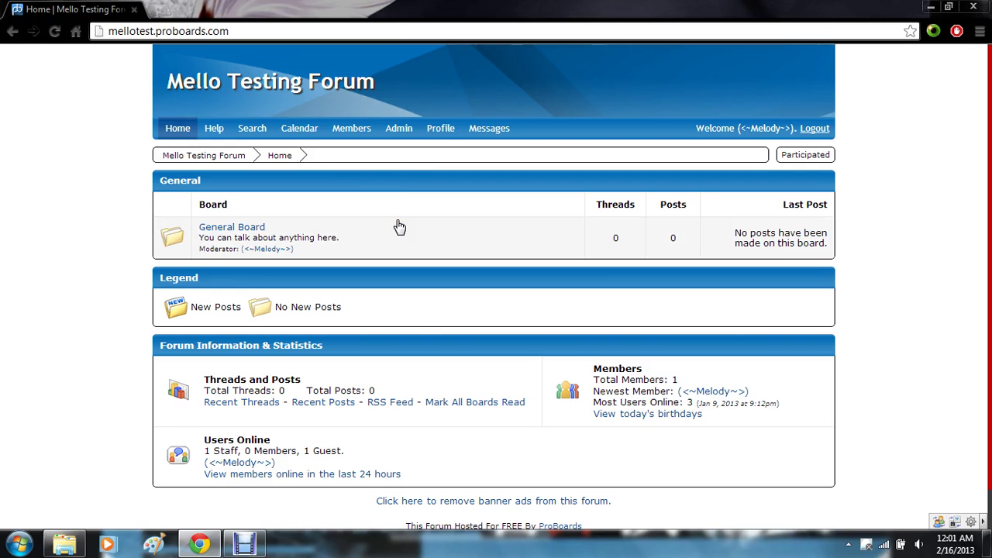
Step: Open the forum's general settings page from the admin area
{"action": "left_click", "coordinate": [399, 130]}
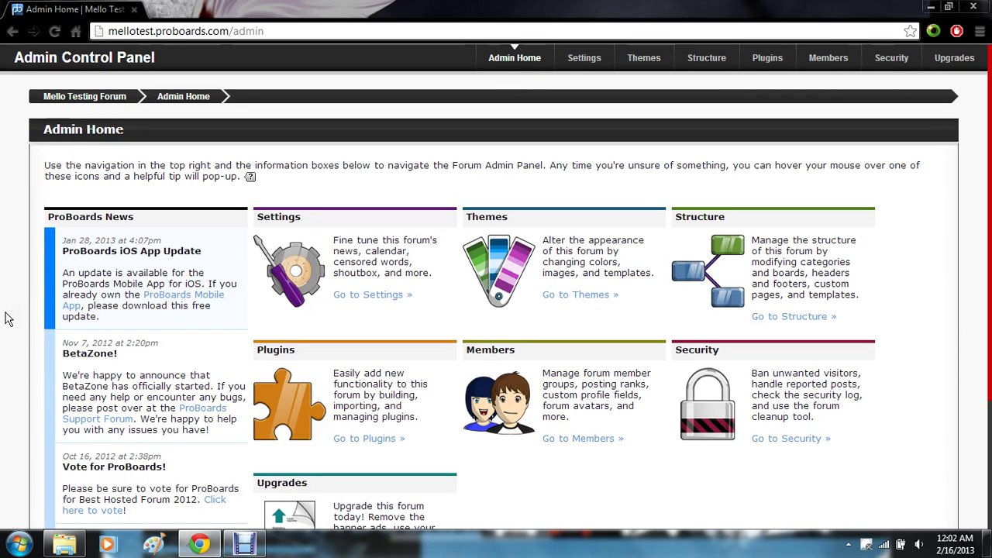
{"action": "scroll", "coordinate": [6, 320], "scroll_direction": "down", "scroll_amount": 1}
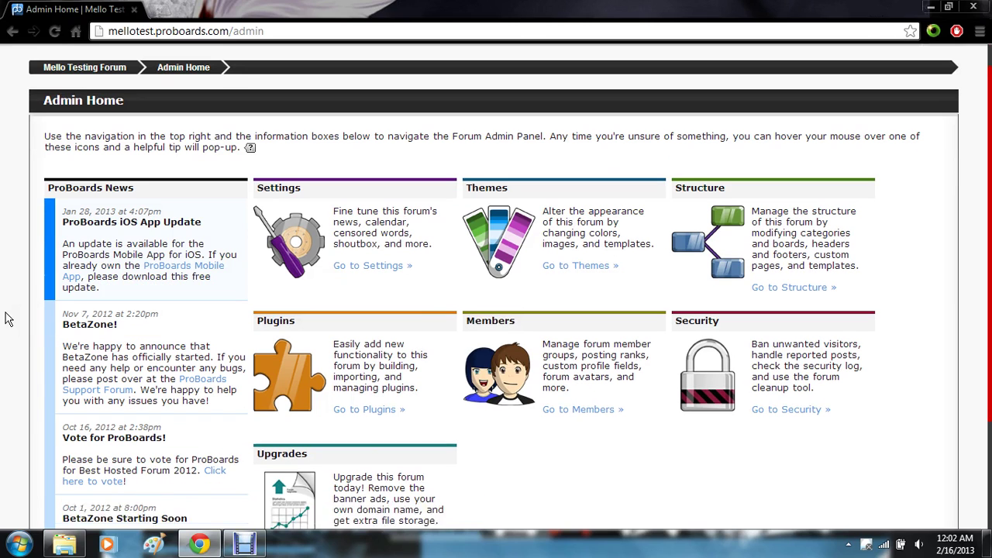
{"action": "left_click", "coordinate": [366, 266]}
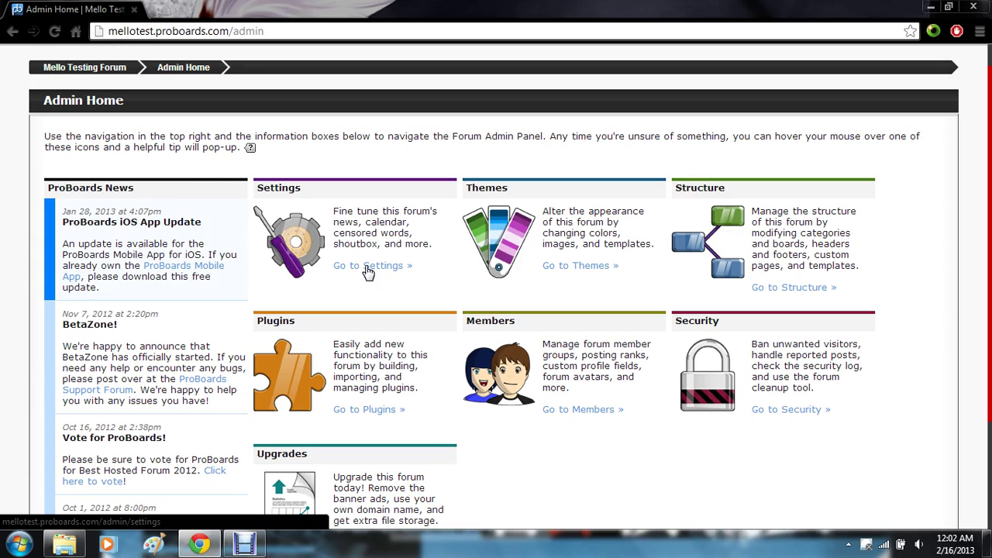
{"action": "left_click", "coordinate": [368, 268]}
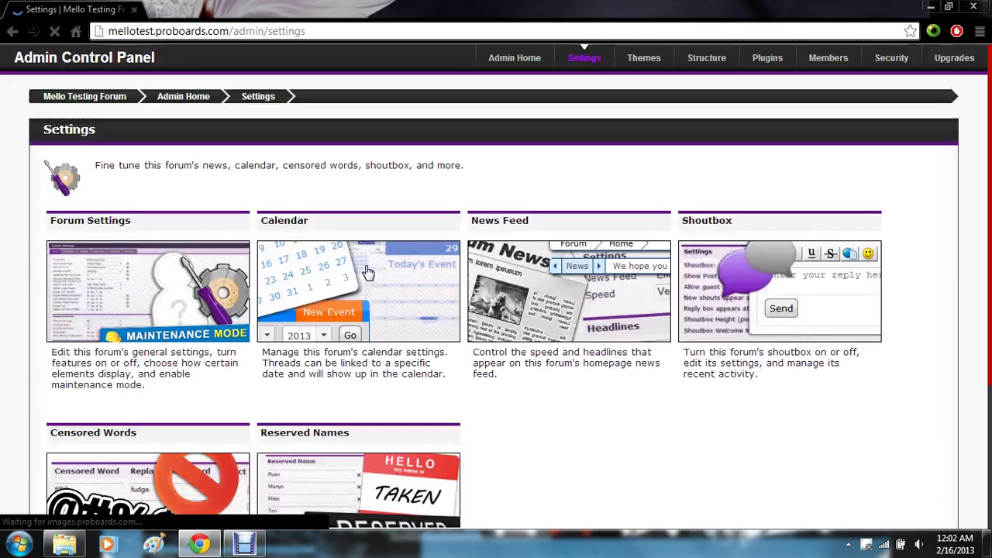
{"action": "scroll", "coordinate": [6, 362], "scroll_direction": "down", "scroll_amount": 1}
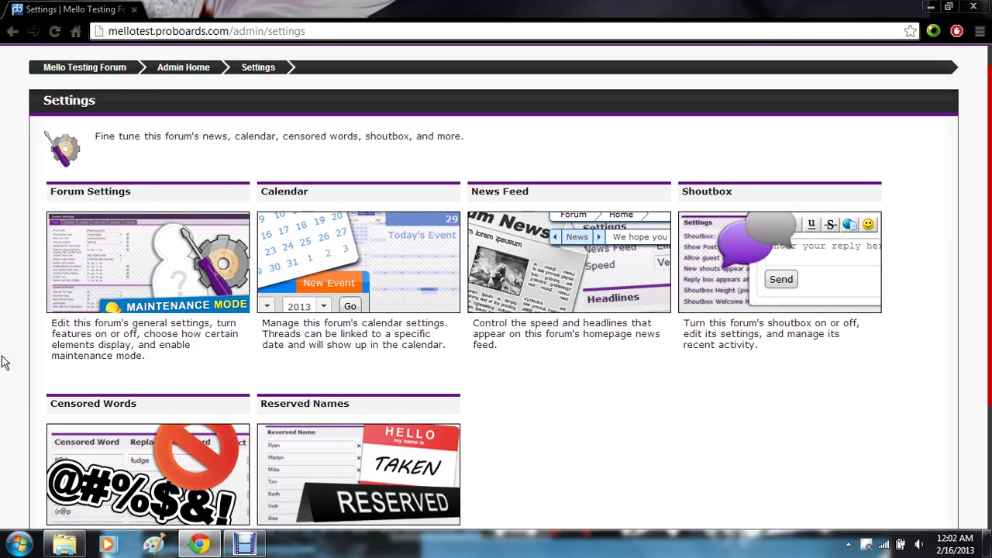
{"action": "scroll", "coordinate": [6, 362], "scroll_direction": "down", "scroll_amount": 1}
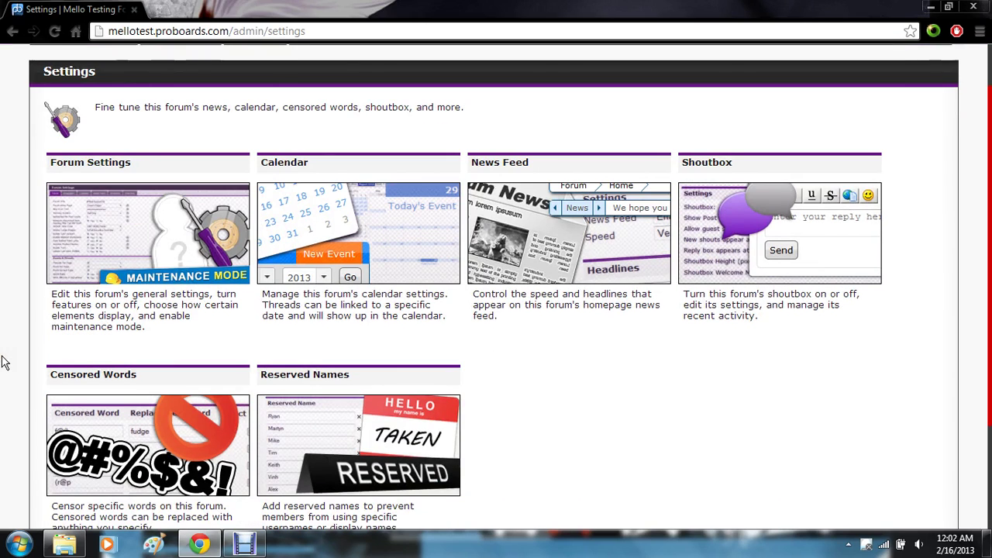
{"action": "left_click", "coordinate": [149, 206]}
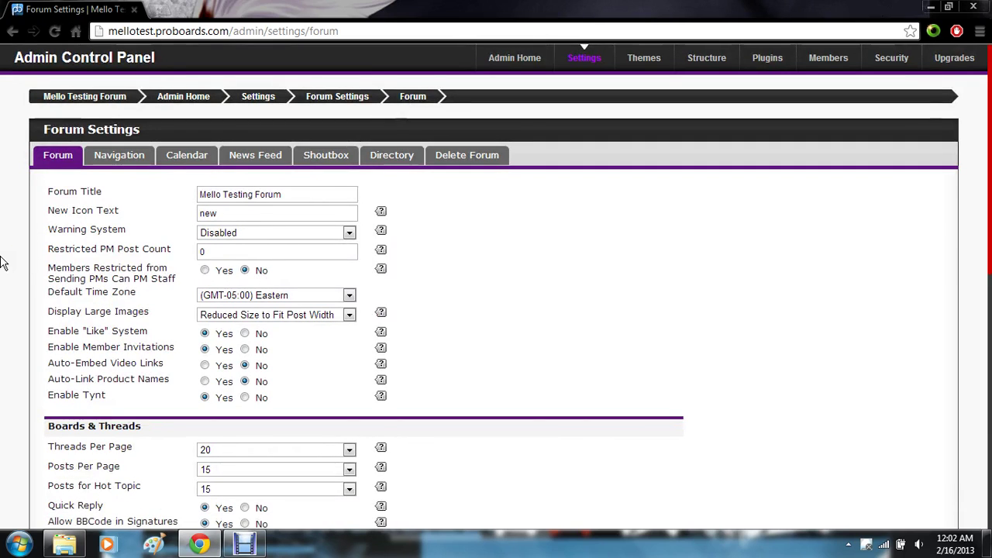
Step: Review the general forum settings from the forum title through the boards, info centers, maintenance, login and registration sections
{"action": "scroll", "coordinate": [4, 264], "scroll_direction": "down", "scroll_amount": 1}
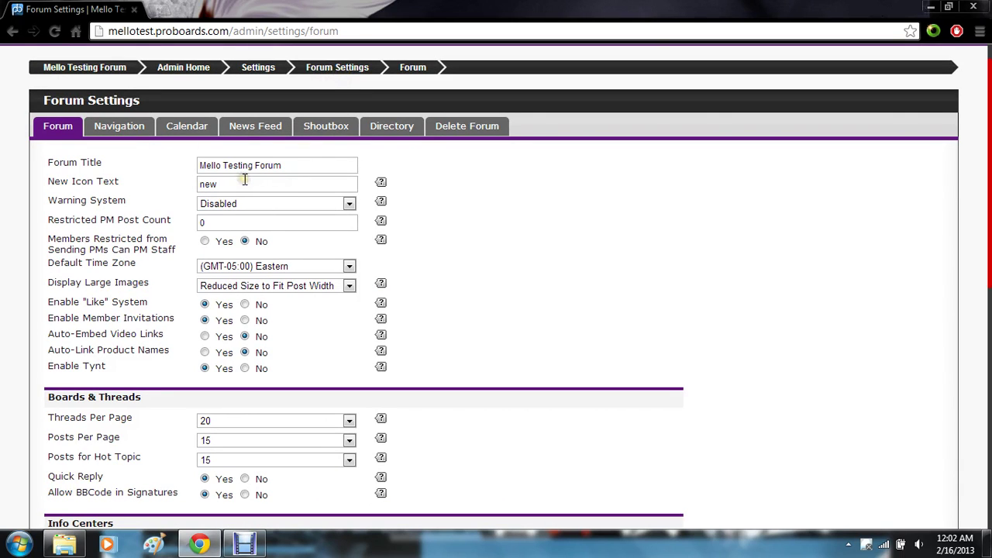
{"action": "scroll", "coordinate": [245, 179], "scroll_direction": "down", "scroll_amount": 1}
{"action": "scroll", "coordinate": [244, 179], "scroll_direction": "down", "scroll_amount": 1}
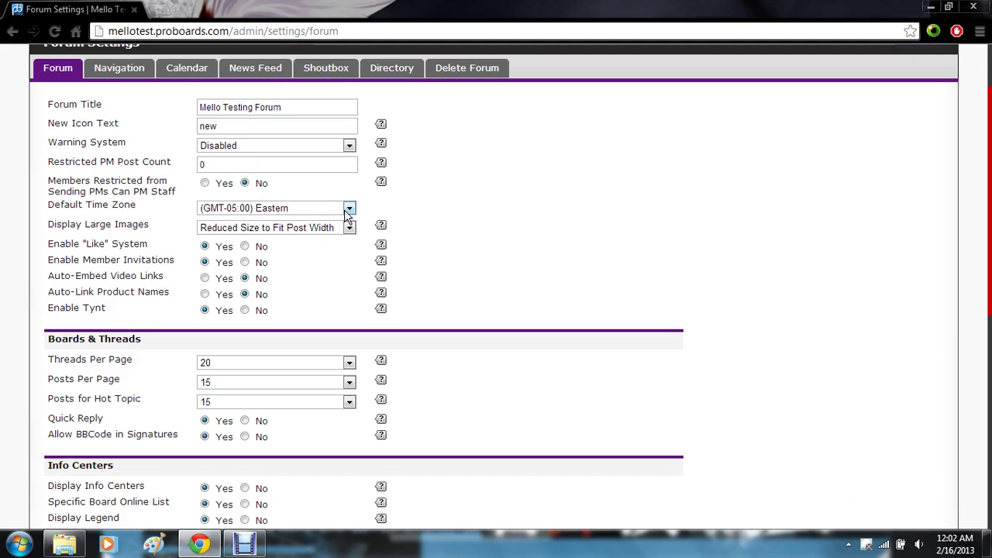
{"action": "scroll", "coordinate": [347, 215], "scroll_direction": "down", "scroll_amount": 3}
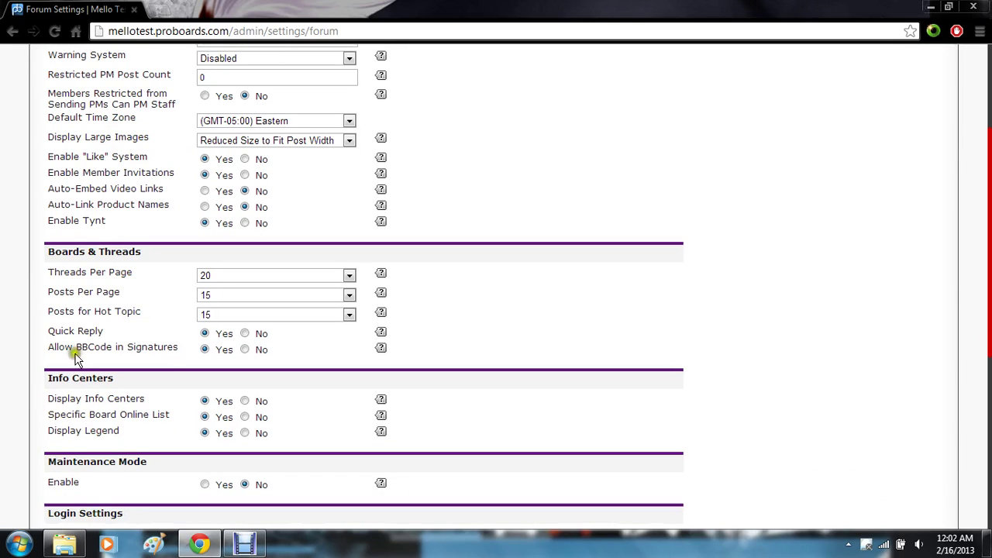
{"action": "scroll", "coordinate": [81, 369], "scroll_direction": "down", "scroll_amount": 5}
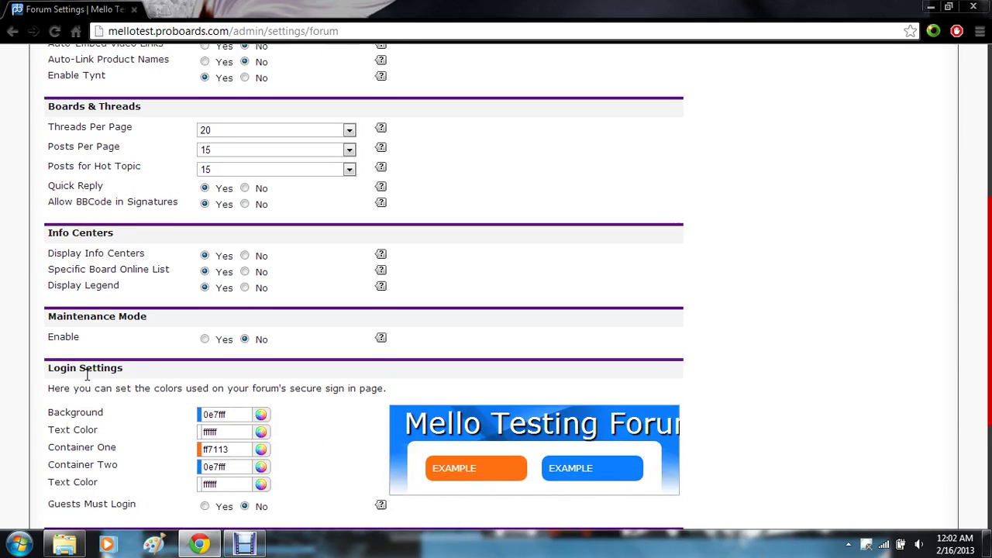
{"action": "scroll", "coordinate": [87, 376], "scroll_direction": "down", "scroll_amount": 7}
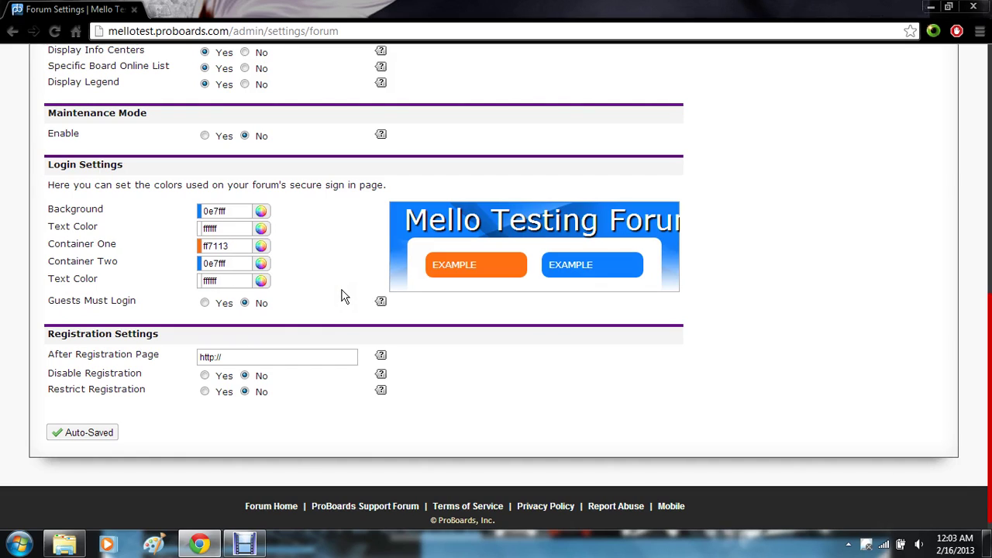
Step: Set the sign-in page's background color to purple d80eff in the login settings
{"action": "left_click", "coordinate": [261, 210]}
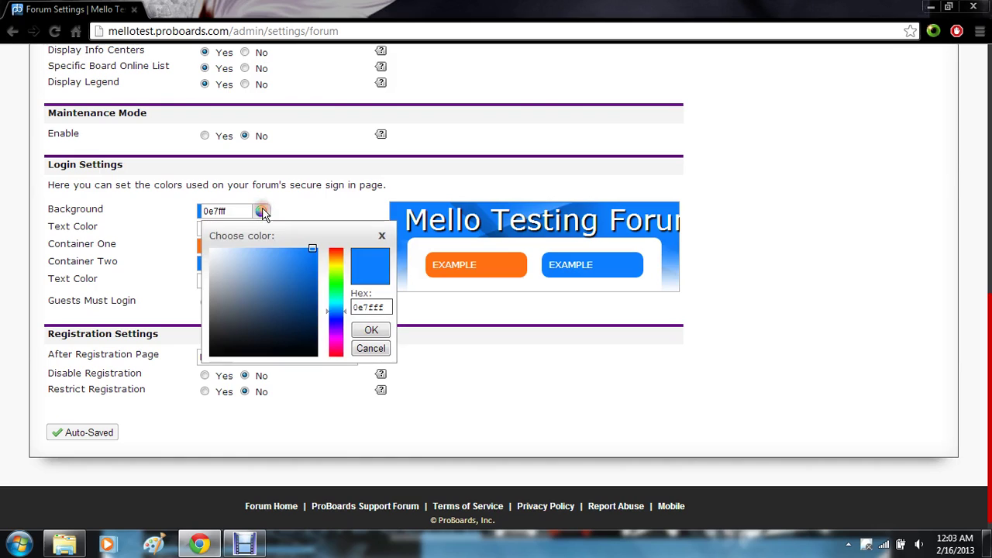
{"action": "left_click", "coordinate": [336, 335]}
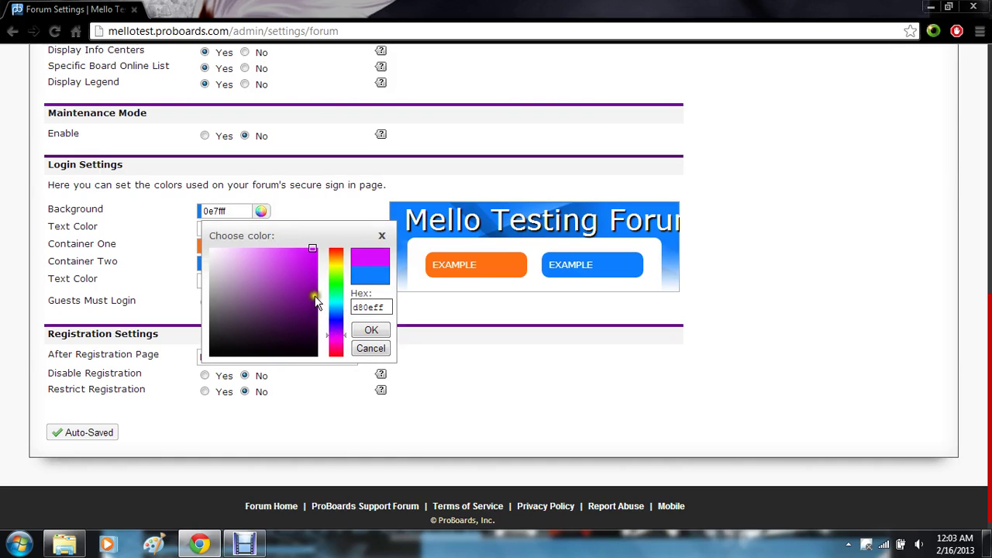
{"action": "left_click", "coordinate": [371, 332]}
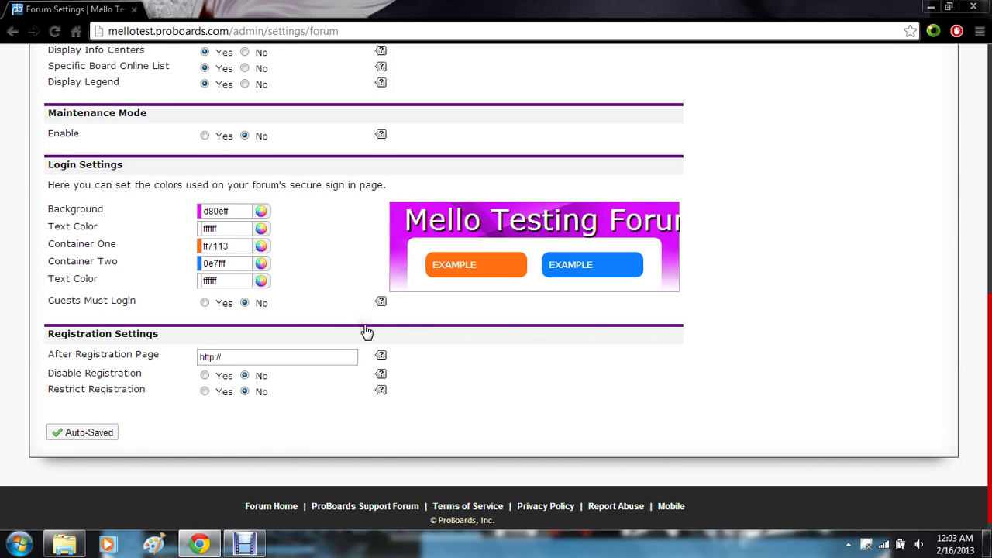
Step: Set the sign-in page's Container One color to dark blue 122a8a
{"action": "left_click", "coordinate": [260, 246]}
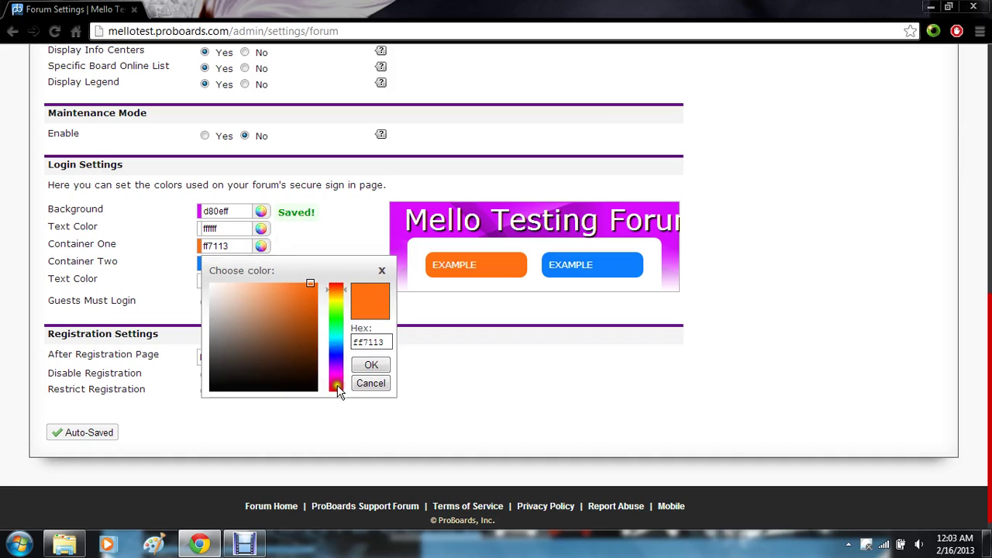
{"action": "left_click", "coordinate": [336, 351]}
{"action": "left_click", "coordinate": [304, 338]}
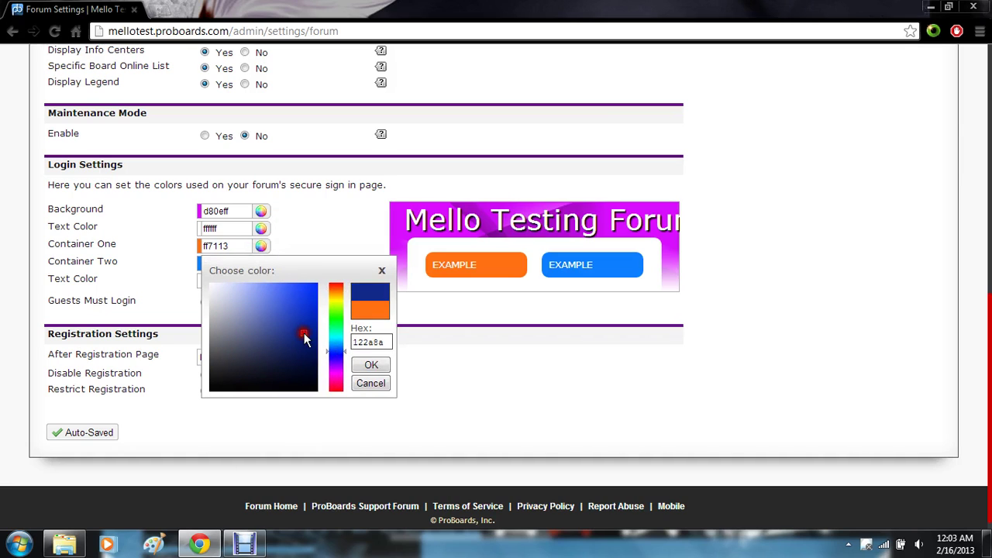
{"action": "left_click", "coordinate": [374, 366]}
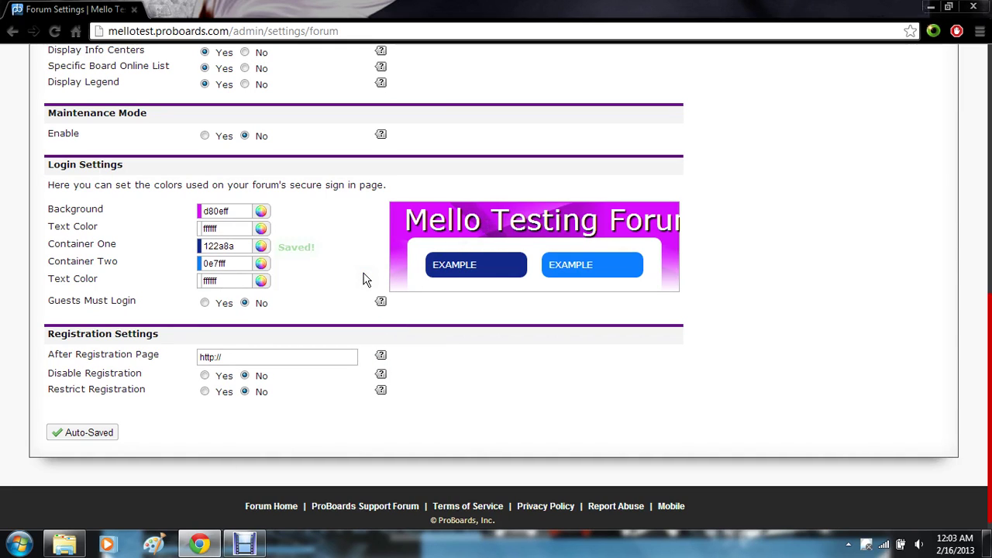
Step: Change the sign-in page's background color to light blue 0e95ff
{"action": "left_click", "coordinate": [262, 213]}
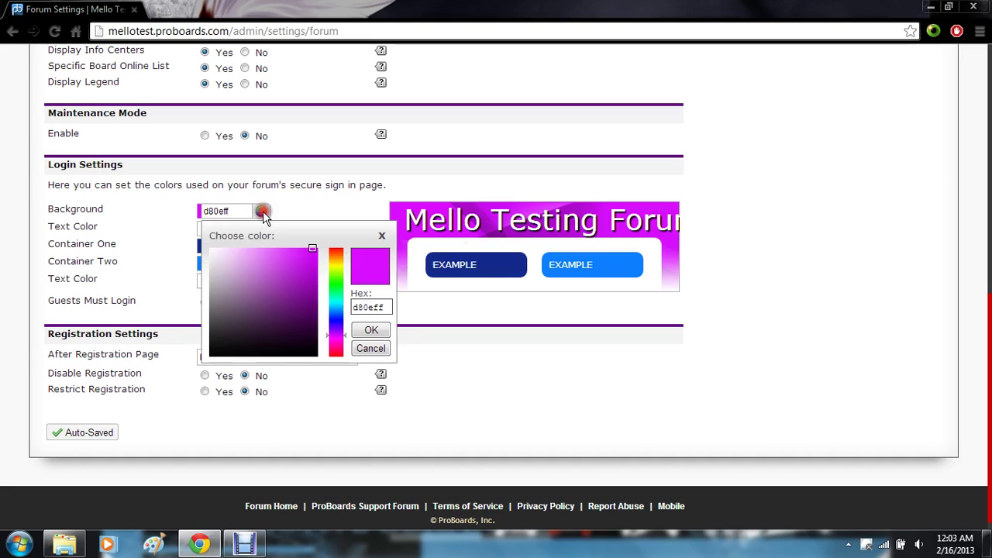
{"action": "left_click", "coordinate": [338, 315]}
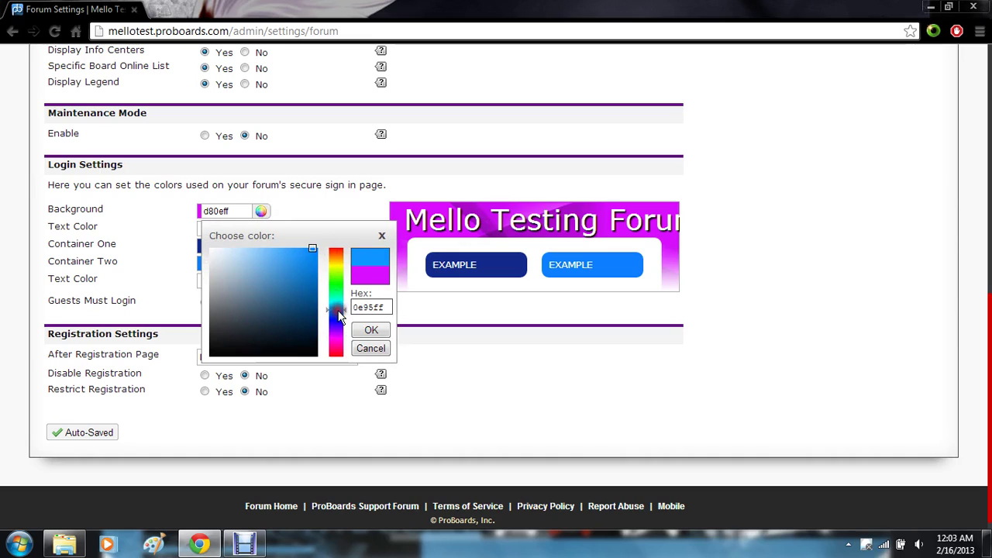
{"action": "left_click", "coordinate": [372, 330]}
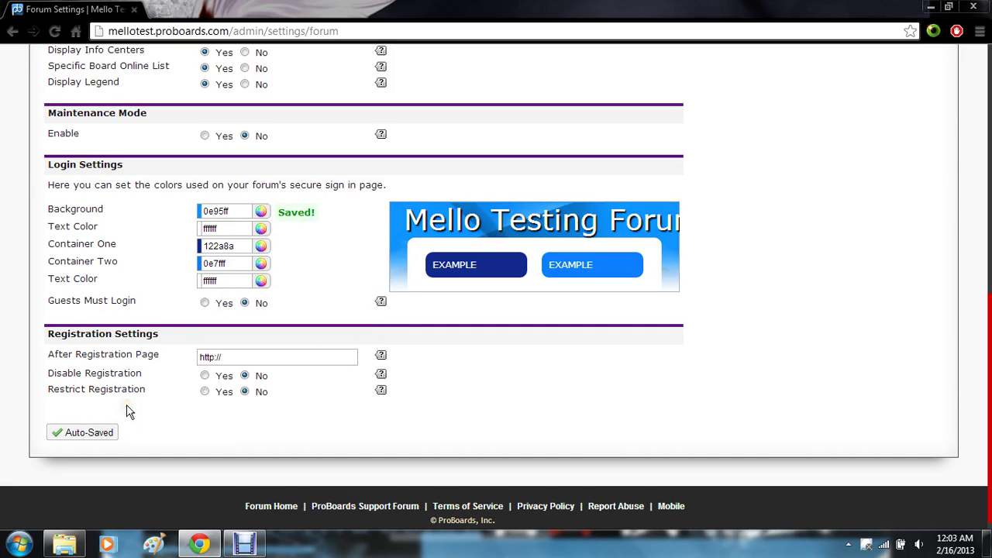
Step: Look over the registration settings, then go back to the settings overview and open the calendar settings
{"action": "scroll", "coordinate": [128, 411], "scroll_direction": "down", "scroll_amount": 1}
{"action": "scroll", "coordinate": [129, 411], "scroll_direction": "up", "scroll_amount": 1}
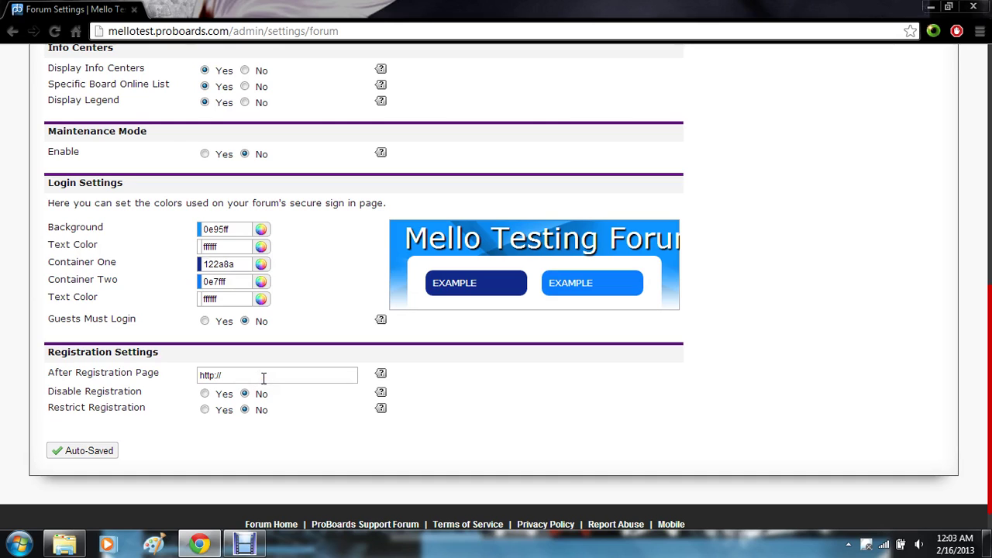
{"action": "scroll", "coordinate": [264, 378], "scroll_direction": "up", "scroll_amount": 10}
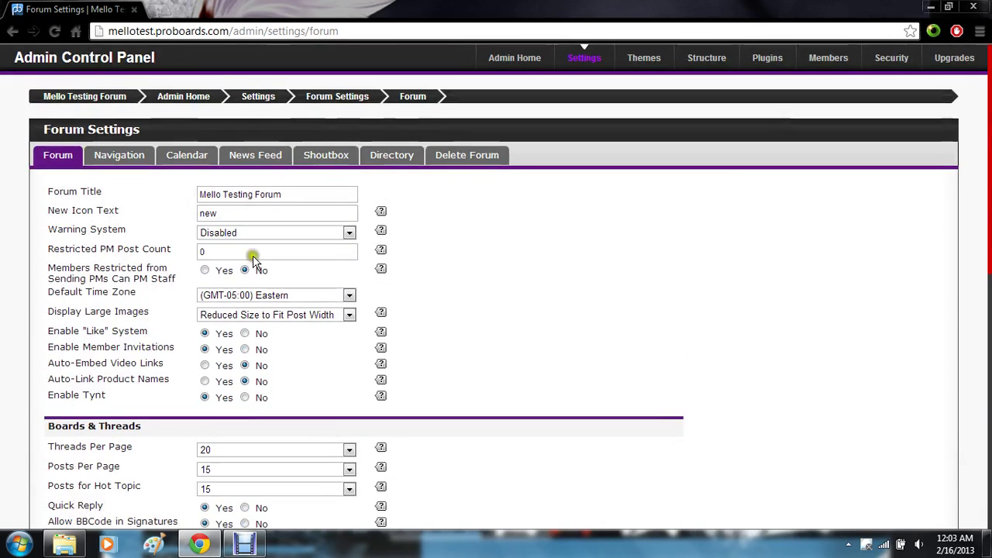
{"action": "left_click", "coordinate": [258, 96]}
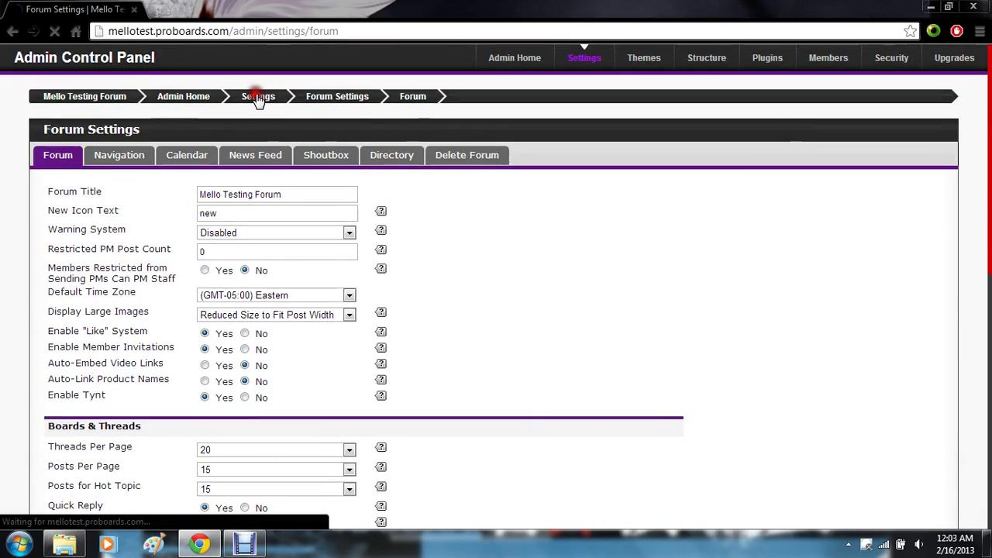
{"action": "scroll", "coordinate": [4, 276], "scroll_direction": "down", "scroll_amount": 1}
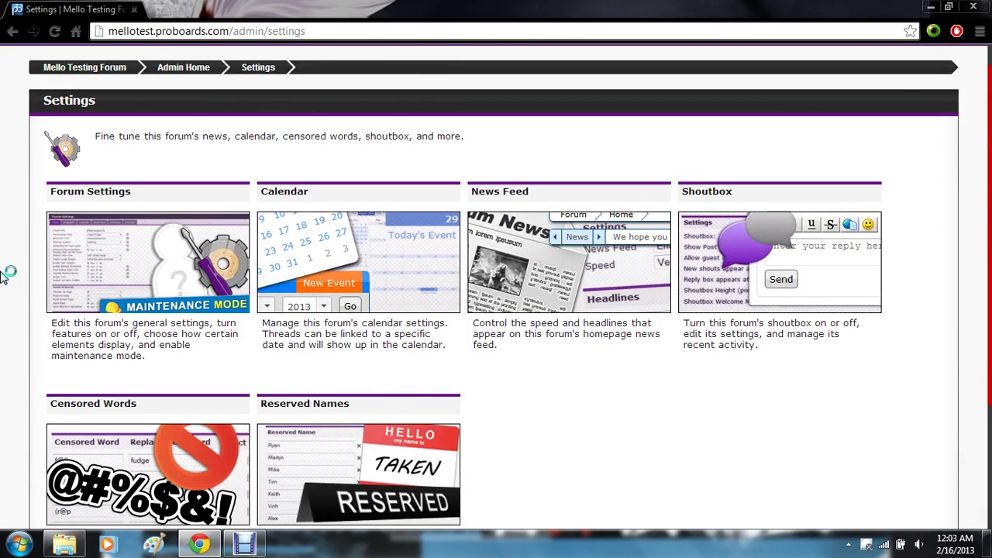
{"action": "left_click", "coordinate": [381, 282]}
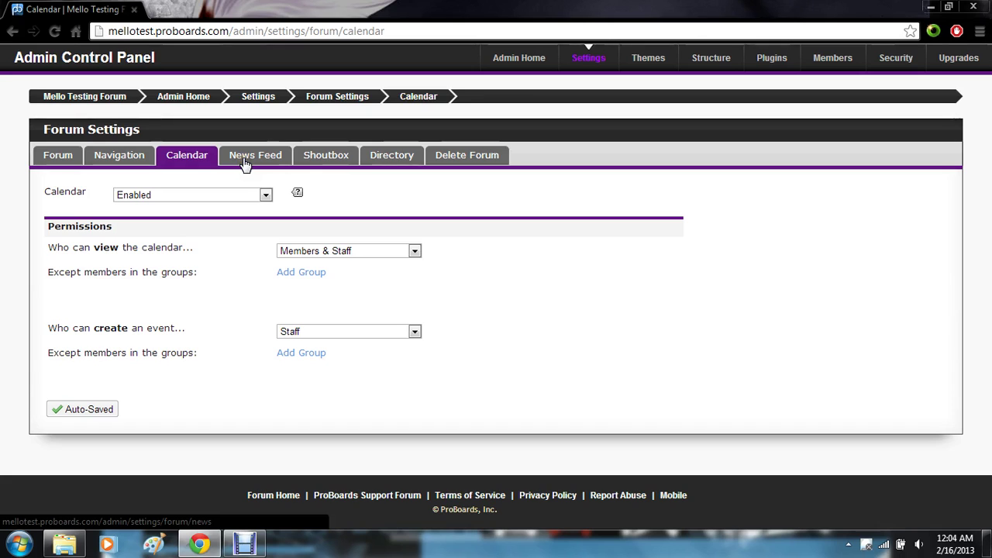
Step: Return to the settings overview and open the news feed settings
{"action": "left_click", "coordinate": [256, 104]}
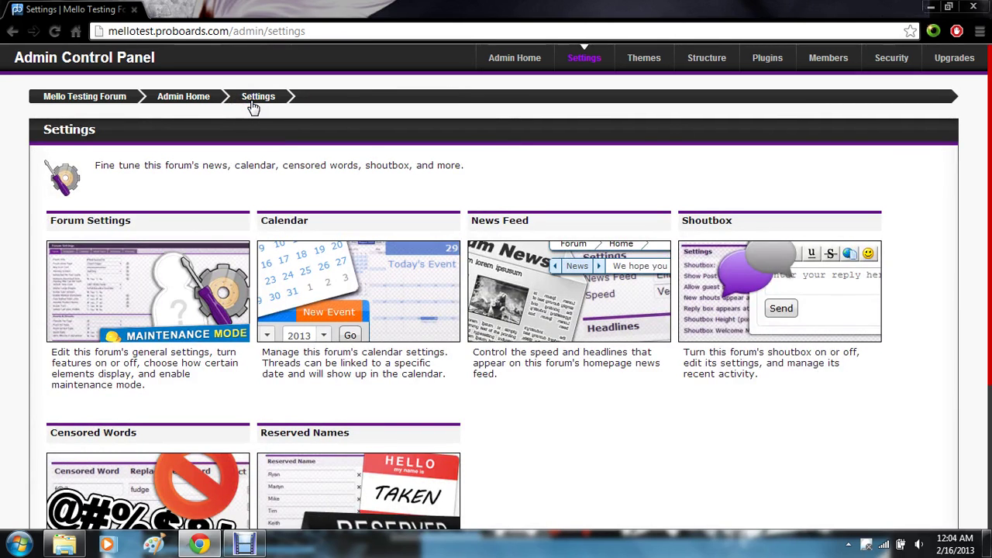
{"action": "scroll", "coordinate": [251, 107], "scroll_direction": "down", "scroll_amount": 1}
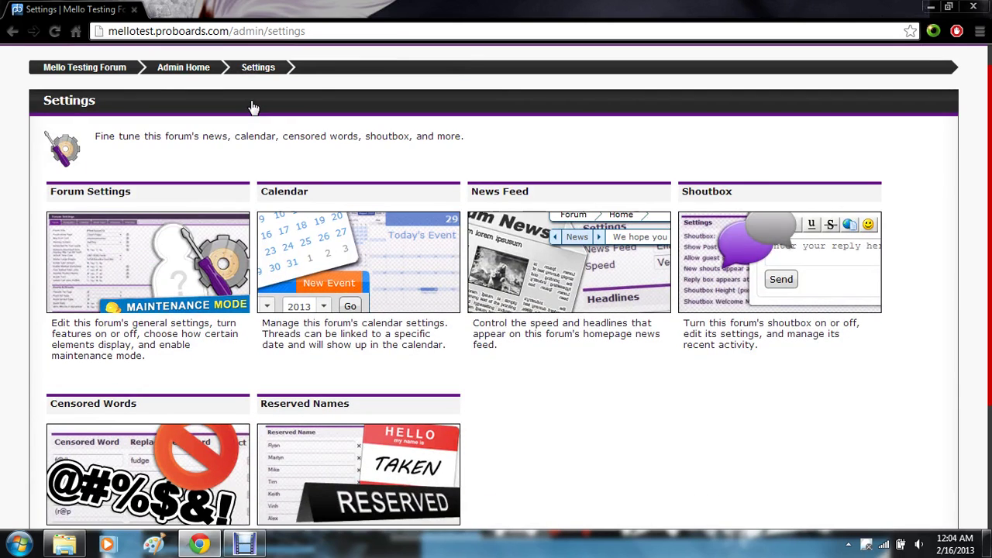
{"action": "left_click", "coordinate": [593, 272]}
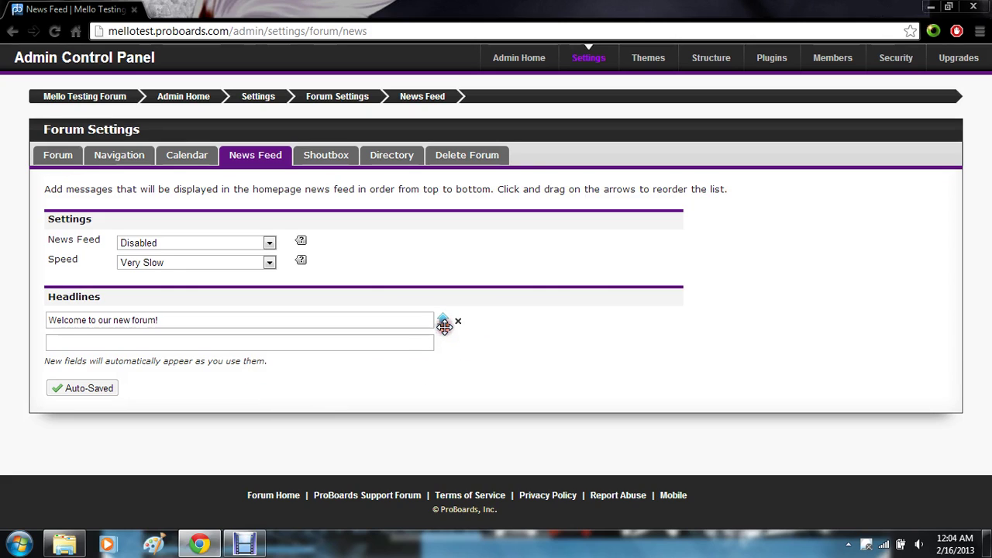
Step: Add two news feed headlines, "Test 1" and "Test 2", below the welcome headline
{"action": "left_click", "coordinate": [411, 342]}
{"action": "type", "text": "Test 1"}
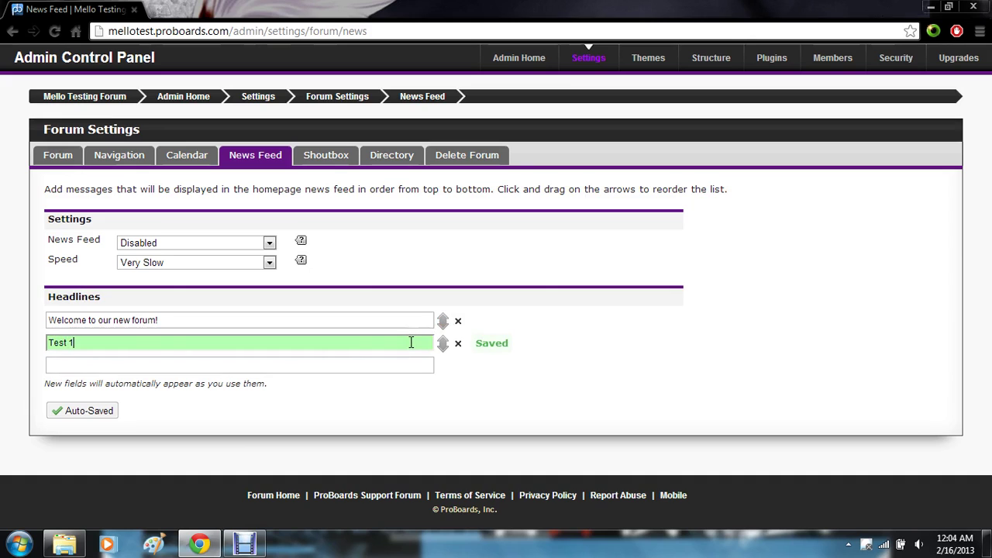
{"action": "key", "text": "Tab"}
{"action": "type", "text": "Test 2"}
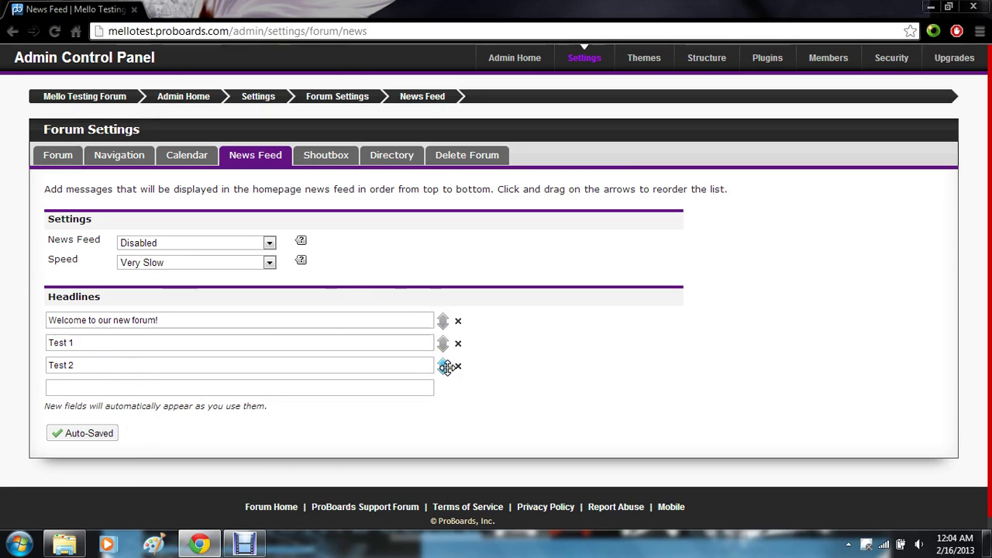
Step: Move the "Test 2" headline to the top of the list, then delete both "Test 2" and "Test 1"
{"action": "left_click_drag", "start_coordinate": [446, 367], "coordinate": [453, 310]}
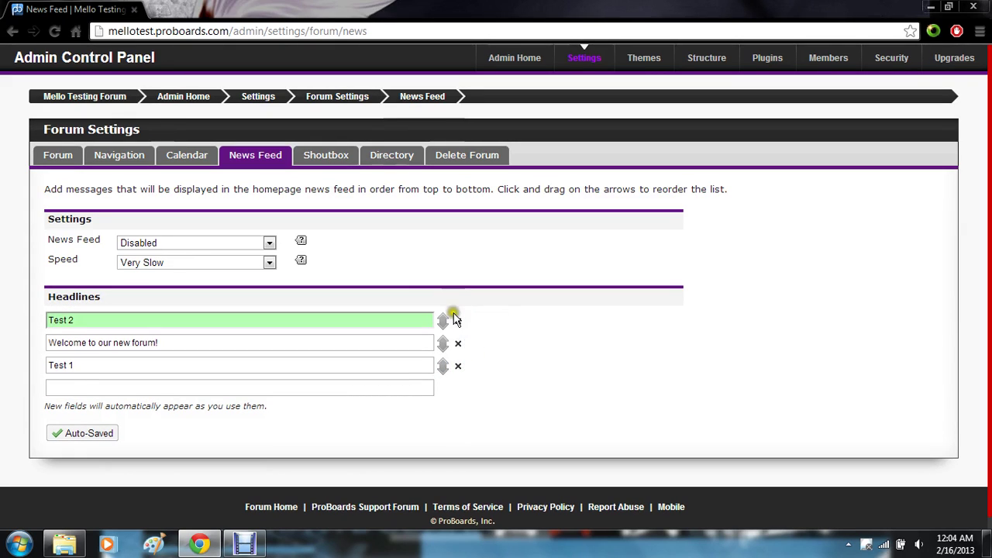
{"action": "left_click", "coordinate": [457, 320]}
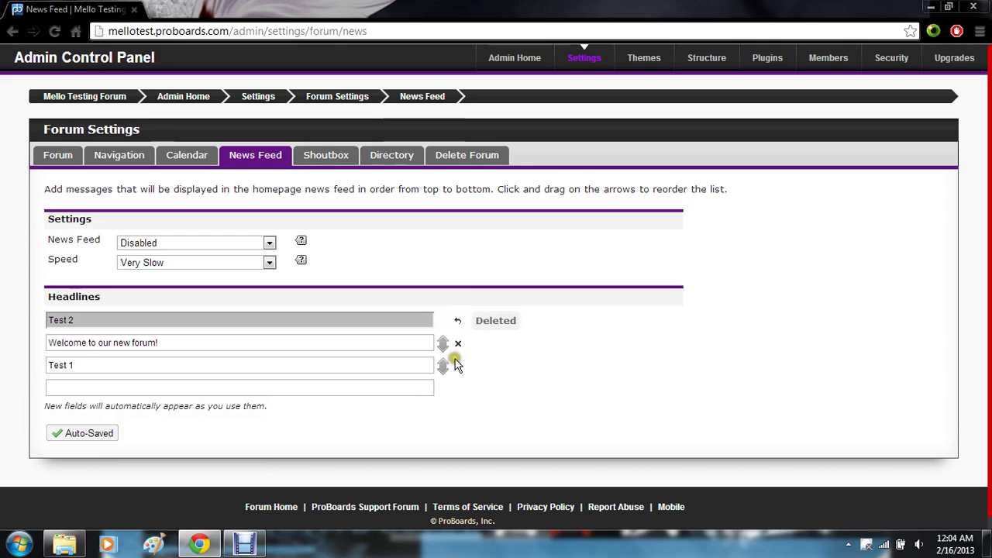
{"action": "left_click", "coordinate": [457, 366]}
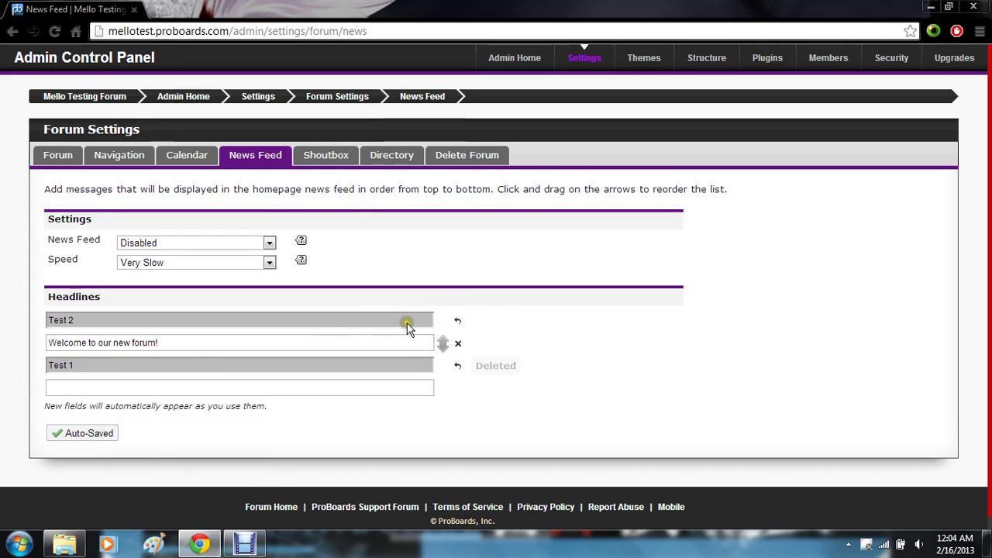
Step: Return to the settings overview, open the shoutbox settings and look over their options and the preview area
{"action": "left_click", "coordinate": [267, 99]}
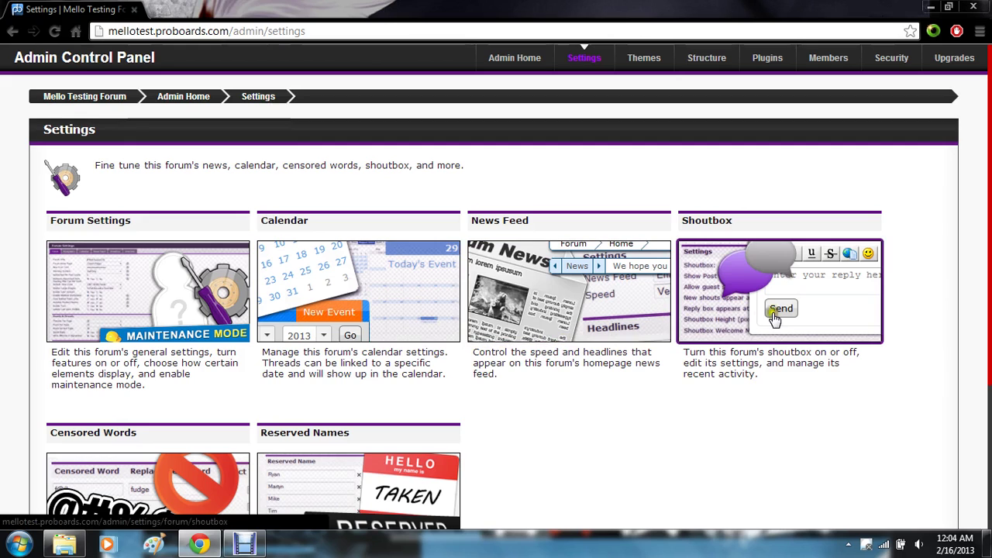
{"action": "left_click", "coordinate": [774, 316]}
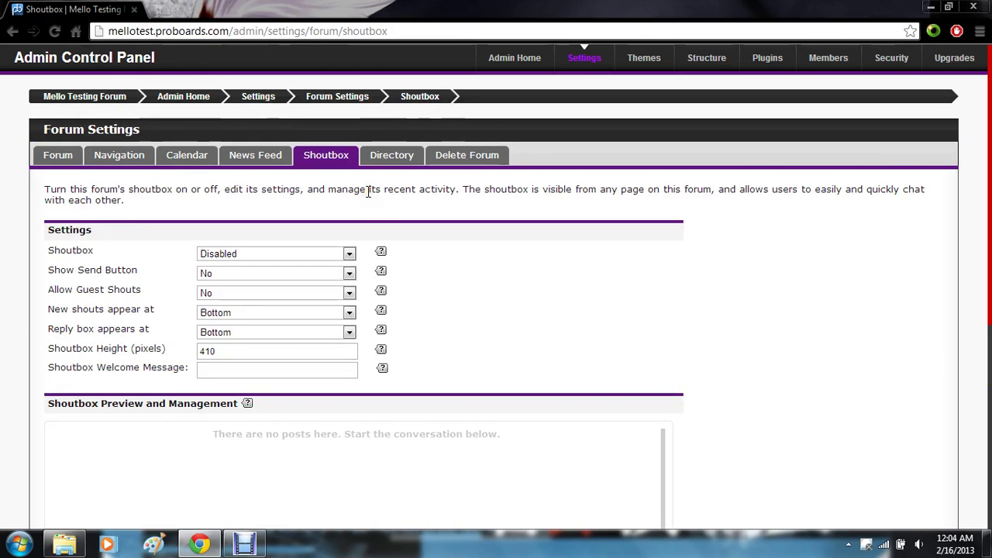
{"action": "scroll", "coordinate": [369, 192], "scroll_direction": "down", "scroll_amount": 2}
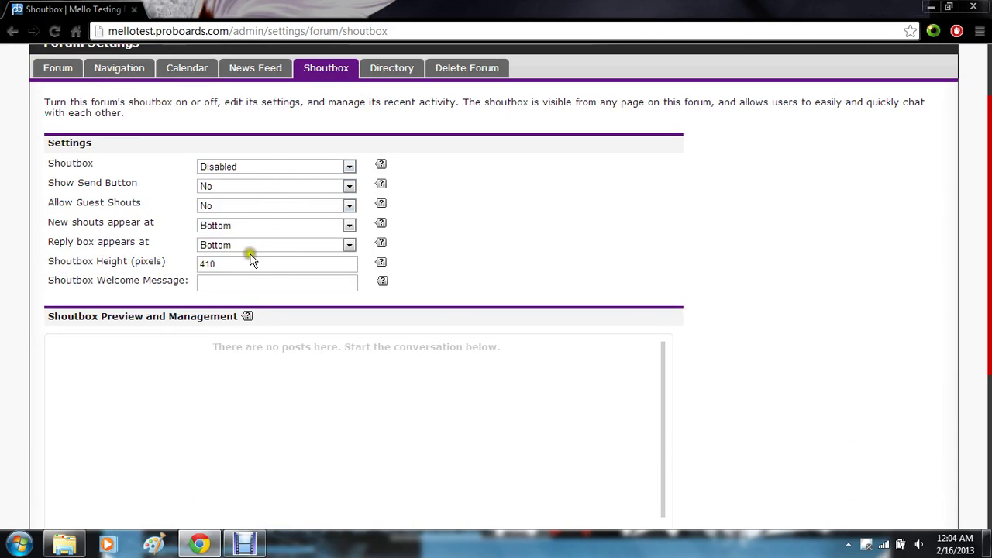
{"action": "scroll", "coordinate": [250, 343], "scroll_direction": "down", "scroll_amount": 1}
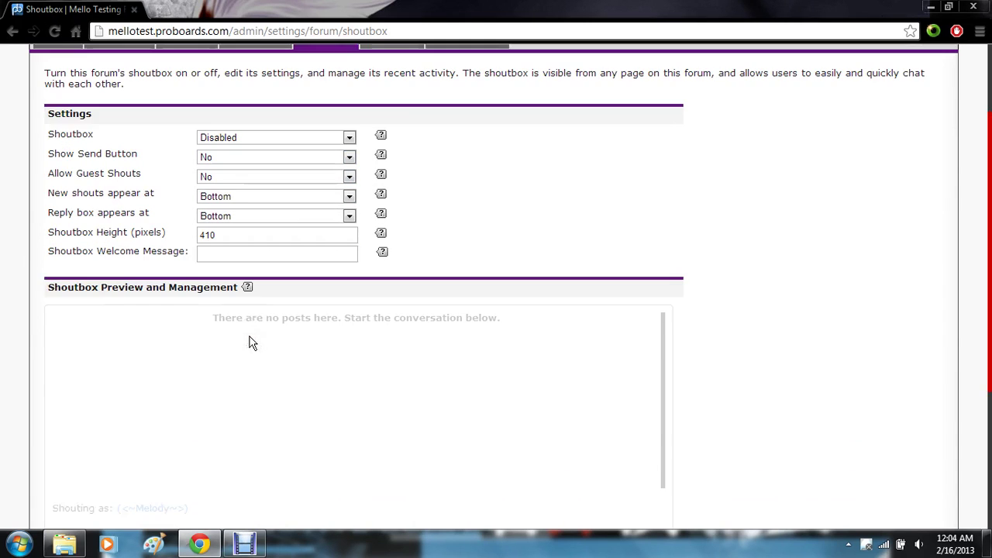
{"action": "scroll", "coordinate": [249, 343], "scroll_direction": "up", "scroll_amount": 1}
{"action": "scroll", "coordinate": [250, 343], "scroll_direction": "up", "scroll_amount": 2}
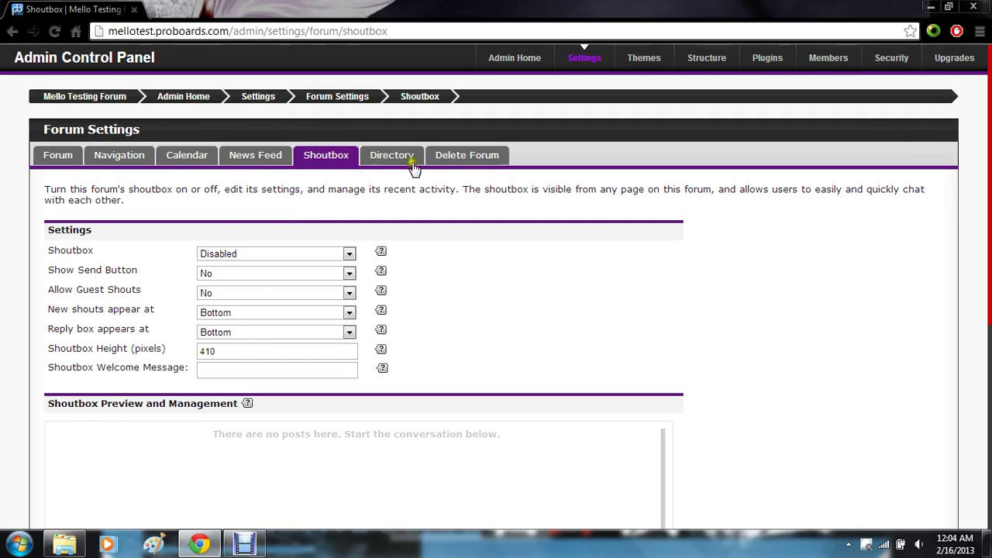
Step: Return to the settings overview and open the censored words settings
{"action": "left_click", "coordinate": [260, 95]}
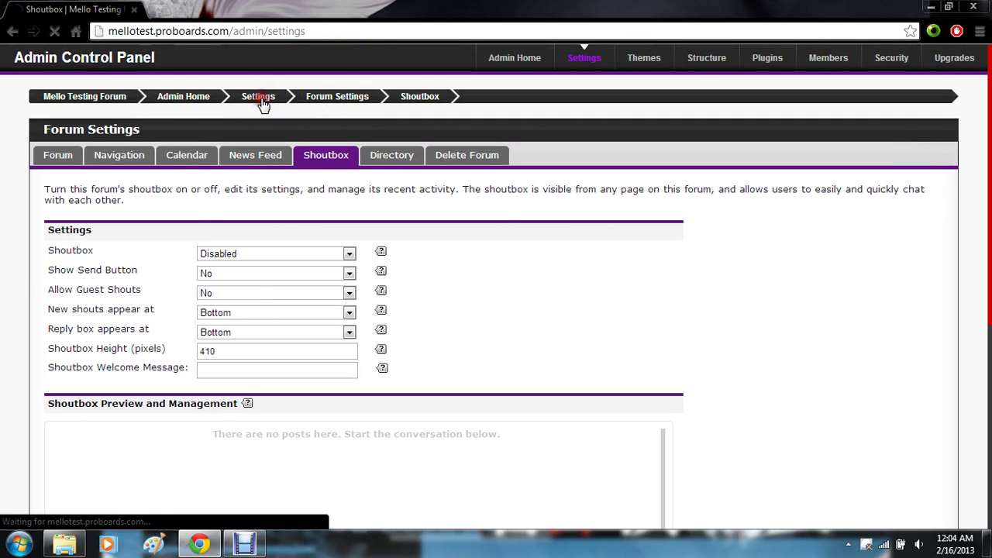
{"action": "scroll", "coordinate": [261, 100], "scroll_direction": "down", "scroll_amount": 2}
{"action": "scroll", "coordinate": [264, 105], "scroll_direction": "down", "scroll_amount": 2}
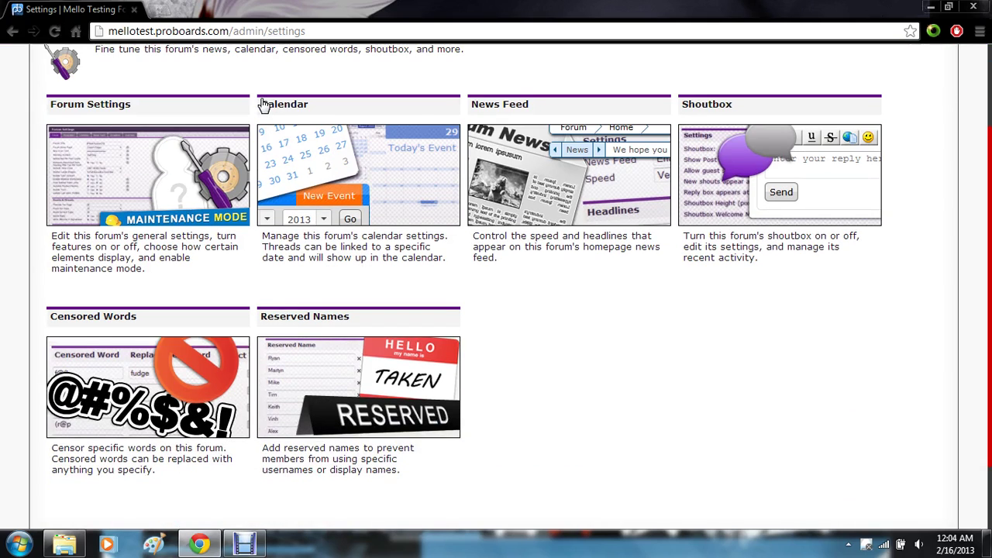
{"action": "scroll", "coordinate": [180, 388], "scroll_direction": "up", "scroll_amount": 1}
{"action": "left_click", "coordinate": [179, 388]}
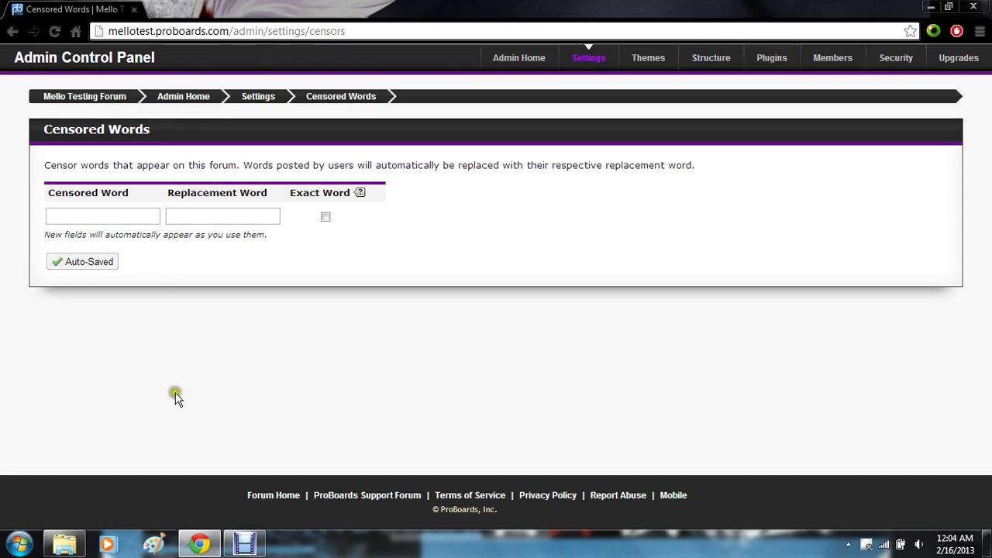
Step: Add the censored word "bad" with the replacement word "good", then delete that entry
{"action": "left_click", "coordinate": [145, 211]}
{"action": "type", "text": "bad"}
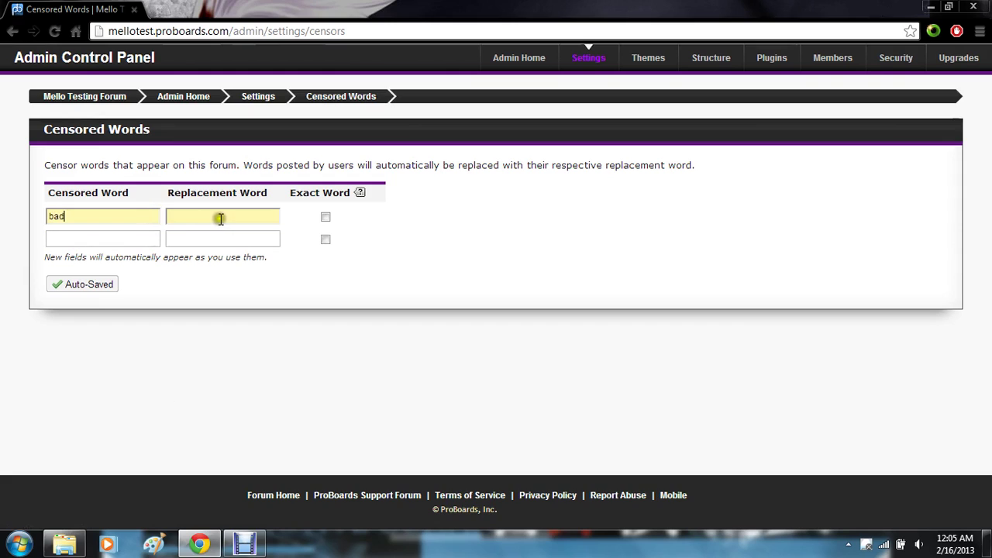
{"action": "left_click", "coordinate": [220, 218]}
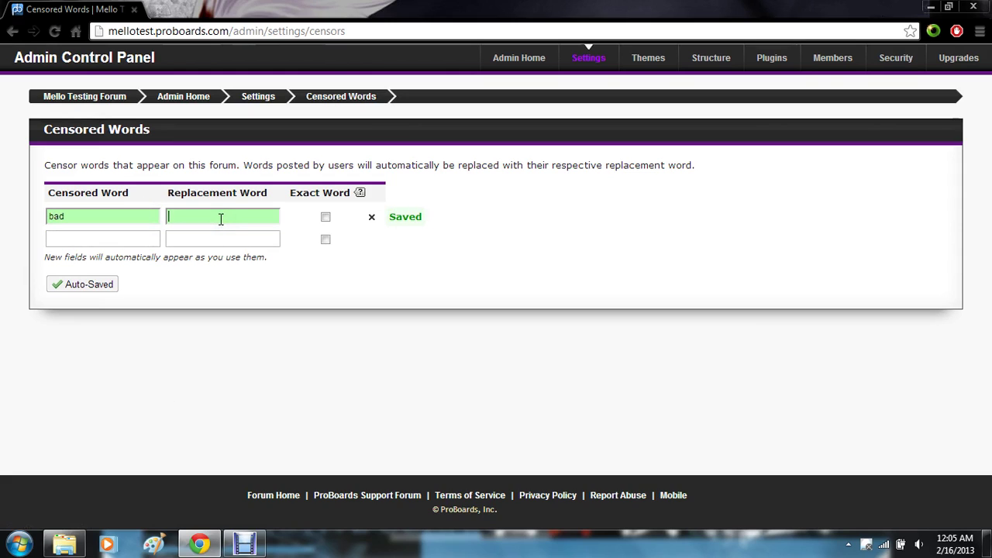
{"action": "type", "text": "good"}
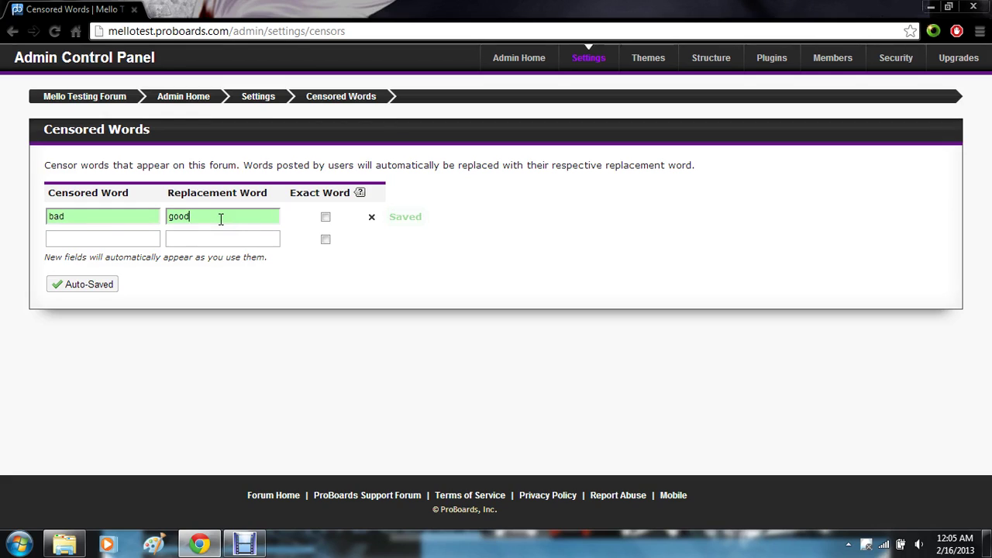
{"action": "left_click", "coordinate": [372, 218]}
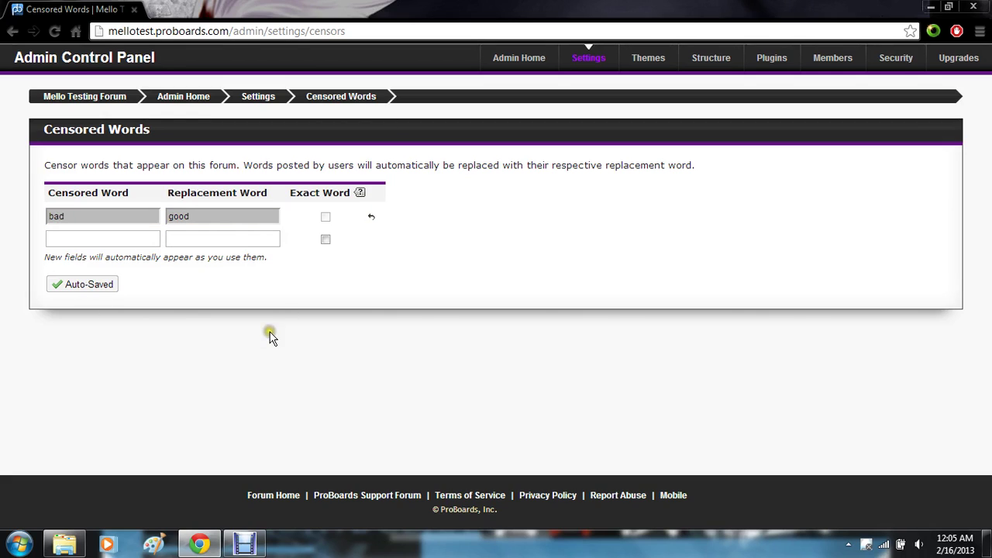
Step: Return to the settings overview and open the reserved names settings
{"action": "left_click", "coordinate": [265, 93]}
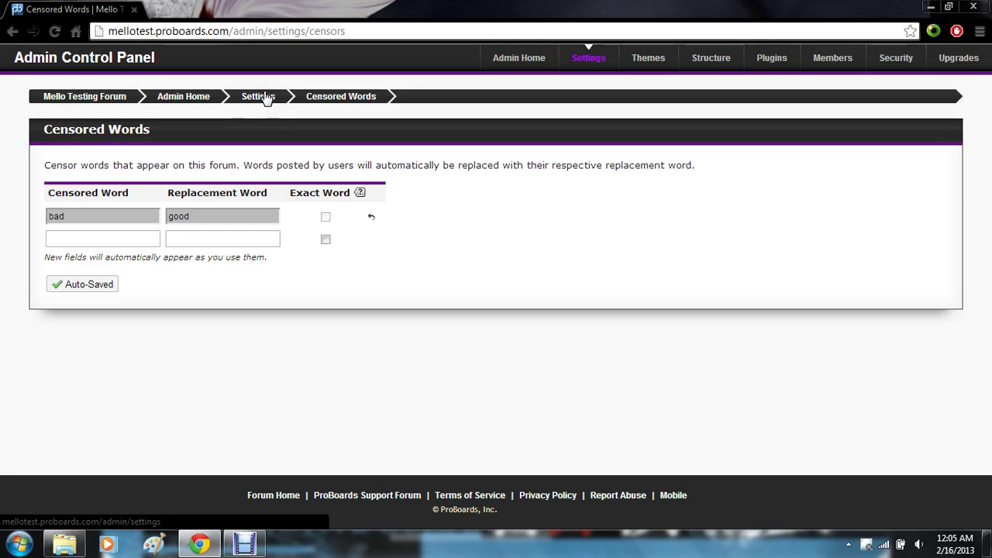
{"action": "left_click", "coordinate": [263, 99]}
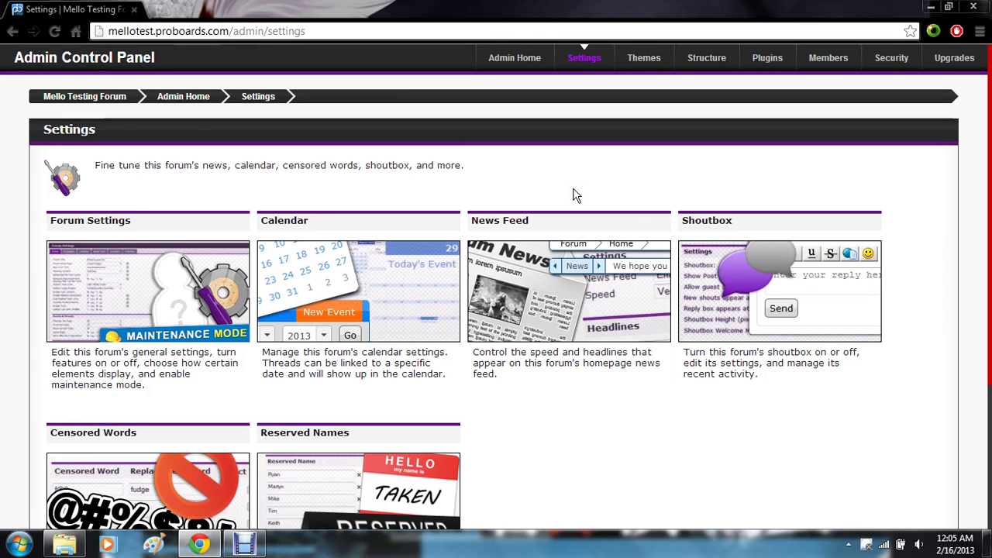
{"action": "scroll", "coordinate": [573, 196], "scroll_direction": "down", "scroll_amount": 1}
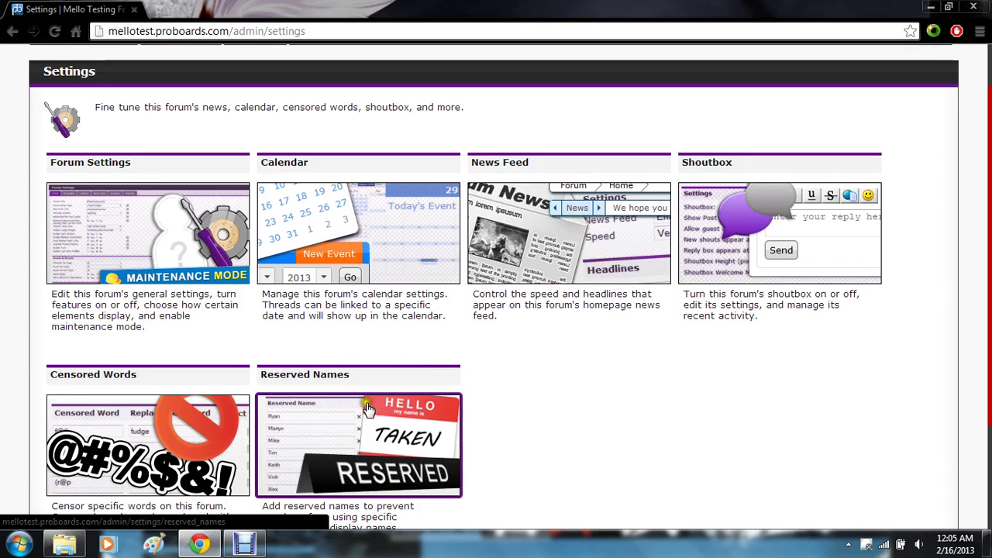
{"action": "scroll", "coordinate": [360, 436], "scroll_direction": "down", "scroll_amount": 1}
{"action": "scroll", "coordinate": [360, 436], "scroll_direction": "down", "scroll_amount": 1}
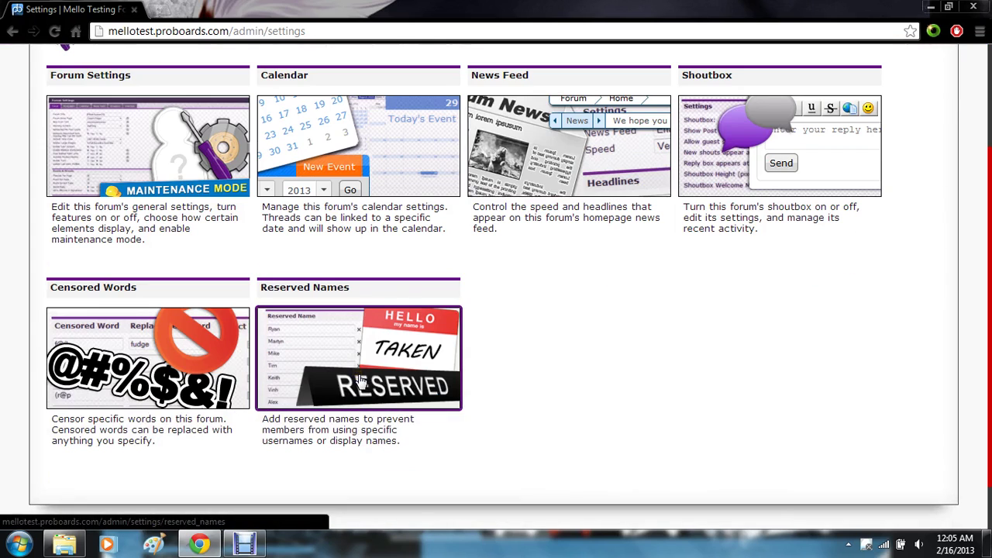
{"action": "left_click", "coordinate": [360, 381]}
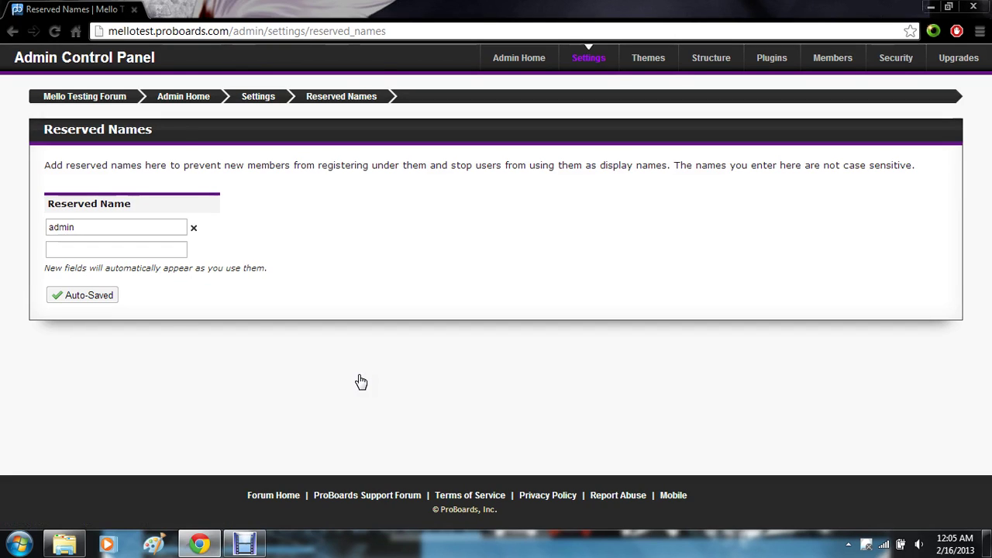
Step: Add the reserved name "fdskhfldhj" below "admin", then delete it
{"action": "left_click", "coordinate": [173, 251]}
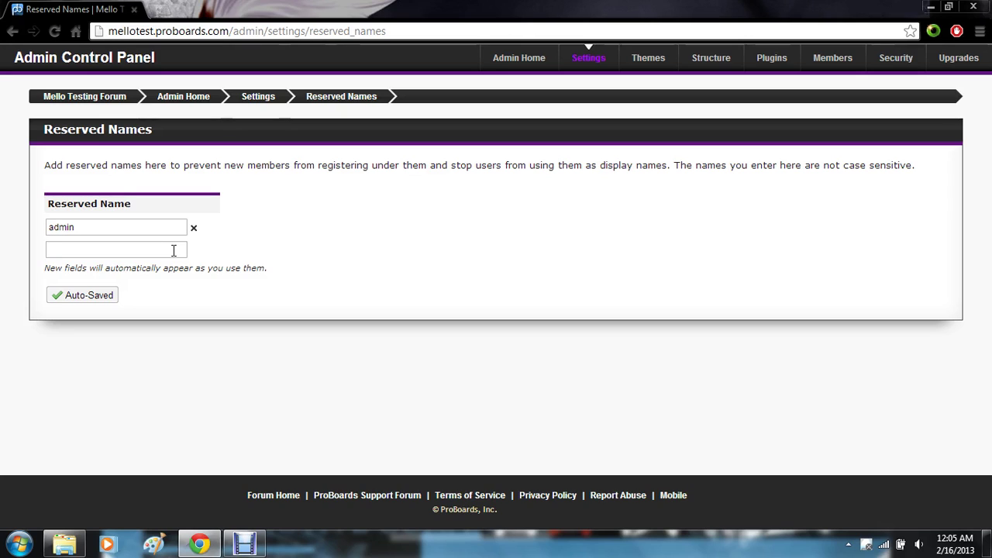
{"action": "type", "text": "fdskhfldhj"}
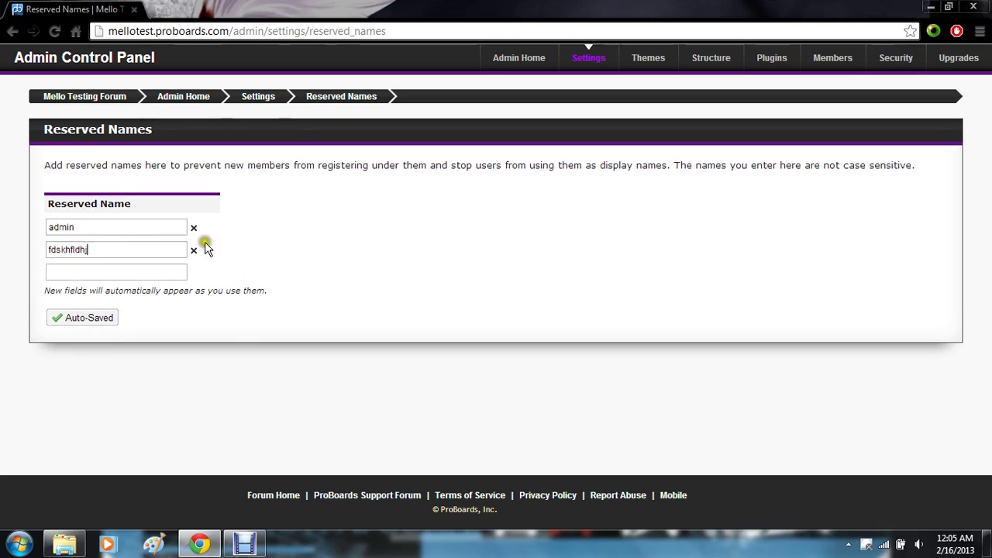
{"action": "left_click", "coordinate": [194, 252]}
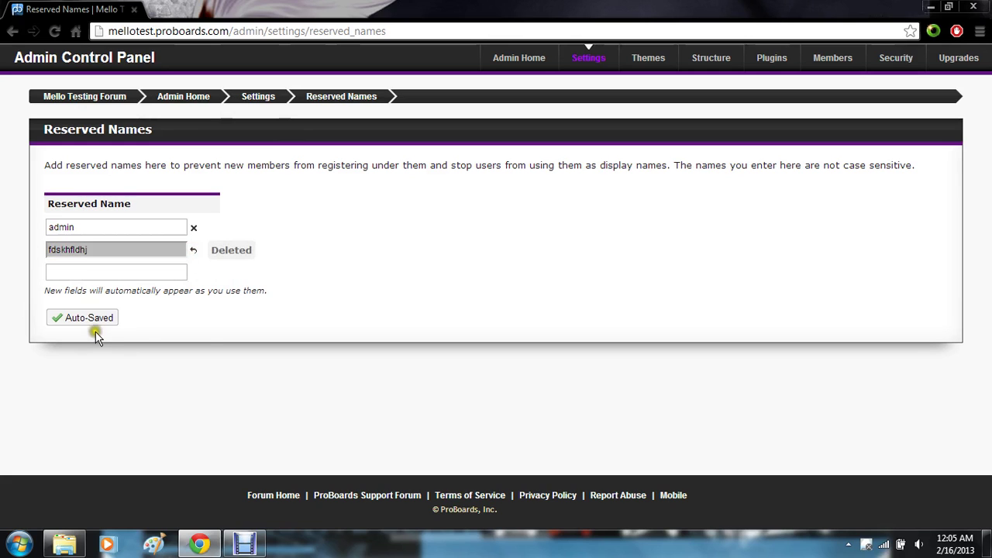
Step: Go back through the settings overview to the admin home and open the themes section
{"action": "left_click", "coordinate": [276, 98]}
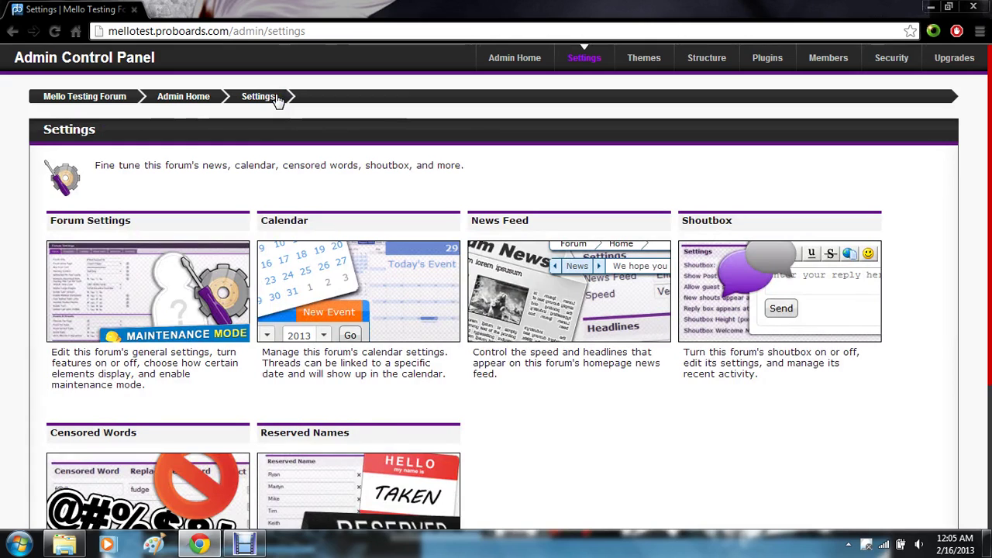
{"action": "scroll", "coordinate": [279, 102], "scroll_direction": "down", "scroll_amount": 1}
{"action": "scroll", "coordinate": [278, 101], "scroll_direction": "up", "scroll_amount": 1}
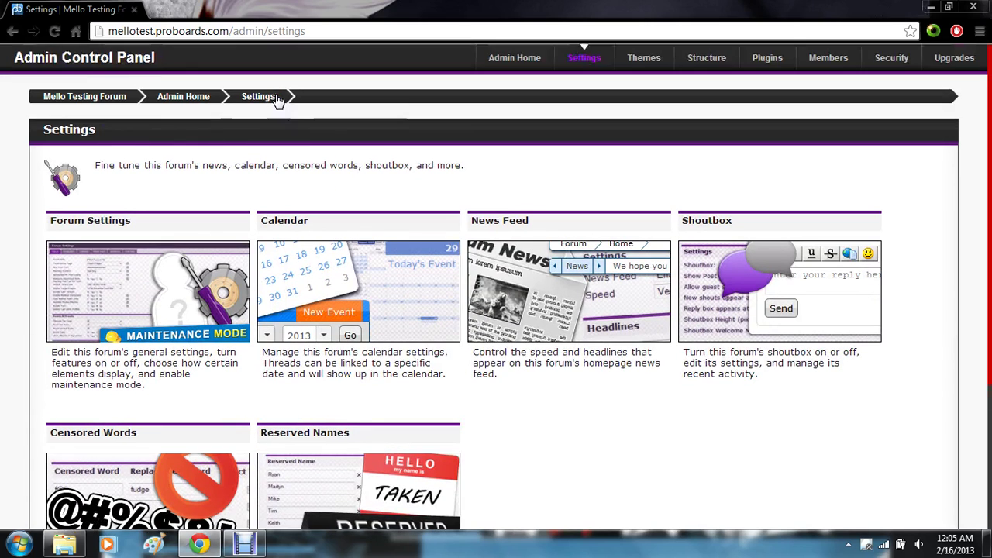
{"action": "left_click", "coordinate": [206, 96]}
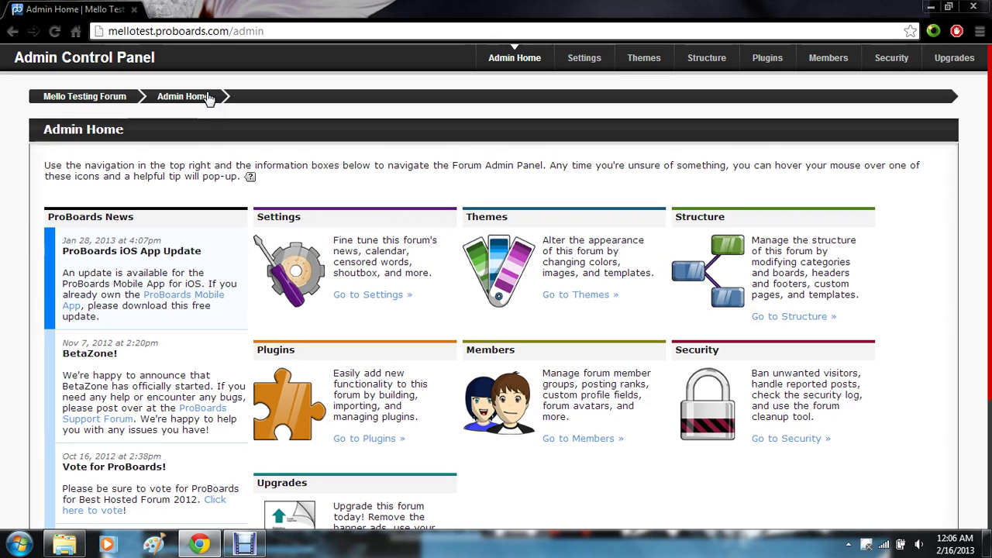
{"action": "scroll", "coordinate": [208, 100], "scroll_direction": "down", "scroll_amount": 2}
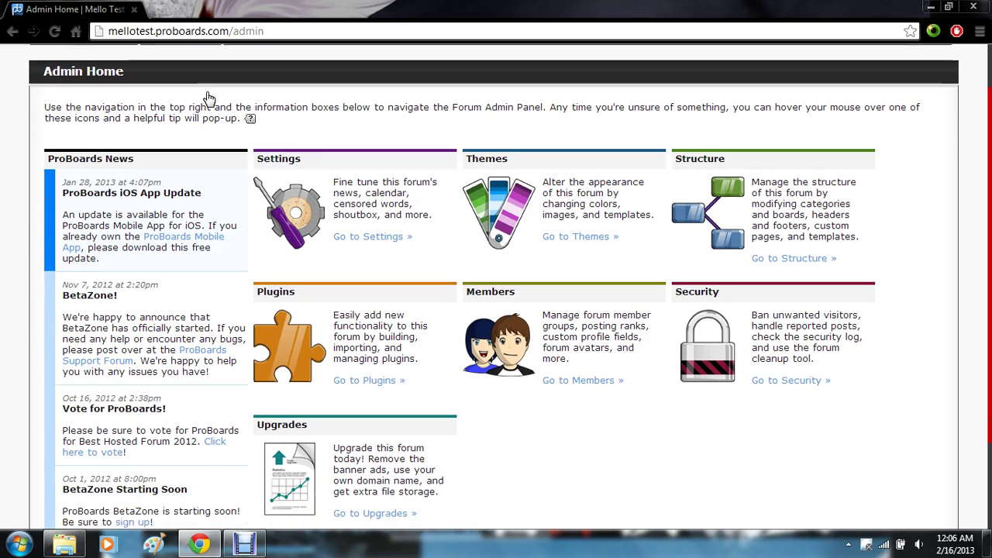
{"action": "left_click", "coordinate": [589, 238]}
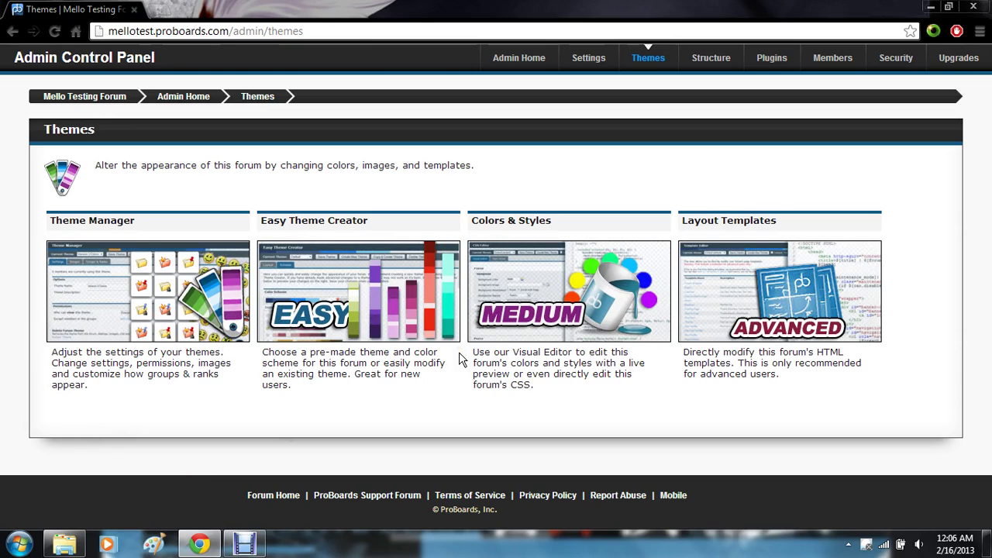
Step: Open the Theme Manager and look over the default theme's replaceable images, including the forum logo, thread icons and forum icons
{"action": "left_click", "coordinate": [146, 299]}
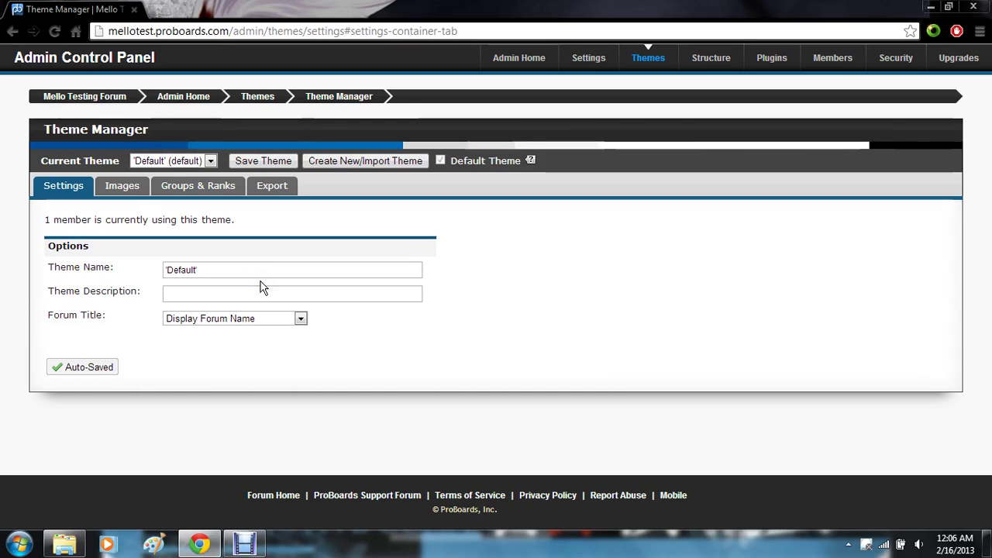
{"action": "left_click", "coordinate": [129, 191]}
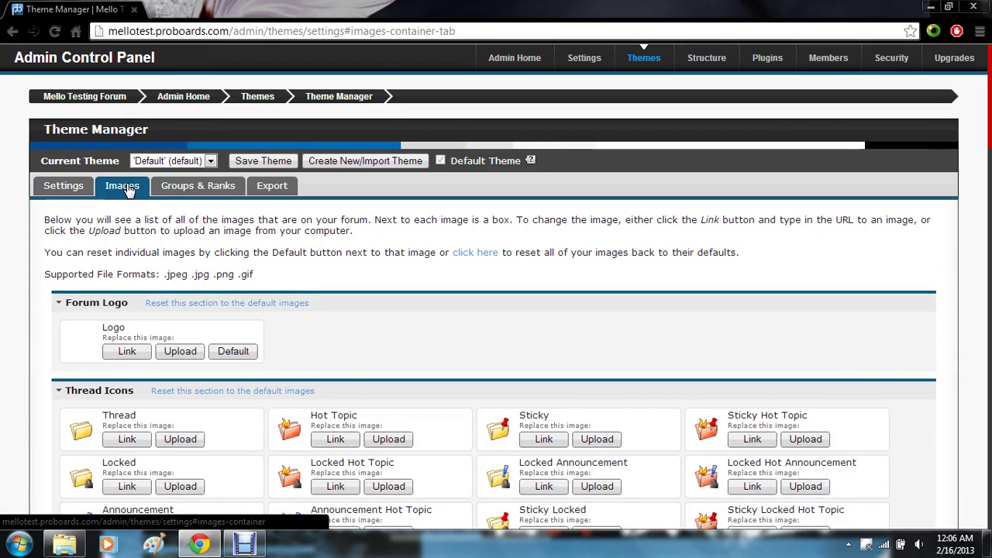
{"action": "scroll", "coordinate": [128, 225], "scroll_direction": "down", "scroll_amount": 1}
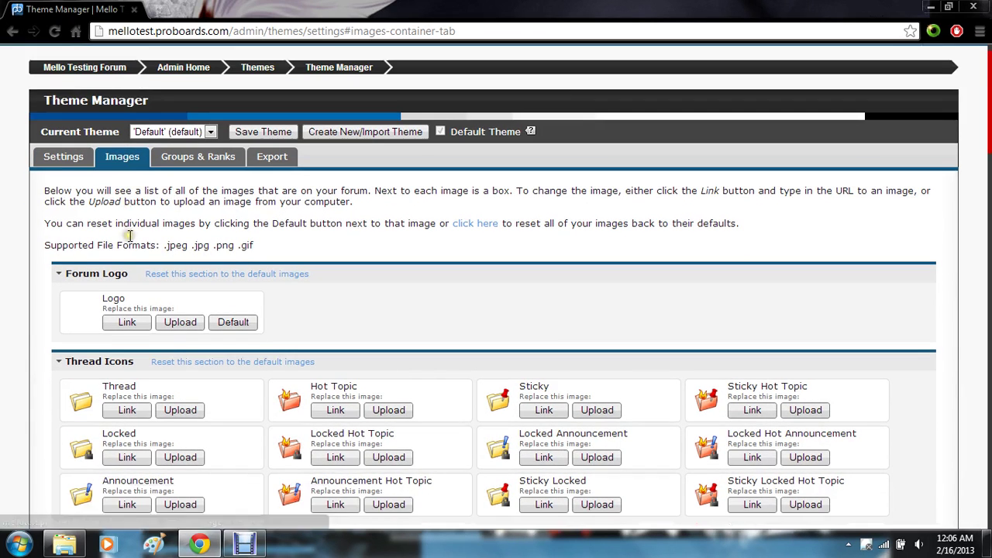
{"action": "scroll", "coordinate": [129, 235], "scroll_direction": "down", "scroll_amount": 2}
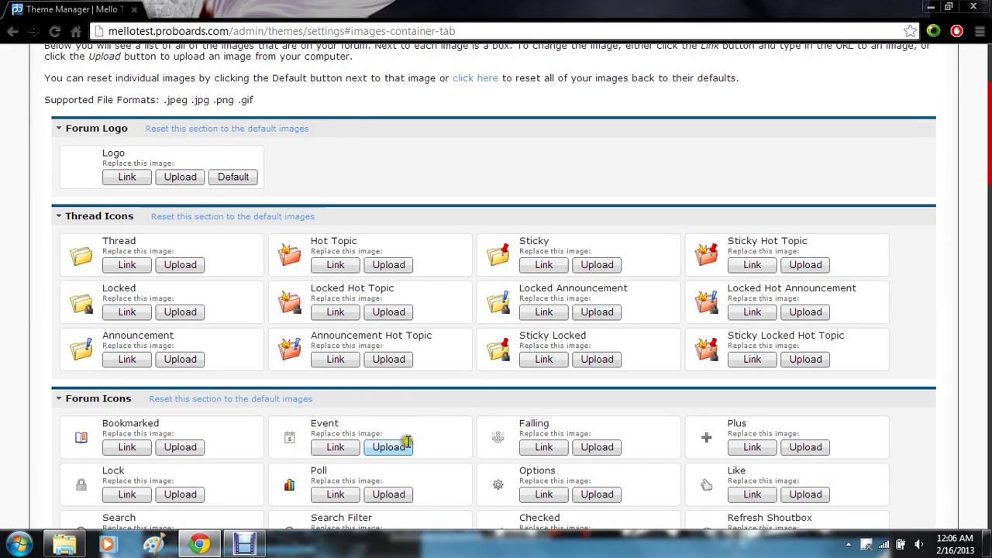
{"action": "scroll", "coordinate": [239, 283], "scroll_direction": "up", "scroll_amount": 1}
{"action": "scroll", "coordinate": [239, 280], "scroll_direction": "up", "scroll_amount": 2}
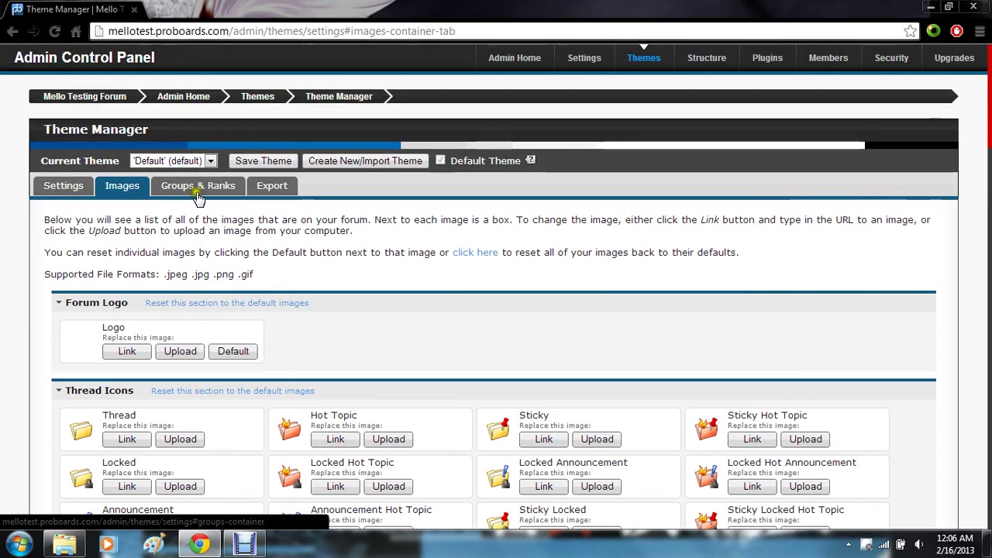
Step: Show the default theme's groups and ranks and look over their star counts and star images
{"action": "left_click", "coordinate": [198, 186]}
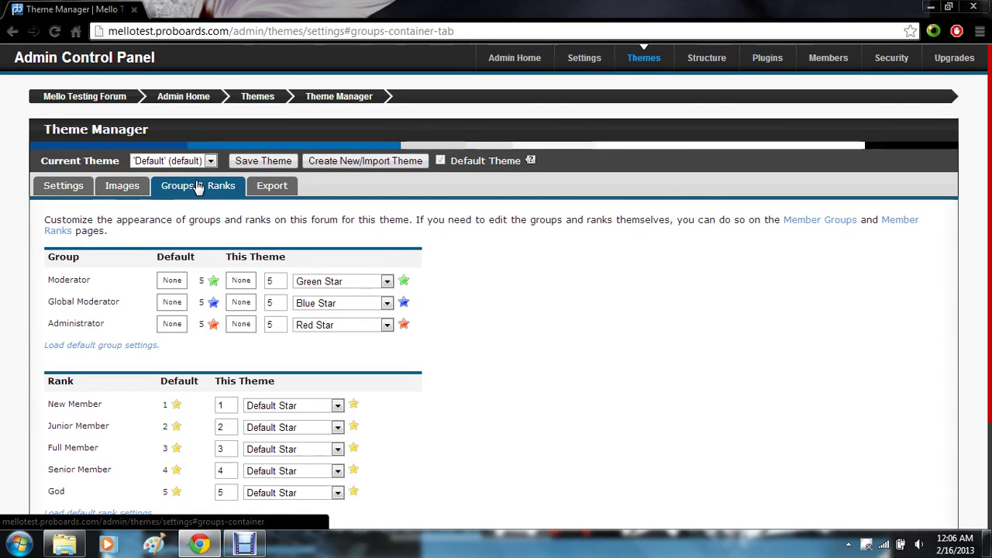
{"action": "scroll", "coordinate": [198, 188], "scroll_direction": "down", "scroll_amount": 3}
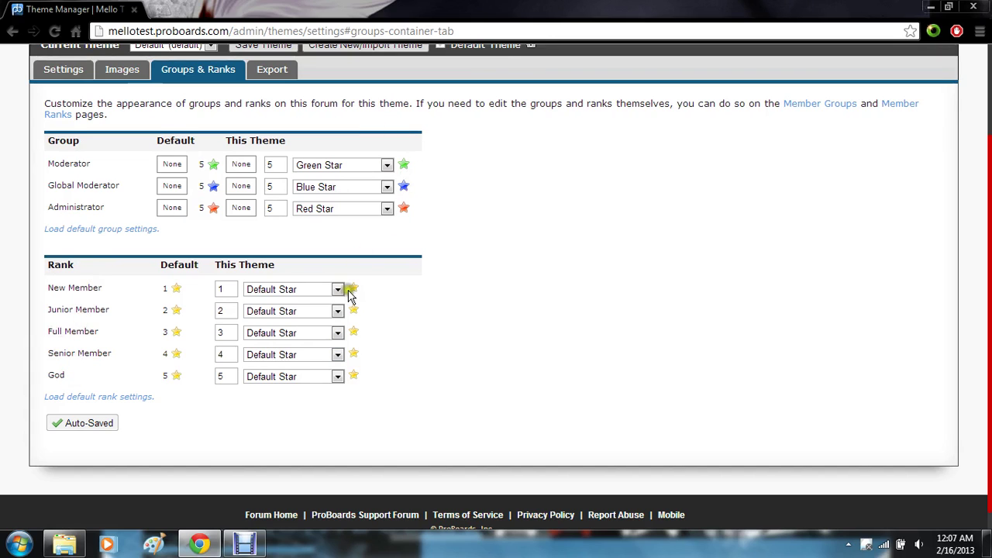
{"action": "scroll", "coordinate": [349, 294], "scroll_direction": "up", "scroll_amount": 1}
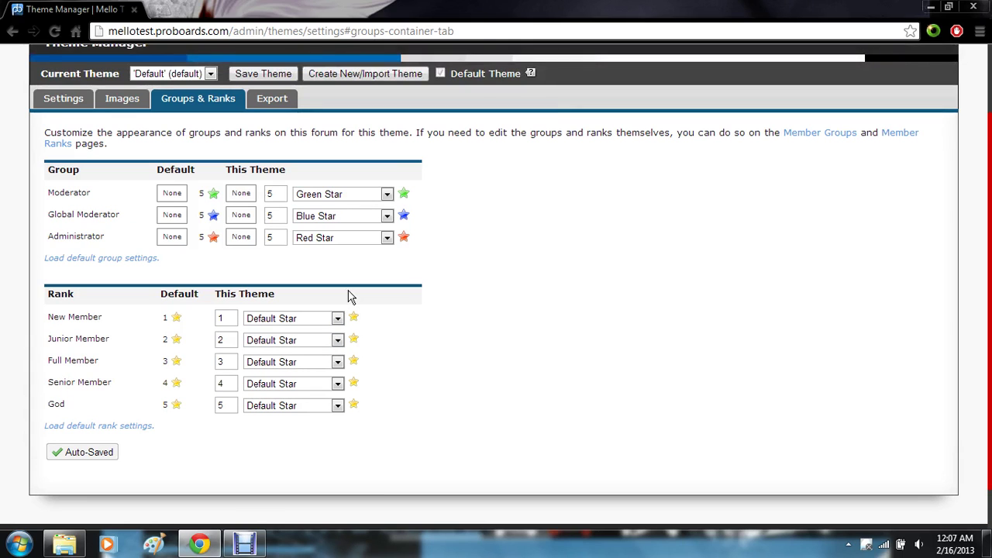
{"action": "scroll", "coordinate": [349, 296], "scroll_direction": "down", "scroll_amount": 1}
{"action": "scroll", "coordinate": [348, 295], "scroll_direction": "up", "scroll_amount": 1}
{"action": "scroll", "coordinate": [74, 351], "scroll_direction": "up", "scroll_amount": 2}
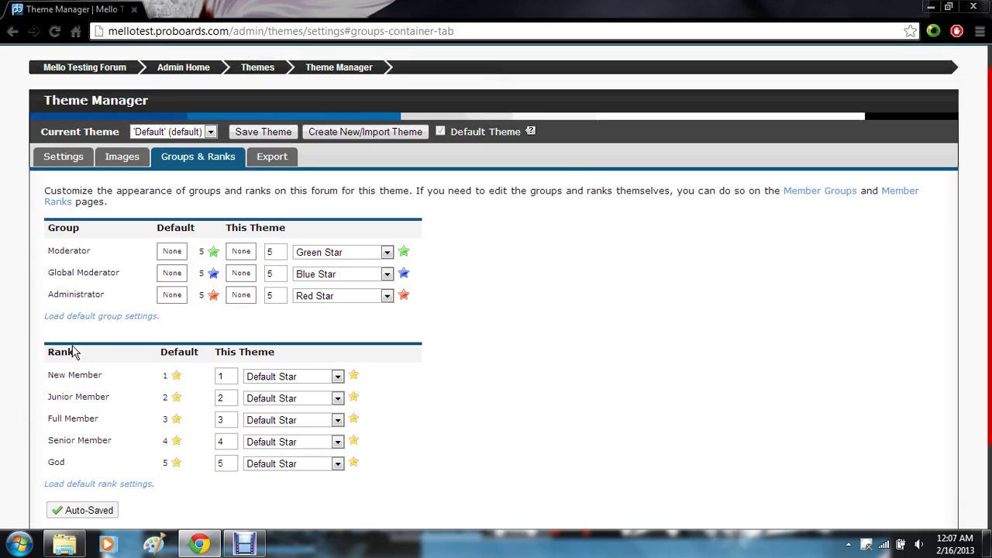
{"action": "scroll", "coordinate": [74, 351], "scroll_direction": "up", "scroll_amount": 1}
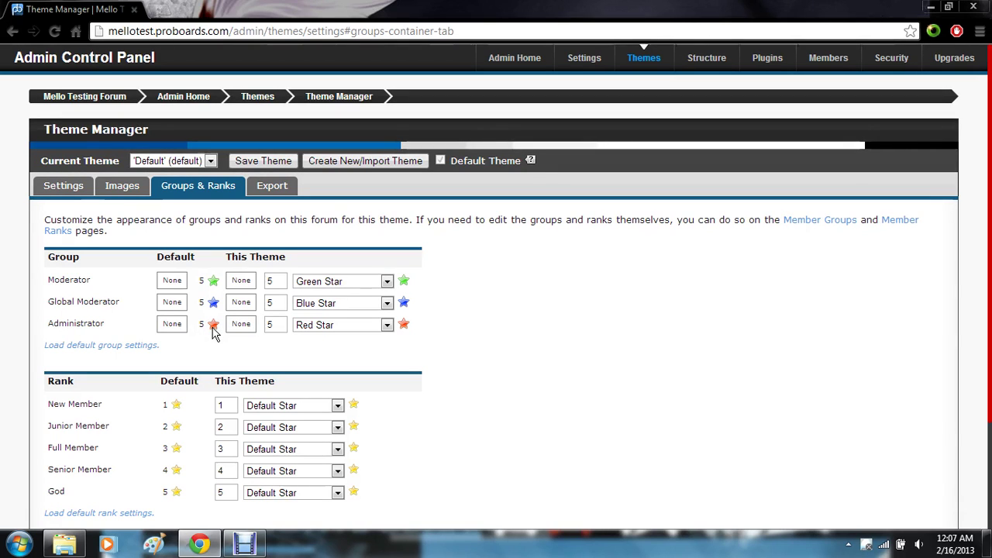
Step: Change the administrator group's star image to Purple Star for the default theme, then set it back to Red Star
{"action": "left_click", "coordinate": [328, 328]}
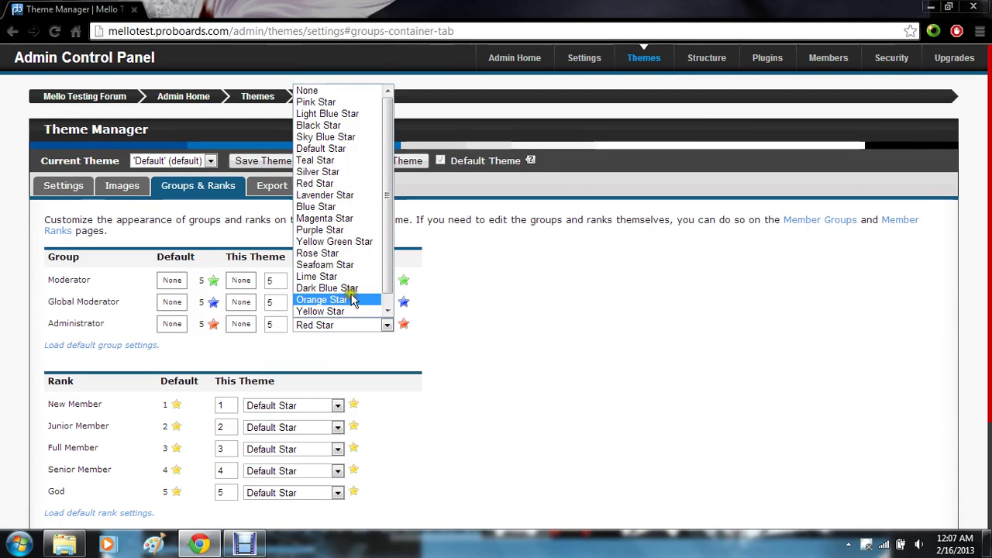
{"action": "left_click", "coordinate": [350, 231]}
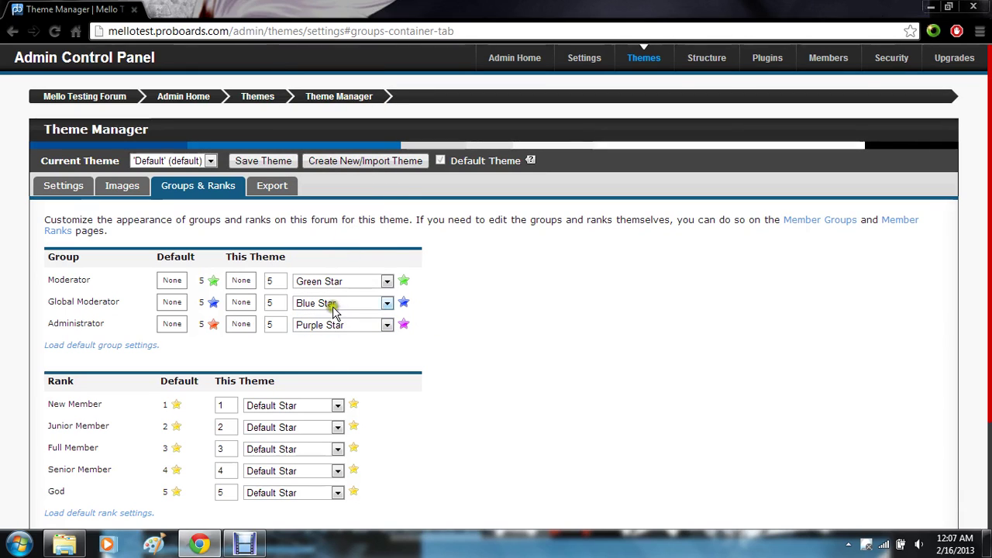
{"action": "left_click", "coordinate": [399, 343]}
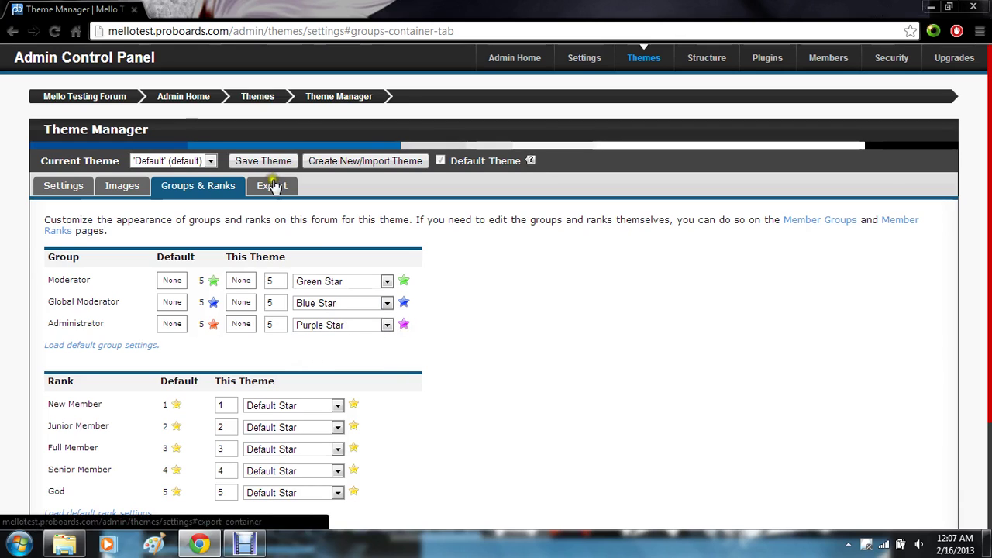
{"action": "left_click", "coordinate": [386, 324]}
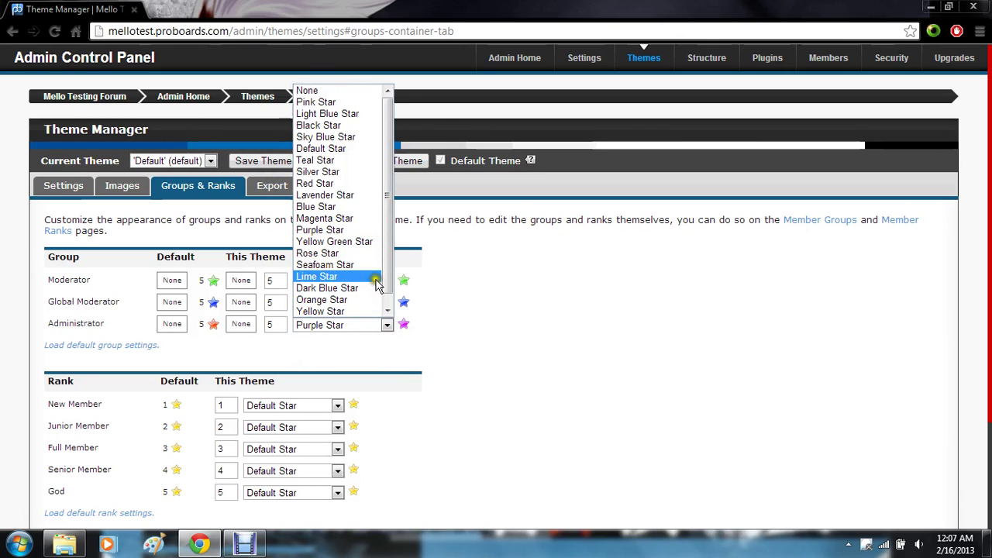
{"action": "left_click", "coordinate": [356, 184]}
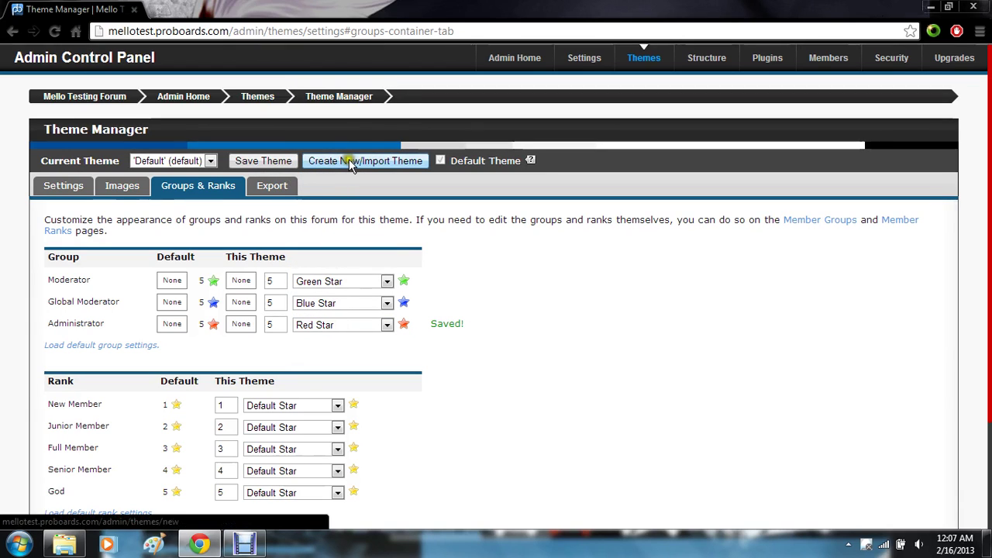
Step: Create a new theme named "Mello Test" based on the provided default theme and save it
{"action": "left_click", "coordinate": [350, 162]}
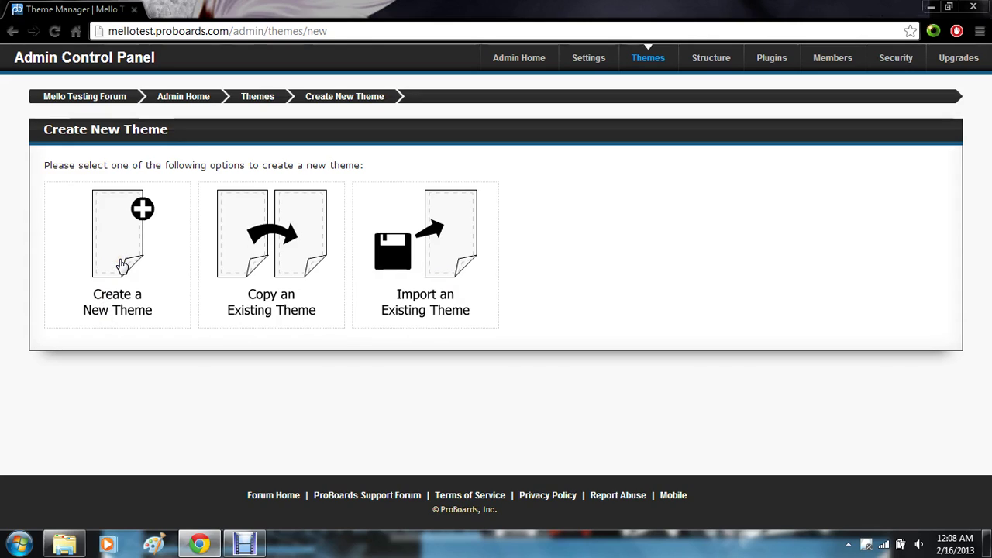
{"action": "left_click", "coordinate": [116, 279]}
{"action": "left_click", "coordinate": [118, 286]}
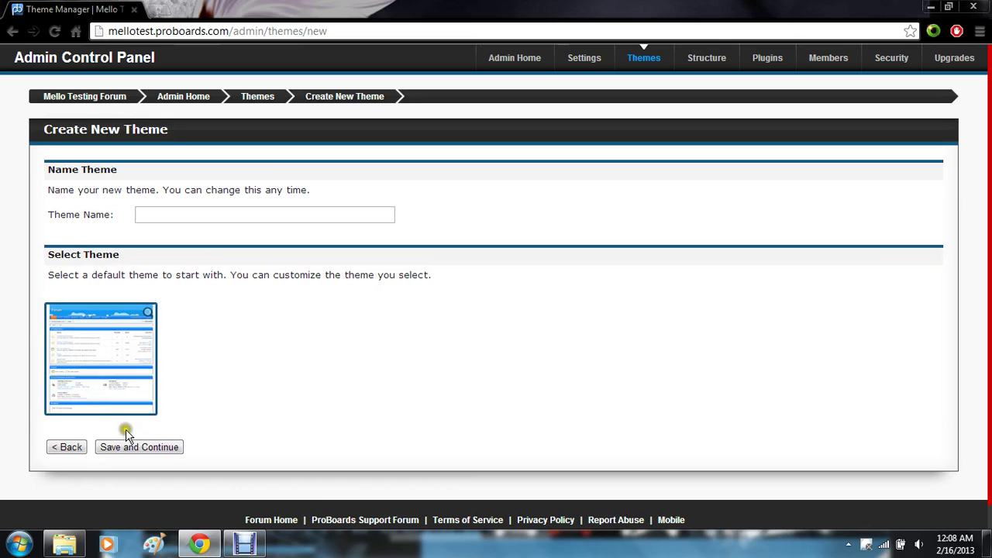
{"action": "left_click", "coordinate": [208, 215]}
{"action": "type", "text": "Mello Test"}
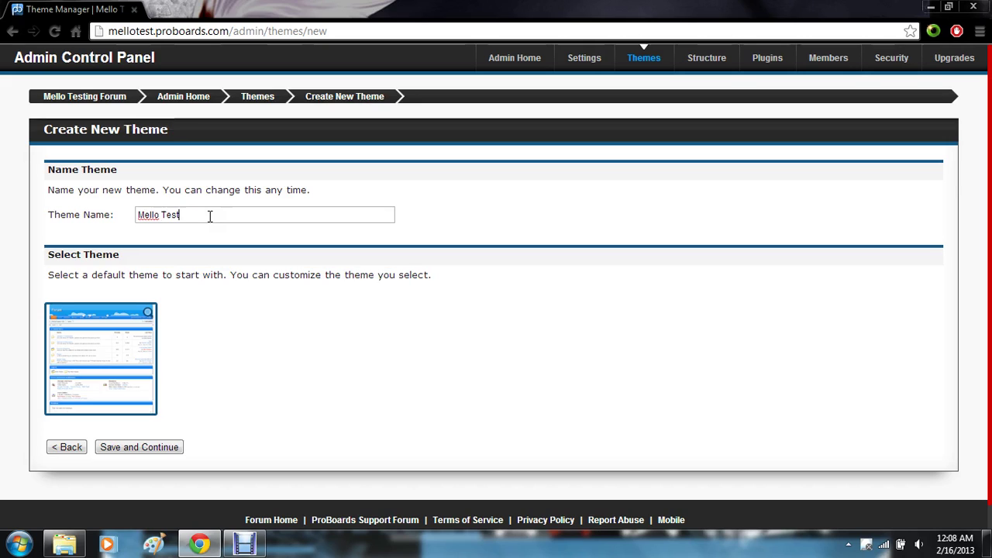
{"action": "left_click", "coordinate": [167, 453]}
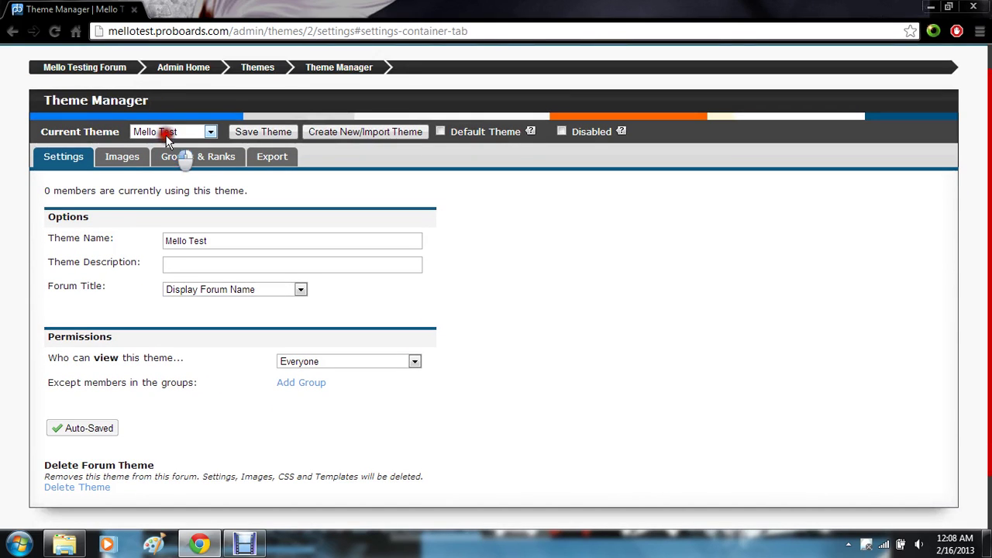
Step: Look over the available themes and the forum title options, keeping Mello Test and Display Forum Name selected
{"action": "left_click", "coordinate": [167, 132]}
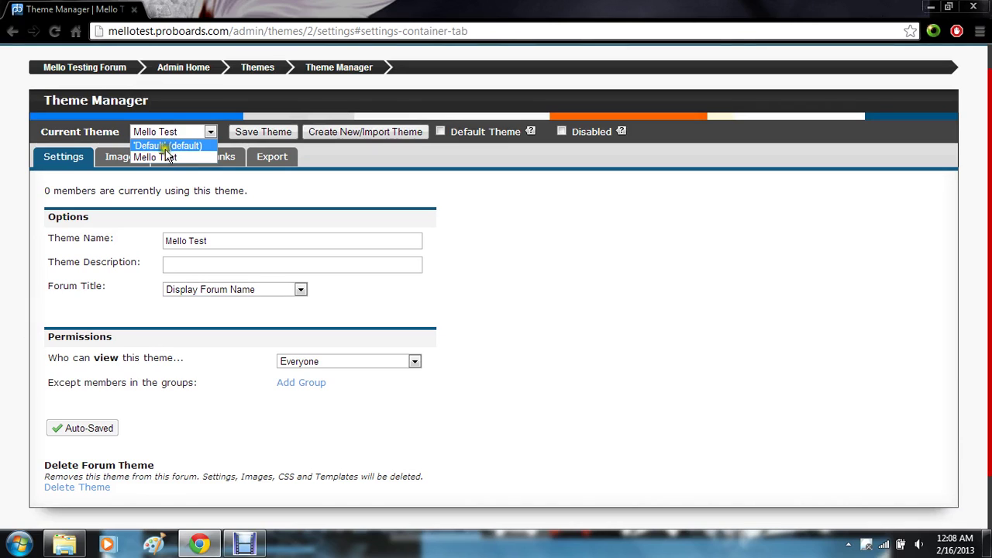
{"action": "left_click", "coordinate": [166, 159]}
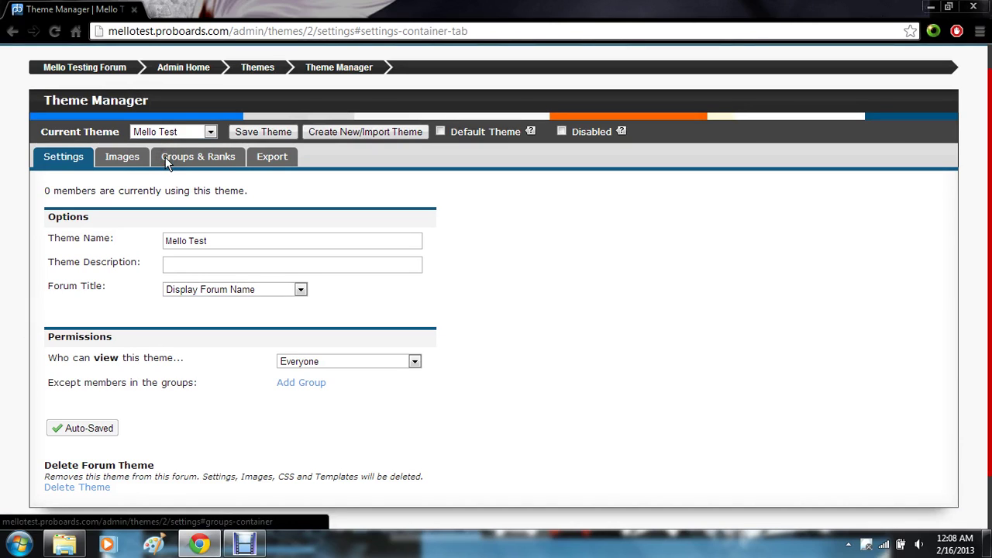
{"action": "left_click", "coordinate": [194, 264]}
{"action": "left_click", "coordinate": [213, 292]}
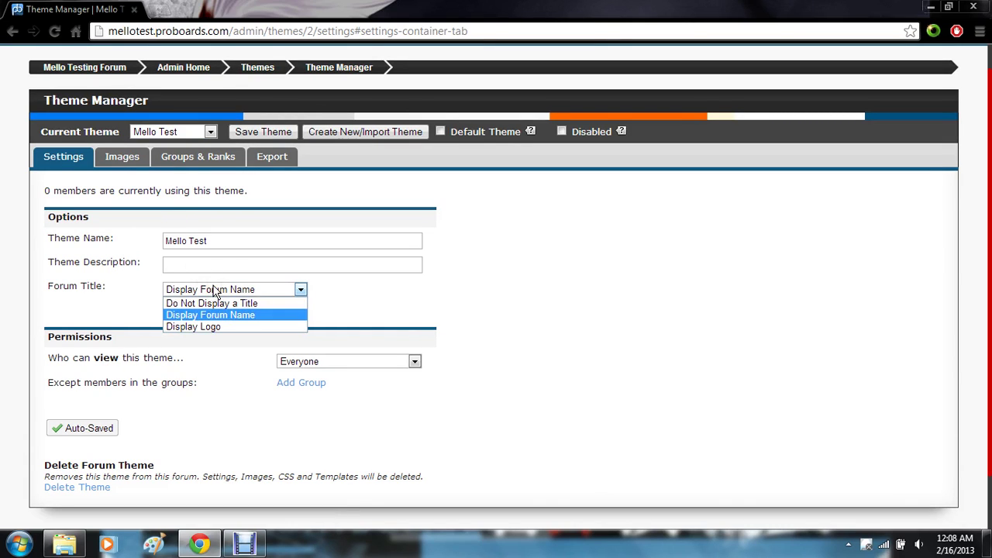
{"action": "left_click", "coordinate": [213, 316]}
{"action": "left_click", "coordinate": [214, 315]}
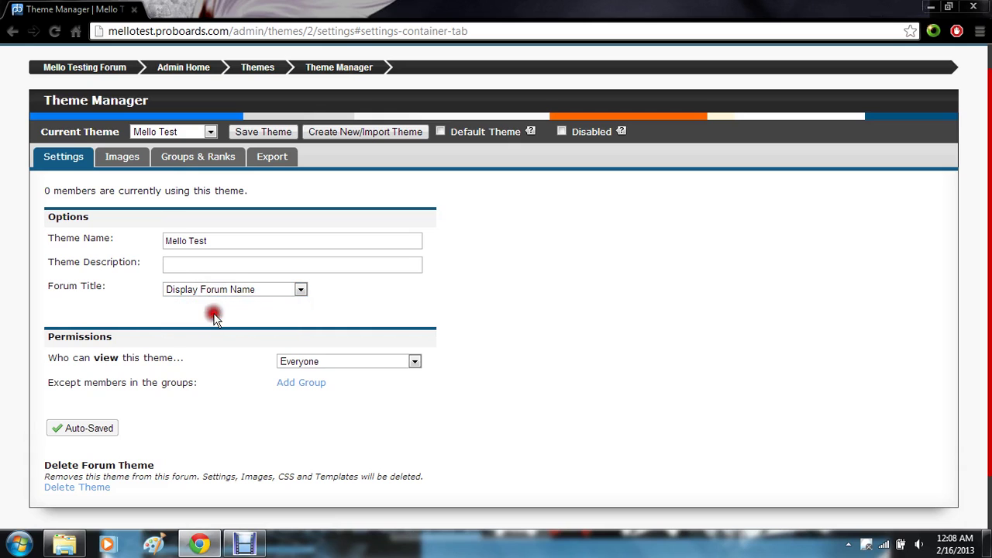
Step: Upload a picture from the desktop as the Mello Test theme's forum logo
{"action": "left_click", "coordinate": [123, 159]}
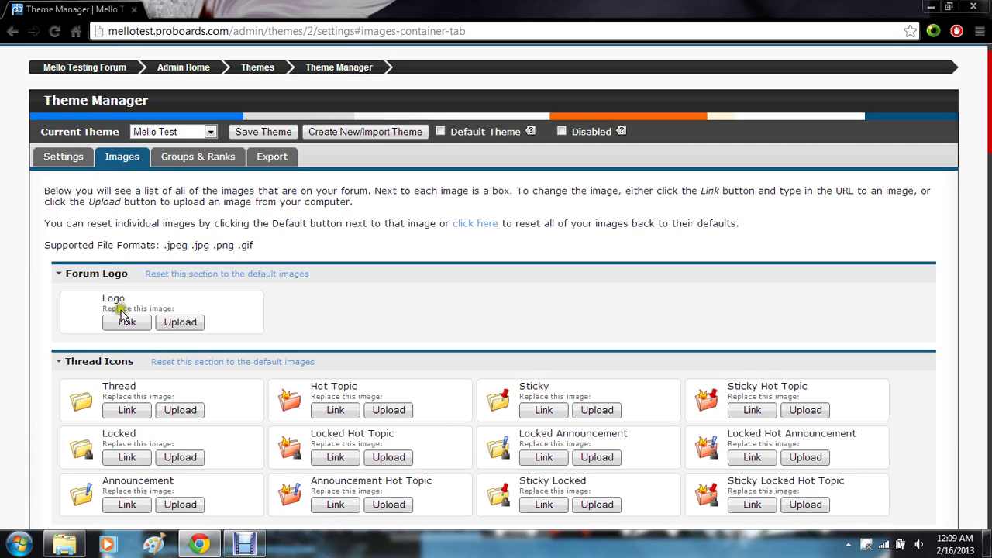
{"action": "left_click", "coordinate": [177, 323]}
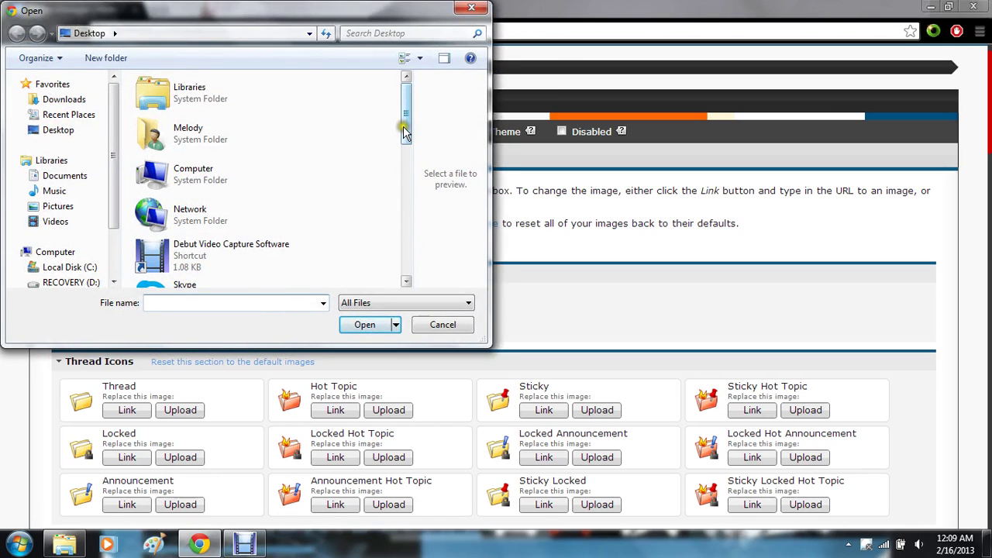
{"action": "left_click_drag", "start_coordinate": [404, 133], "coordinate": [407, 247]}
{"action": "double_click", "coordinate": [232, 248]}
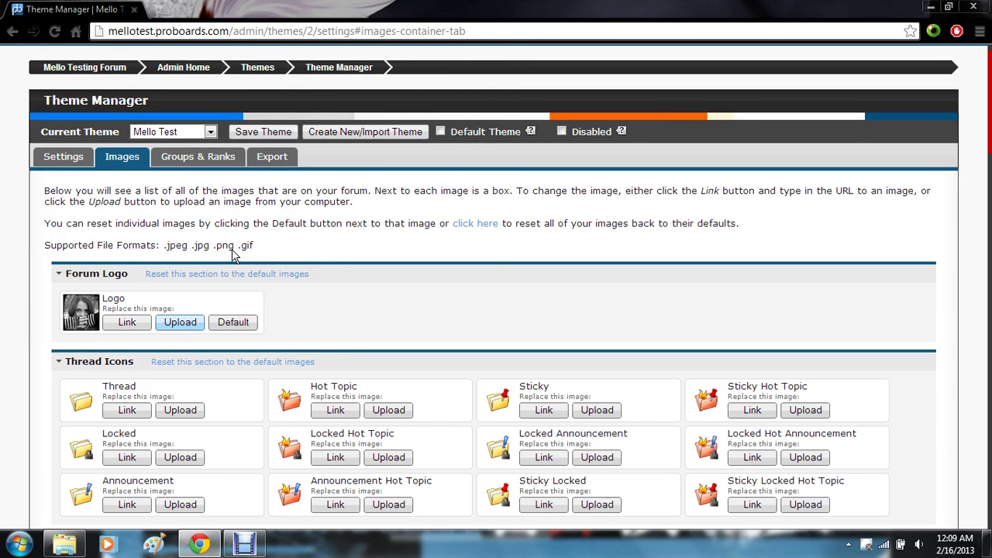
Step: Look over the Mello Test theme's thread and forum icons, its settings, and its groups and ranks
{"action": "scroll", "coordinate": [232, 256], "scroll_direction": "down", "scroll_amount": 7}
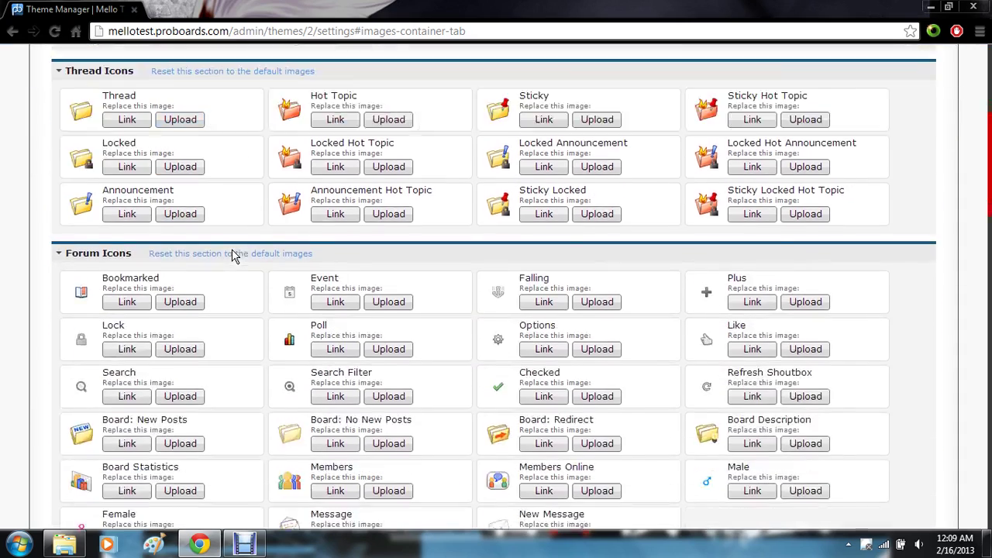
{"action": "scroll", "coordinate": [232, 256], "scroll_direction": "up", "scroll_amount": 8}
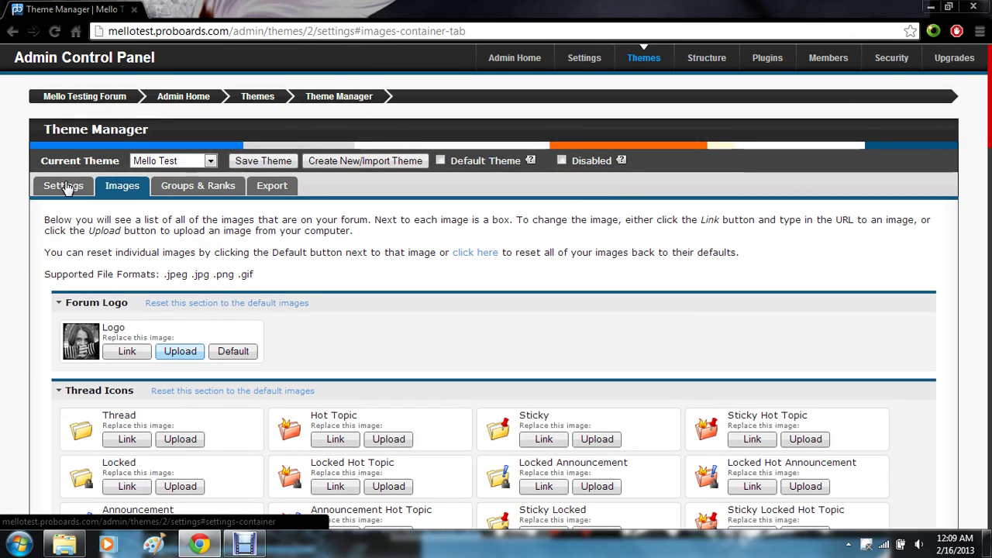
{"action": "left_click", "coordinate": [65, 187]}
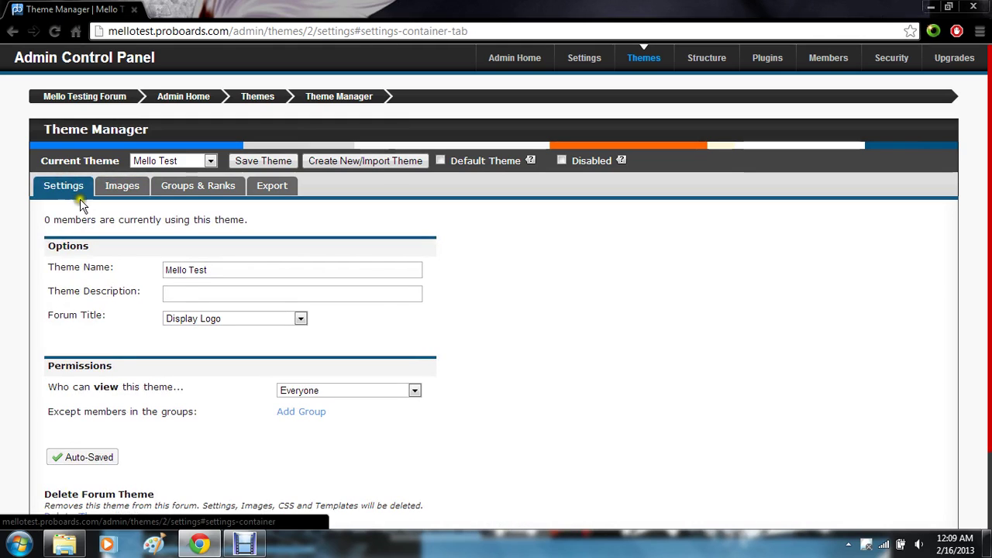
{"action": "left_click", "coordinate": [192, 193]}
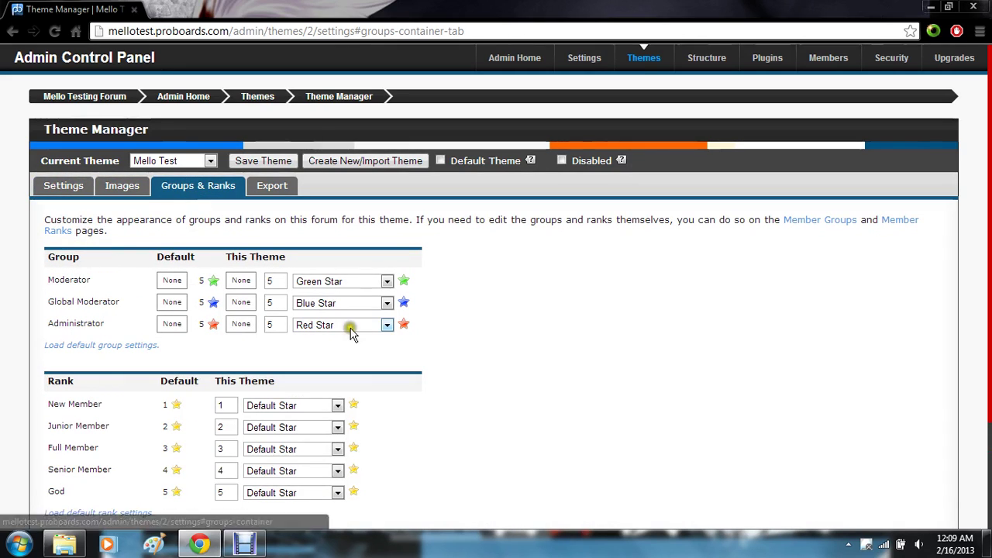
Step: Return to the themes overview and open the Easy Theme Creator with Mello Test as the current theme
{"action": "left_click", "coordinate": [246, 103]}
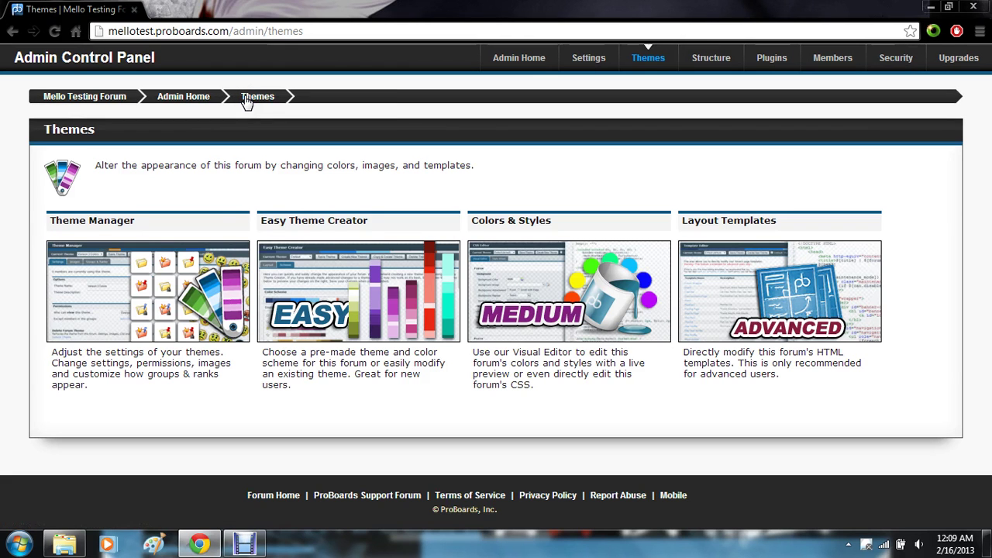
{"action": "left_click", "coordinate": [345, 318]}
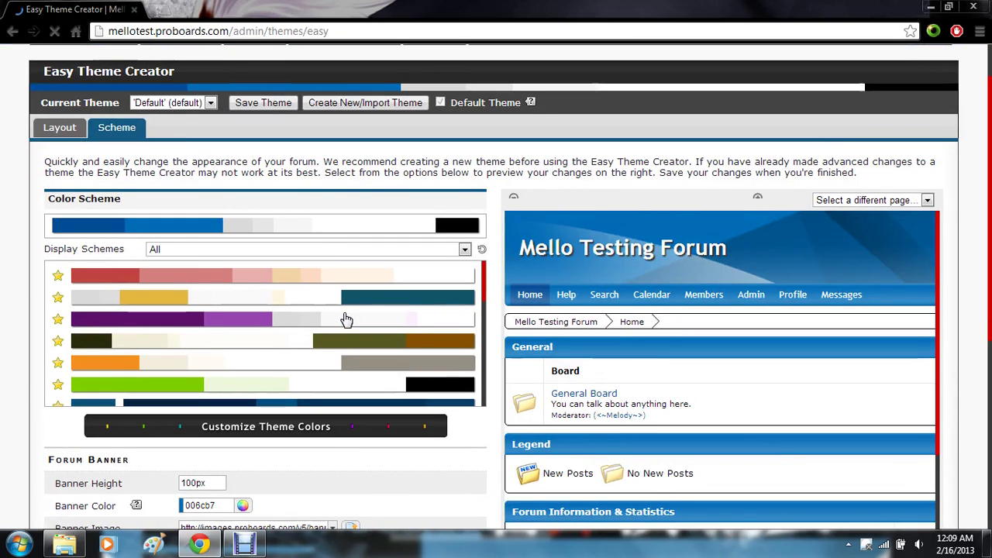
{"action": "left_click", "coordinate": [163, 106]}
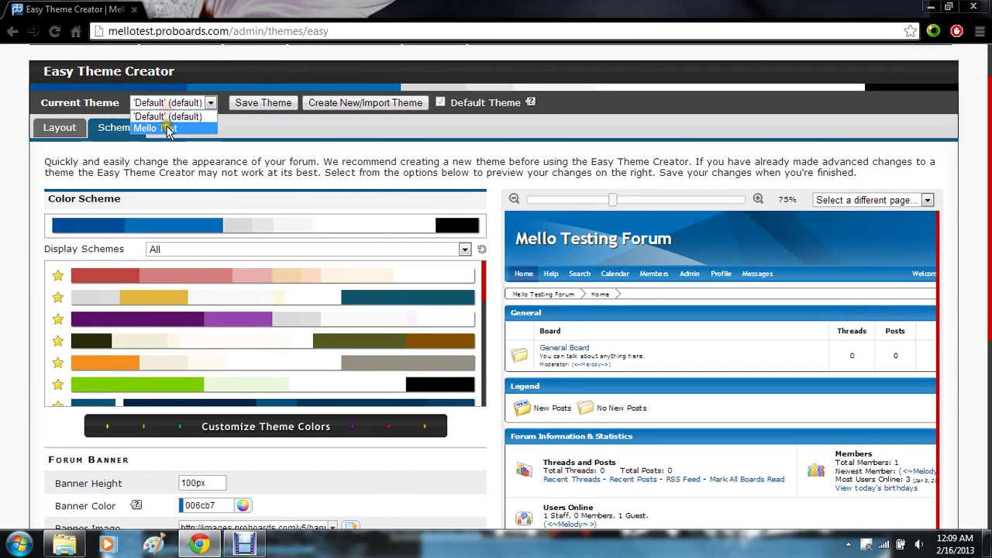
{"action": "left_click", "coordinate": [166, 129]}
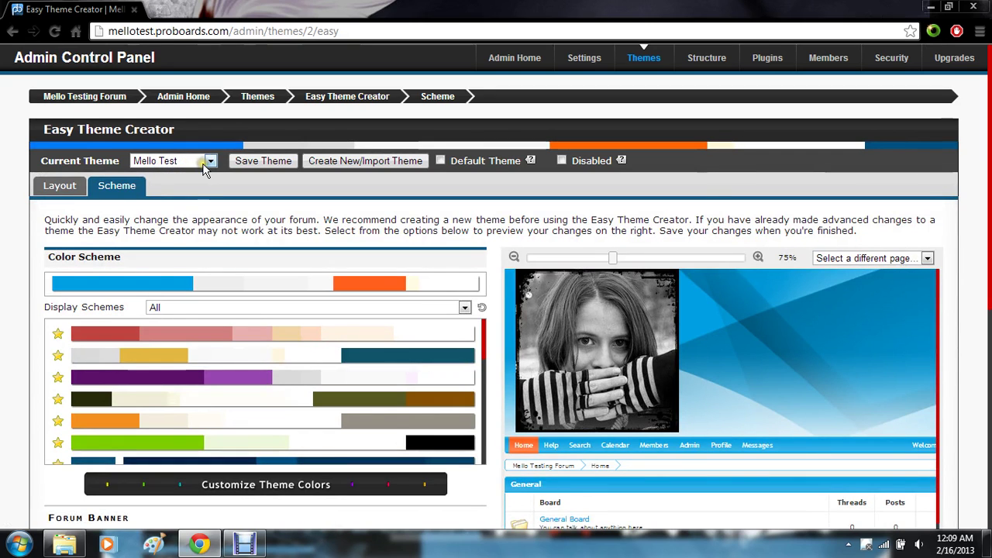
Step: Choose the dark purple, maroon and teal color scheme for Mello Test and zoom the forum preview out to 59%
{"action": "scroll", "coordinate": [155, 268], "scroll_direction": "down", "scroll_amount": 1}
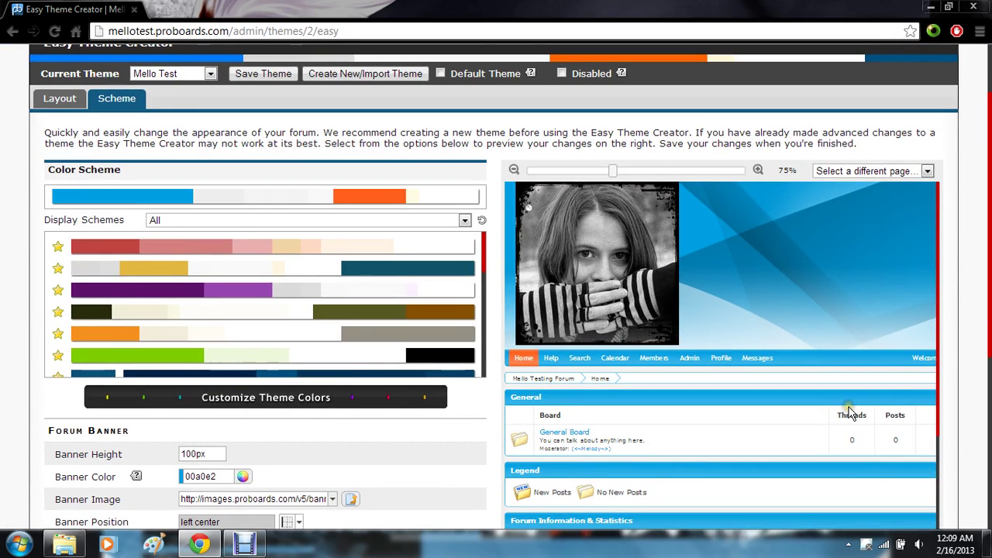
{"action": "scroll", "coordinate": [850, 413], "scroll_direction": "down", "scroll_amount": 1}
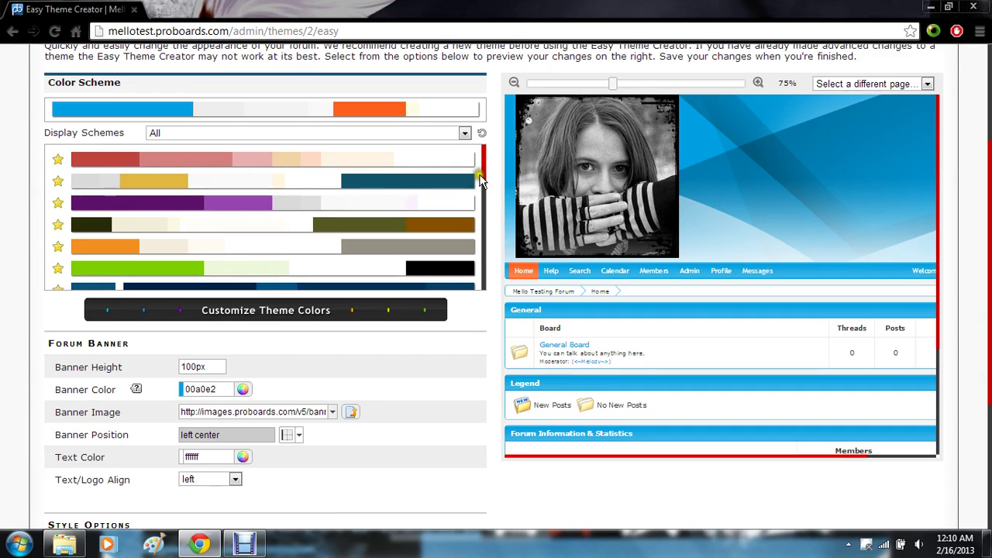
{"action": "scroll", "coordinate": [484, 175], "scroll_direction": "down", "scroll_amount": 1}
{"action": "left_click_drag", "start_coordinate": [483, 177], "coordinate": [484, 214]}
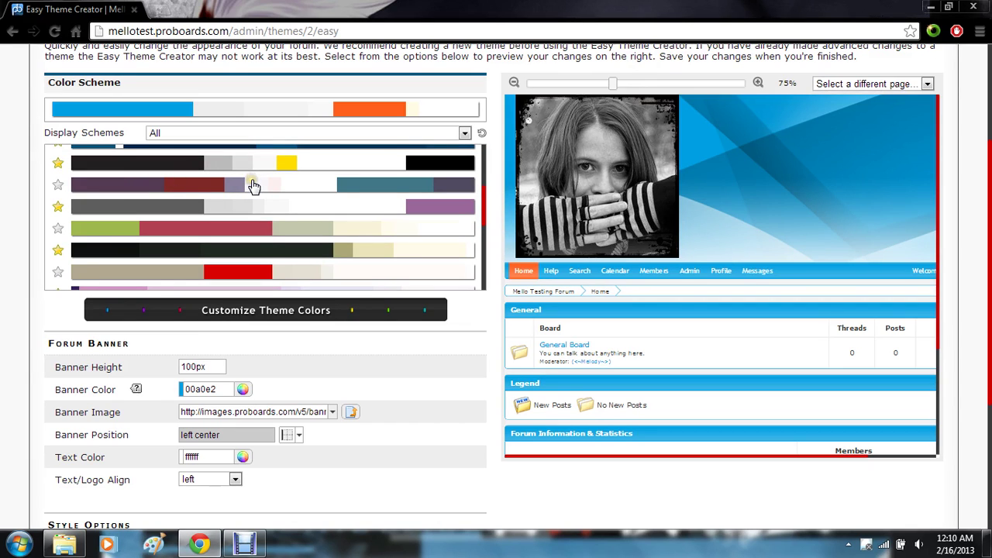
{"action": "left_click", "coordinate": [253, 187]}
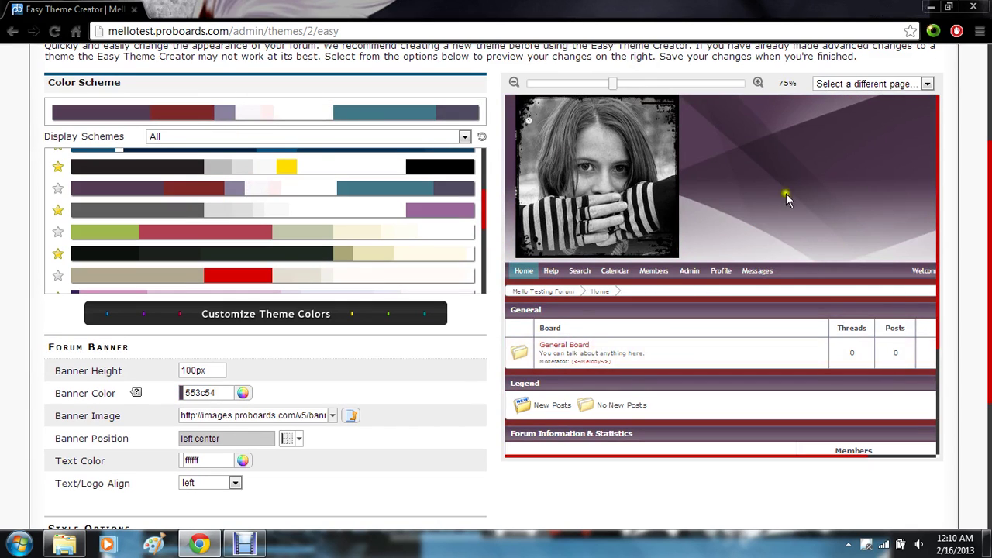
{"action": "left_click", "coordinate": [514, 83]}
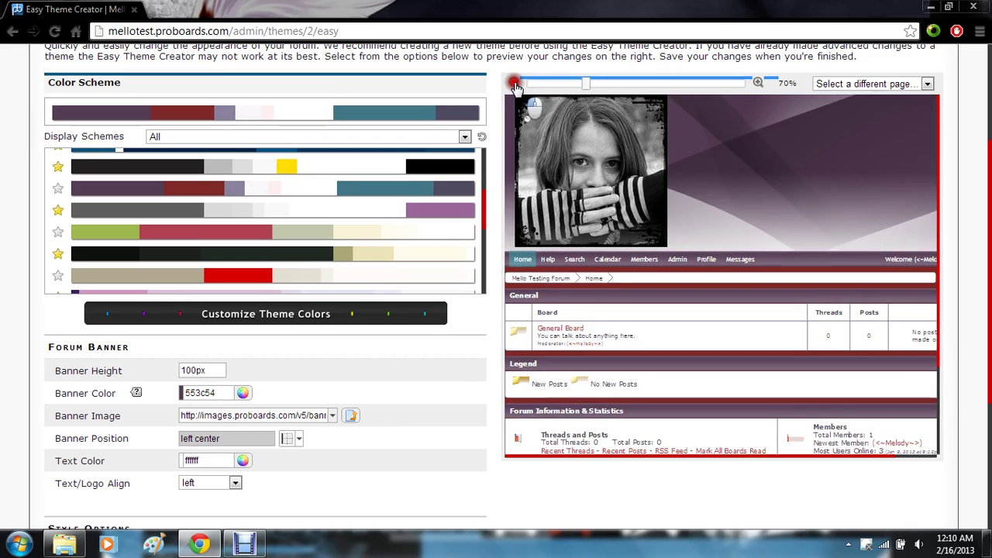
{"action": "left_click", "coordinate": [514, 83]}
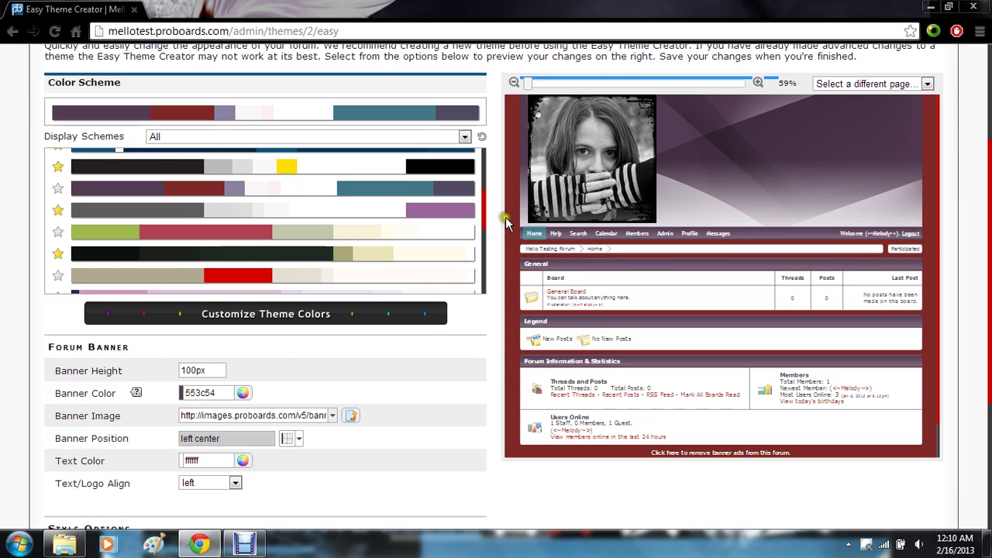
Step: Customize the color scheme by changing the forum background to dark blue 262a7e and apply it
{"action": "left_click", "coordinate": [322, 315]}
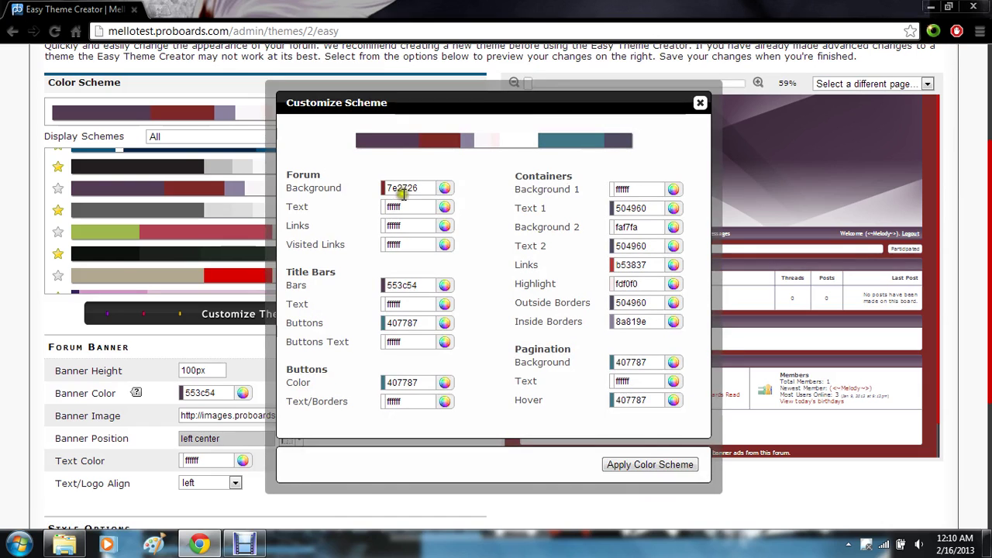
{"action": "left_click", "coordinate": [444, 190]}
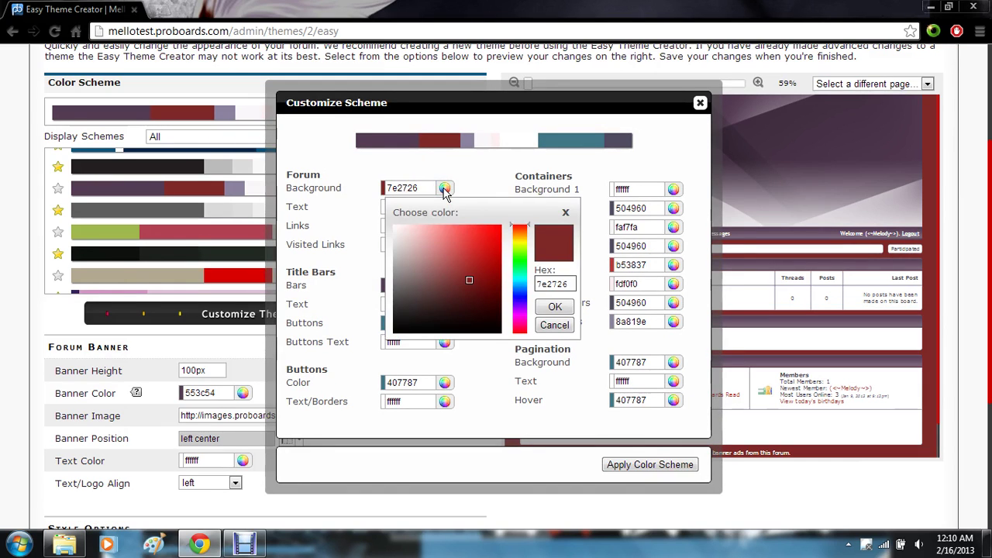
{"action": "left_click", "coordinate": [528, 228]}
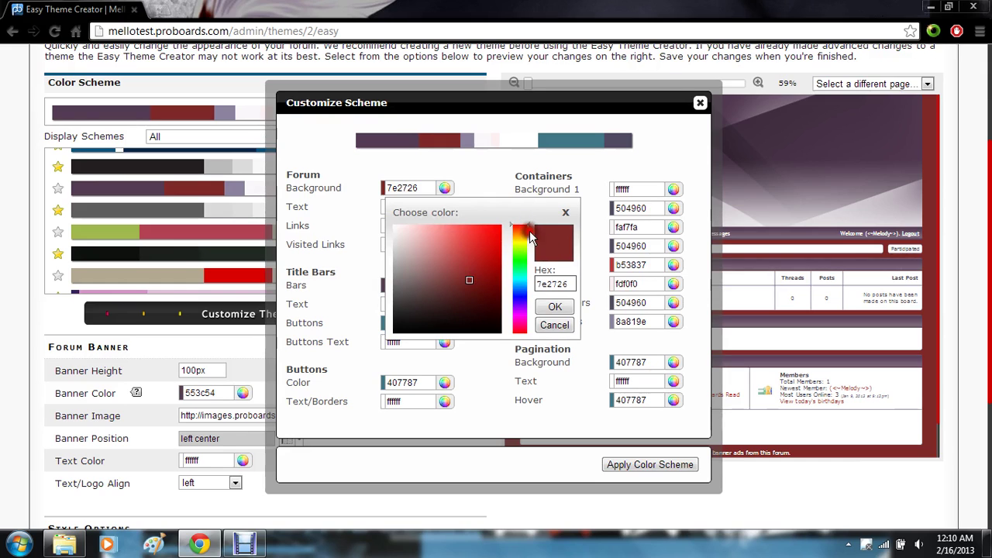
{"action": "mouse_move", "coordinate": [529, 228]}
{"action": "left_mouse_down"}
{"action": "mouse_move", "coordinate": [542, 288]}
{"action": "mouse_move", "coordinate": [528, 284]}
{"action": "mouse_move", "coordinate": [524, 304]}
{"action": "left_mouse_up"}
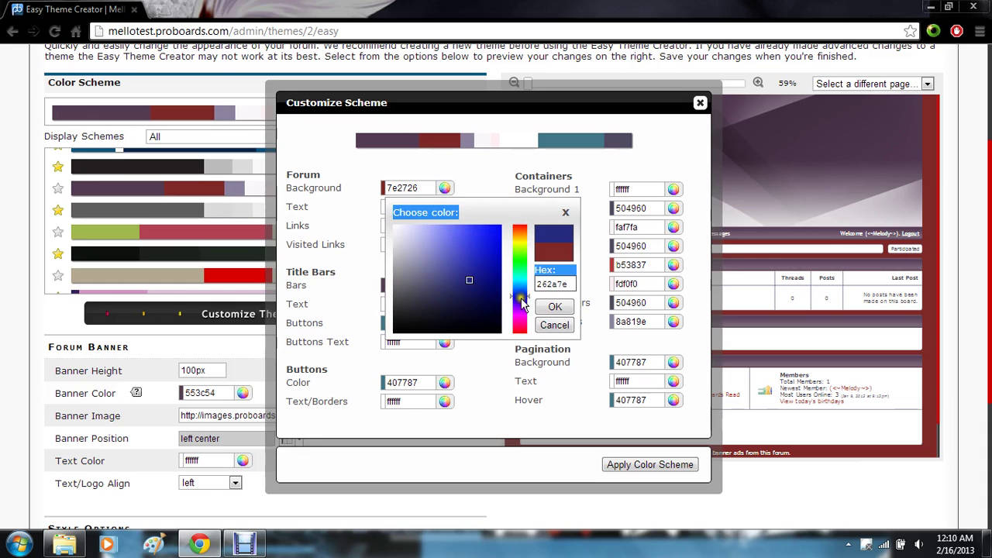
{"action": "left_click", "coordinate": [552, 313]}
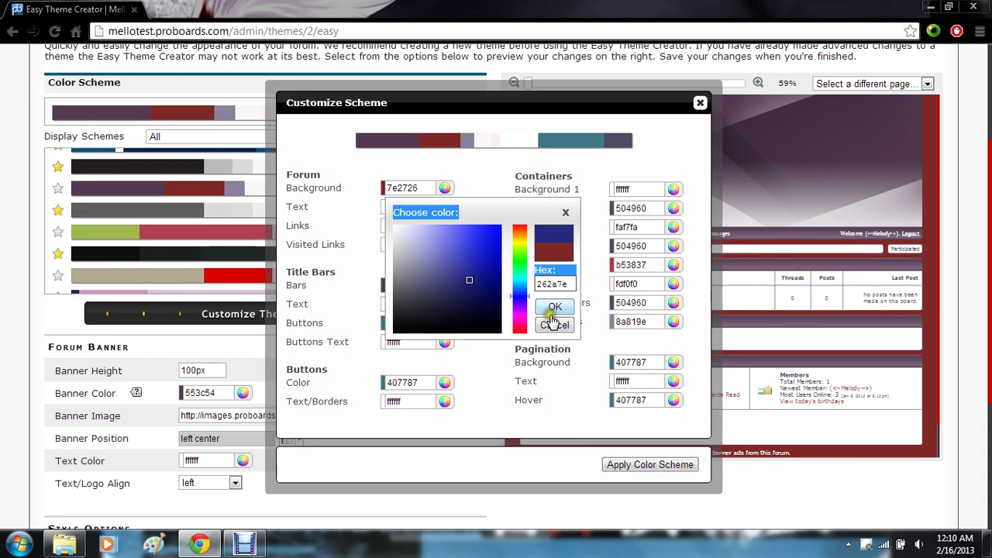
{"action": "left_click", "coordinate": [624, 463]}
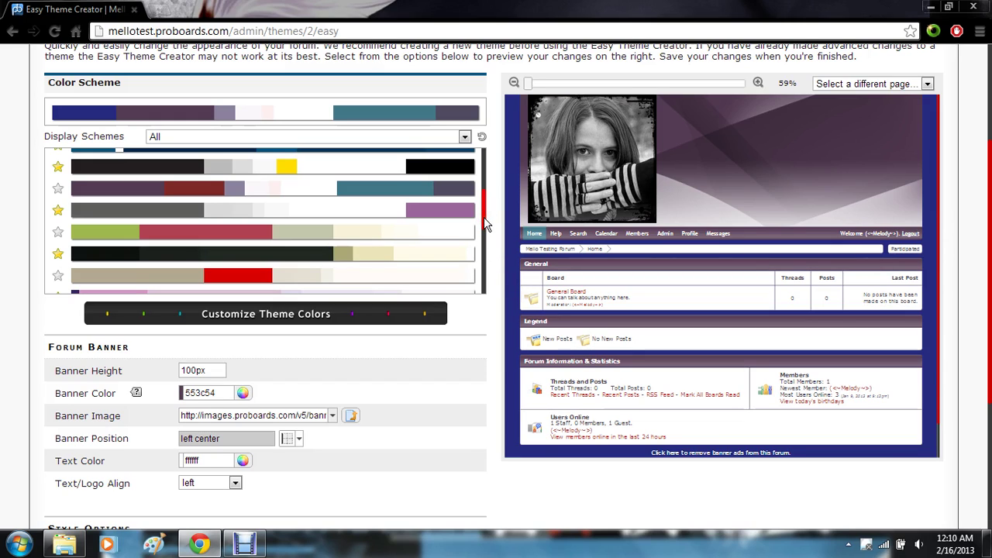
Step: Set the forum banner color to yellow d4d41b
{"action": "left_click_drag", "start_coordinate": [483, 217], "coordinate": [482, 280]}
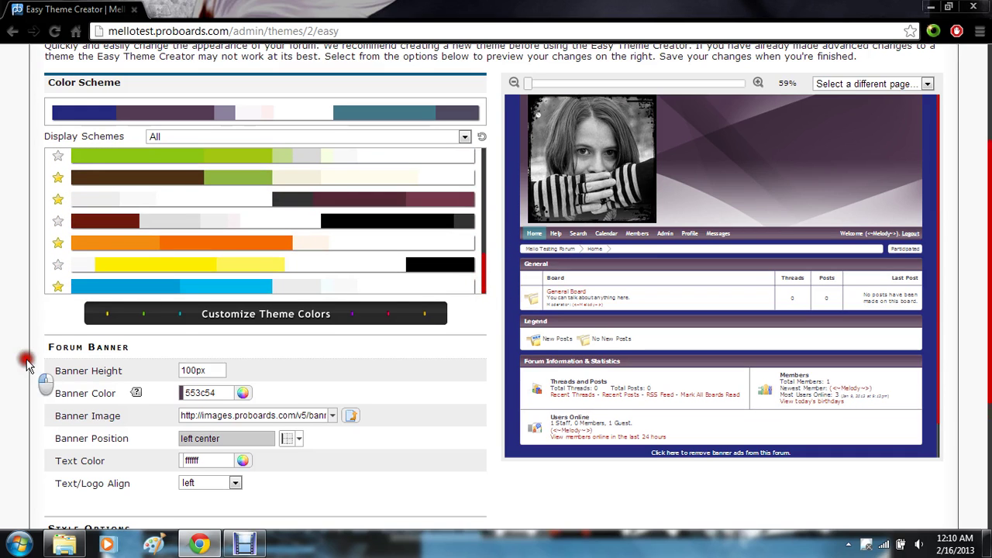
{"action": "scroll", "coordinate": [27, 363], "scroll_direction": "down", "scroll_amount": 1}
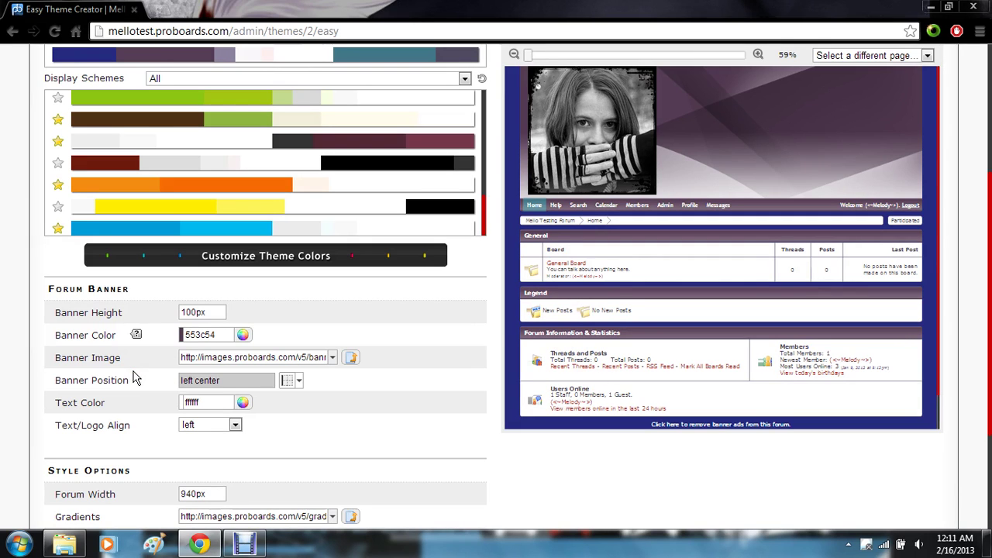
{"action": "left_click", "coordinate": [243, 335]}
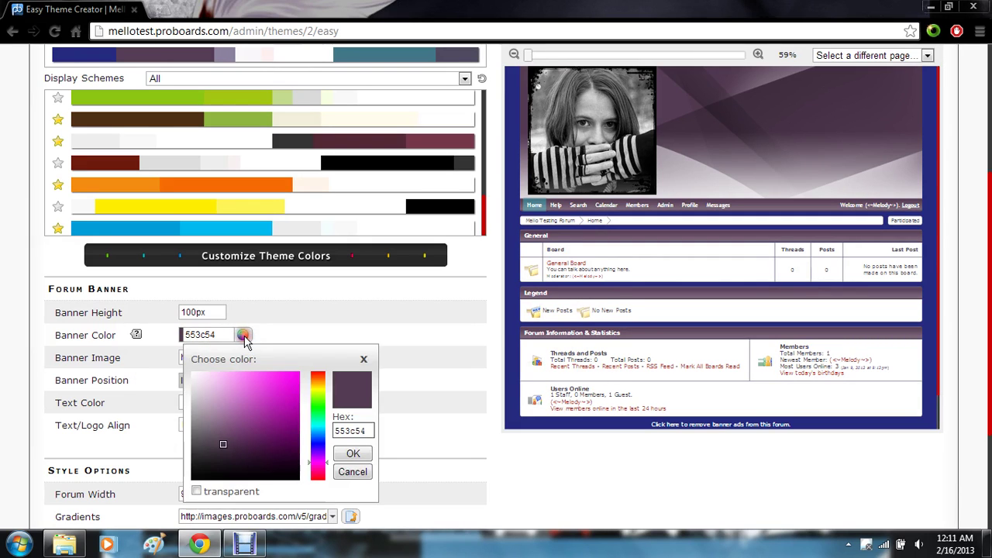
{"action": "left_click", "coordinate": [318, 388]}
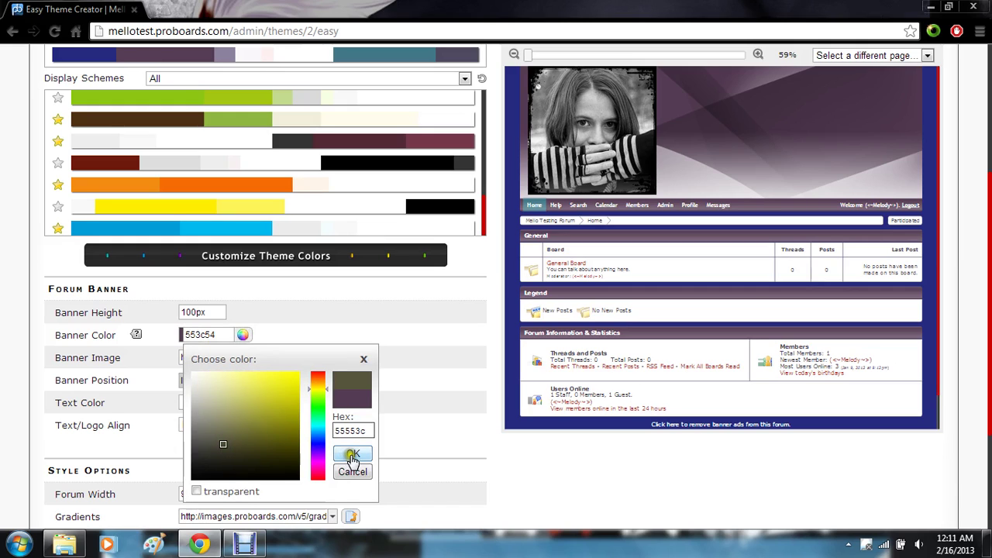
{"action": "left_click", "coordinate": [286, 389]}
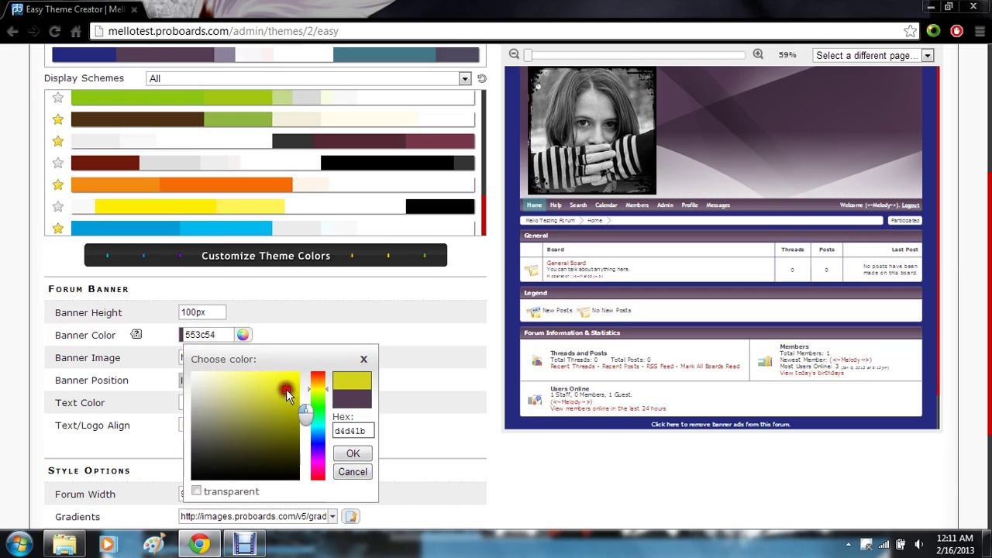
{"action": "left_click", "coordinate": [357, 455]}
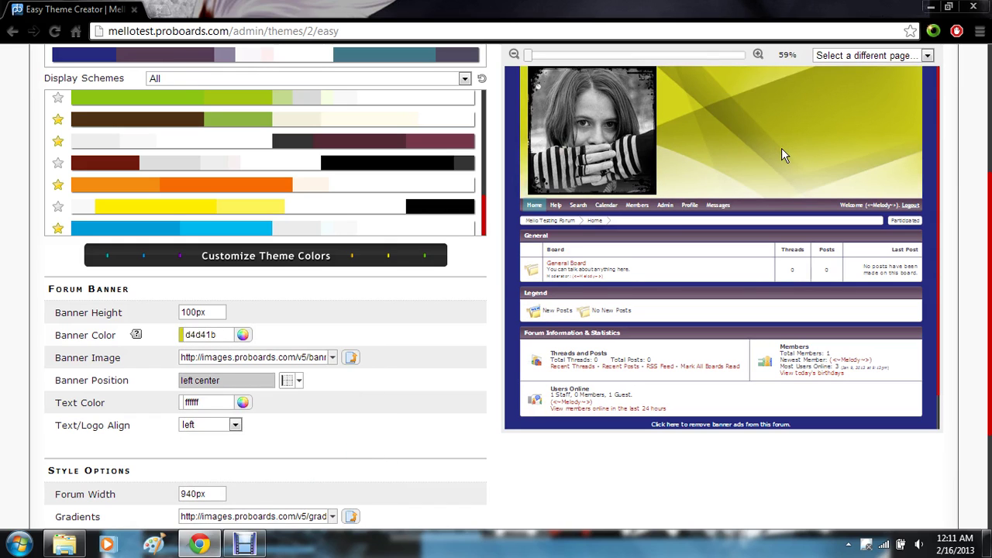
Step: Dismiss the banner image upload and choose the preset circuit-board banner image instead
{"action": "left_click", "coordinate": [350, 359]}
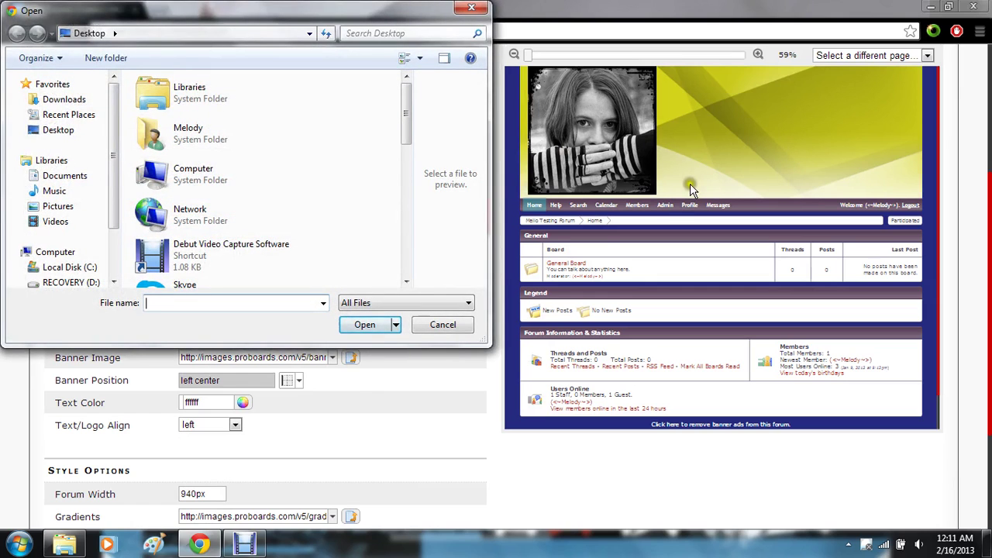
{"action": "left_click", "coordinate": [449, 325]}
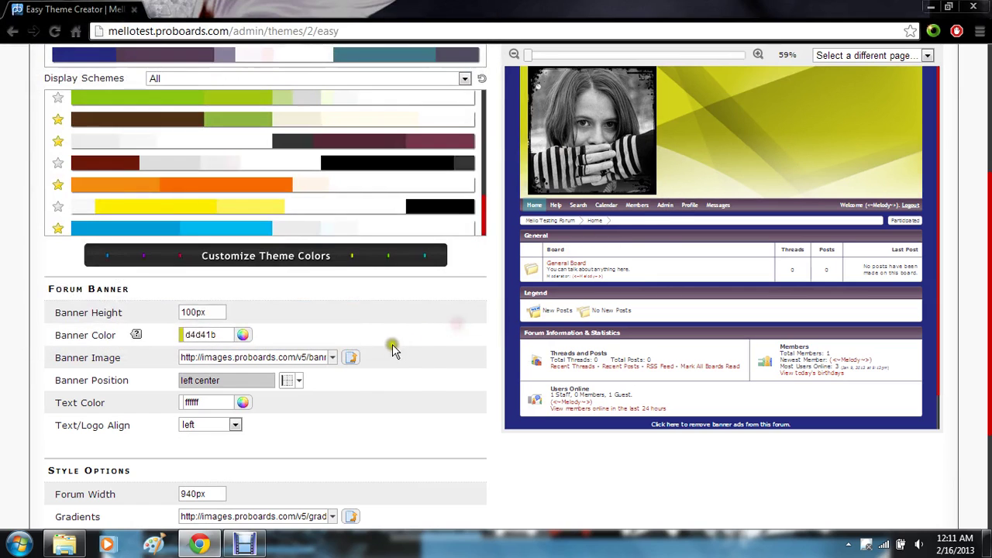
{"action": "left_click", "coordinate": [331, 358]}
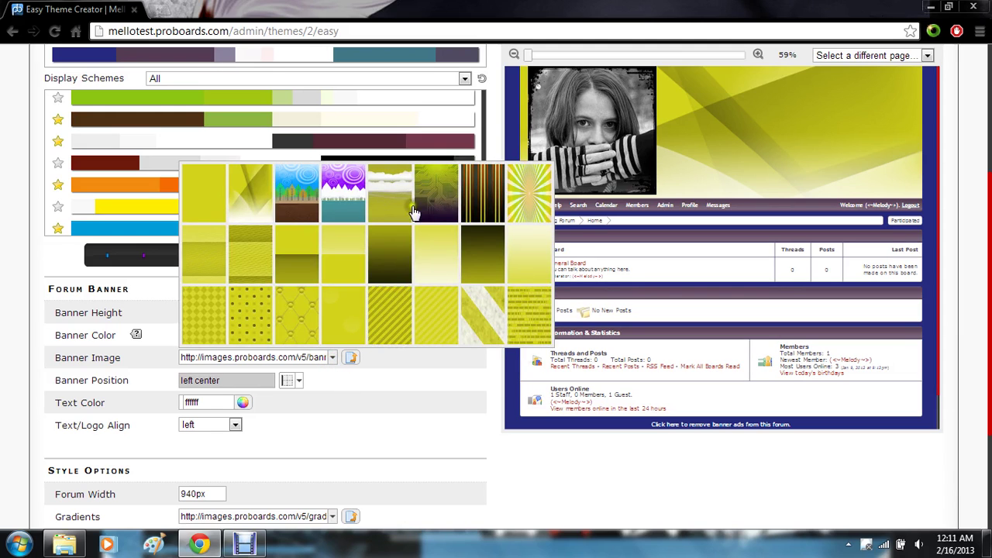
{"action": "left_click", "coordinate": [453, 200]}
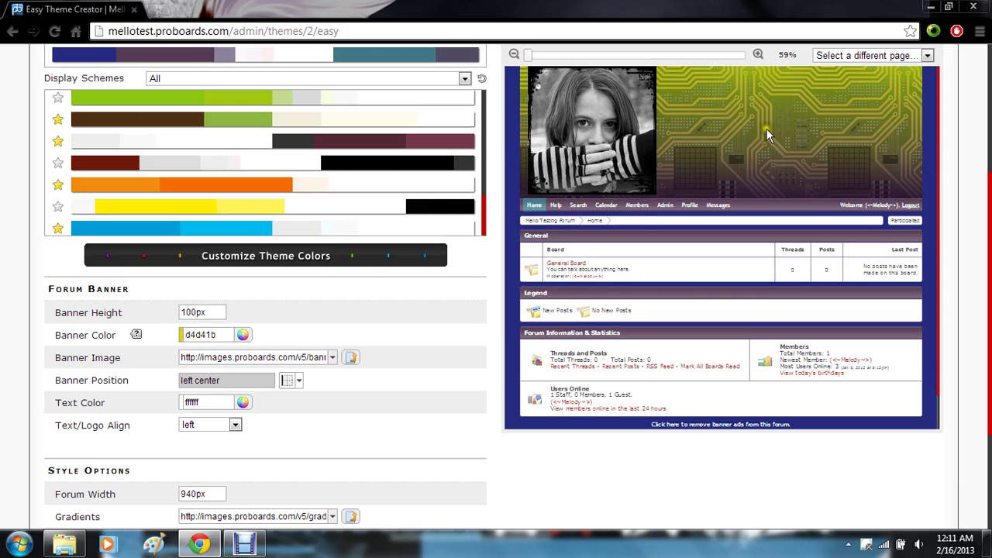
Step: Try the dashed-line and vertical-stripe banner images, and return to the circuit-board image
{"action": "left_click", "coordinate": [332, 358]}
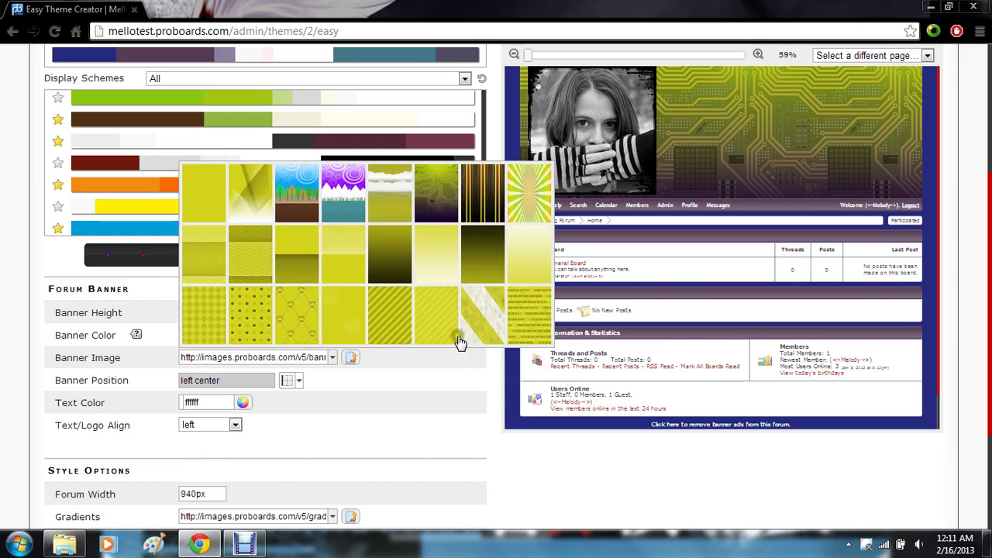
{"action": "left_click", "coordinate": [522, 321]}
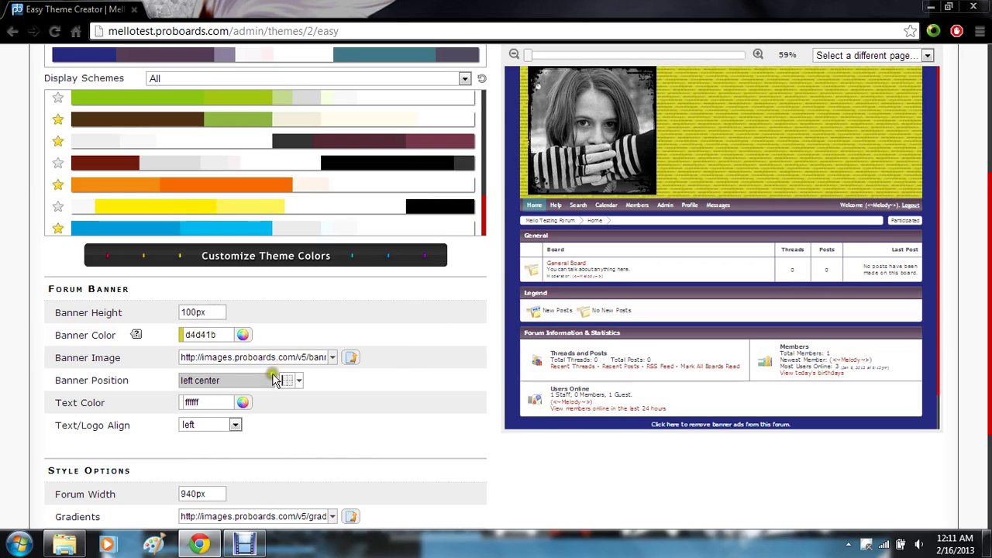
{"action": "left_click", "coordinate": [331, 357]}
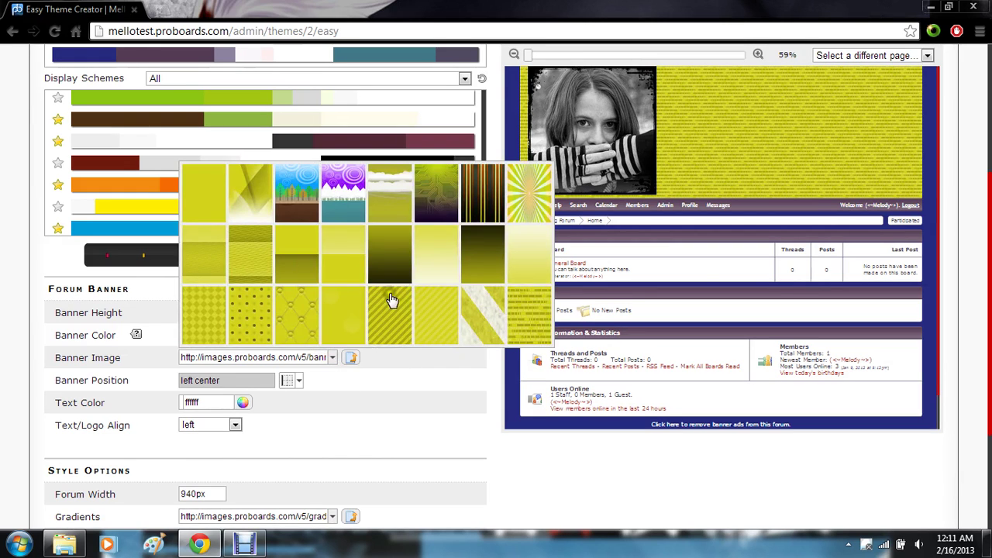
{"action": "left_click", "coordinate": [490, 211]}
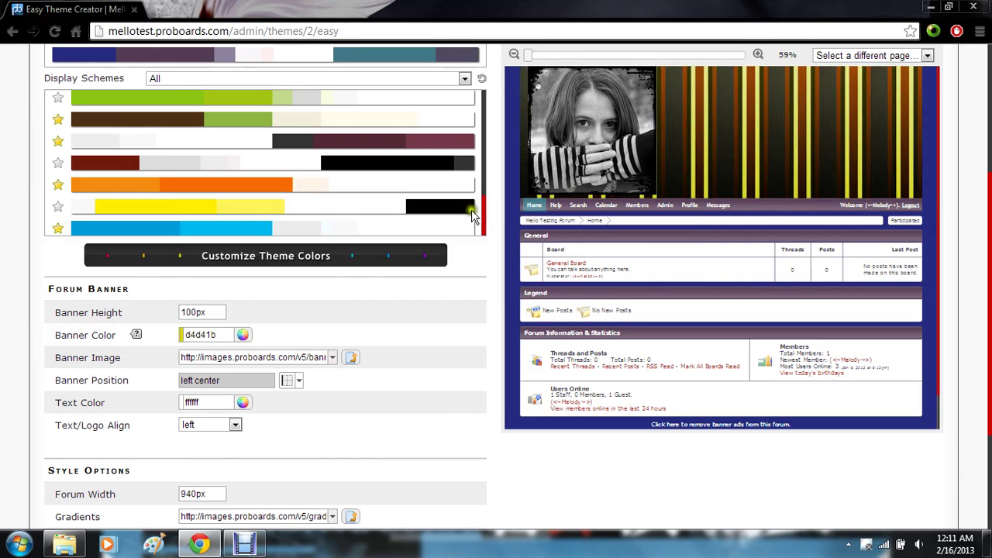
{"action": "left_click", "coordinate": [317, 357]}
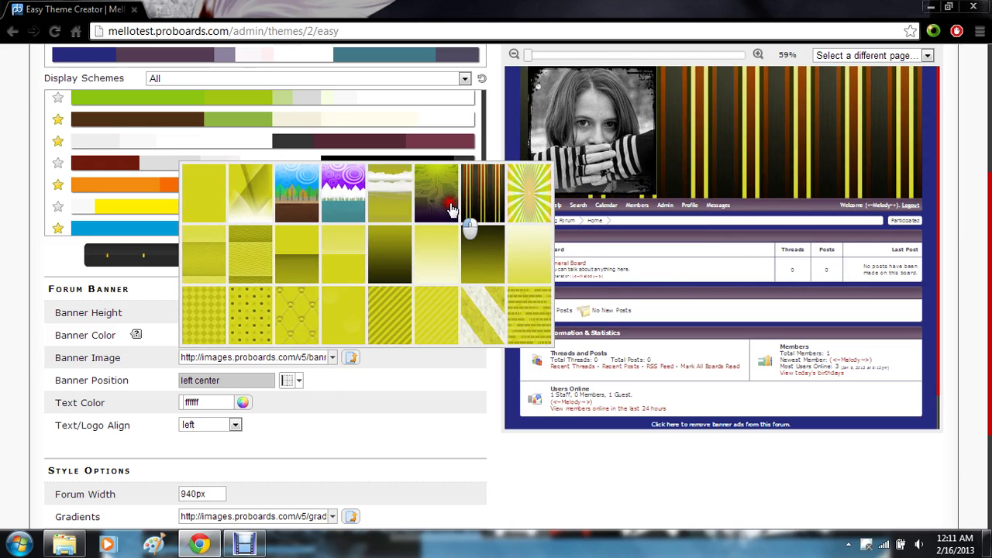
{"action": "left_click", "coordinate": [456, 208]}
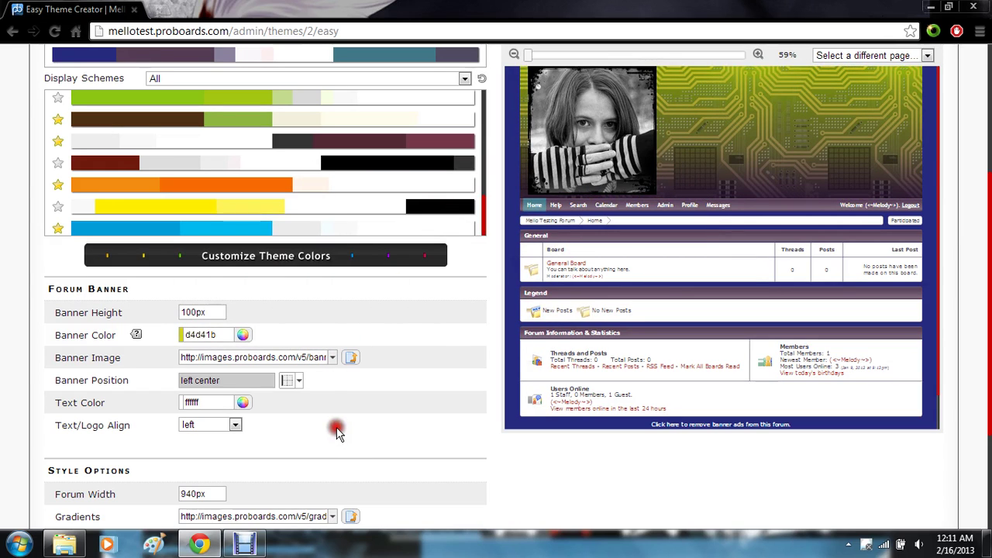
Step: Try the right center banner position and switch it back to left center
{"action": "left_click", "coordinate": [294, 384]}
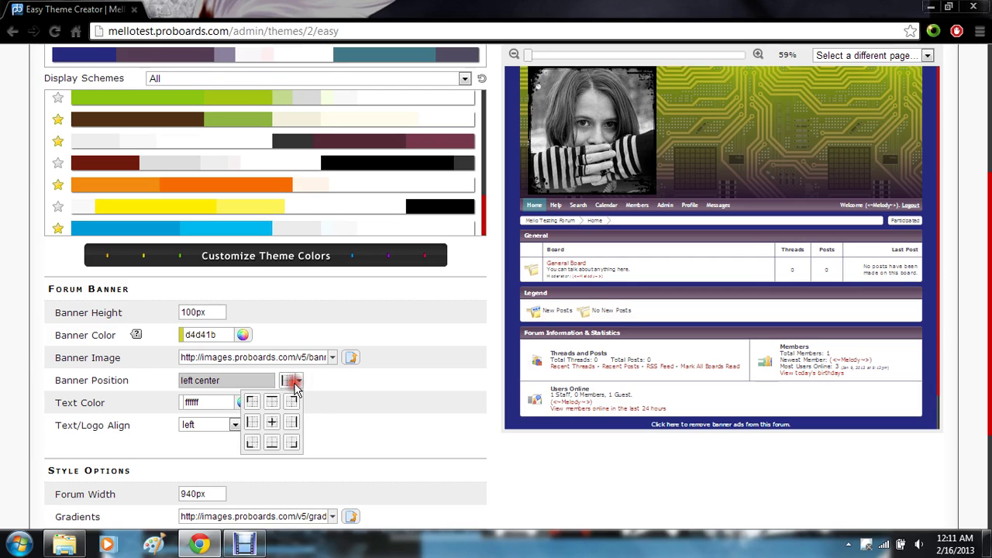
{"action": "left_click", "coordinate": [790, 129]}
{"action": "left_click", "coordinate": [288, 422]}
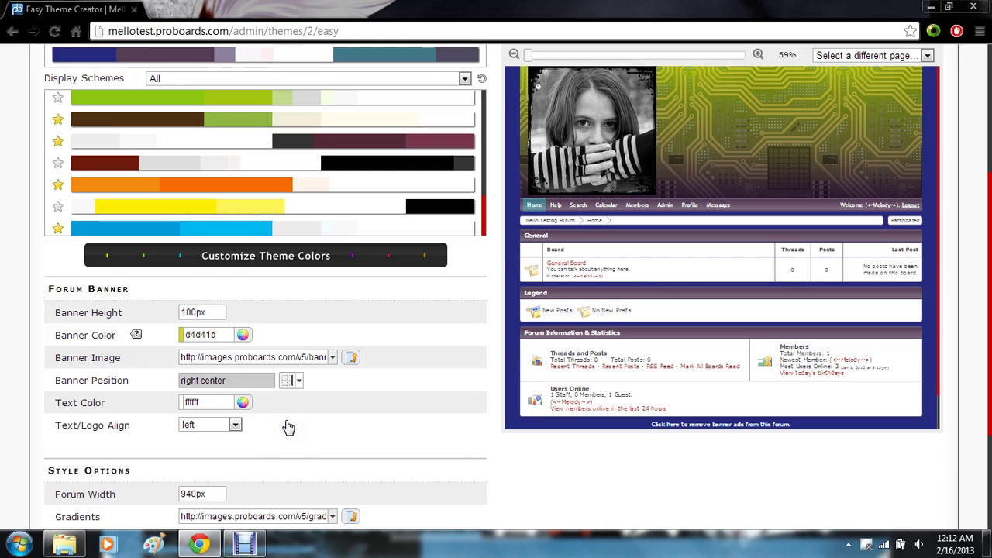
{"action": "left_click", "coordinate": [293, 380]}
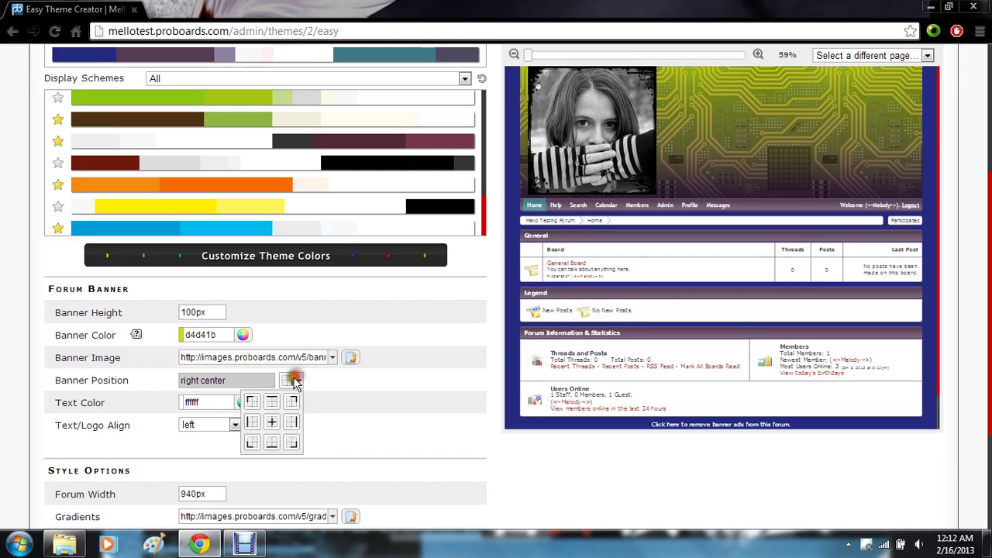
{"action": "left_click", "coordinate": [251, 424]}
{"action": "left_click", "coordinate": [284, 427]}
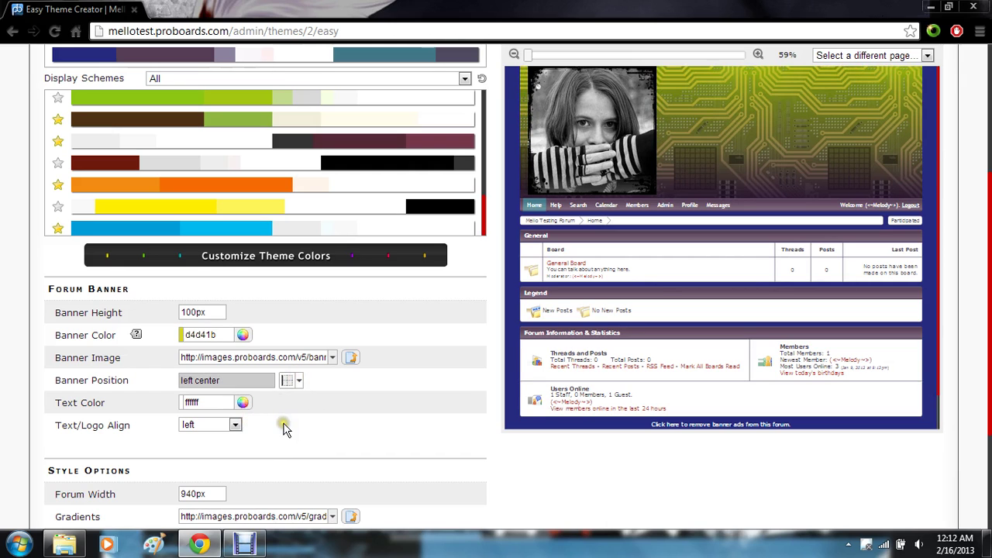
Step: Set the banner's text and logo alignment to center
{"action": "scroll", "coordinate": [283, 428], "scroll_direction": "down", "scroll_amount": 1}
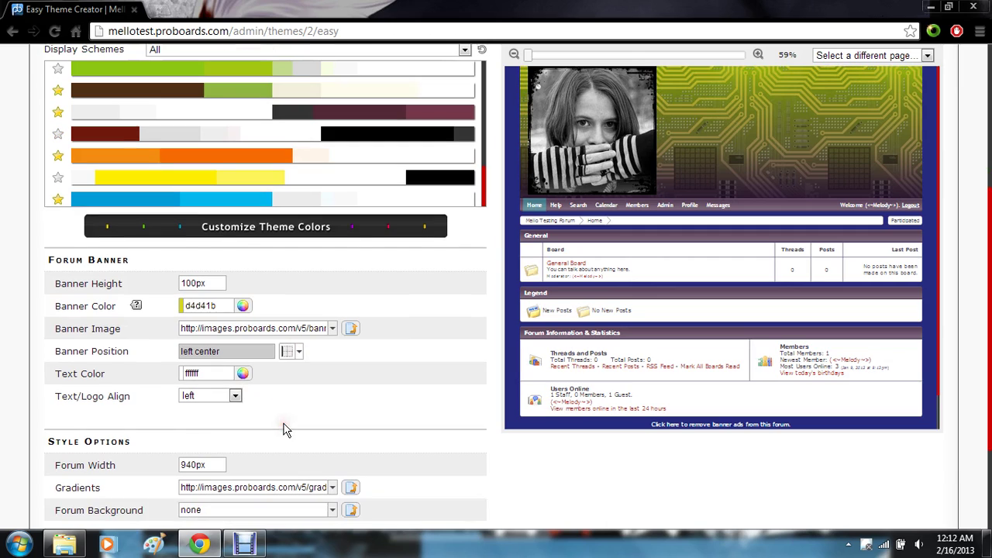
{"action": "left_click", "coordinate": [220, 396]}
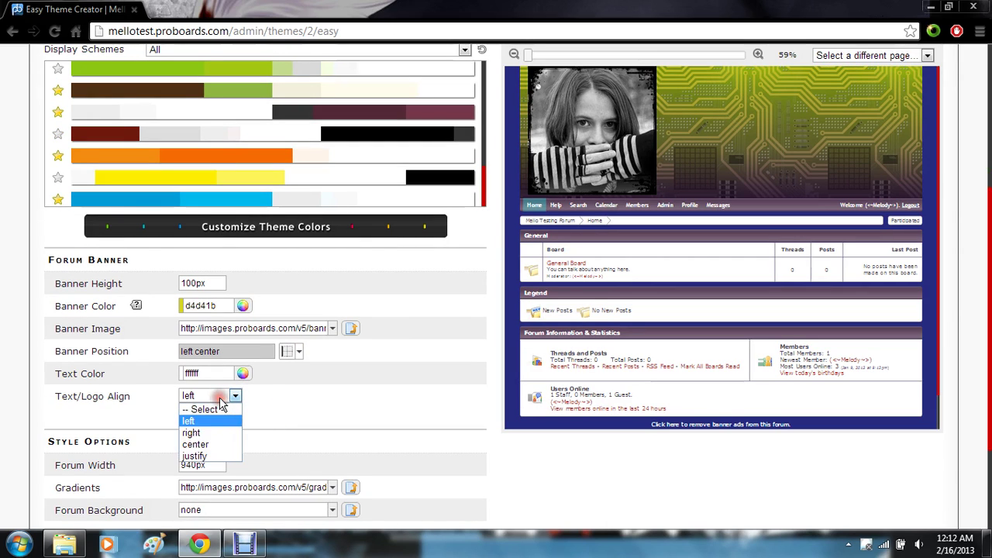
{"action": "left_click", "coordinate": [216, 445]}
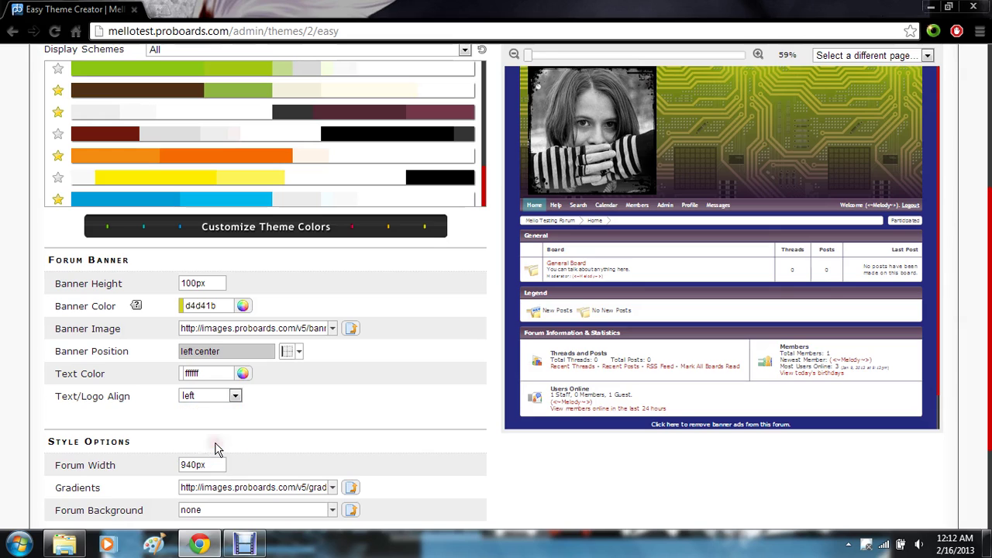
{"action": "left_click", "coordinate": [261, 417]}
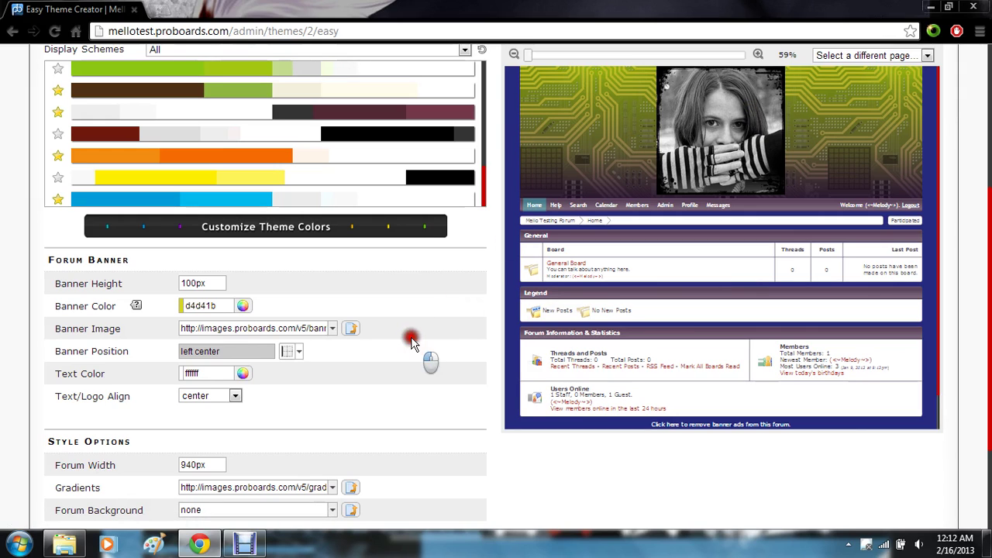
Step: Examine the preset gradients offered in the theme's style options
{"action": "scroll", "coordinate": [411, 341], "scroll_direction": "down", "scroll_amount": 1}
{"action": "scroll", "coordinate": [410, 341], "scroll_direction": "down", "scroll_amount": 1}
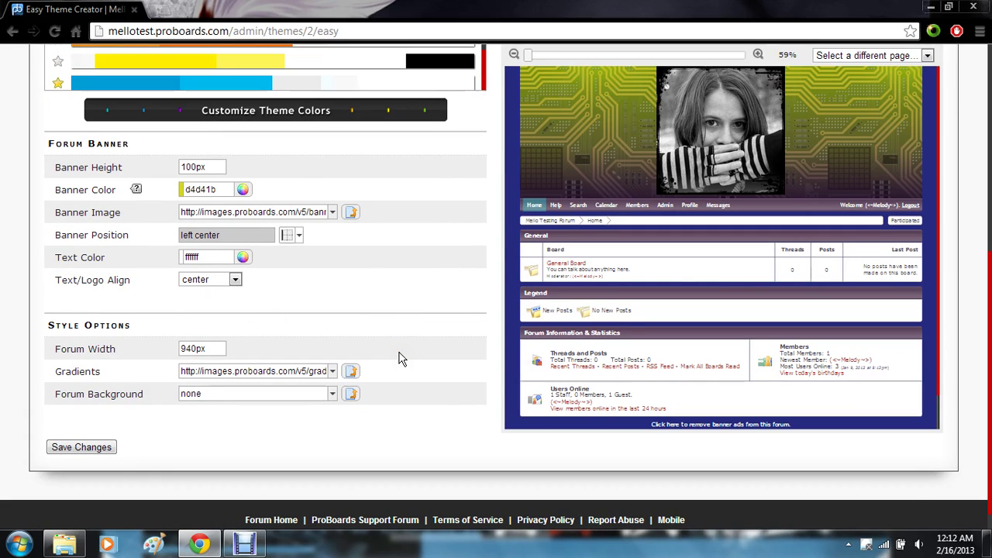
{"action": "left_click", "coordinate": [186, 347]}
{"action": "left_click", "coordinate": [331, 371]}
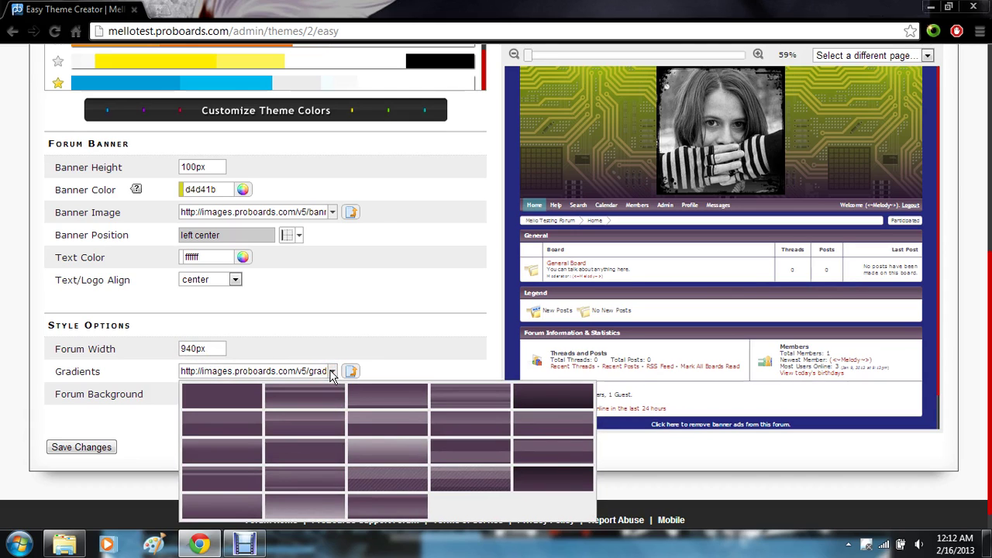
{"action": "left_click", "coordinate": [440, 458]}
{"action": "left_click", "coordinate": [489, 482]}
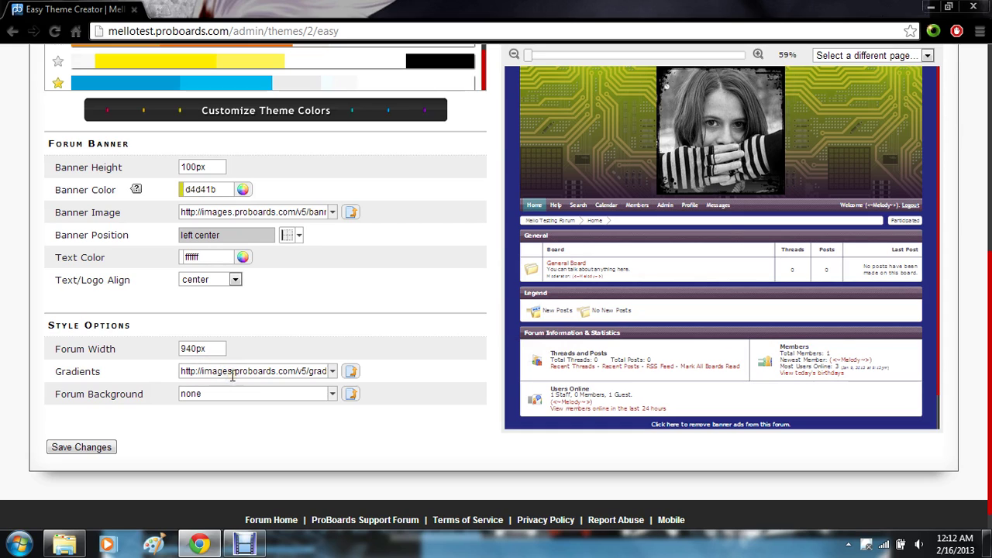
{"action": "left_click", "coordinate": [332, 373]}
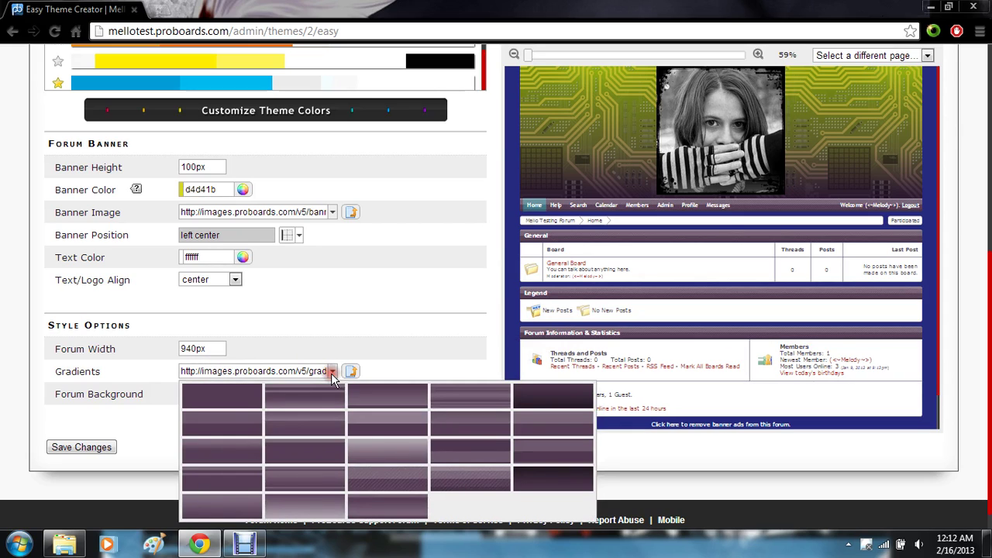
{"action": "left_click", "coordinate": [153, 443]}
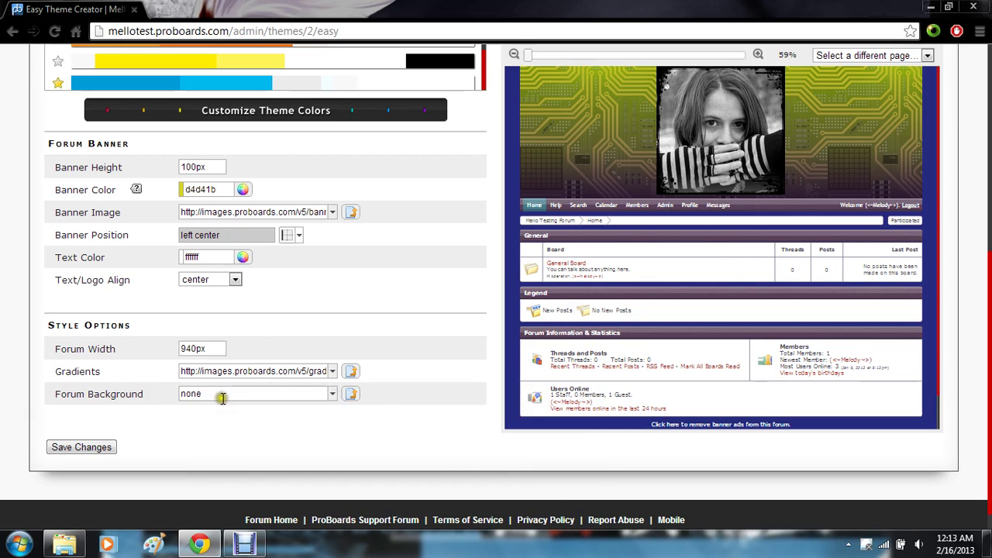
Step: Try the dark diagonal-stripe and quilted patterns as the forum background, return to the plain one, and view the custom image upload option
{"action": "left_click", "coordinate": [219, 395]}
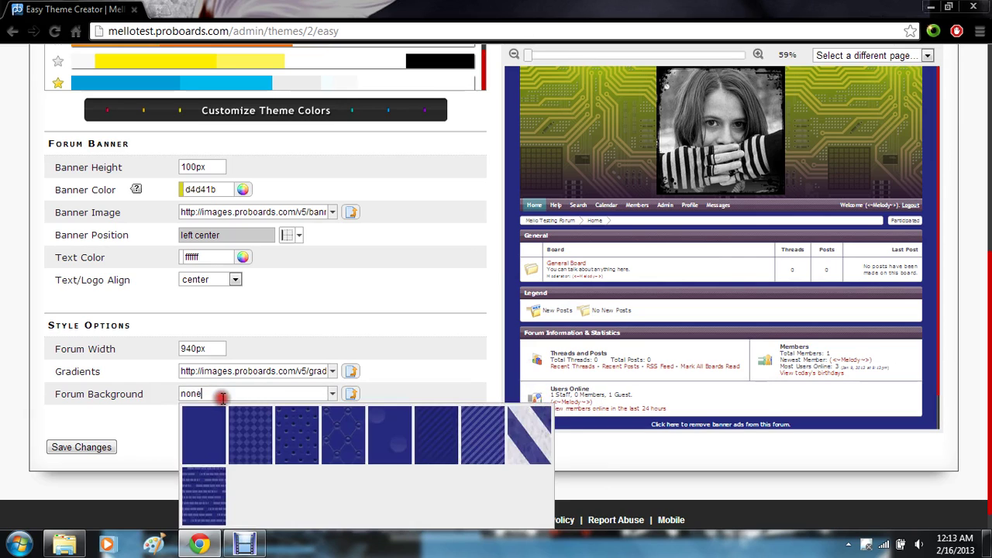
{"action": "left_click", "coordinate": [448, 446]}
{"action": "left_click", "coordinate": [319, 394]}
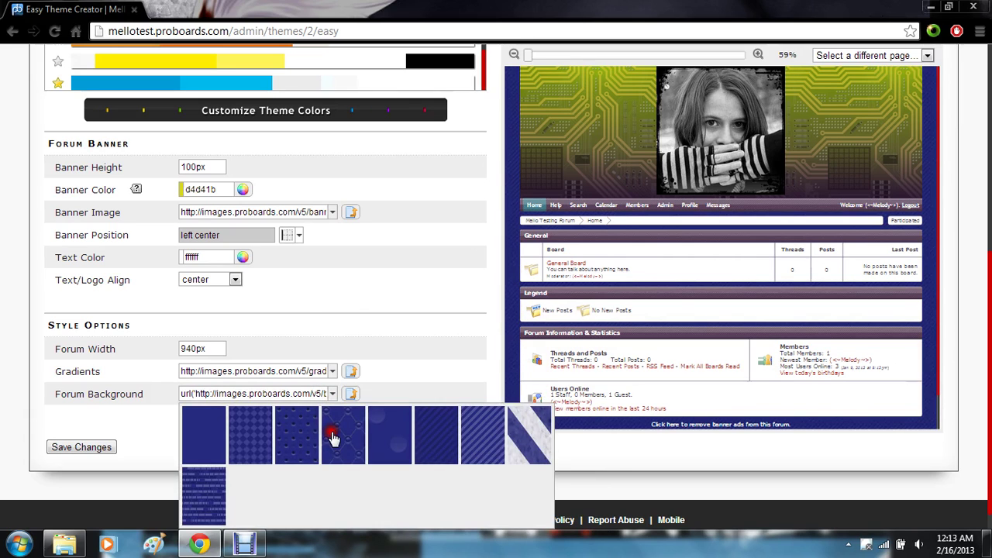
{"action": "left_click", "coordinate": [332, 434]}
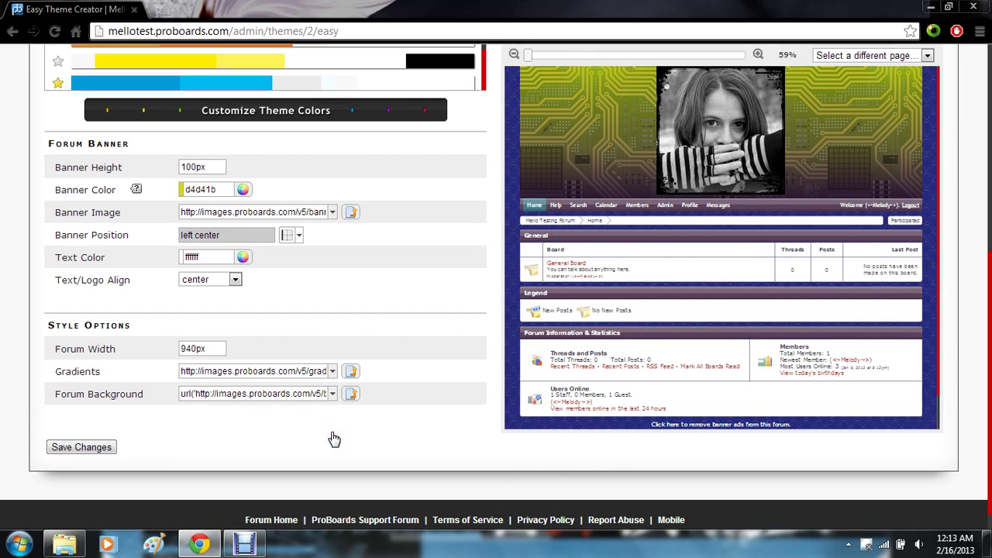
{"action": "left_click", "coordinate": [331, 395]}
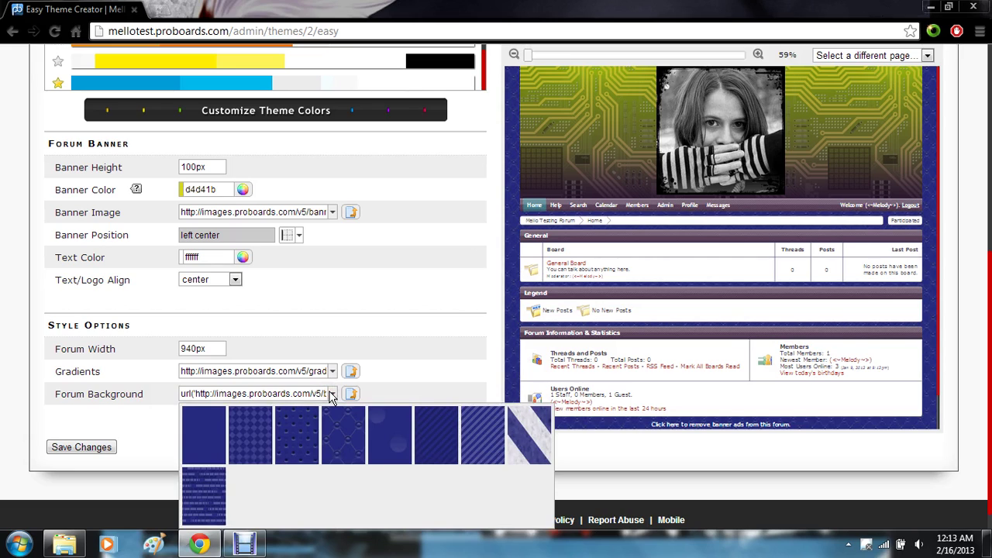
{"action": "left_click", "coordinate": [211, 443]}
{"action": "left_click", "coordinate": [350, 395]}
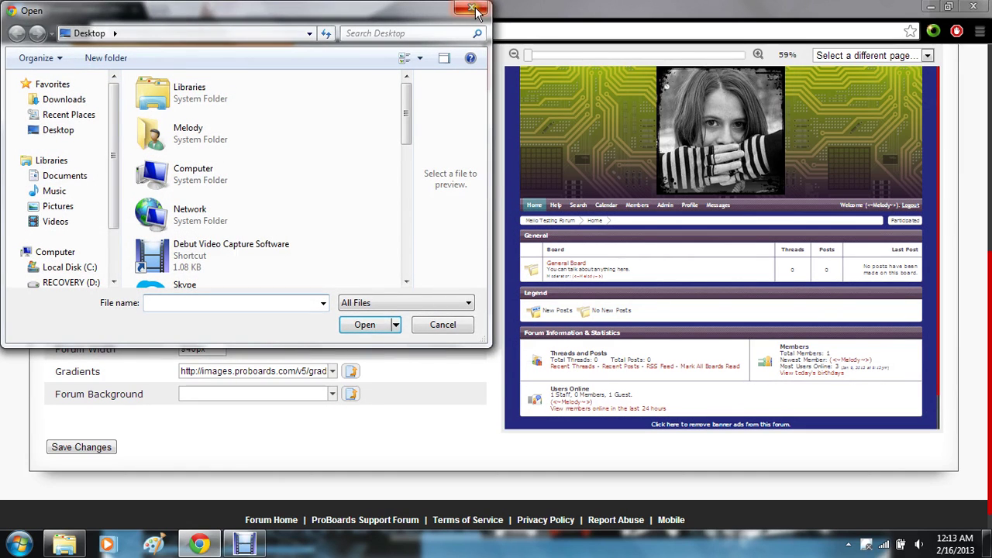
{"action": "key", "text": "Escape"}
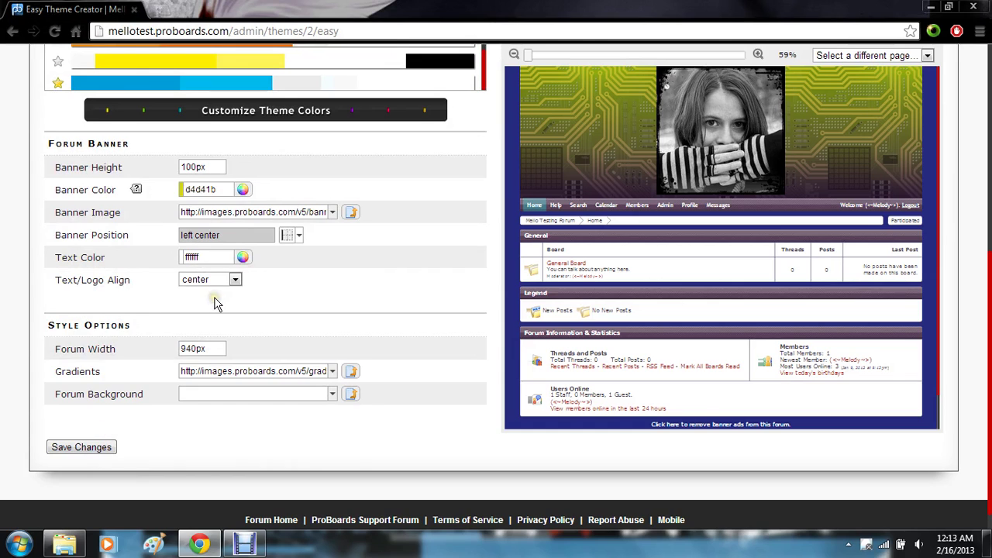
Step: Save the changes made to the Mello Test theme's scheme, banner and style options
{"action": "scroll", "coordinate": [215, 306], "scroll_direction": "up", "scroll_amount": 1}
{"action": "scroll", "coordinate": [216, 306], "scroll_direction": "up", "scroll_amount": 4}
{"action": "scroll", "coordinate": [215, 306], "scroll_direction": "down", "scroll_amount": 3}
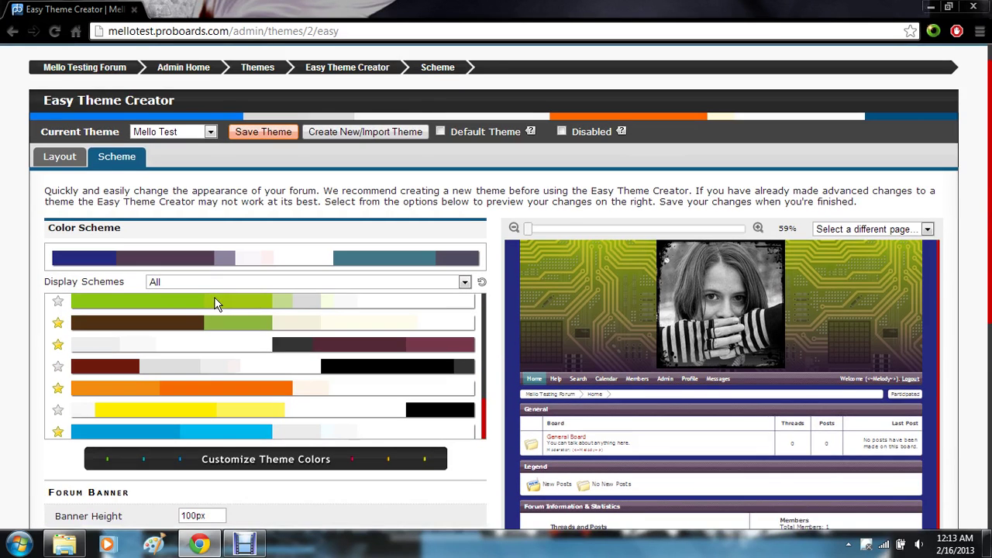
{"action": "scroll", "coordinate": [216, 305], "scroll_direction": "down", "scroll_amount": 4}
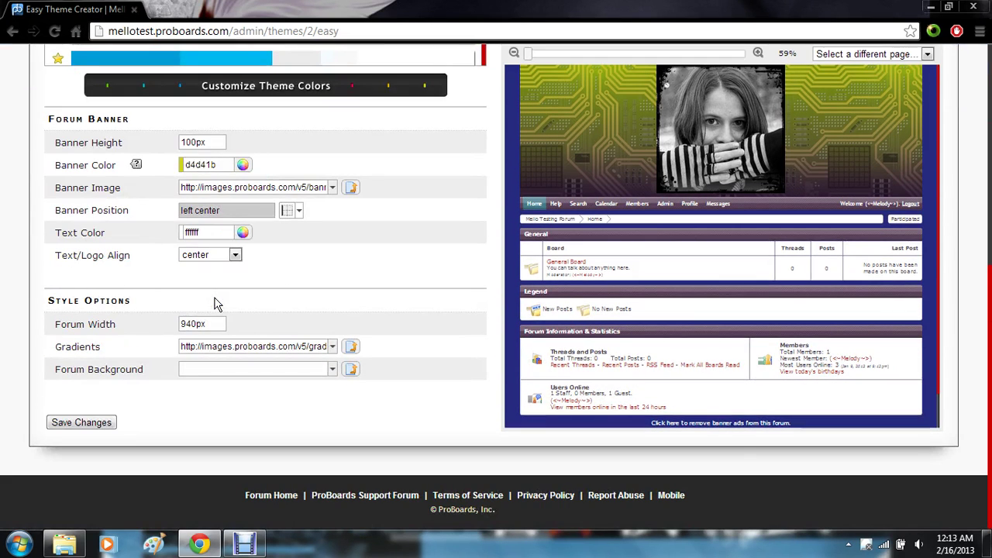
{"action": "left_click", "coordinate": [104, 422]}
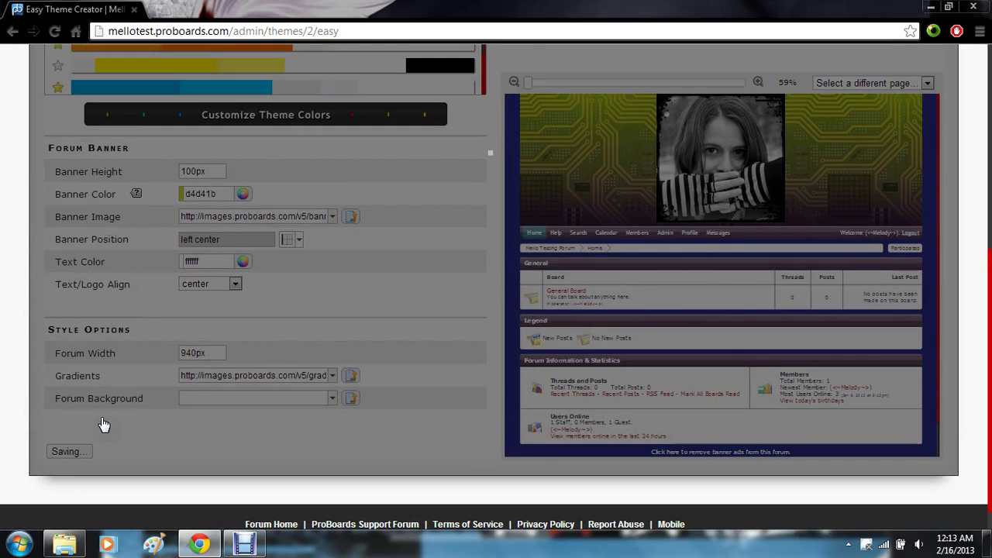
Step: Go back to the Themes overview and open the Colors & Styles visual editor
{"action": "scroll", "coordinate": [104, 424], "scroll_direction": "up", "scroll_amount": 2}
{"action": "scroll", "coordinate": [104, 424], "scroll_direction": "up", "scroll_amount": 3}
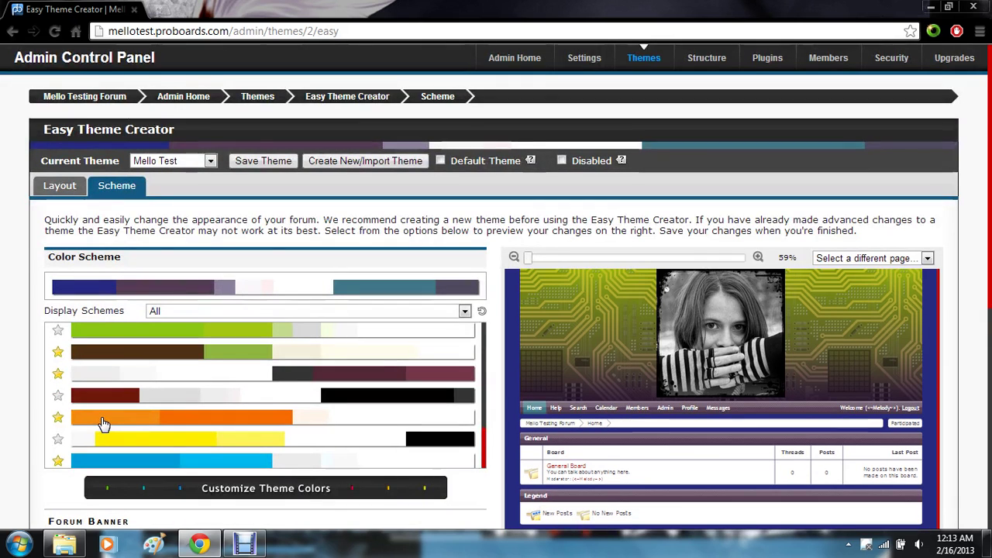
{"action": "left_click", "coordinate": [266, 98]}
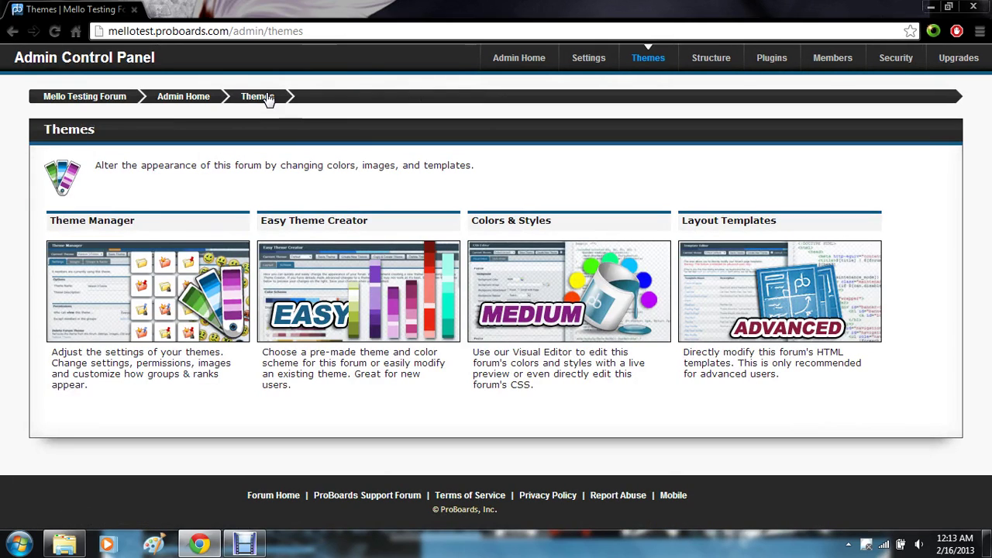
{"action": "left_click", "coordinate": [575, 308]}
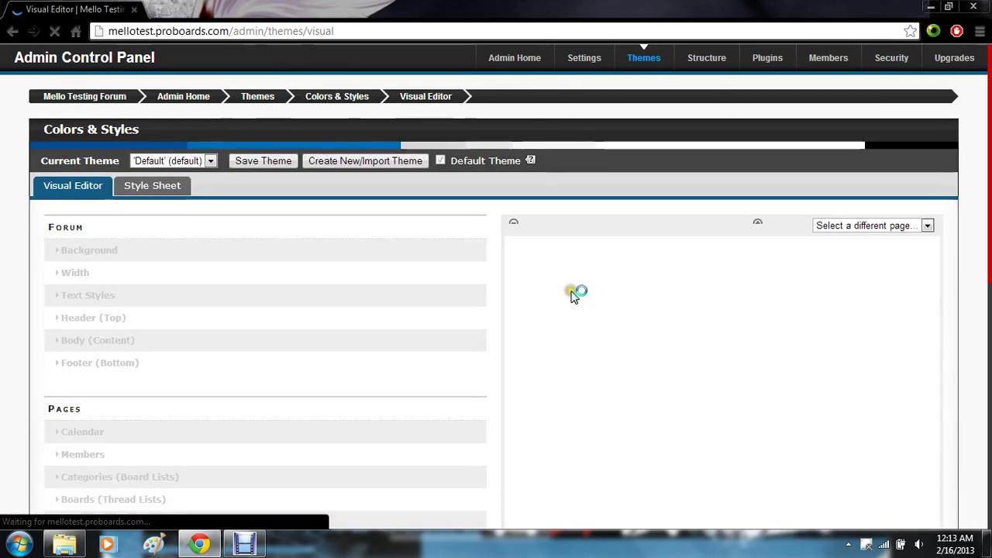
{"action": "key", "text": "Down"}
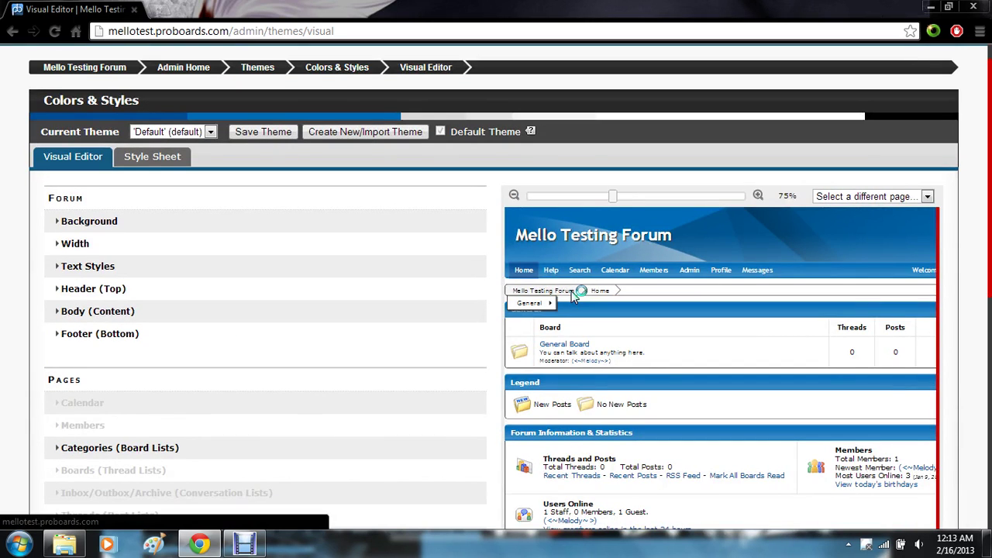
Step: Load the Mello Test theme in the visual editor and reduce the preview zoom to 60%
{"action": "left_click", "coordinate": [608, 197]}
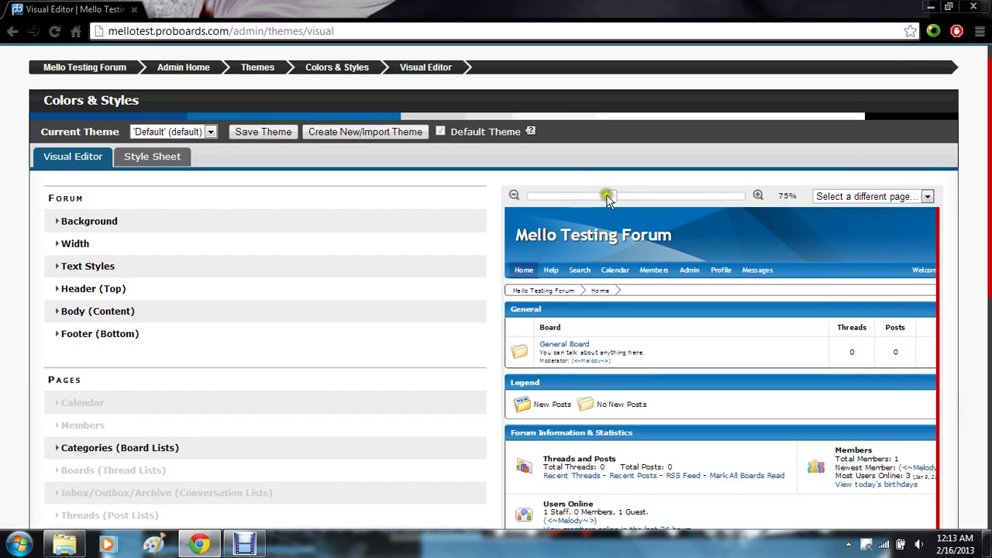
{"action": "left_click", "coordinate": [210, 132]}
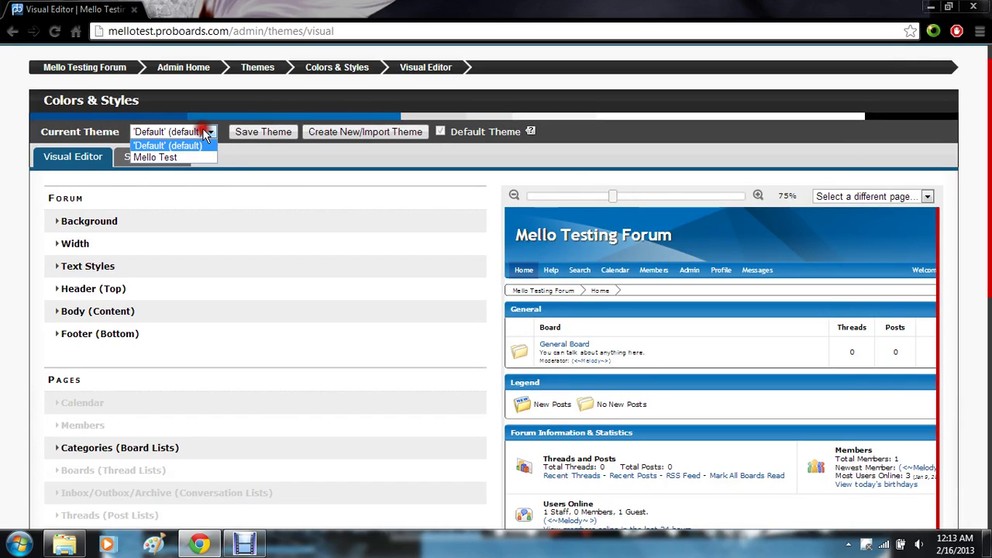
{"action": "left_click", "coordinate": [186, 159]}
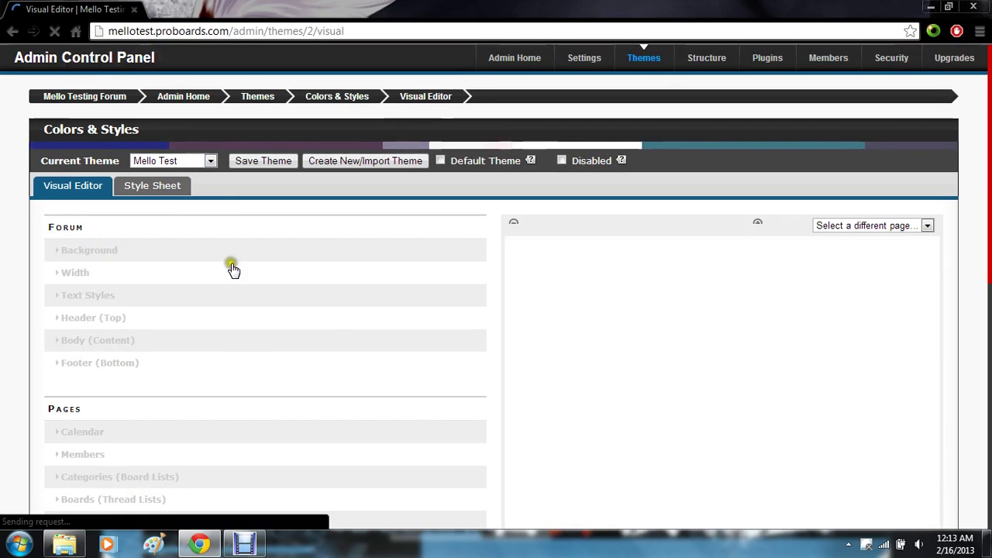
{"action": "scroll", "coordinate": [252, 352], "scroll_direction": "down", "scroll_amount": 3}
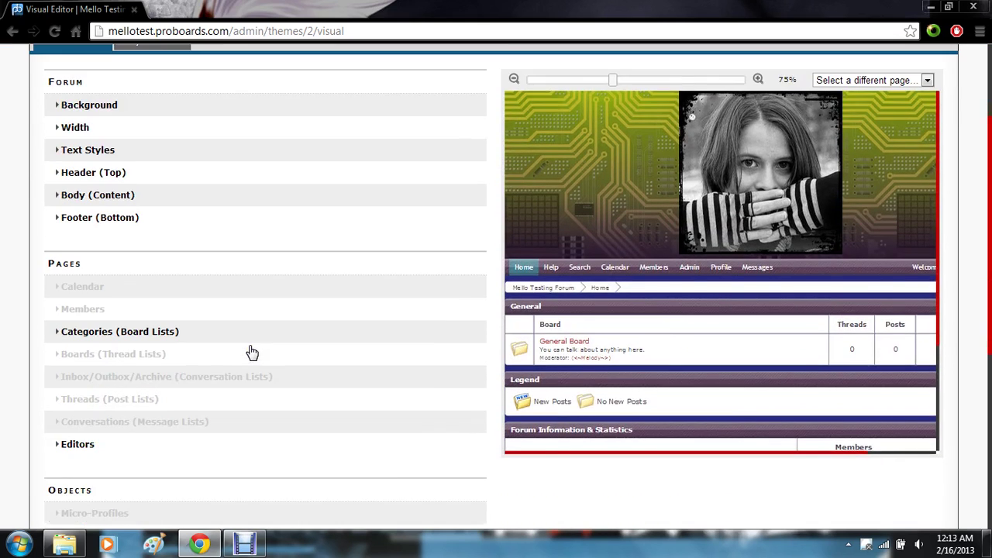
{"action": "scroll", "coordinate": [252, 353], "scroll_direction": "up", "scroll_amount": 1}
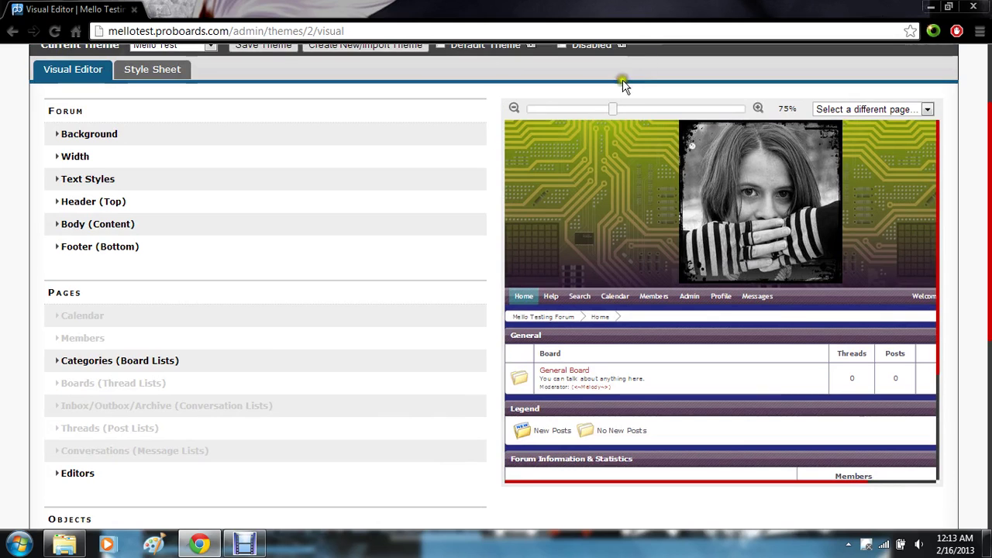
{"action": "left_click", "coordinate": [611, 110]}
{"action": "left_click_drag", "start_coordinate": [611, 112], "coordinate": [531, 110]}
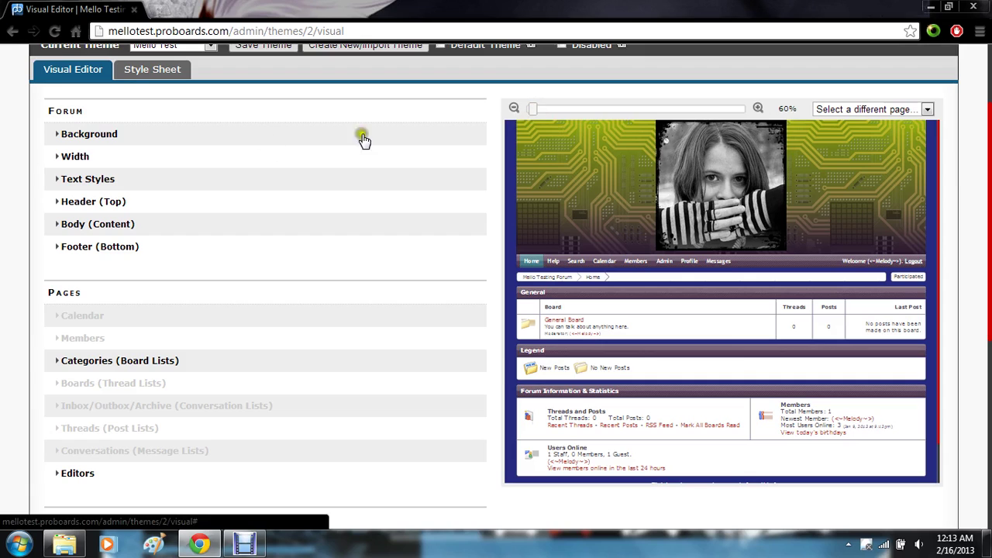
Step: In the forum's Background settings, try the dark diagonal-stripe image and set the background image to the dashed-line pattern
{"action": "left_click", "coordinate": [57, 136]}
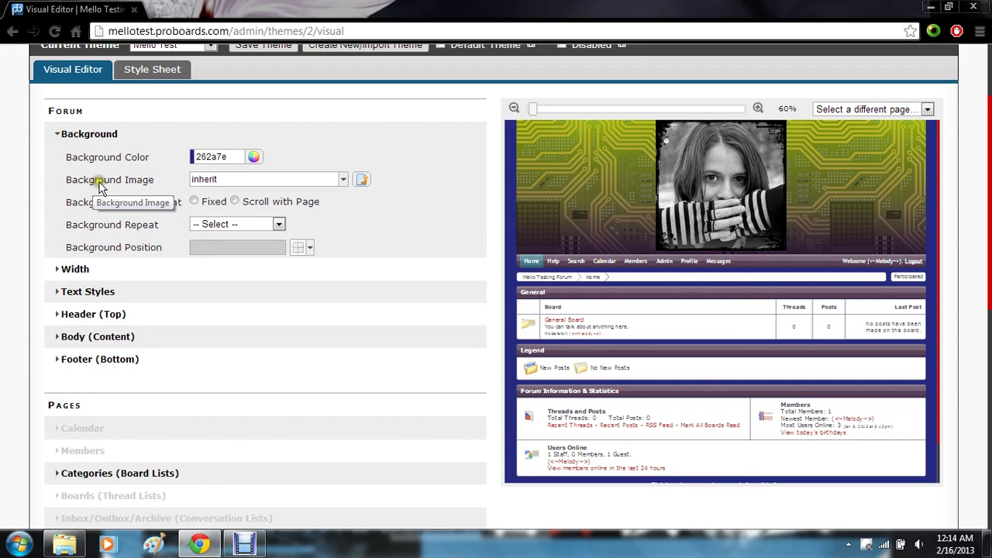
{"action": "left_click", "coordinate": [315, 181]}
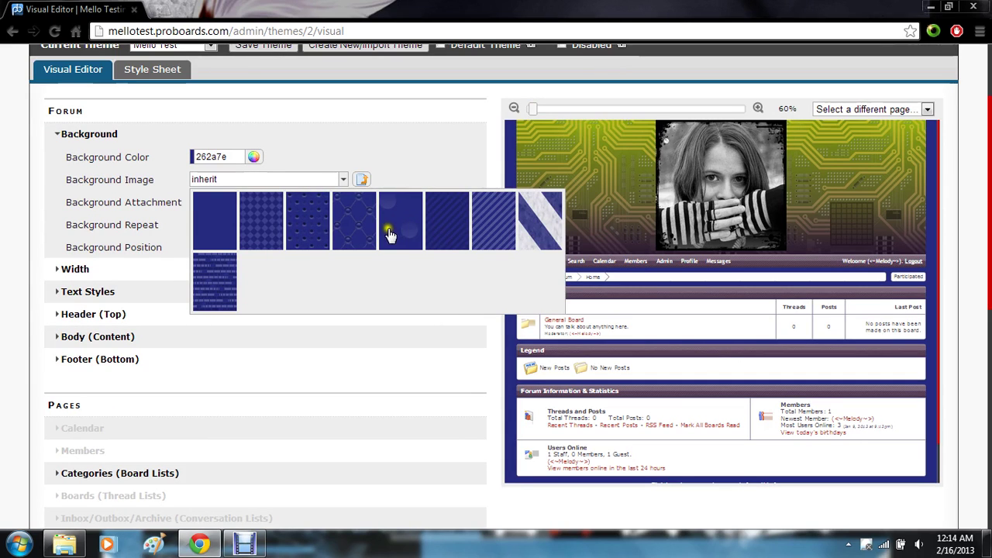
{"action": "left_click", "coordinate": [444, 236]}
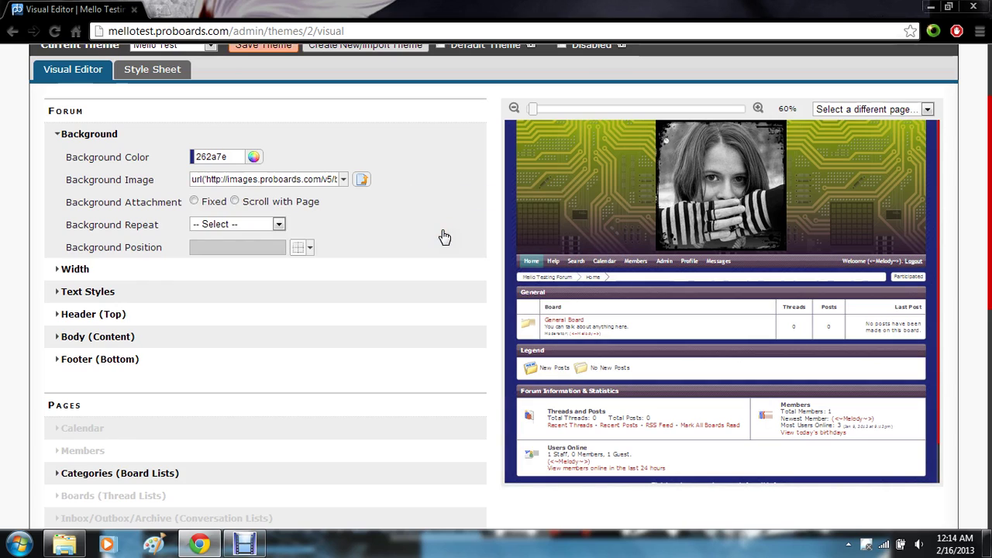
{"action": "left_click", "coordinate": [342, 179]}
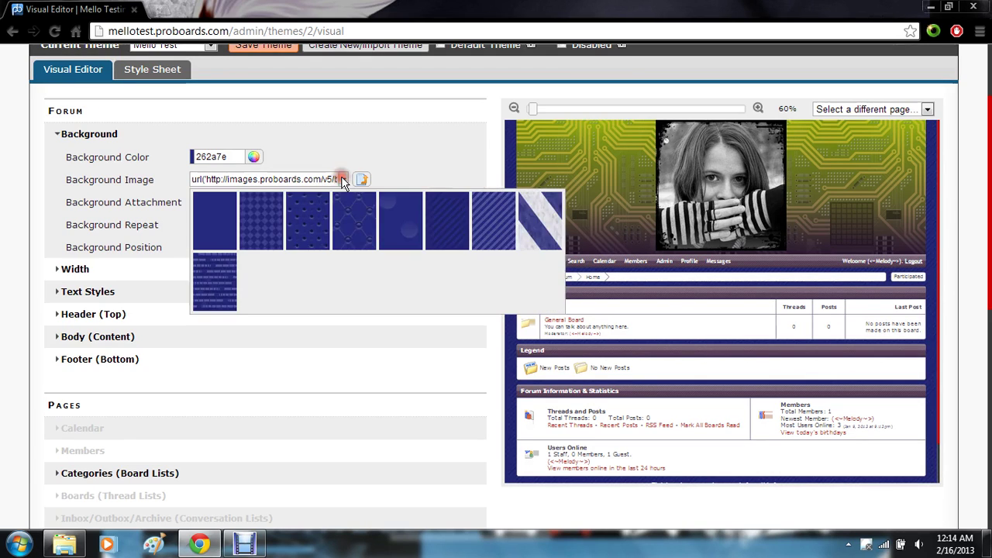
{"action": "left_click", "coordinate": [216, 284]}
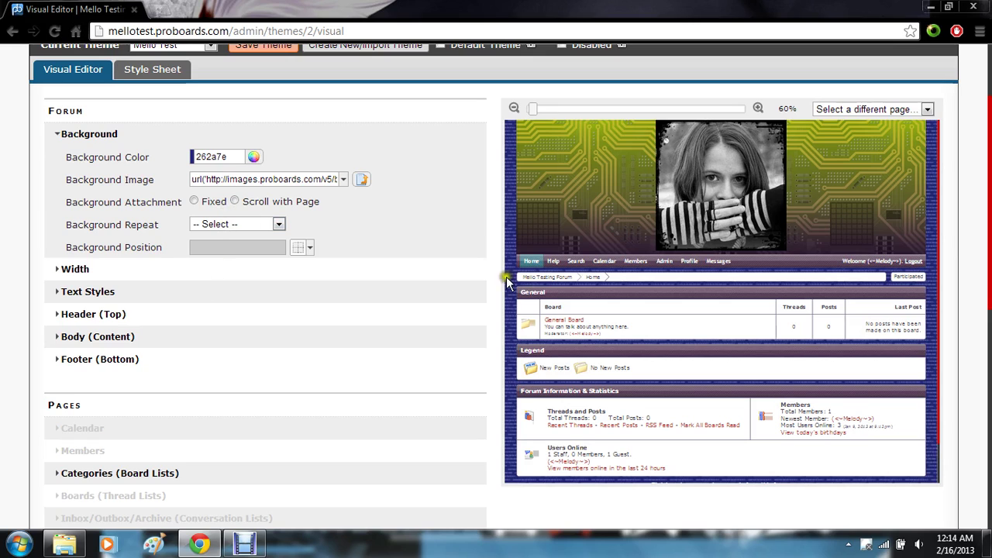
Step: Set the forum's background attachment to Fixed
{"action": "scroll", "coordinate": [428, 271], "scroll_direction": "down", "scroll_amount": 1}
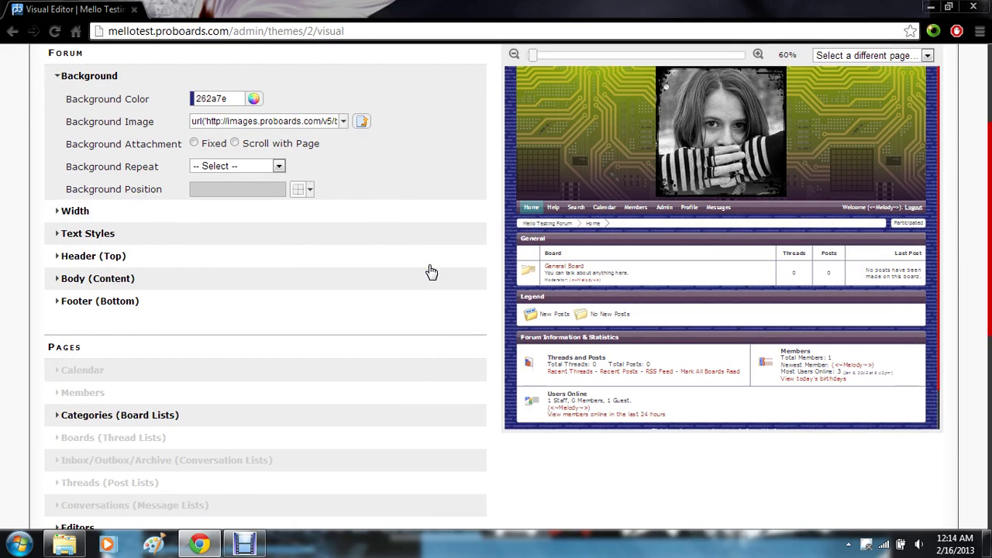
{"action": "scroll", "coordinate": [431, 271], "scroll_direction": "up", "scroll_amount": 1}
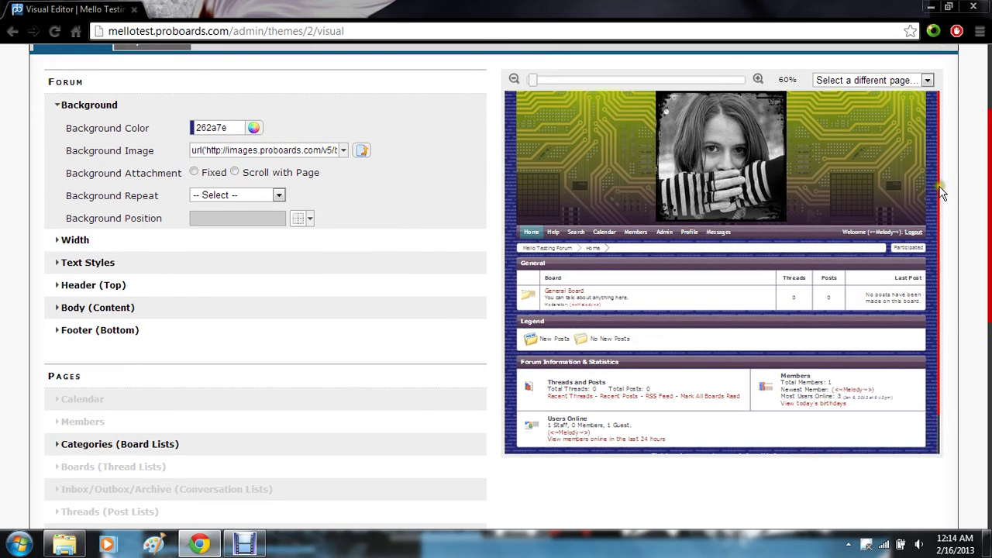
{"action": "mouse_move", "coordinate": [940, 187]}
{"action": "left_mouse_down"}
{"action": "mouse_move", "coordinate": [944, 218]}
{"action": "mouse_move", "coordinate": [950, 181]}
{"action": "left_mouse_up"}
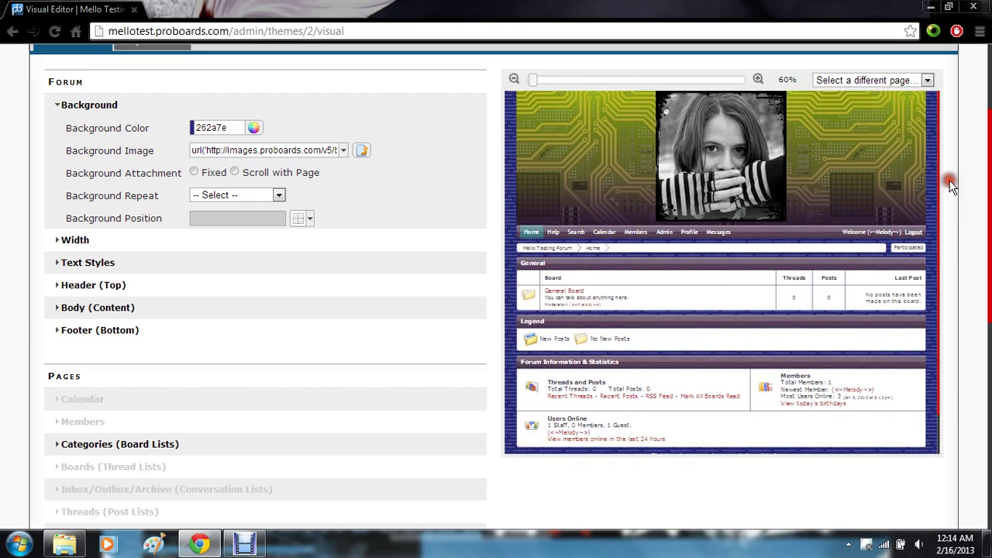
{"action": "left_click", "coordinate": [196, 172]}
{"action": "left_click_drag", "start_coordinate": [940, 232], "coordinate": [946, 210]}
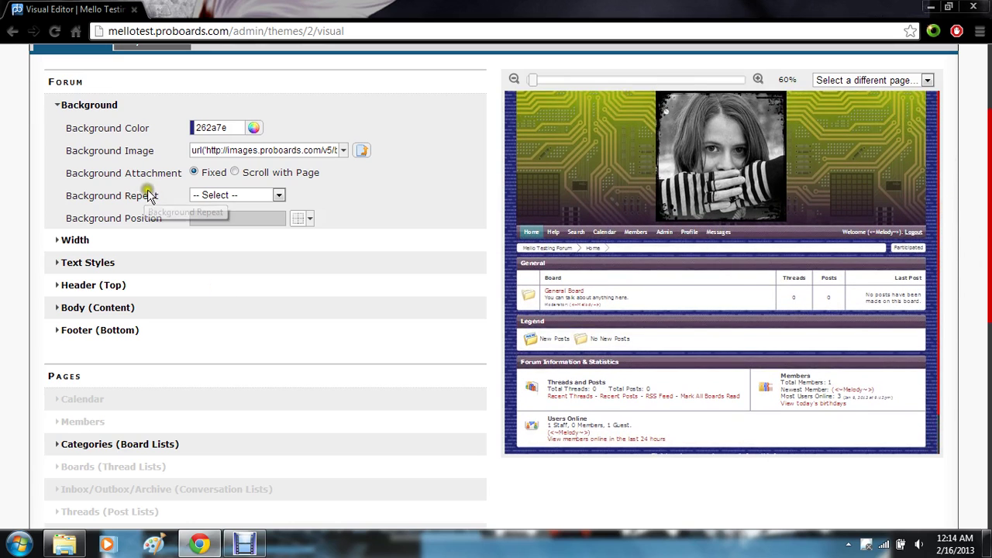
Step: Try no repeat, repeat and repeat horizontally for the forum's background image, and set it to repeat vertically
{"action": "left_click", "coordinate": [204, 193]}
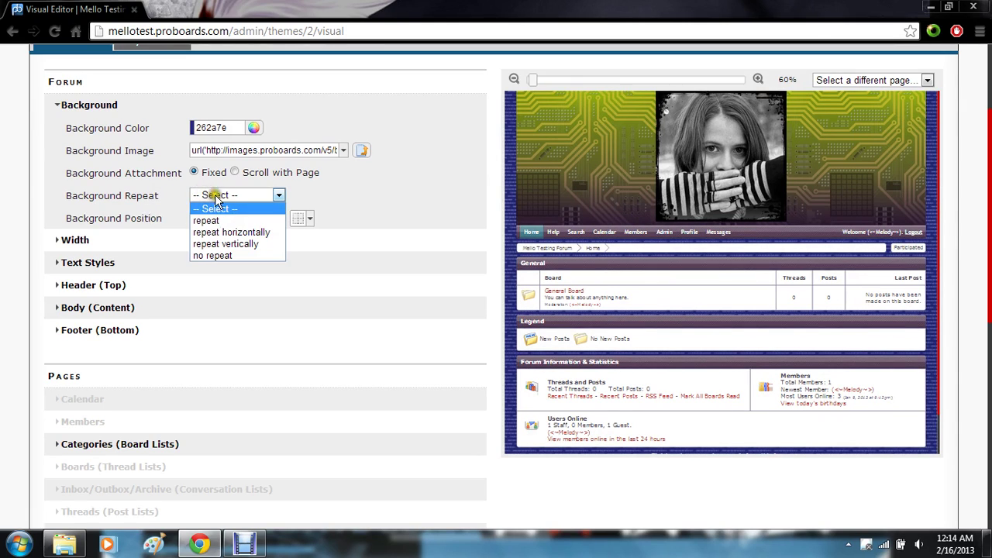
{"action": "left_click", "coordinate": [234, 255]}
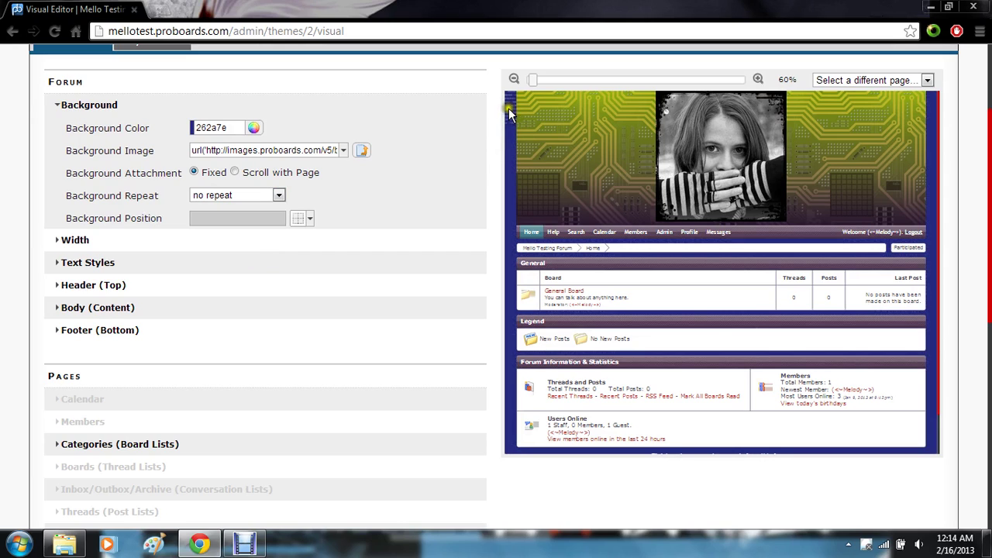
{"action": "left_click", "coordinate": [266, 193]}
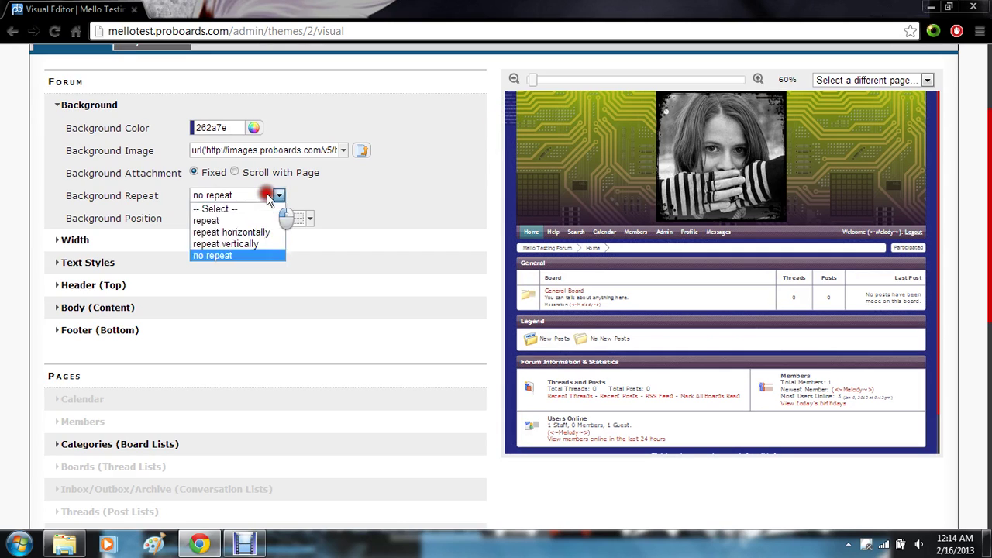
{"action": "left_click", "coordinate": [236, 225]}
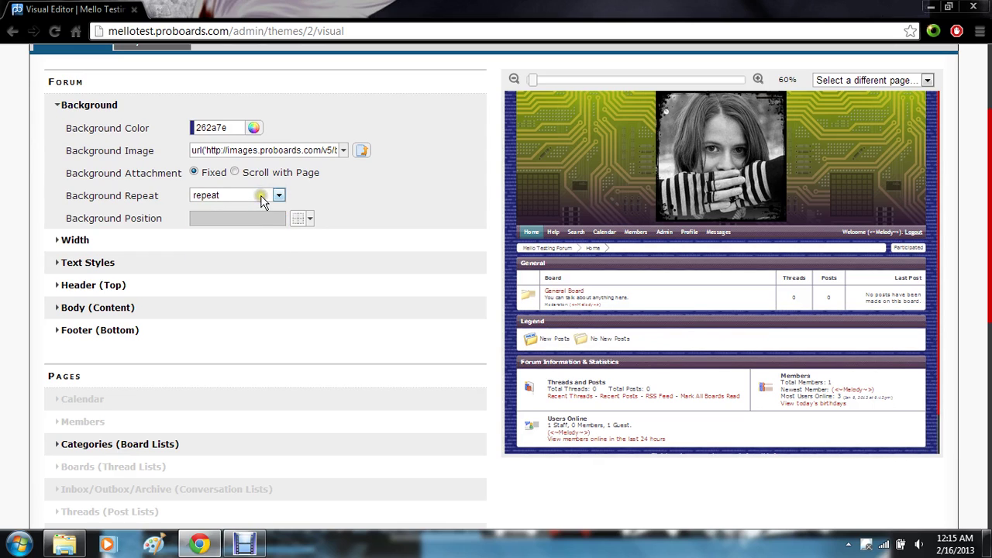
{"action": "left_click", "coordinate": [259, 194]}
{"action": "left_click", "coordinate": [247, 235]}
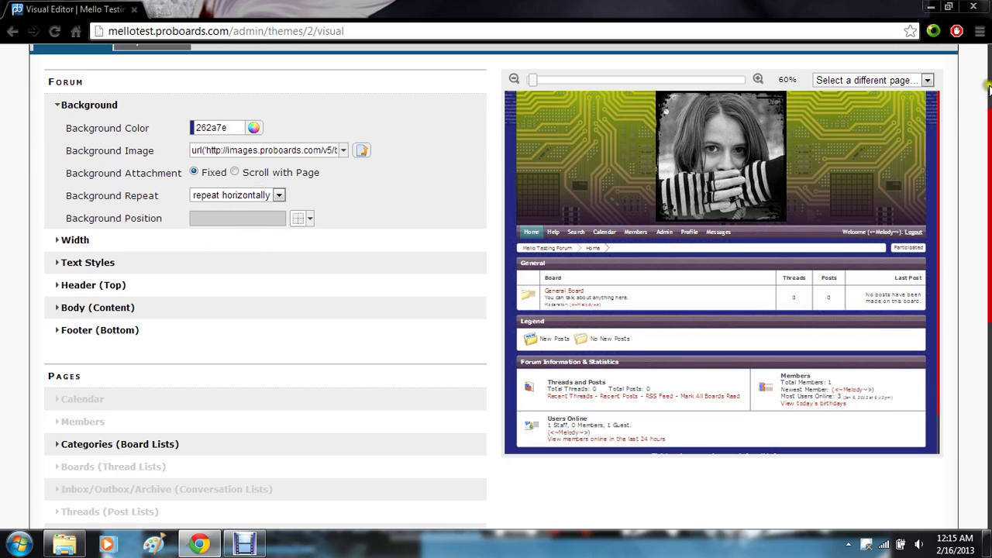
{"action": "left_click", "coordinate": [272, 193]}
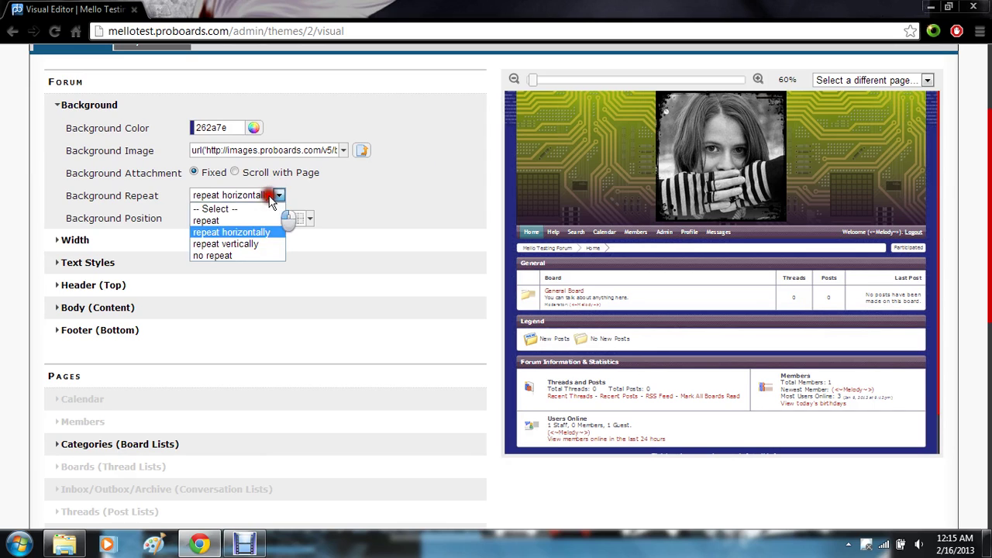
{"action": "left_click", "coordinate": [253, 244]}
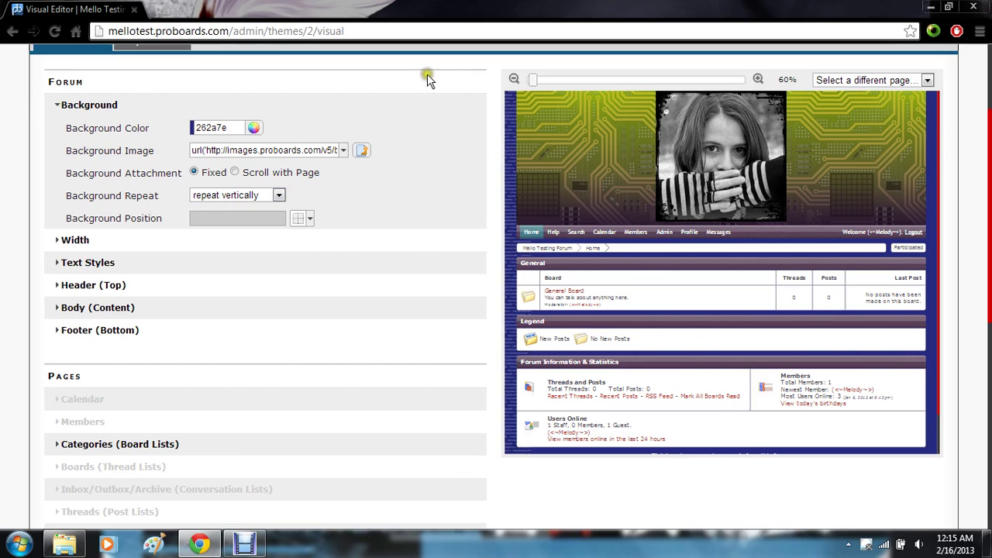
Step: Try repeat and repeat horizontally as the background repeat for the forum's background image
{"action": "left_click", "coordinate": [265, 198]}
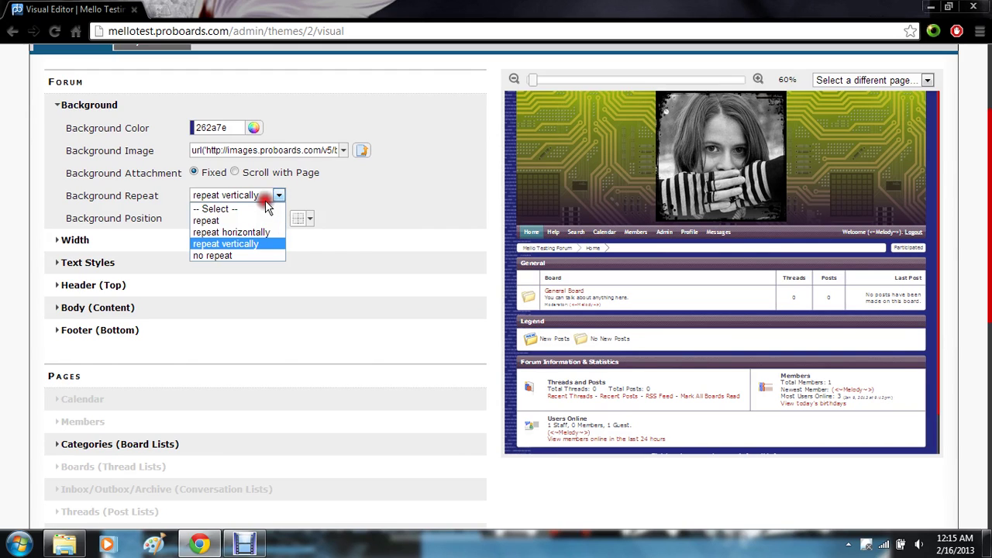
{"action": "left_click", "coordinate": [242, 217]}
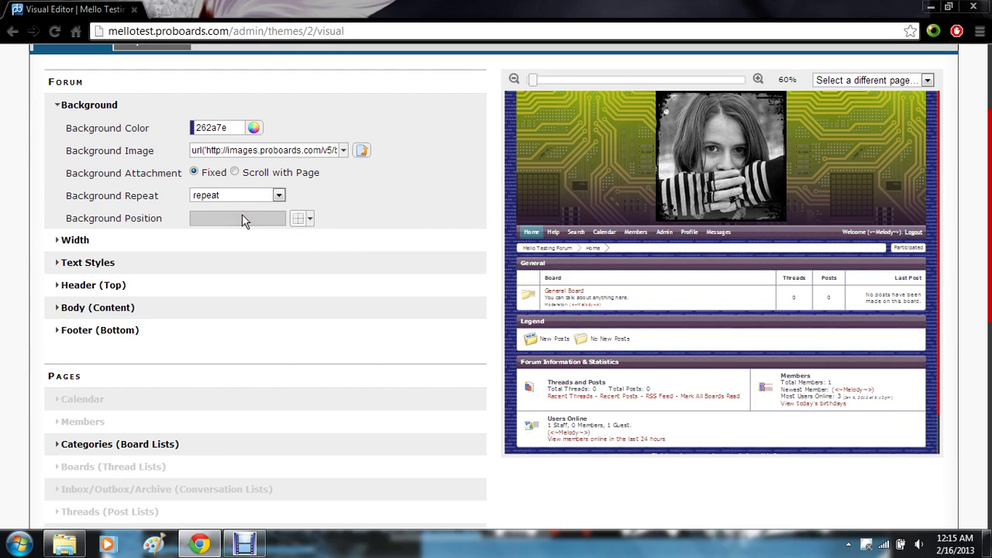
{"action": "left_click", "coordinate": [302, 219]}
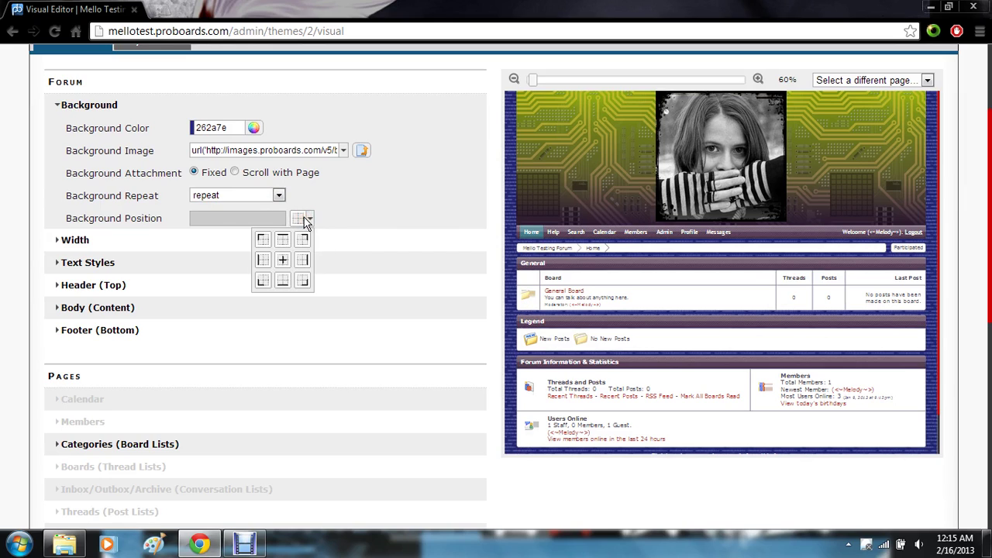
{"action": "left_click", "coordinate": [302, 219]}
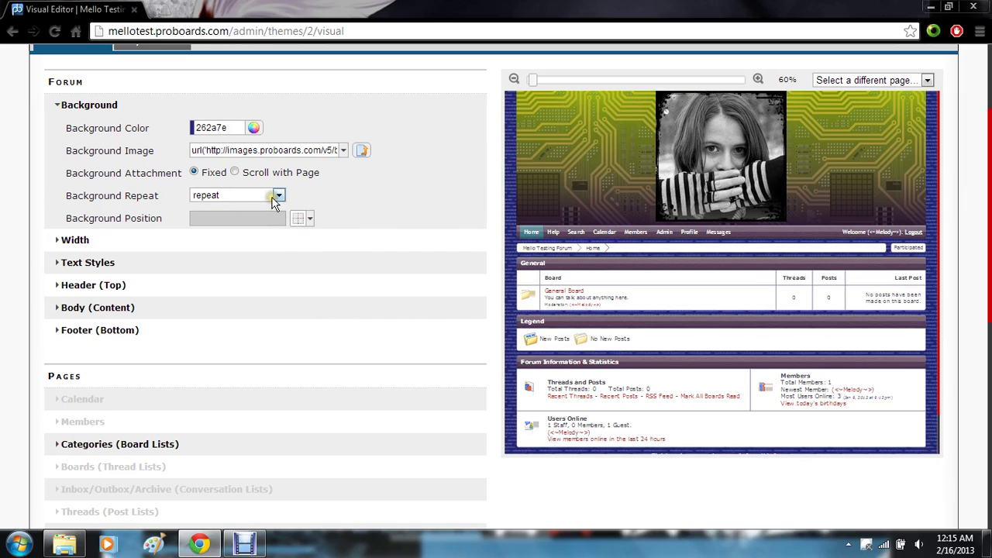
{"action": "left_click", "coordinate": [277, 196]}
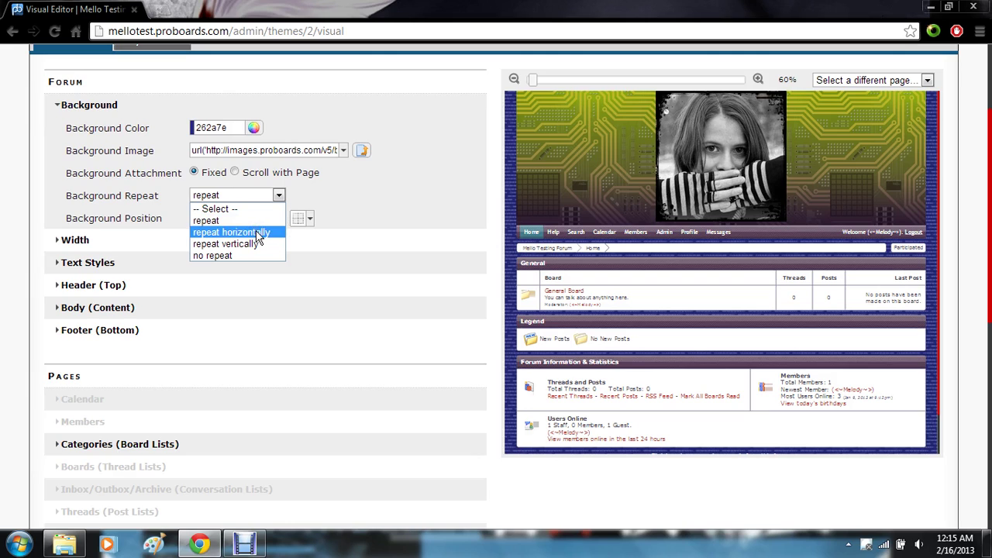
{"action": "left_click", "coordinate": [258, 235]}
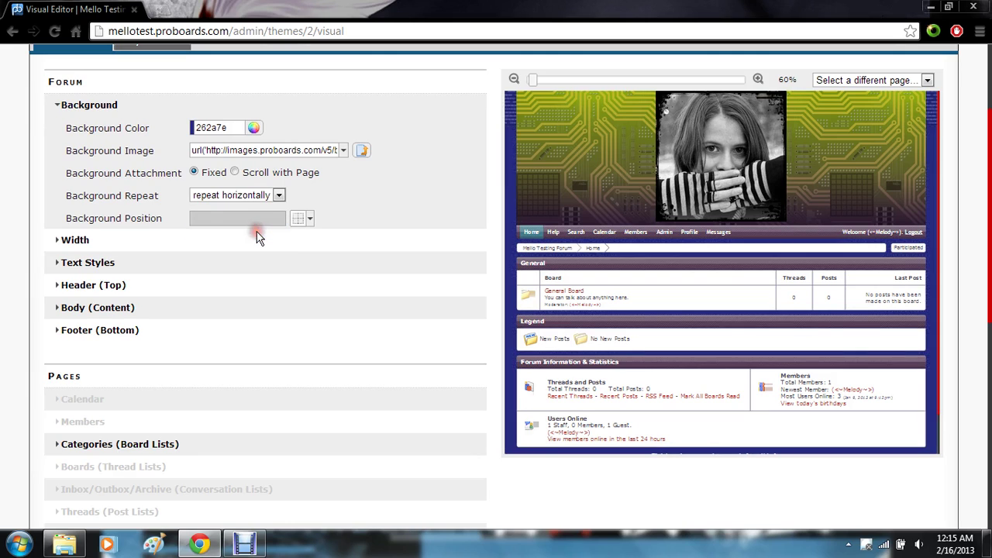
Step: Try the center center and center bottom background positions, set the position to center top, and set the background repeat to repeat
{"action": "left_click", "coordinate": [310, 220]}
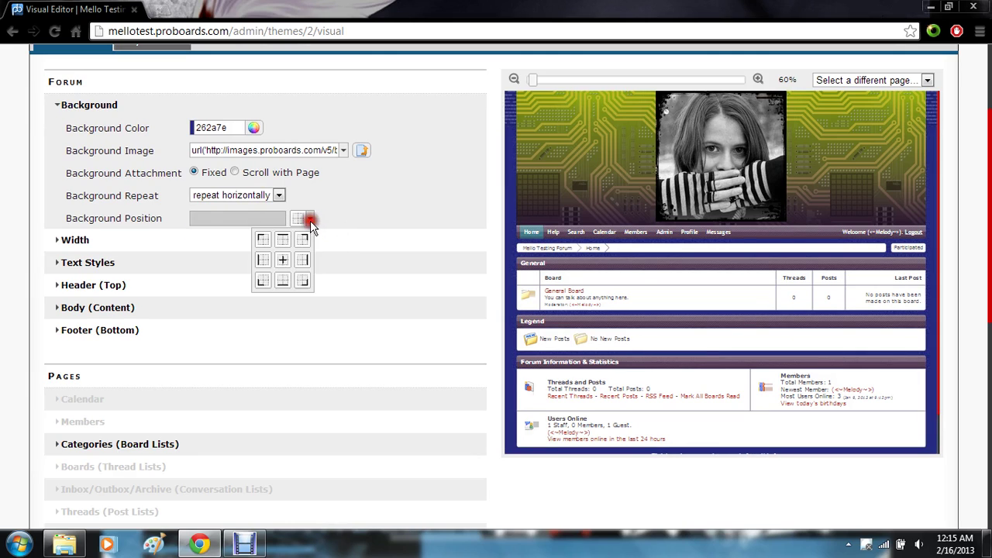
{"action": "left_click", "coordinate": [288, 261]}
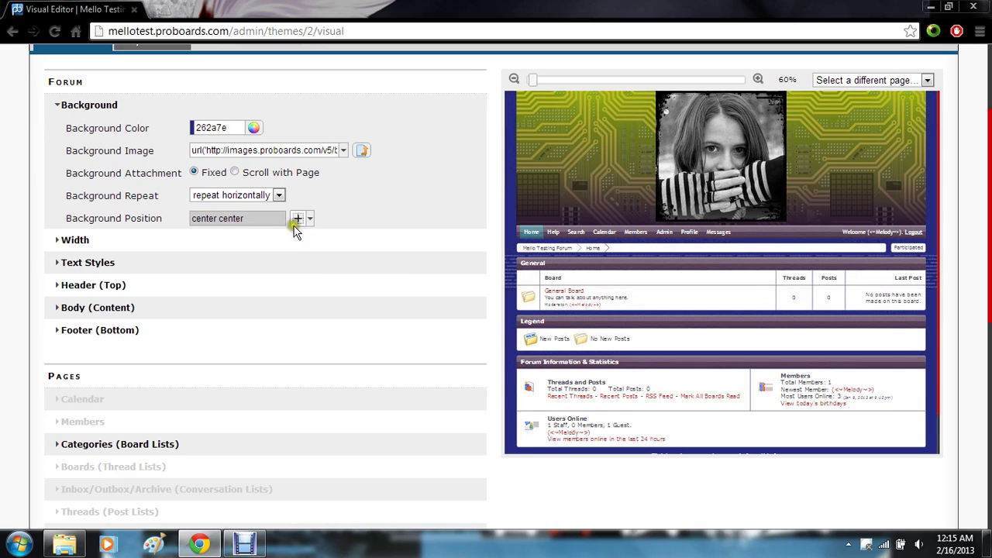
{"action": "left_click", "coordinate": [310, 219]}
{"action": "left_click", "coordinate": [281, 283]}
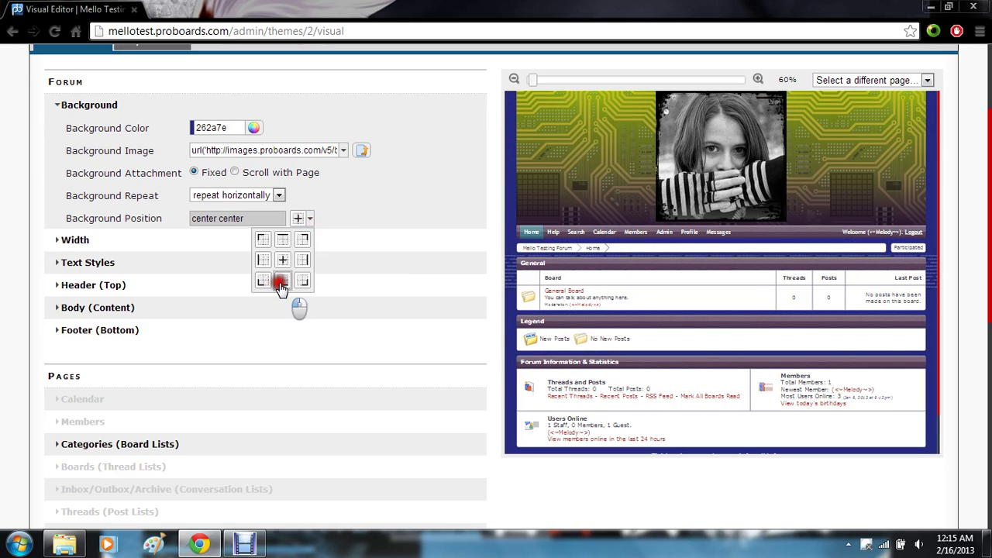
{"action": "left_click", "coordinate": [309, 218]}
{"action": "left_click", "coordinate": [281, 241]}
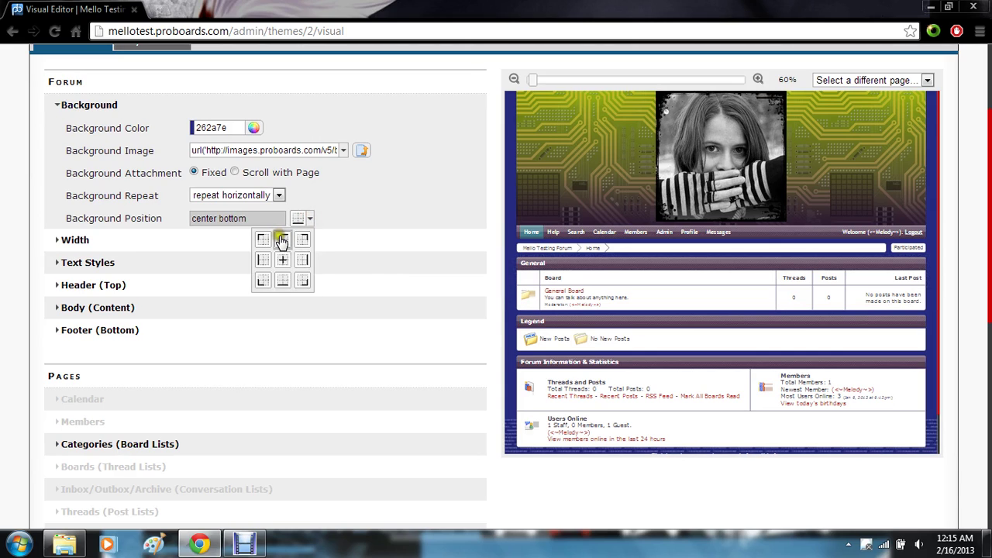
{"action": "left_click", "coordinate": [278, 196]}
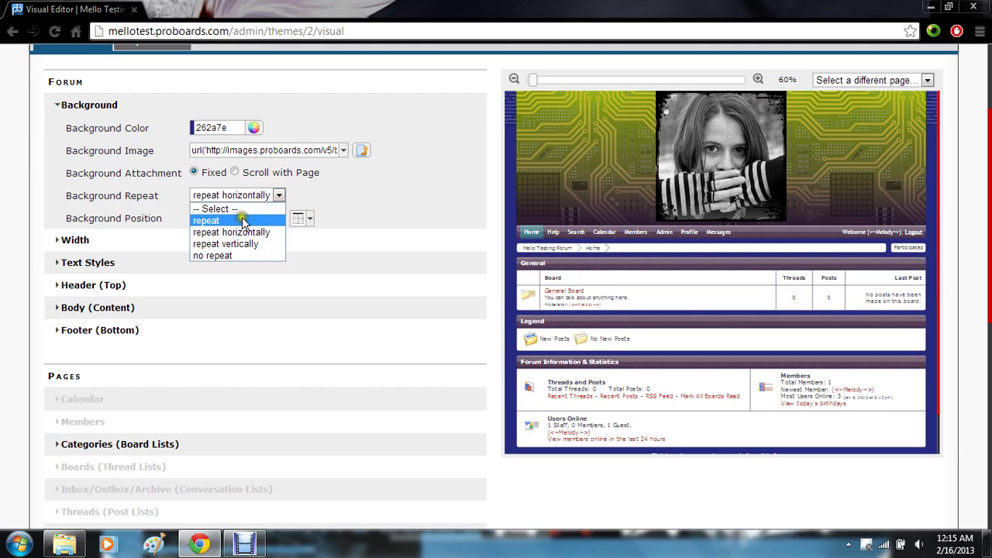
{"action": "left_click", "coordinate": [231, 219]}
Step: Expand the forum's Header (Top), Text Styles and Width sections and look over their settings
{"action": "left_click", "coordinate": [239, 279]}
{"action": "scroll", "coordinate": [241, 282], "scroll_direction": "down", "scroll_amount": 2}
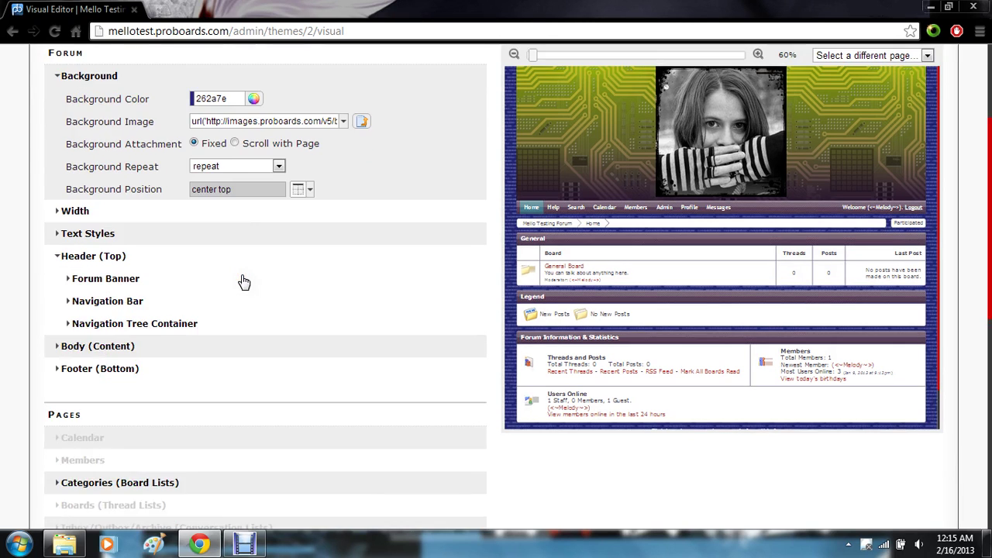
{"action": "left_click", "coordinate": [61, 180]}
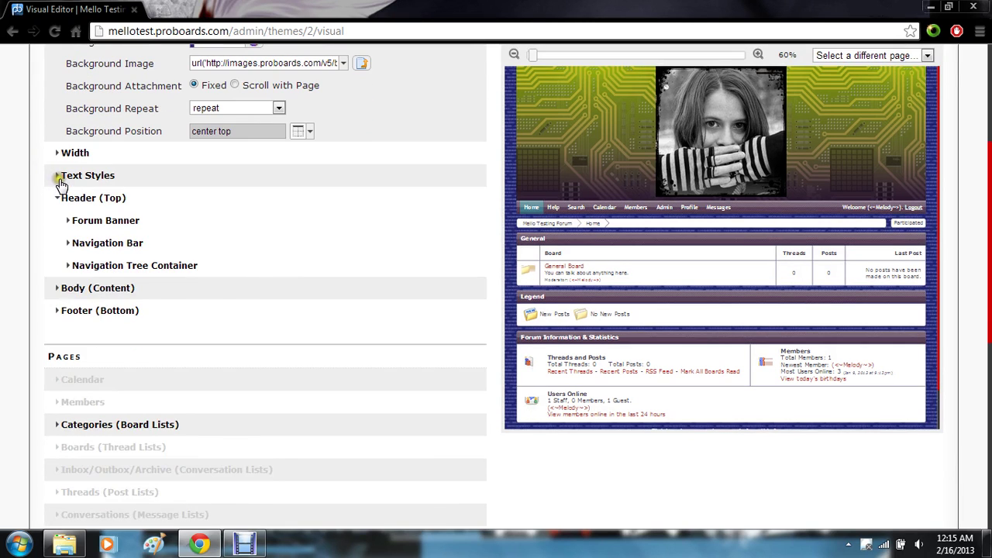
{"action": "left_click", "coordinate": [61, 183]}
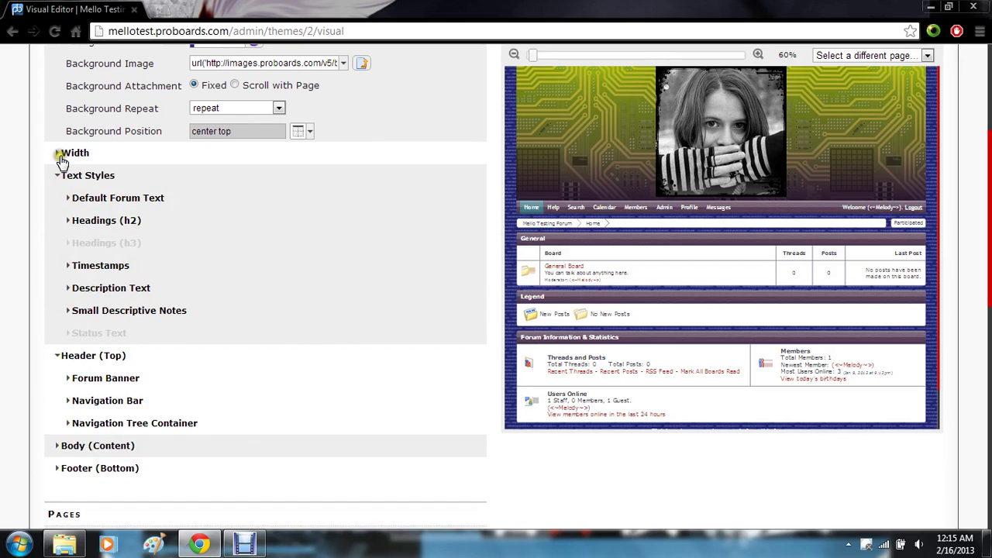
{"action": "left_click", "coordinate": [58, 153]}
{"action": "scroll", "coordinate": [24, 186], "scroll_direction": "up", "scroll_amount": 2}
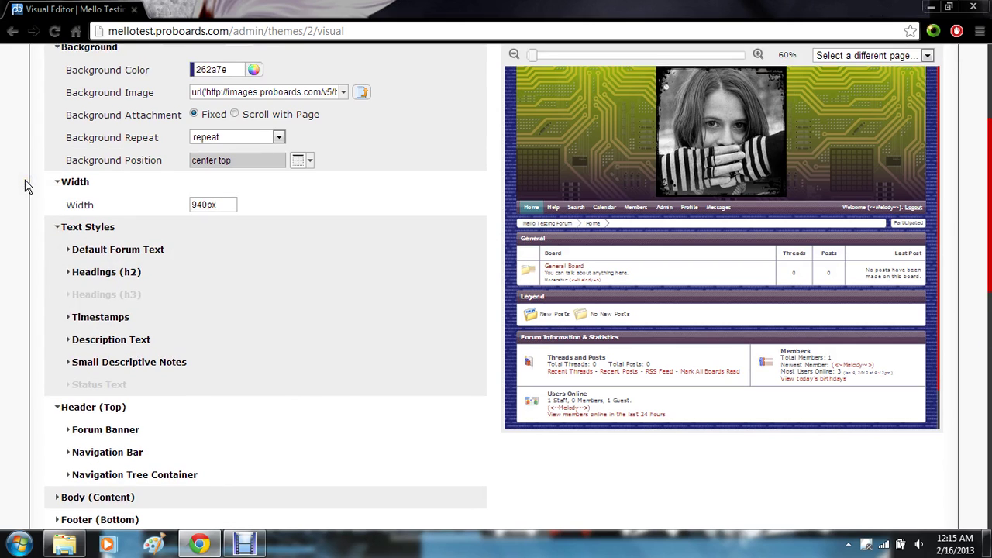
{"action": "scroll", "coordinate": [25, 187], "scroll_direction": "down", "scroll_amount": 3}
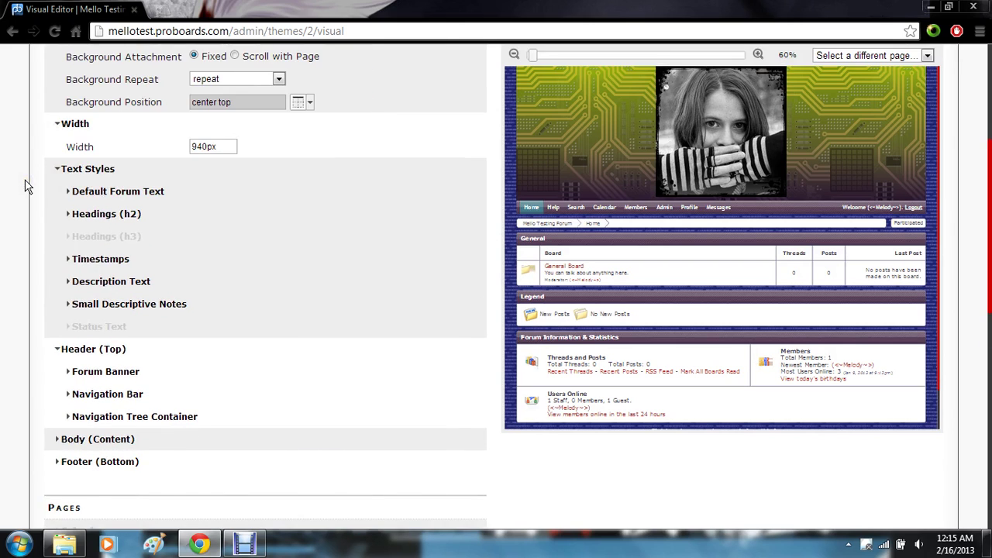
Step: Examine the Default Forum Text settings under Text Styles, including the available font families
{"action": "left_click", "coordinate": [57, 171]}
{"action": "left_click", "coordinate": [67, 192]}
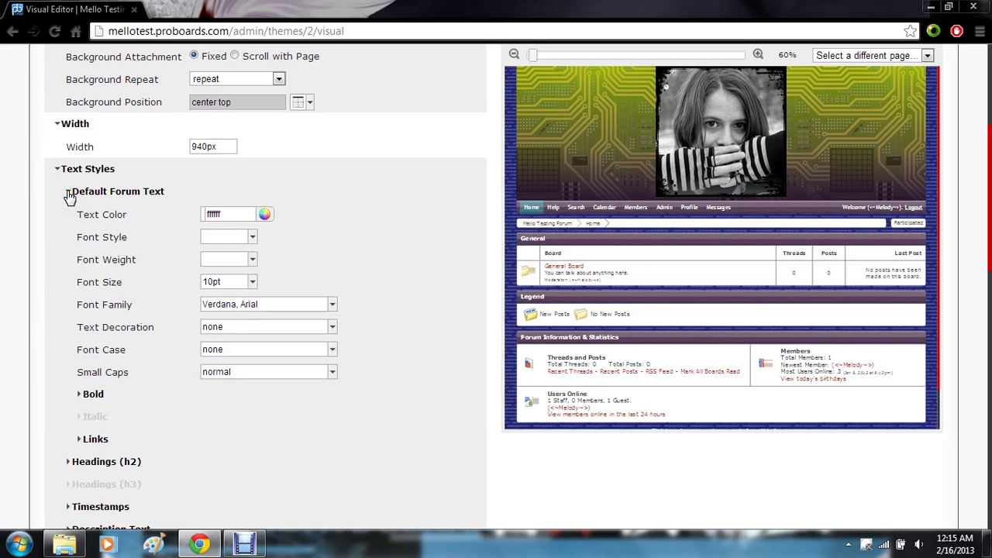
{"action": "scroll", "coordinate": [70, 198], "scroll_direction": "down", "scroll_amount": 3}
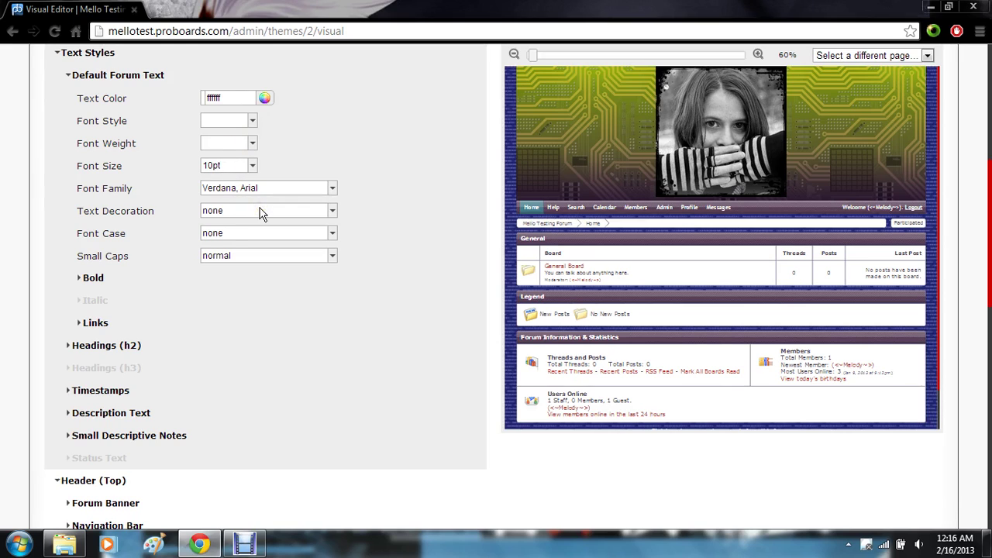
{"action": "left_click", "coordinate": [333, 192]}
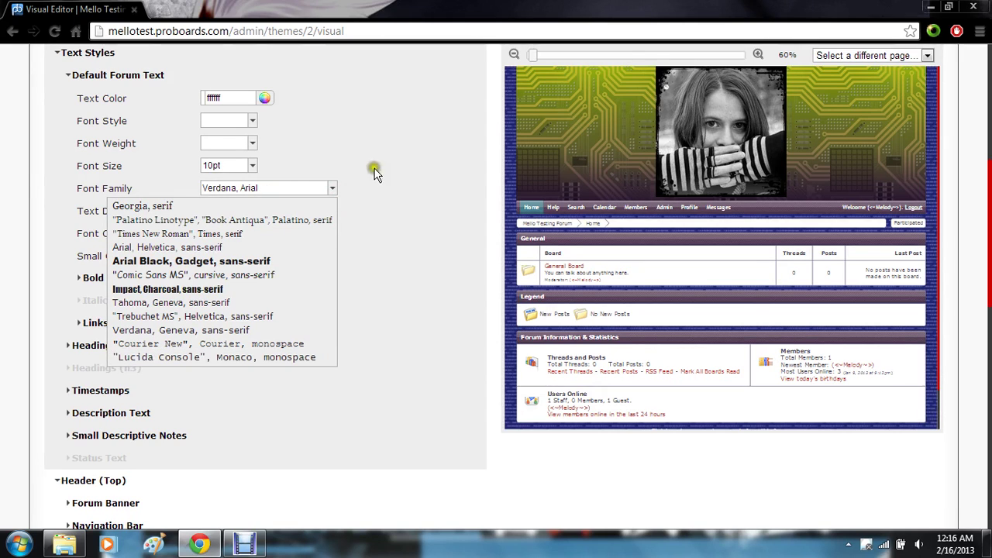
{"action": "left_click", "coordinate": [331, 190]}
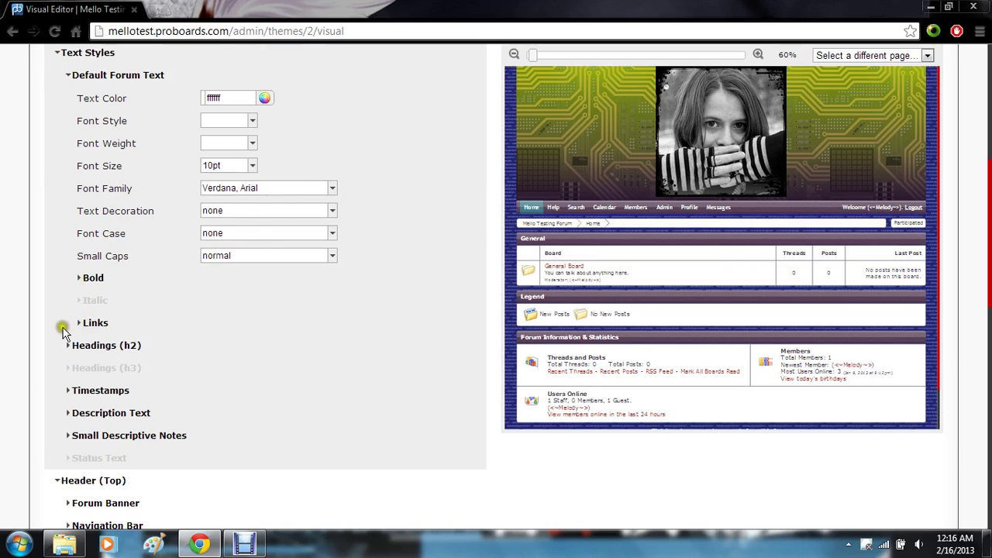
{"action": "left_click", "coordinate": [68, 77]}
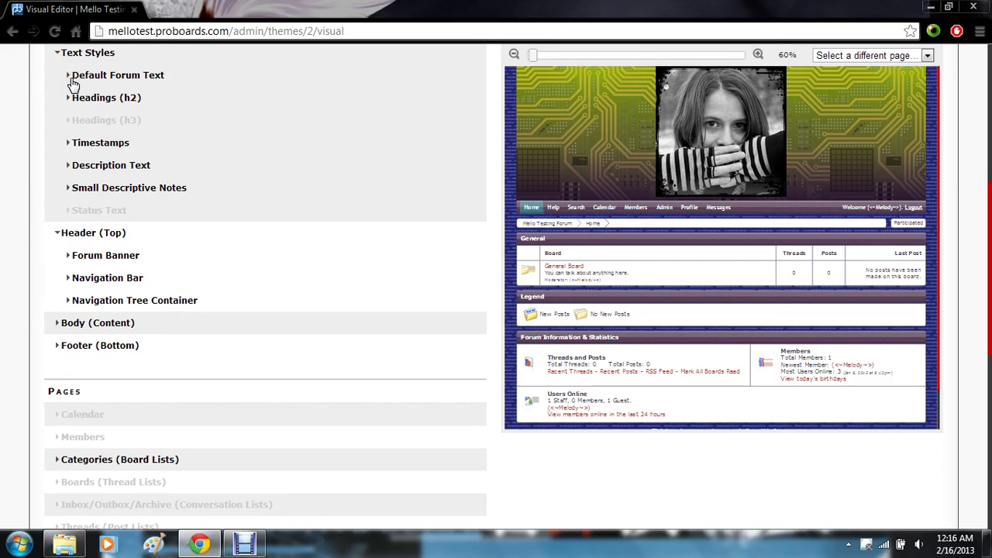
Step: Open the Names settings under Categories (Board Lists) in the Pages section
{"action": "scroll", "coordinate": [73, 83], "scroll_direction": "down", "scroll_amount": 3}
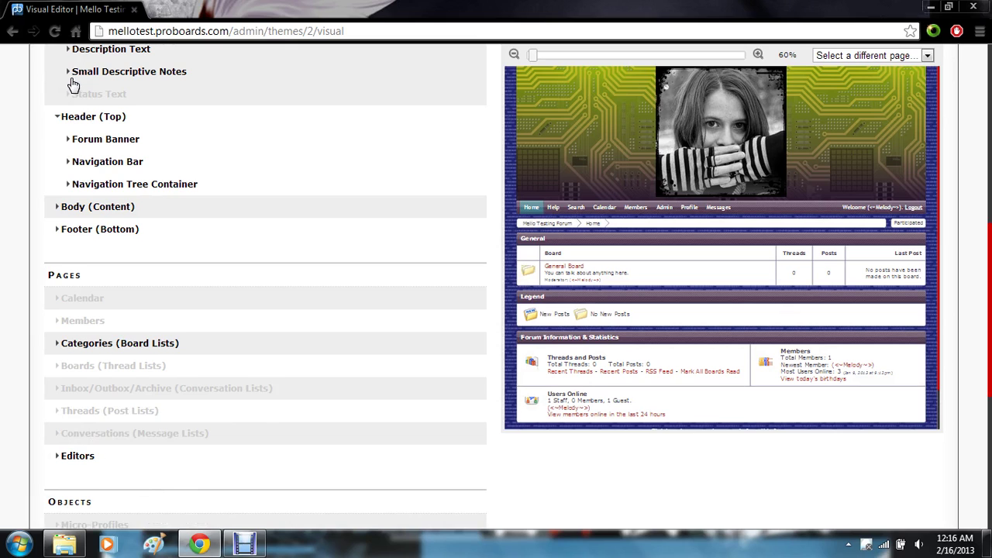
{"action": "scroll", "coordinate": [71, 84], "scroll_direction": "down", "scroll_amount": 5}
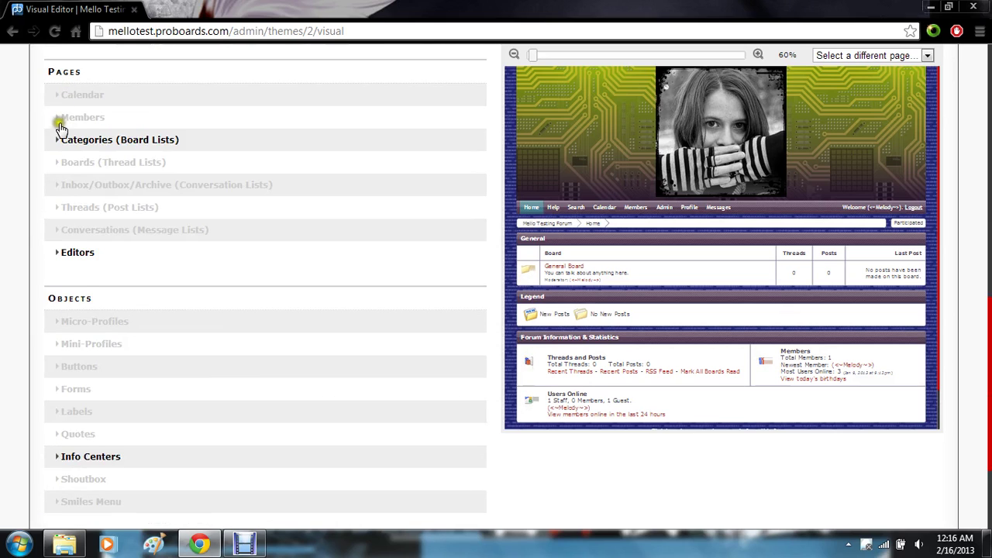
{"action": "left_click", "coordinate": [59, 142]}
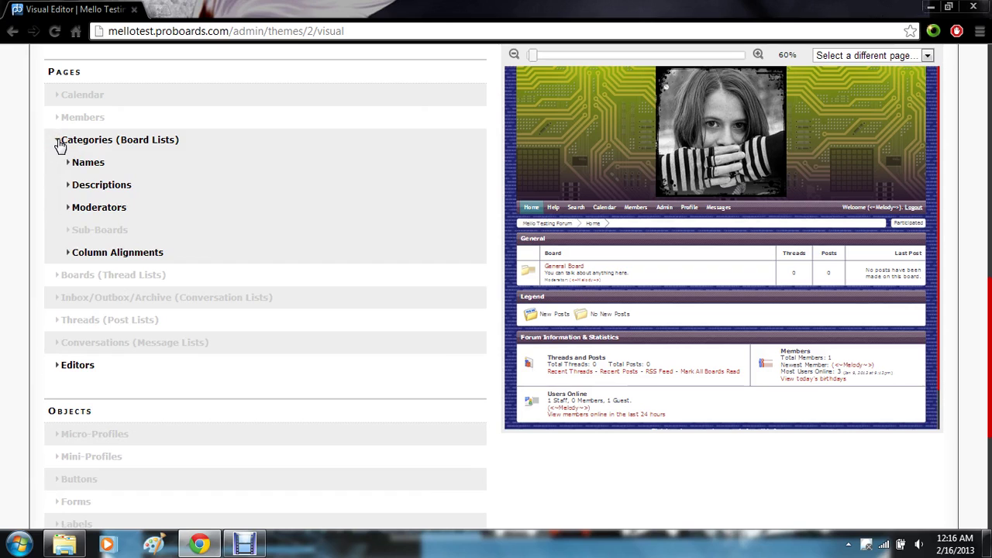
{"action": "left_click", "coordinate": [64, 164]}
{"action": "left_click", "coordinate": [65, 164]}
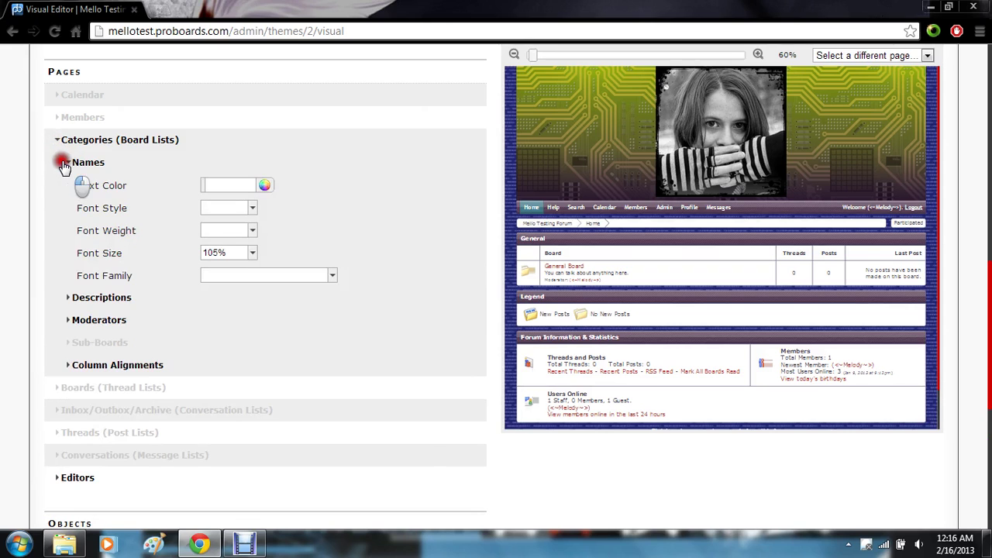
{"action": "left_click", "coordinate": [65, 165]}
Step: Try to set the board names' text color to a pinkish red
{"action": "left_click", "coordinate": [266, 186]}
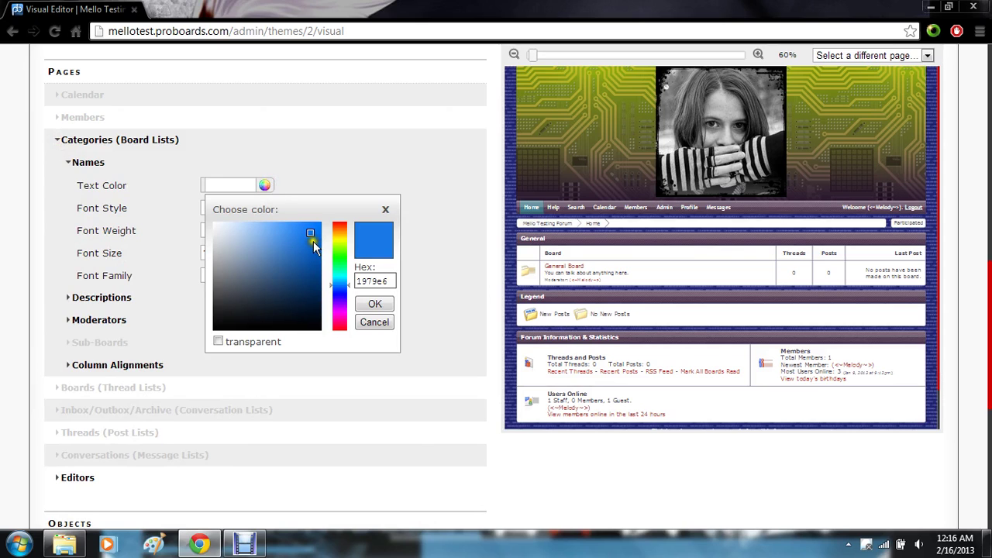
{"action": "left_click_drag", "start_coordinate": [347, 314], "coordinate": [363, 329]}
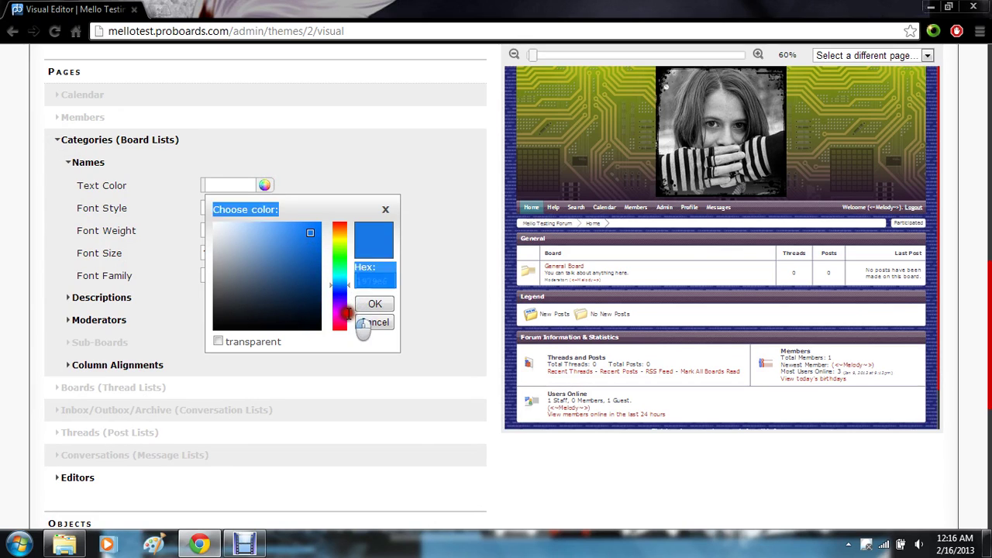
{"action": "left_click", "coordinate": [344, 323]}
{"action": "left_click", "coordinate": [341, 327]}
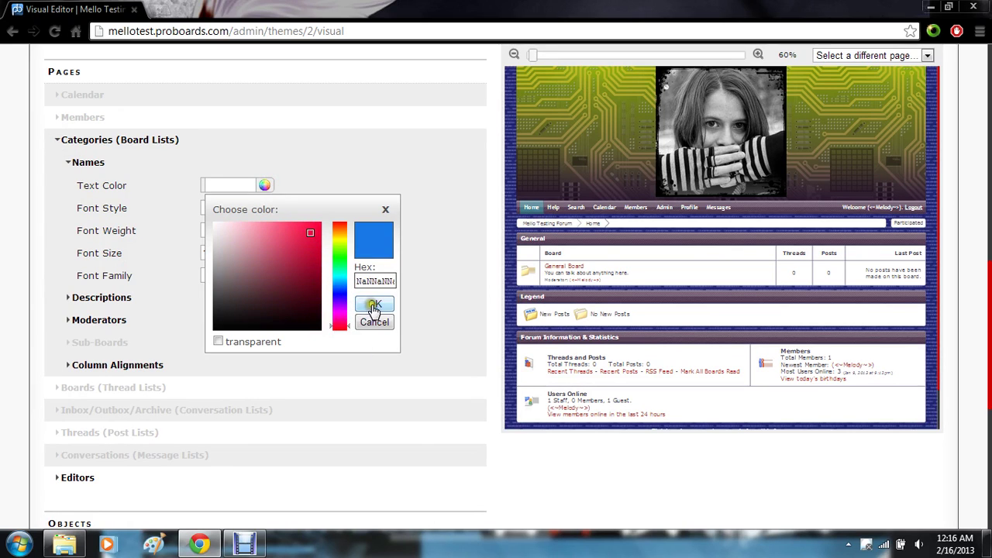
{"action": "left_click", "coordinate": [372, 305]}
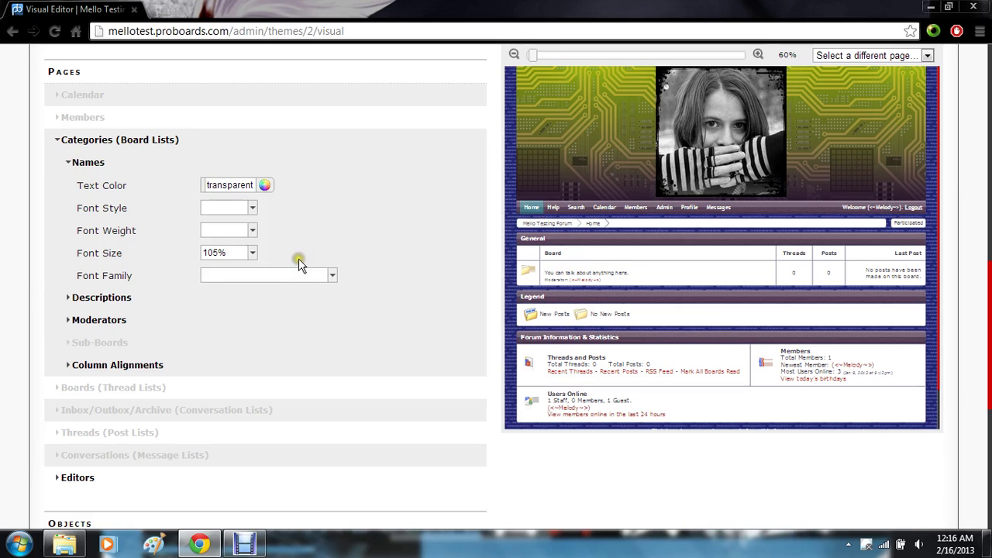
Step: Turn off transparency for the board names' text color, try a21818, and set the color to 181ea2
{"action": "left_click", "coordinate": [264, 187]}
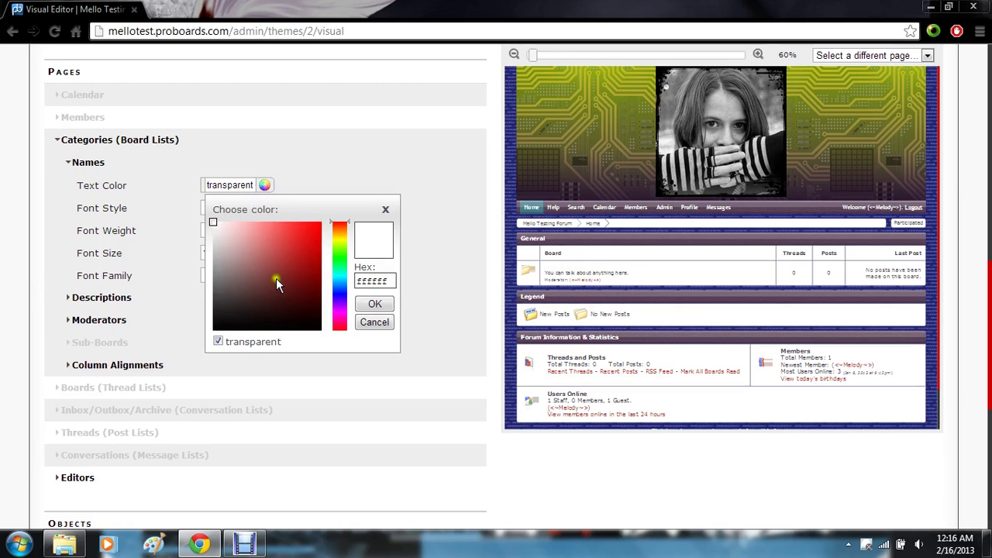
{"action": "left_click", "coordinate": [219, 341]}
{"action": "left_click", "coordinate": [305, 261]}
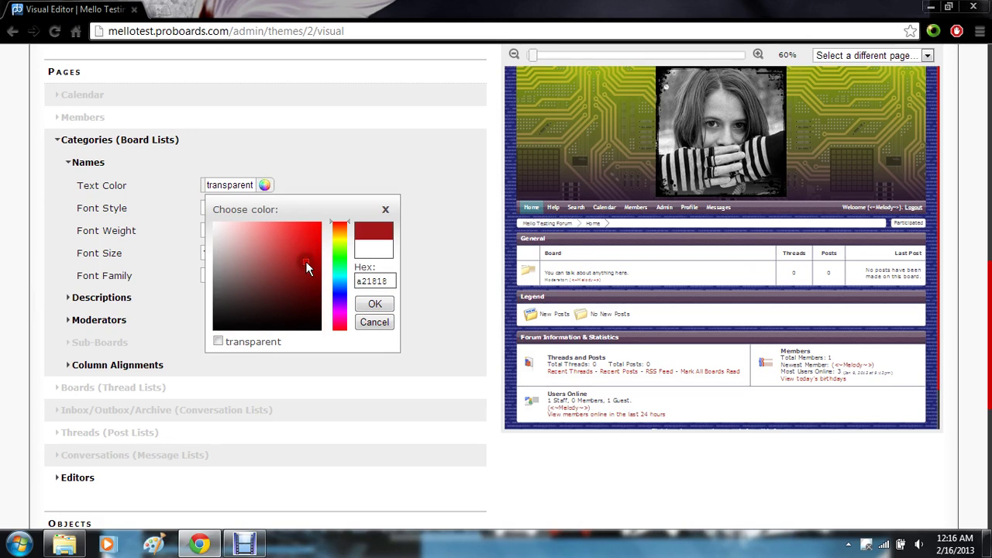
{"action": "left_click", "coordinate": [377, 306]}
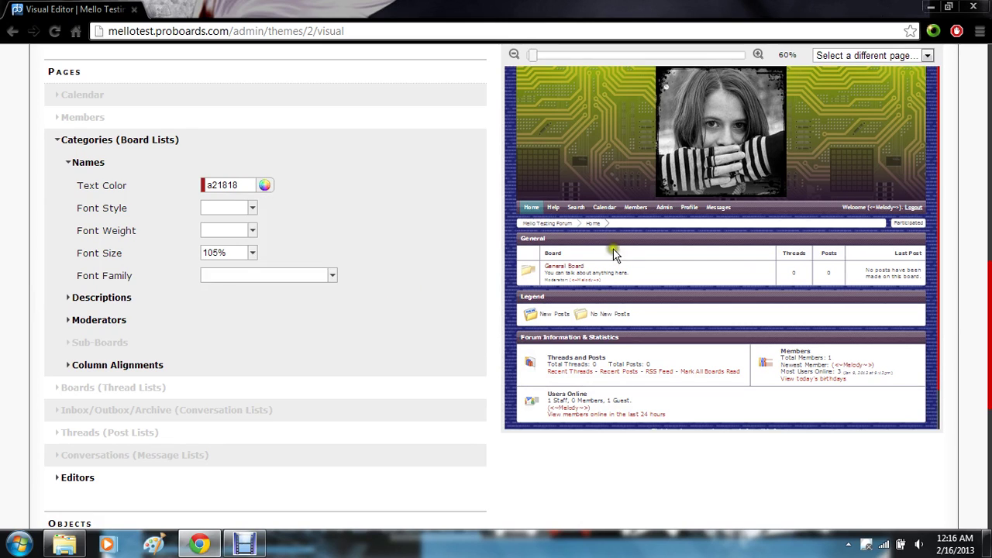
{"action": "left_click", "coordinate": [265, 188]}
{"action": "left_click", "coordinate": [340, 294]}
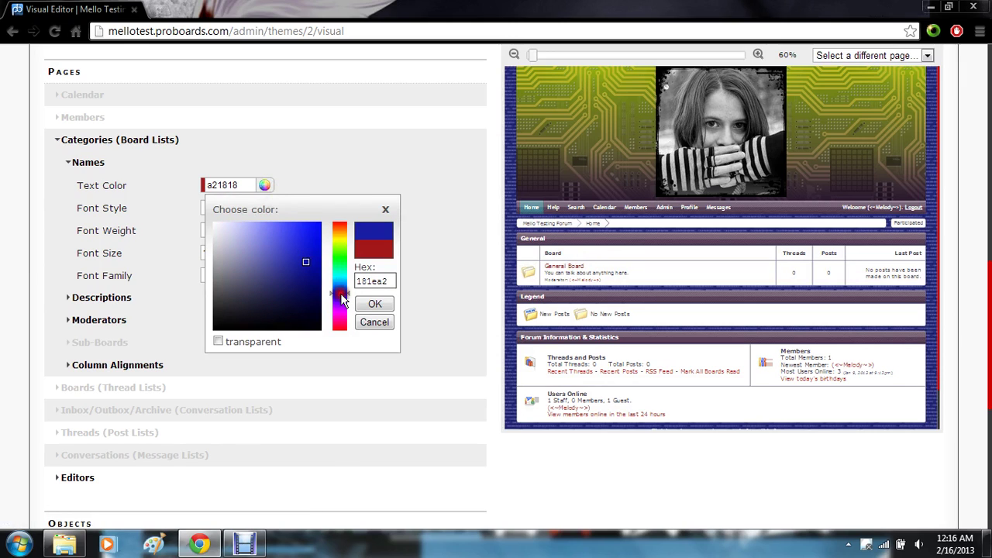
{"action": "left_click", "coordinate": [374, 304]}
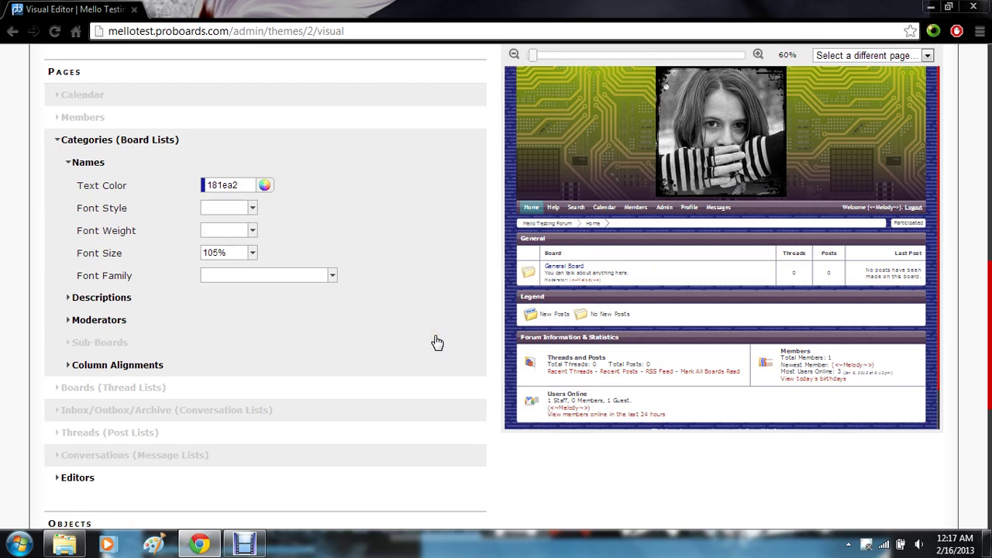
{"action": "scroll", "coordinate": [437, 342], "scroll_direction": "down", "scroll_amount": 1}
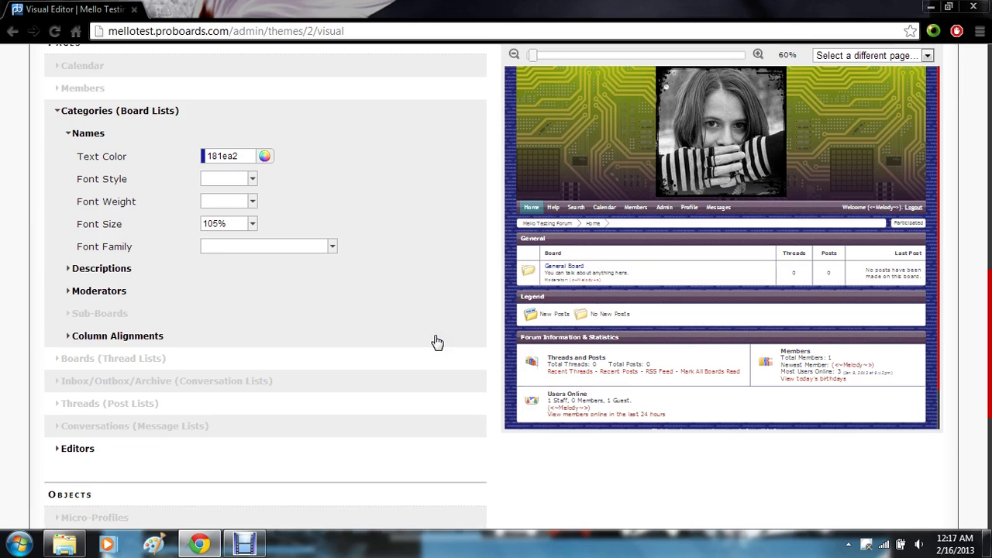
Step: Try to set the board descriptions' text color to red in the Descriptions settings under Categories (Board Lists)
{"action": "left_click", "coordinate": [74, 269]}
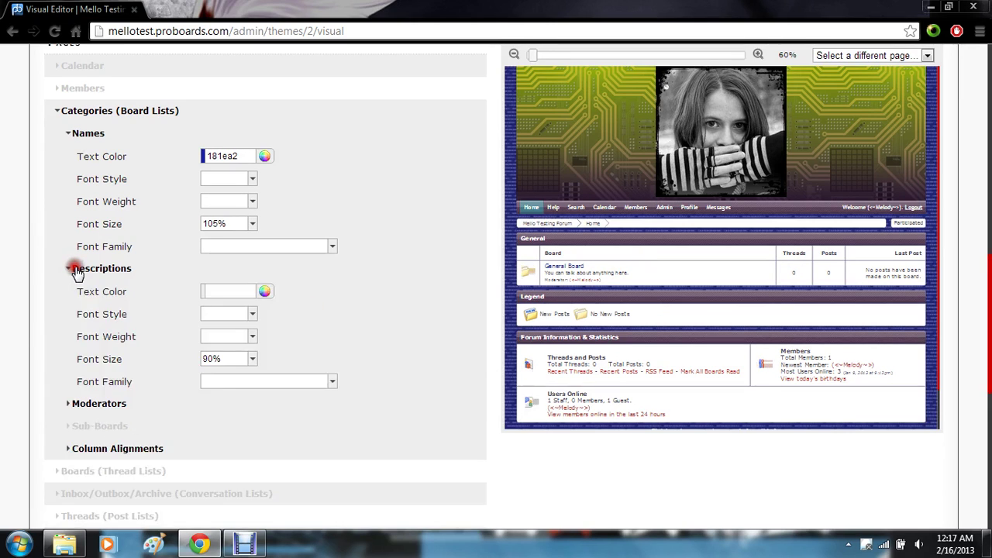
{"action": "left_click", "coordinate": [273, 291]}
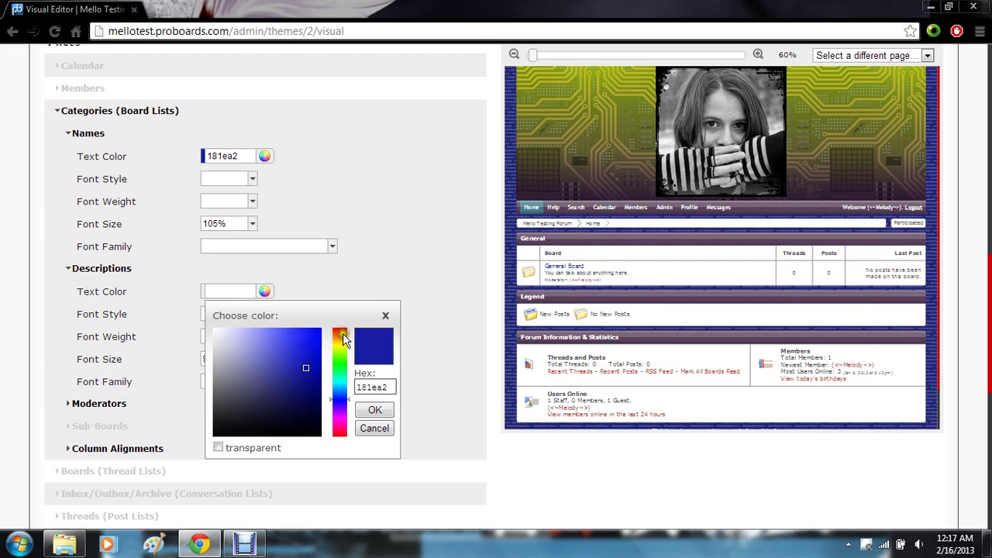
{"action": "left_click_drag", "start_coordinate": [341, 339], "coordinate": [341, 332]}
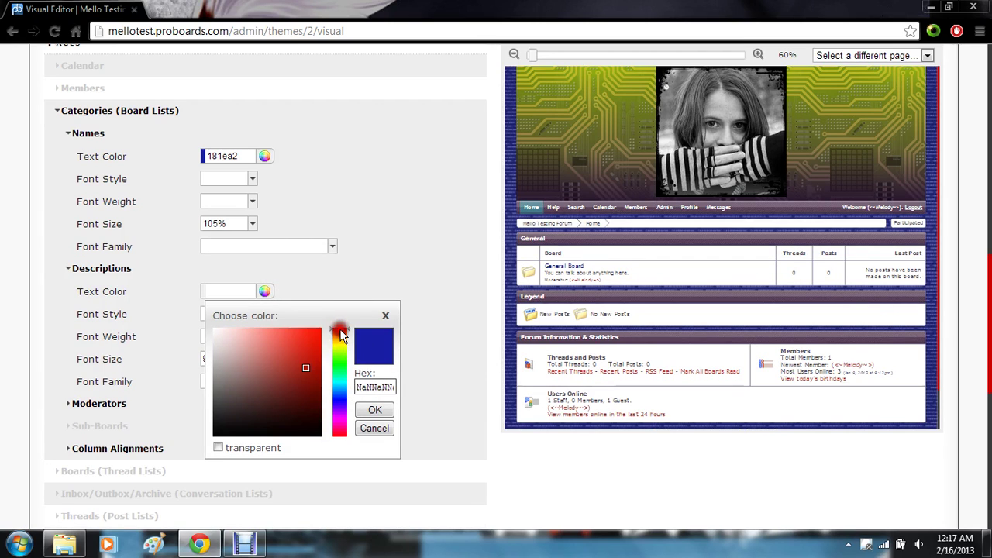
{"action": "left_click", "coordinate": [375, 411]}
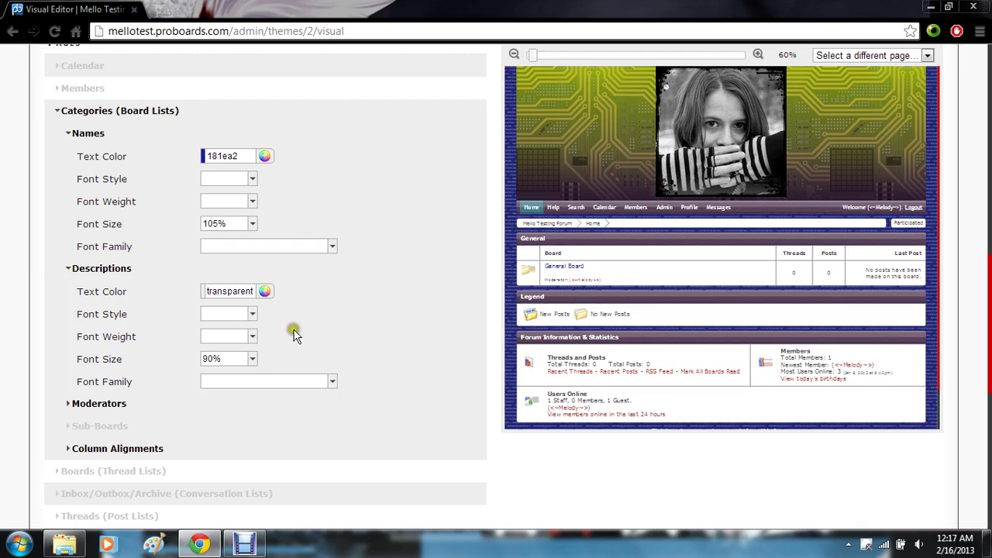
Step: Turn off transparency for the board descriptions' text color and set the color to 8f1919
{"action": "left_click", "coordinate": [265, 290]}
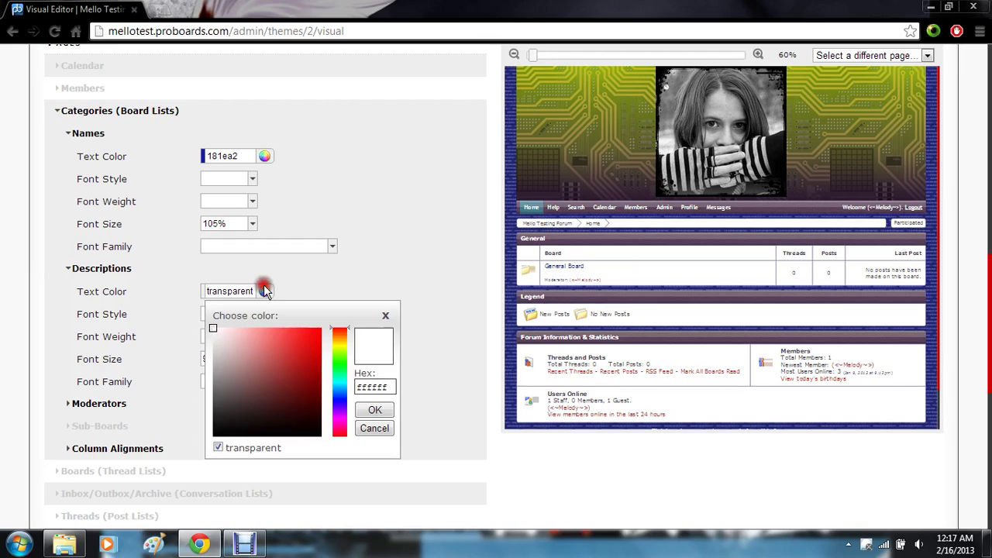
{"action": "left_click", "coordinate": [218, 448]}
{"action": "left_click", "coordinate": [303, 376]}
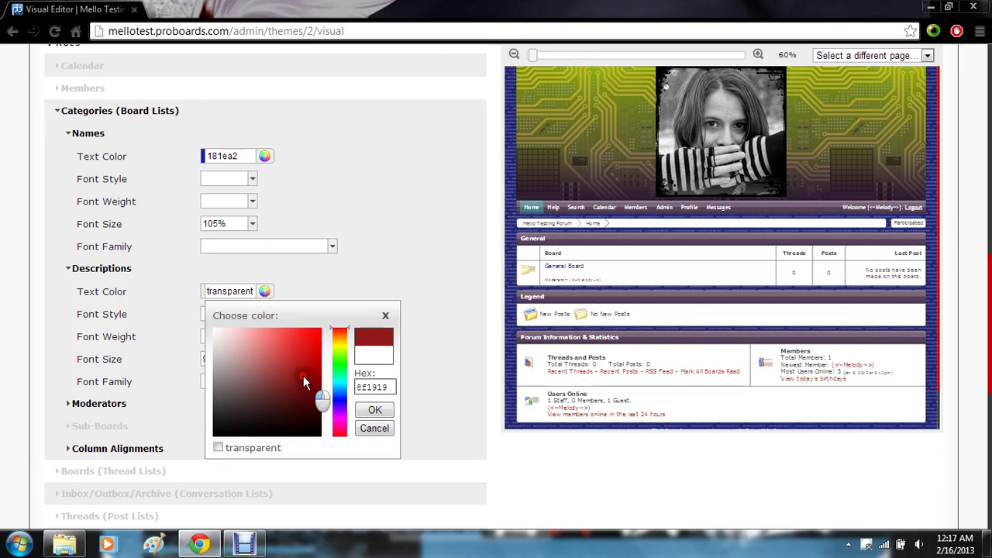
{"action": "left_click", "coordinate": [365, 415]}
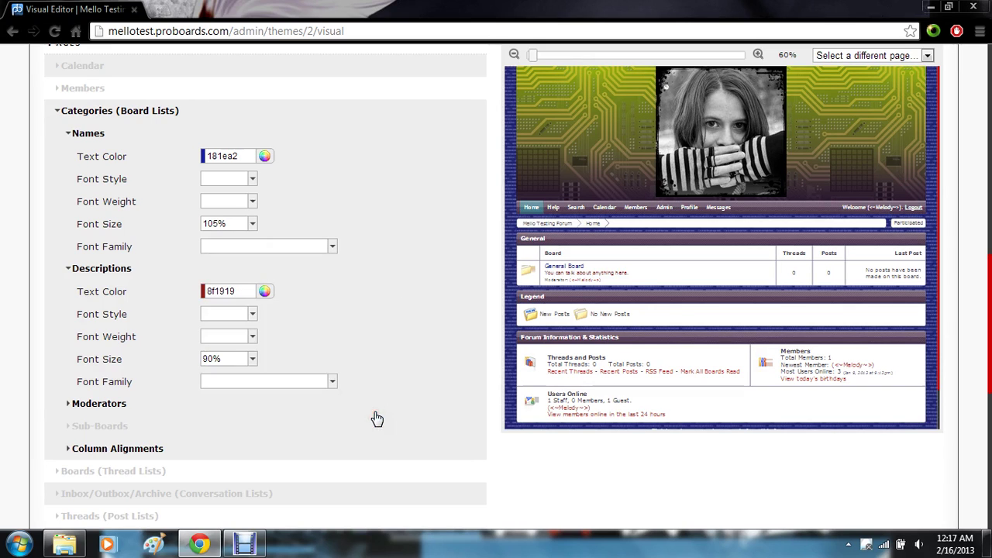
Step: Open the Moderators and Column Alignments settings under Categories (Board Lists)
{"action": "scroll", "coordinate": [369, 310], "scroll_direction": "down", "scroll_amount": 3}
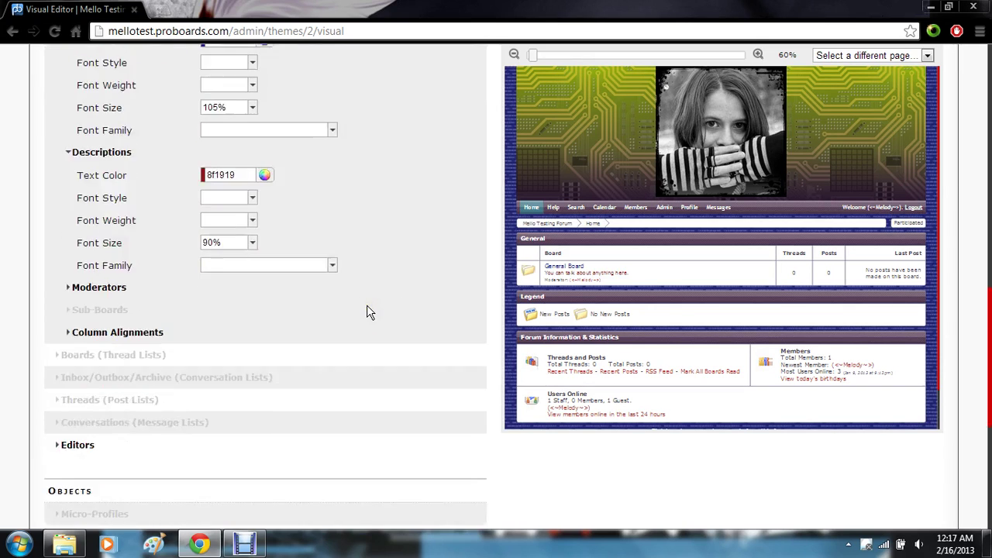
{"action": "left_click", "coordinate": [67, 230]}
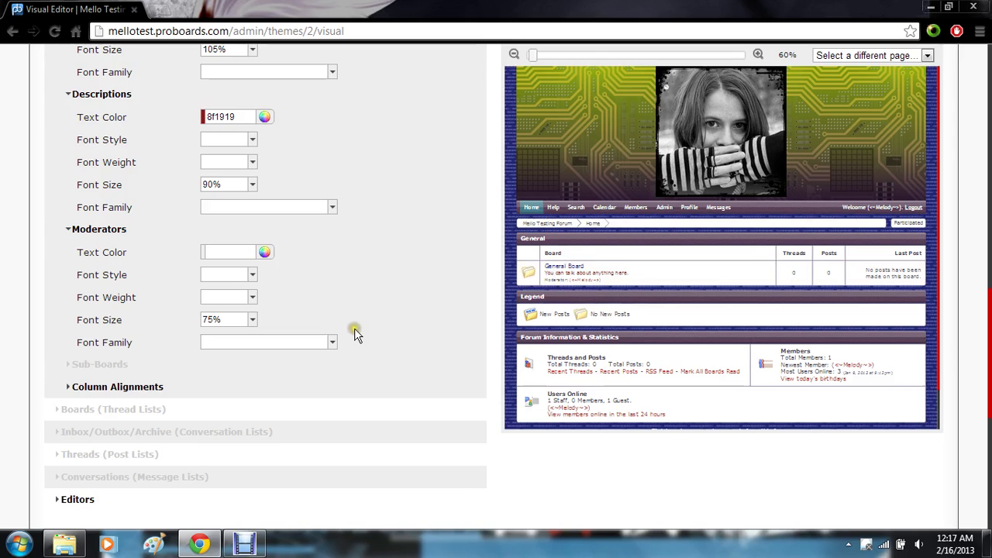
{"action": "scroll", "coordinate": [354, 328], "scroll_direction": "down", "scroll_amount": 2}
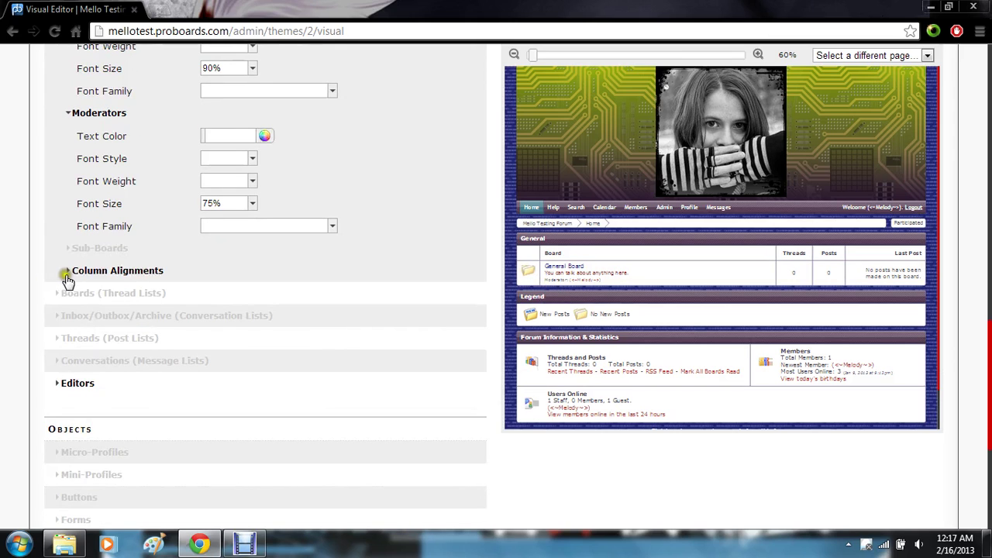
{"action": "left_click", "coordinate": [70, 275]}
{"action": "scroll", "coordinate": [70, 281], "scroll_direction": "down", "scroll_amount": 1}
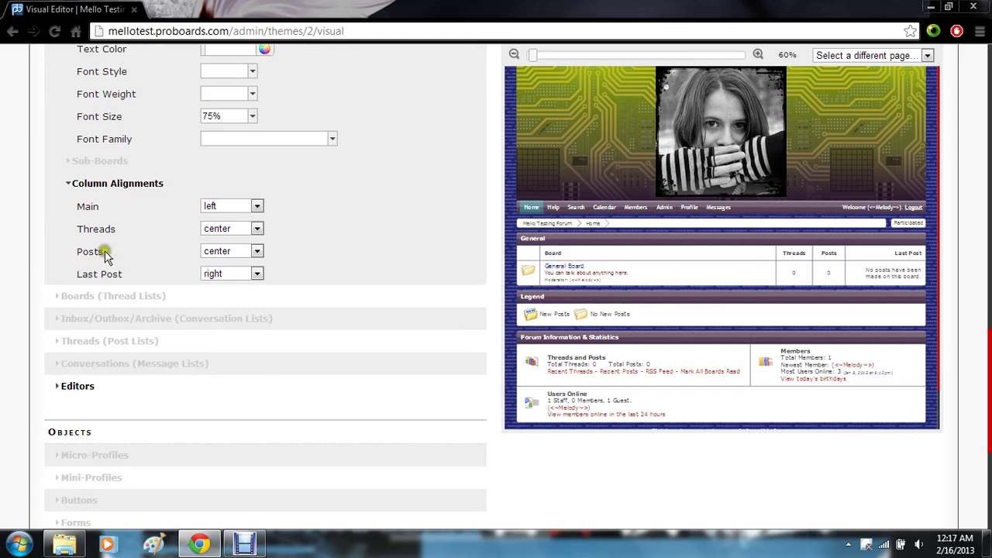
Step: Try right alignment for the Main column of the board list and return it to left
{"action": "left_click", "coordinate": [250, 207]}
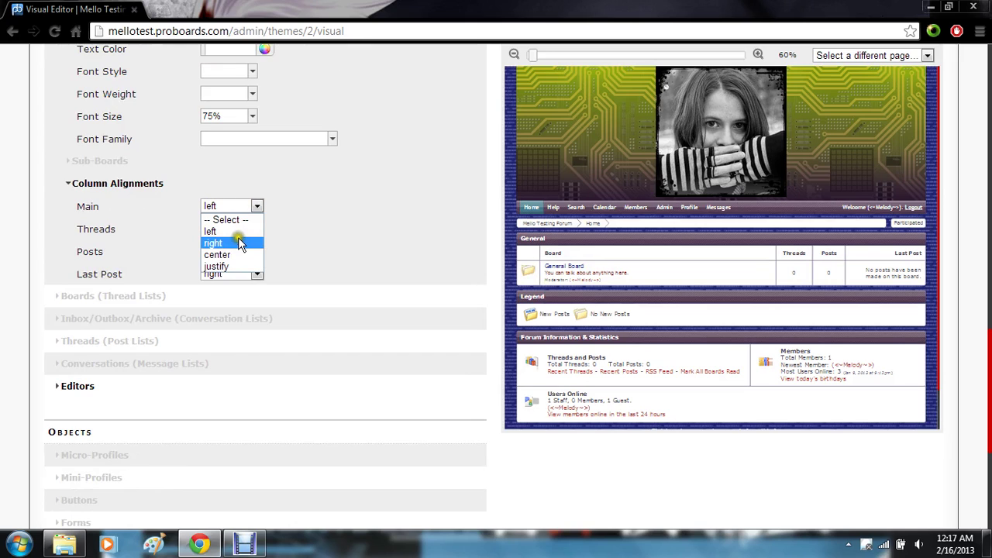
{"action": "left_click", "coordinate": [240, 244]}
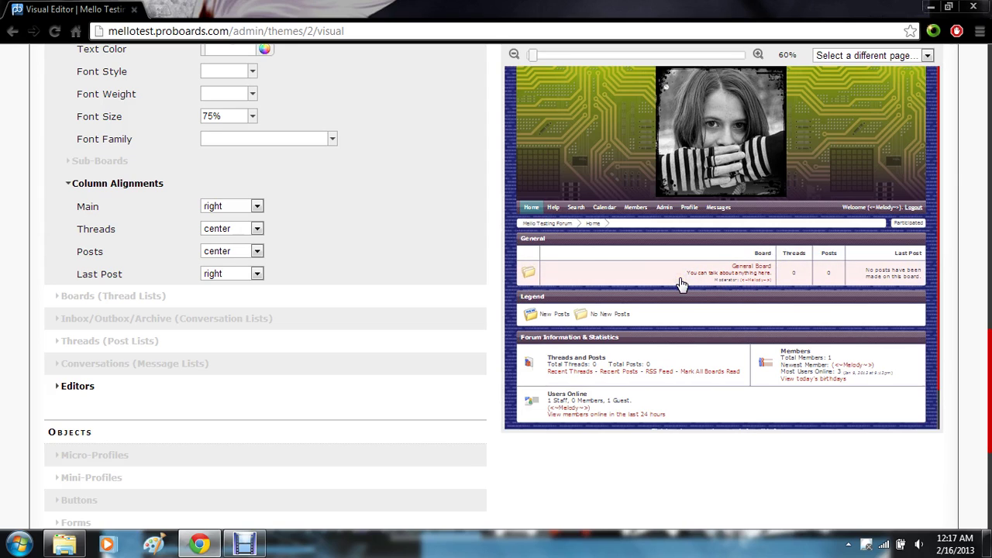
{"action": "left_click", "coordinate": [233, 208]}
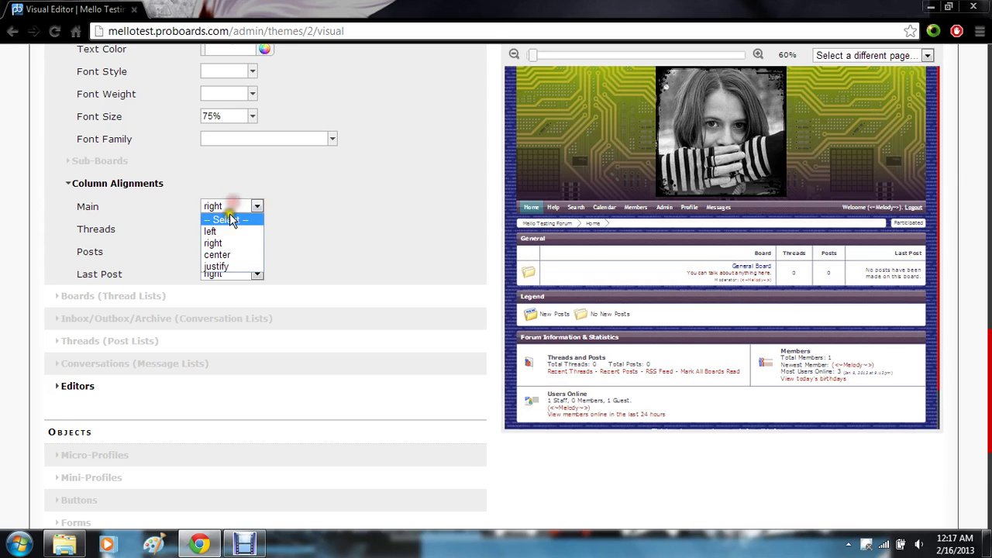
{"action": "left_click", "coordinate": [229, 232]}
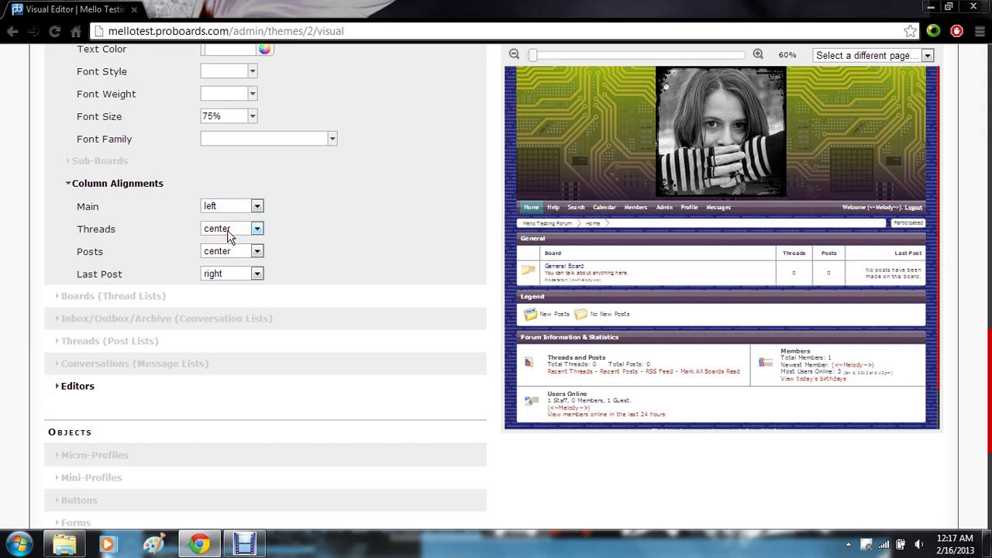
Step: Try right alignment for the Threads column in the home page preview and change it to left
{"action": "left_click", "coordinate": [223, 229]}
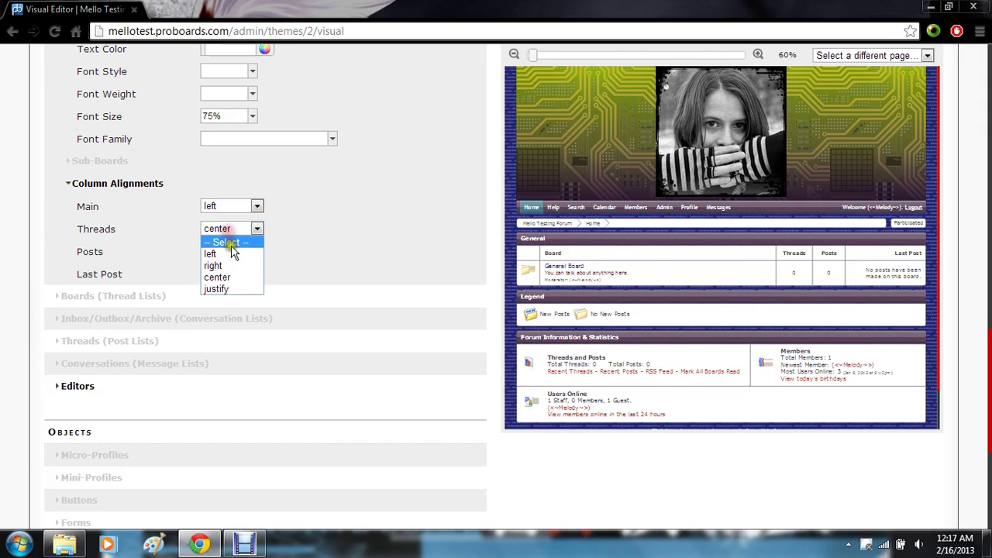
{"action": "left_click", "coordinate": [231, 265]}
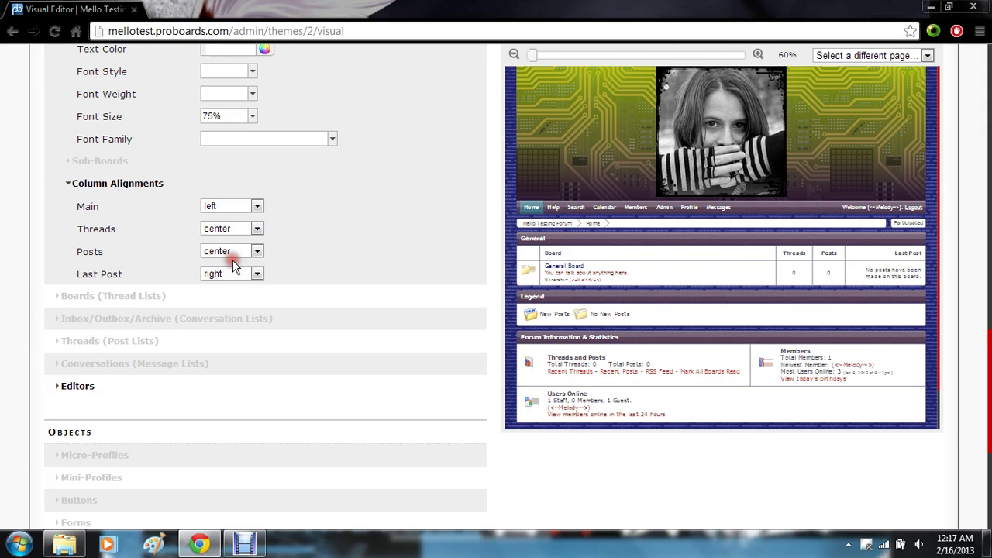
{"action": "left_click", "coordinate": [581, 267]}
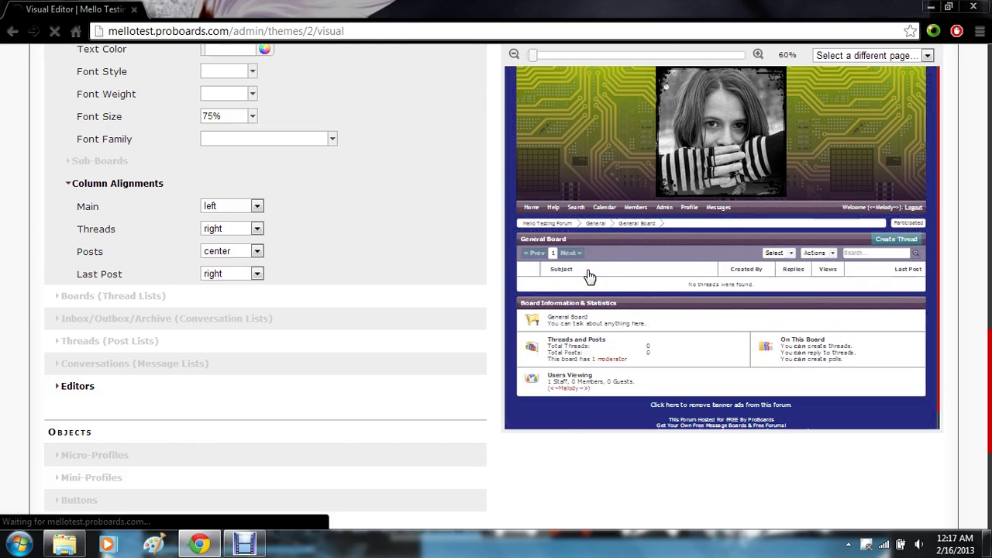
{"action": "left_click", "coordinate": [531, 207]}
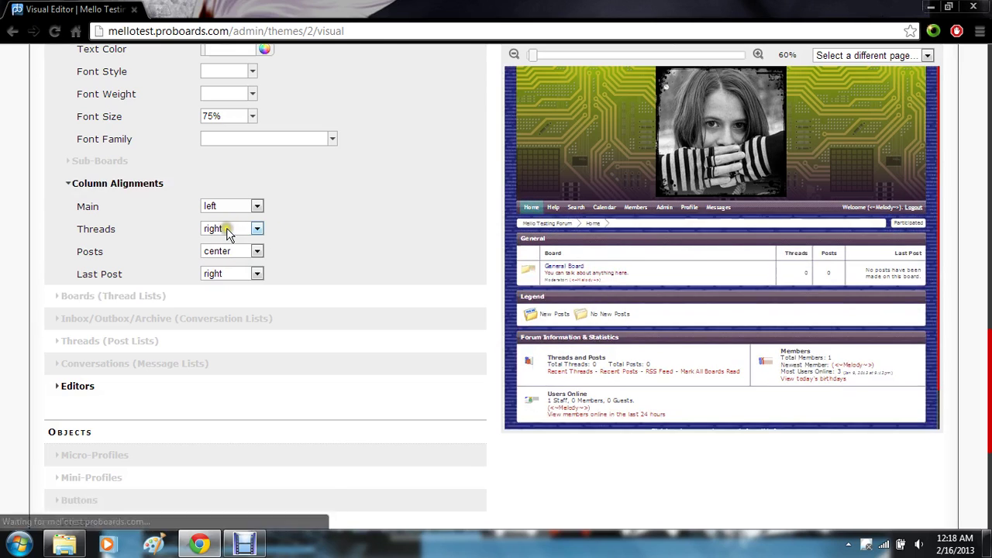
{"action": "left_click", "coordinate": [223, 229]}
{"action": "left_click", "coordinate": [225, 254]}
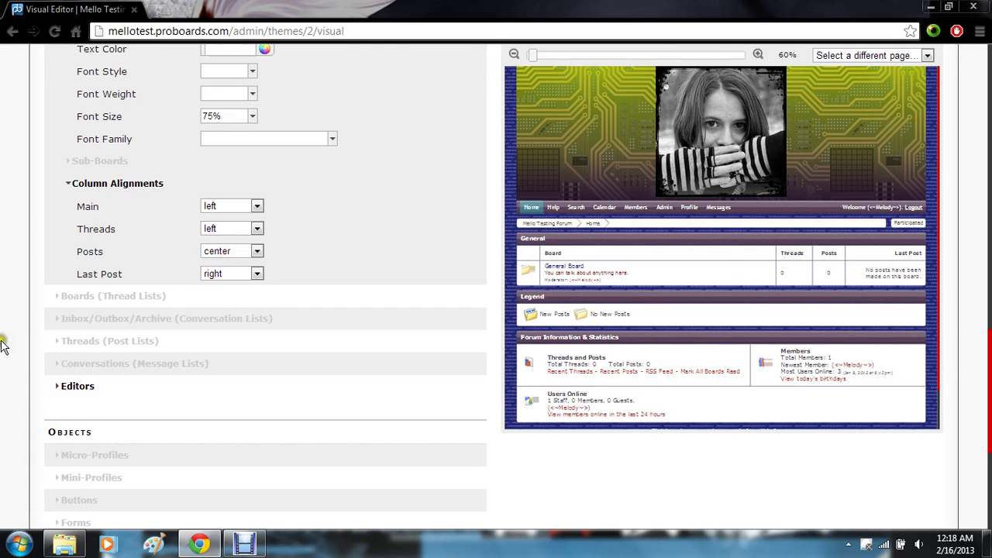
Step: Open the Info Centers settings in the Objects section and look over the background and inner border options
{"action": "scroll", "coordinate": [4, 341], "scroll_direction": "down", "scroll_amount": 3}
{"action": "scroll", "coordinate": [4, 347], "scroll_direction": "down", "scroll_amount": 2}
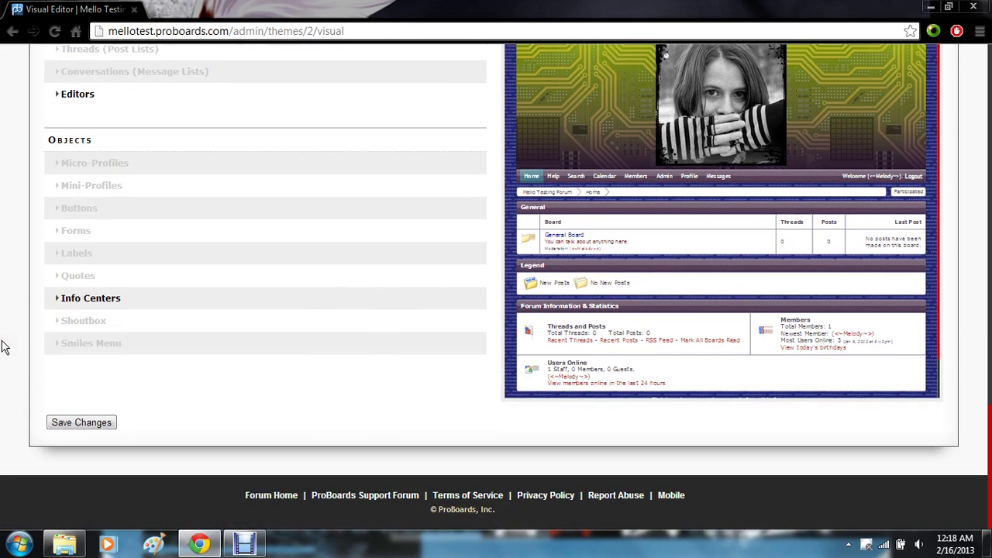
{"action": "left_click", "coordinate": [91, 298]}
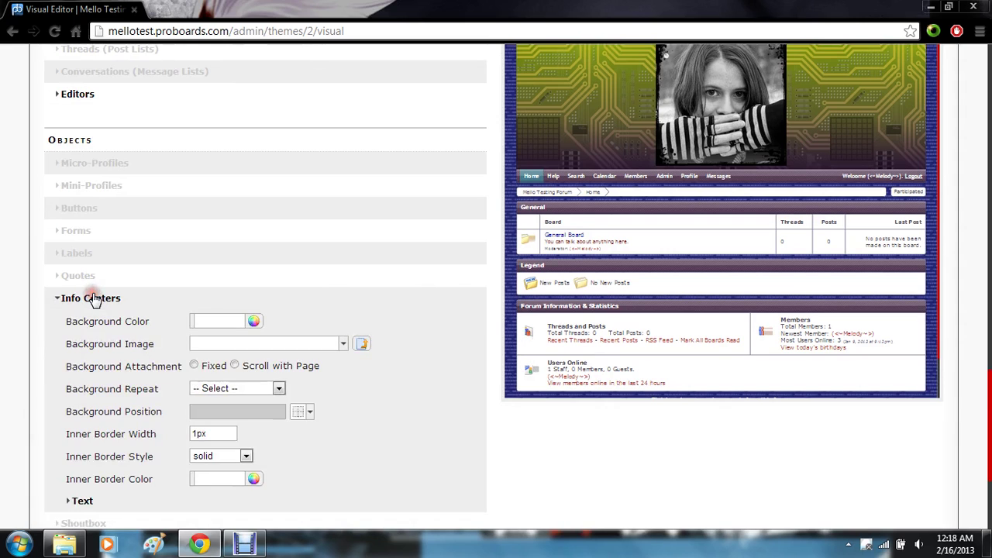
{"action": "scroll", "coordinate": [326, 305], "scroll_direction": "down", "scroll_amount": 1}
{"action": "scroll", "coordinate": [325, 305], "scroll_direction": "up", "scroll_amount": 2}
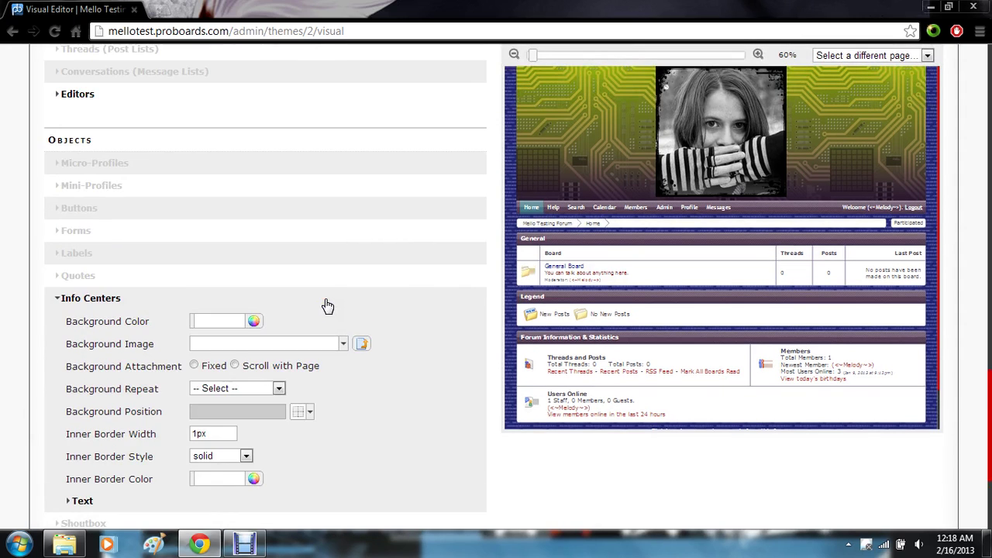
Step: Leave the visual editor for the Themes overview, discarding the unsaved theme changes
{"action": "scroll", "coordinate": [326, 305], "scroll_direction": "up", "scroll_amount": 20}
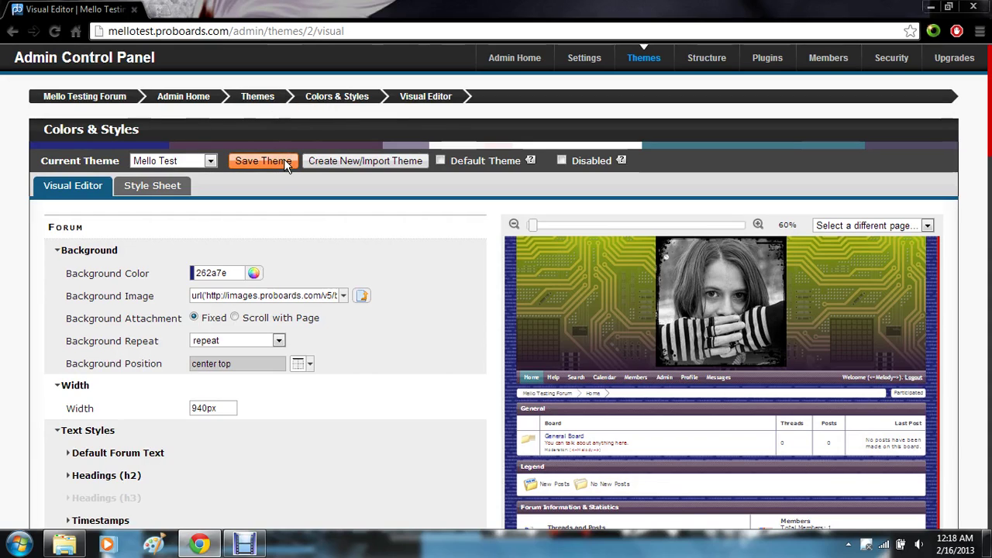
{"action": "left_click", "coordinate": [259, 102]}
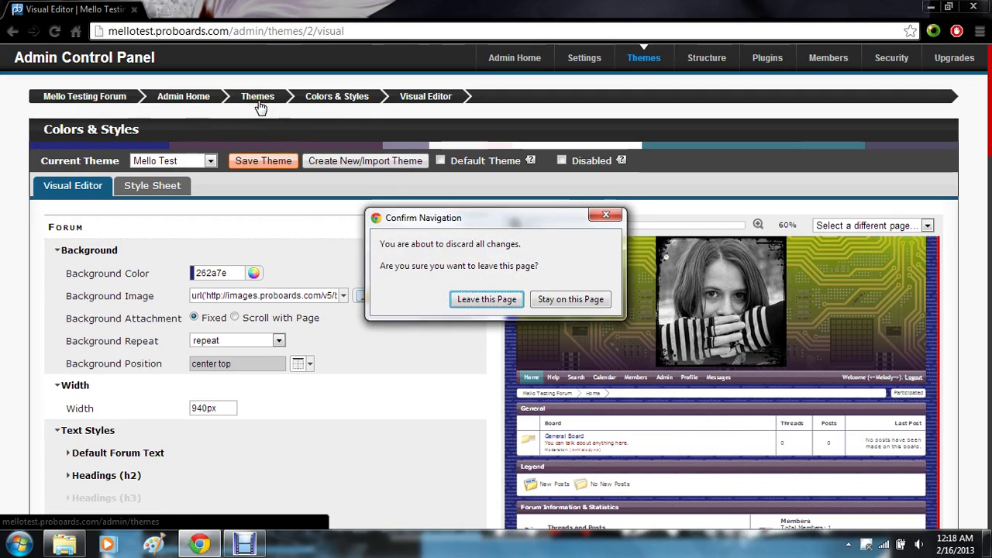
{"action": "left_click", "coordinate": [483, 302]}
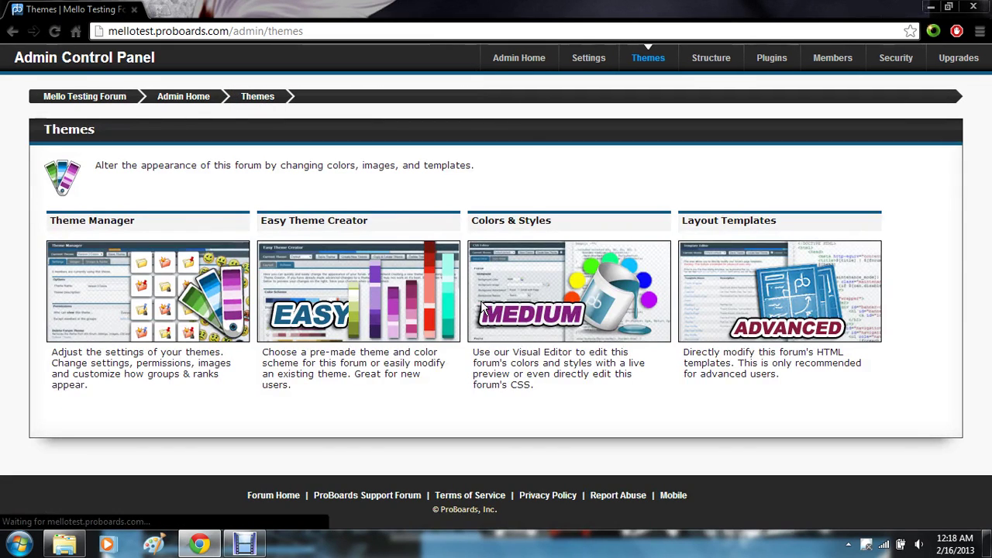
Step: Open the Forum Wrapper template in Layout Templates and examine its HTML code and the available loops and variables
{"action": "left_click", "coordinate": [746, 281]}
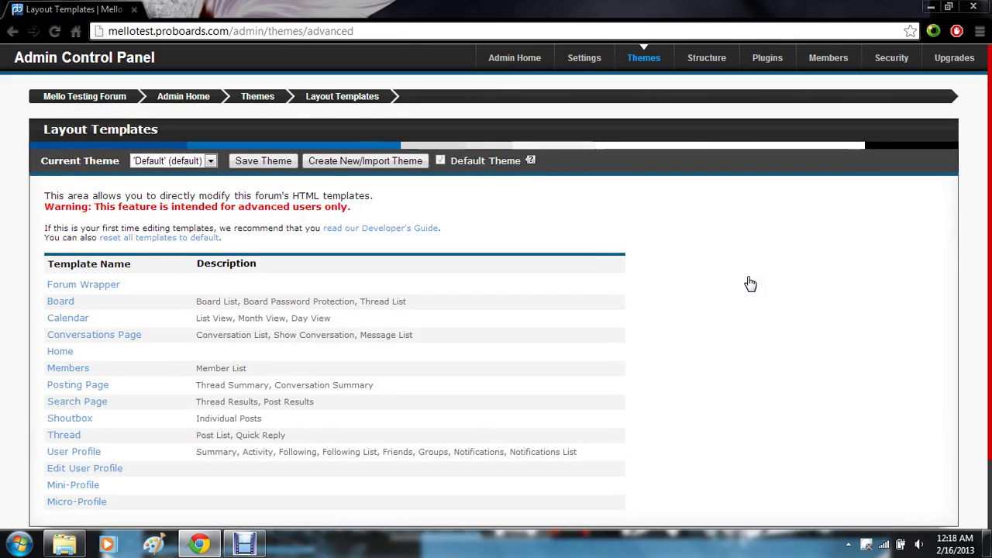
{"action": "left_click", "coordinate": [108, 285]}
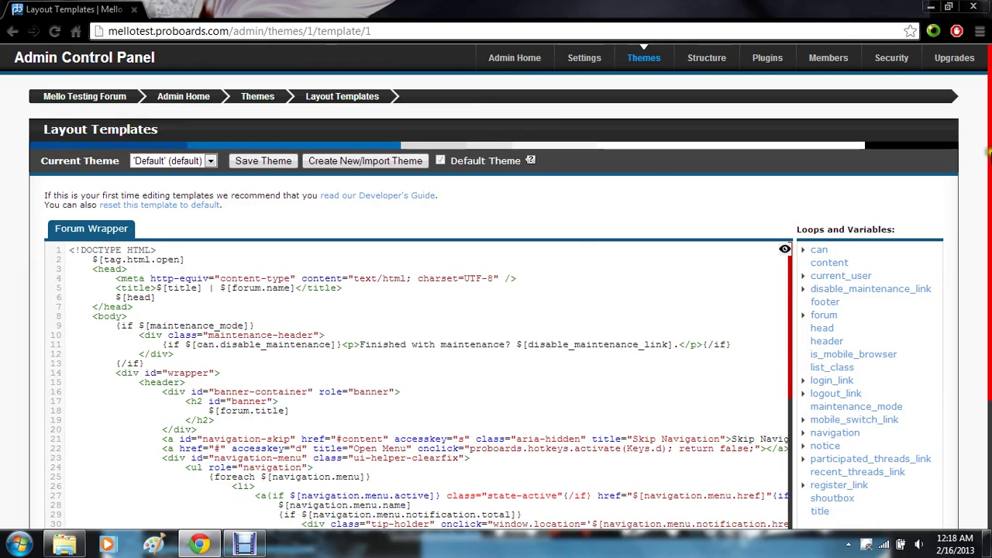
{"action": "left_click_drag", "start_coordinate": [986, 155], "coordinate": [988, 263]}
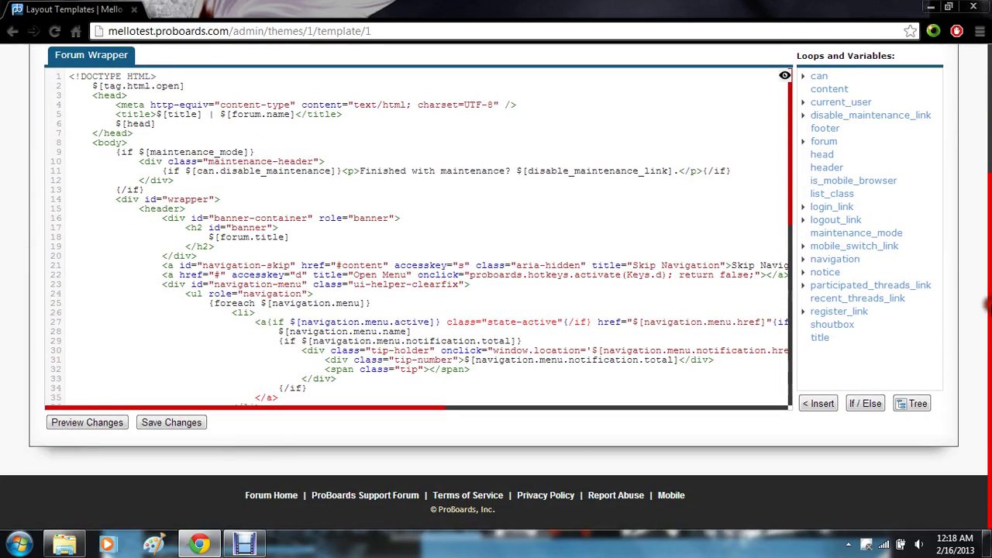
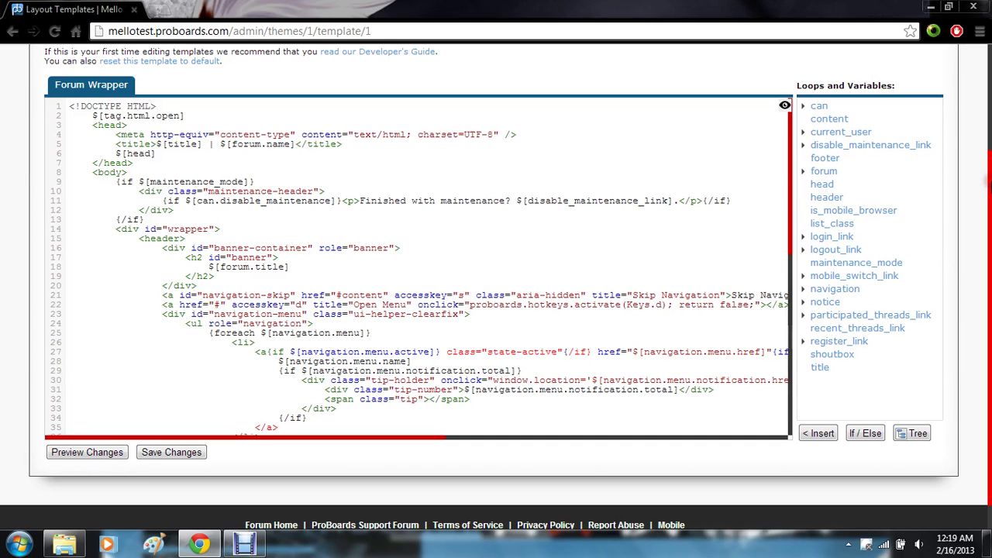
{"action": "mouse_move", "coordinate": [986, 181]}
{"action": "left_mouse_down"}
{"action": "mouse_move", "coordinate": [987, 244]}
{"action": "mouse_move", "coordinate": [987, 170]}
{"action": "left_mouse_up"}
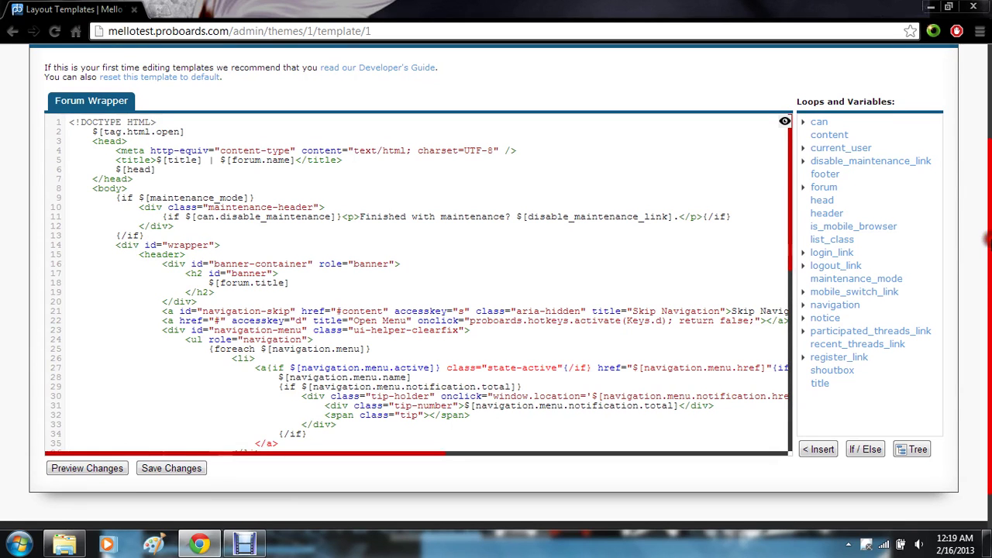
Step: Return to Admin Home and open the Structure section
{"action": "left_click_drag", "start_coordinate": [987, 239], "coordinate": [988, 116]}
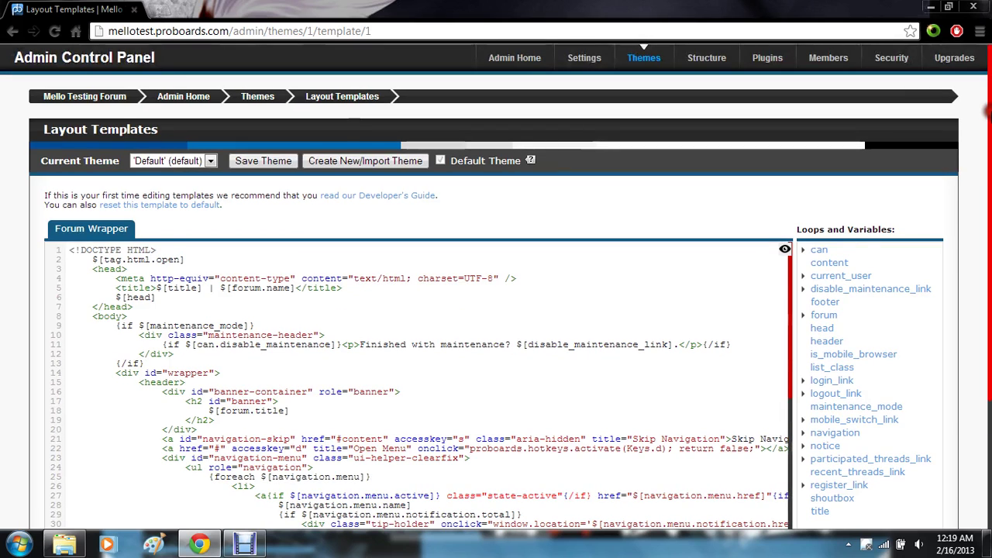
{"action": "left_click", "coordinate": [186, 98]}
{"action": "scroll", "coordinate": [189, 101], "scroll_direction": "down", "scroll_amount": 1}
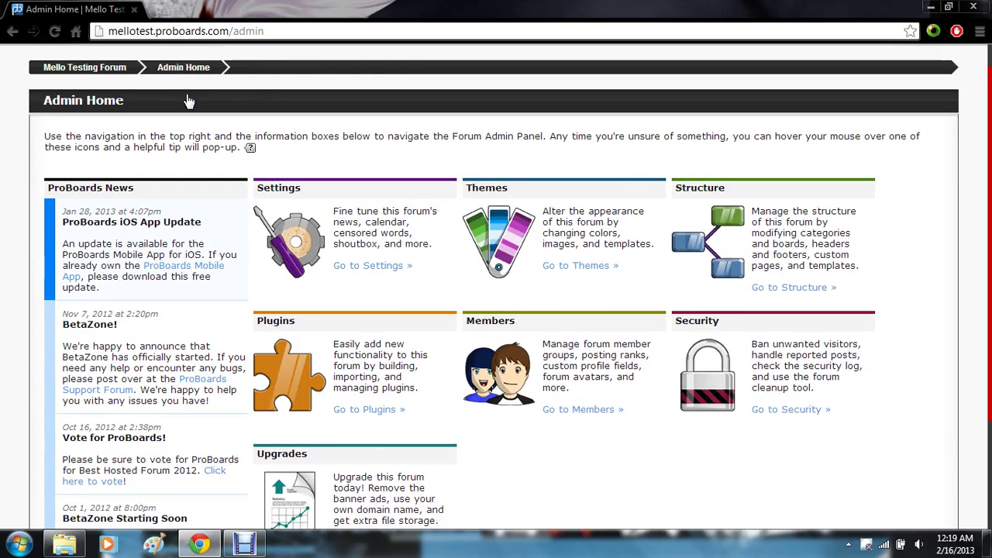
{"action": "scroll", "coordinate": [189, 100], "scroll_direction": "down", "scroll_amount": 1}
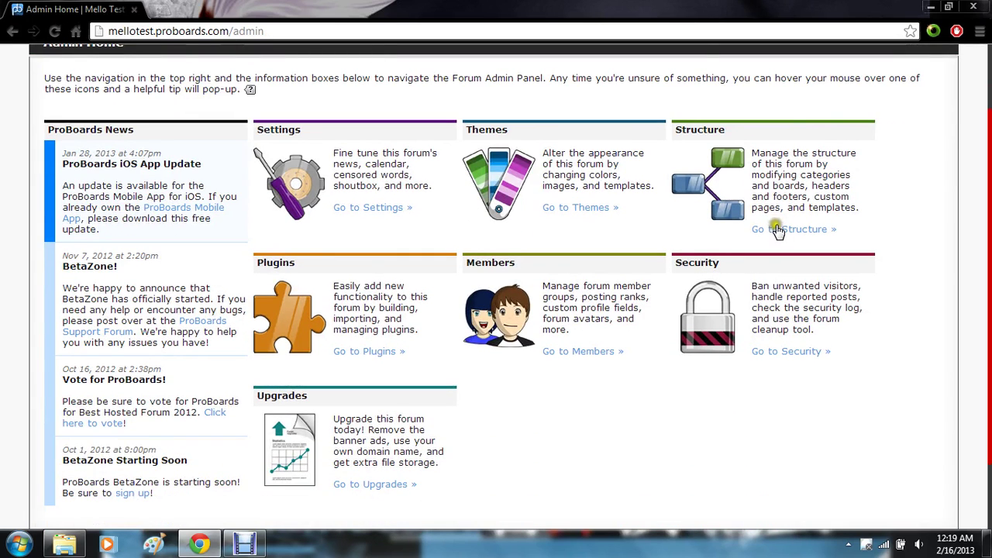
{"action": "left_click", "coordinate": [778, 229]}
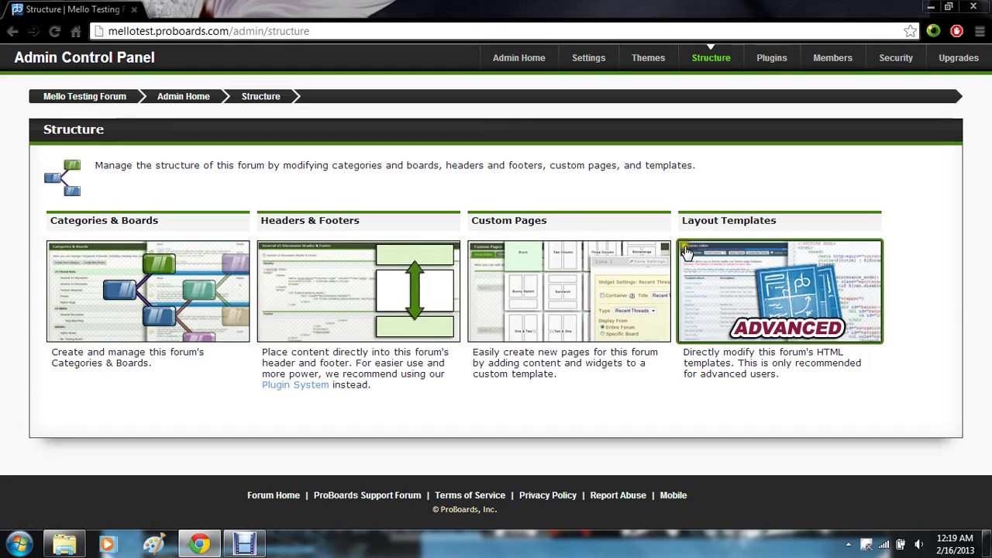
Step: Open Categories & Boards and create a category named Test with the display name Testing Board
{"action": "left_click", "coordinate": [138, 320]}
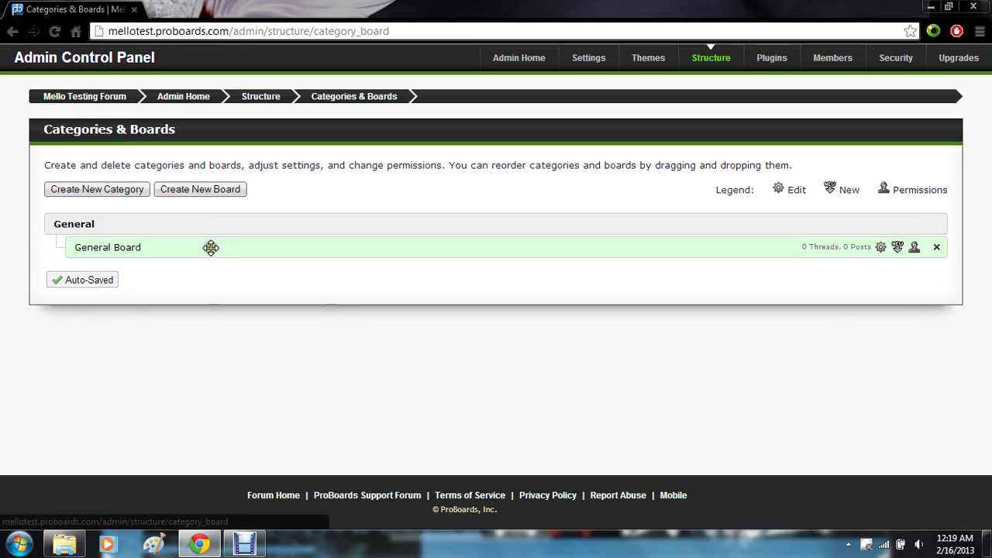
{"action": "left_click", "coordinate": [109, 195]}
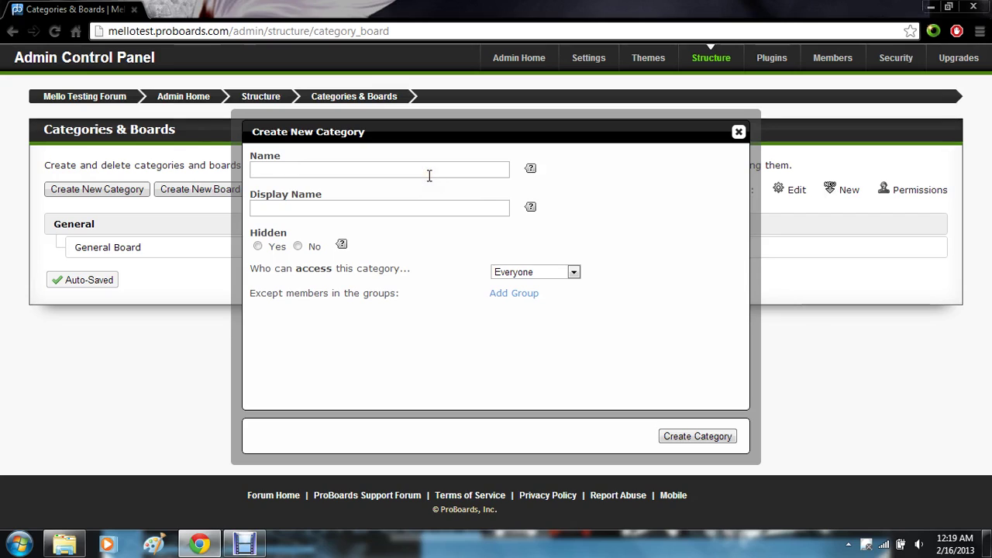
{"action": "type", "text": "Test"}
{"action": "left_click", "coordinate": [382, 213]}
{"action": "left_click", "coordinate": [360, 214]}
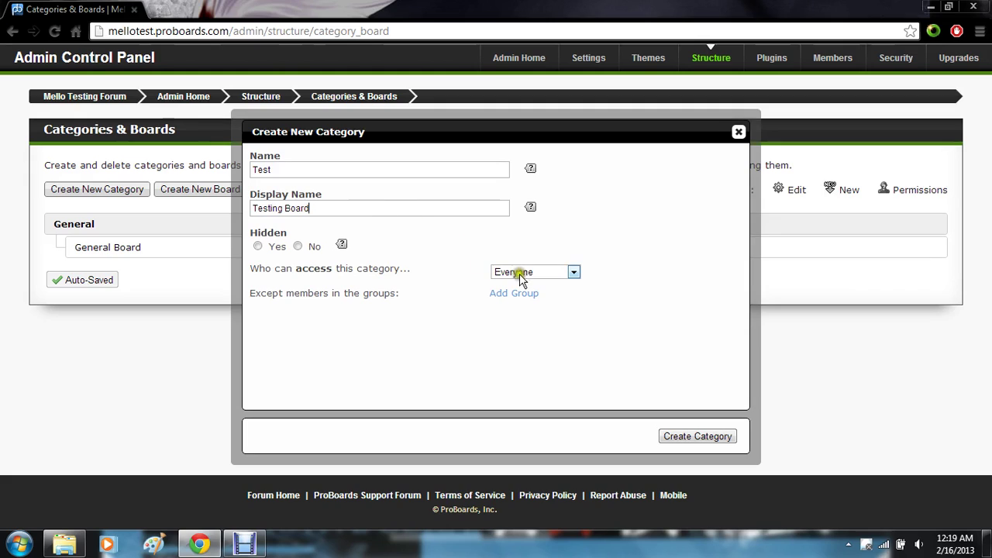
{"action": "left_click", "coordinate": [682, 438]}
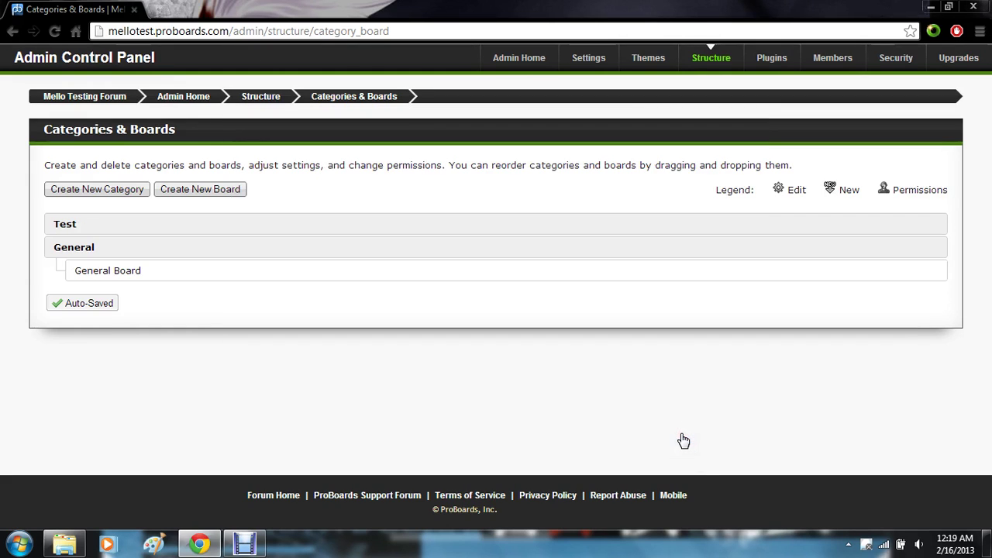
Step: Reorder the categories so that Test sits below General and its board
{"action": "mouse_move", "coordinate": [194, 223]}
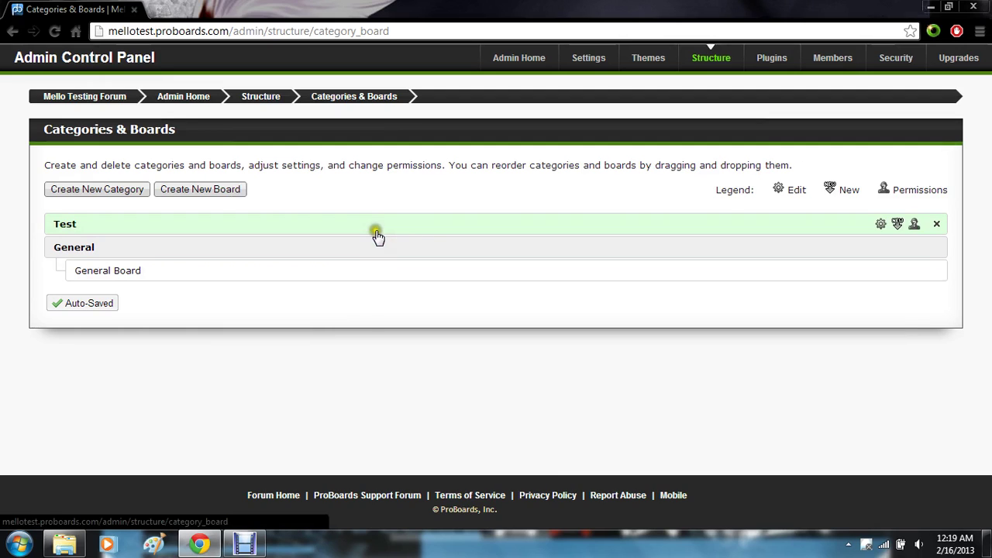
{"action": "left_click_drag", "start_coordinate": [410, 224], "coordinate": [420, 271]}
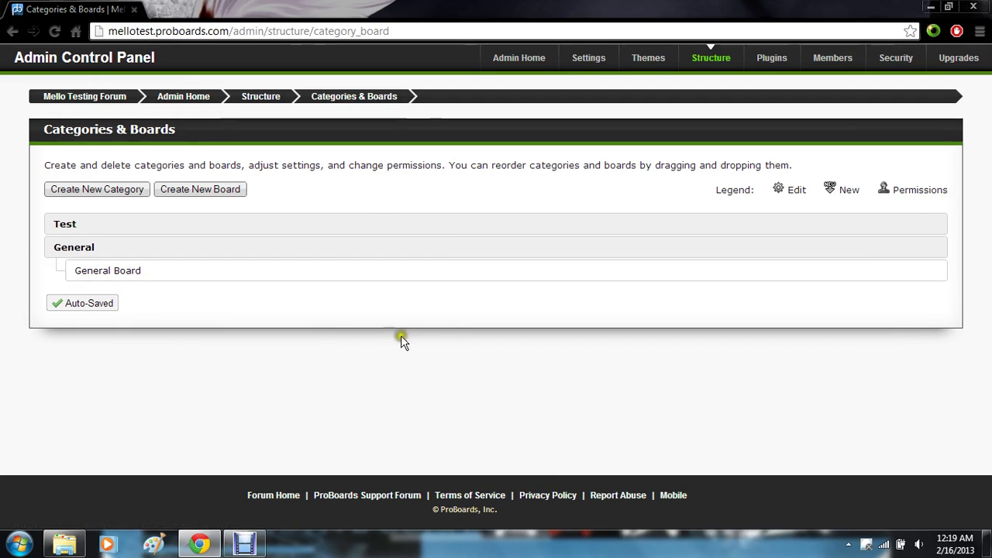
{"action": "left_click_drag", "start_coordinate": [367, 225], "coordinate": [142, 256]}
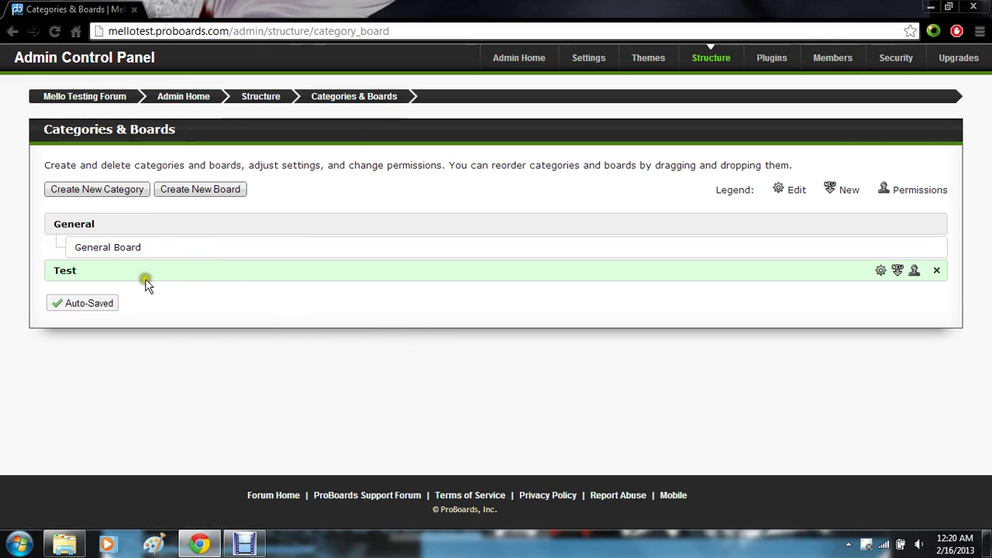
Step: Open mellotest.proboards.com in a new browser tab, check the category order on the forum home page, and return to the admin page
{"action": "left_click", "coordinate": [165, 10]}
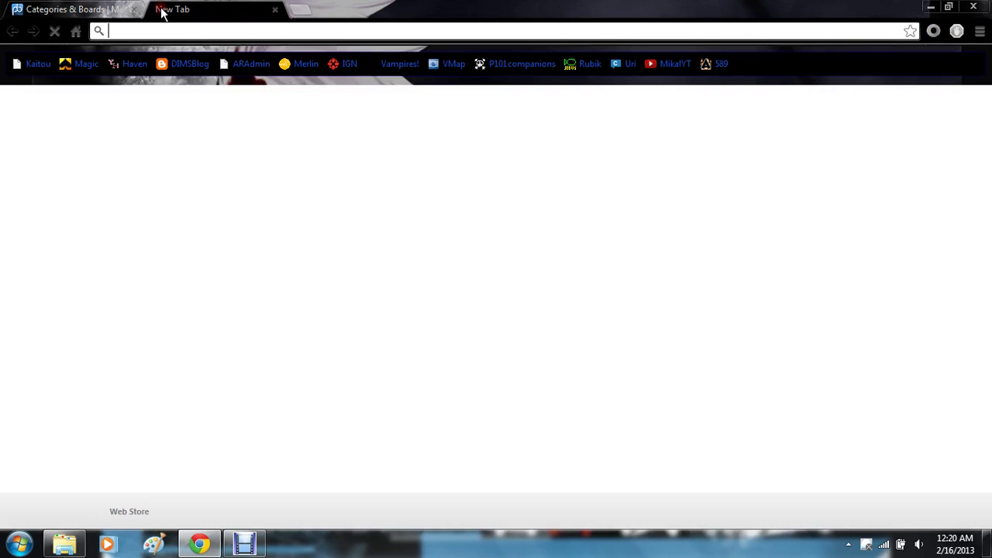
{"action": "type", "text": "mellotest.proboards.com"}
{"action": "key", "text": "Return"}
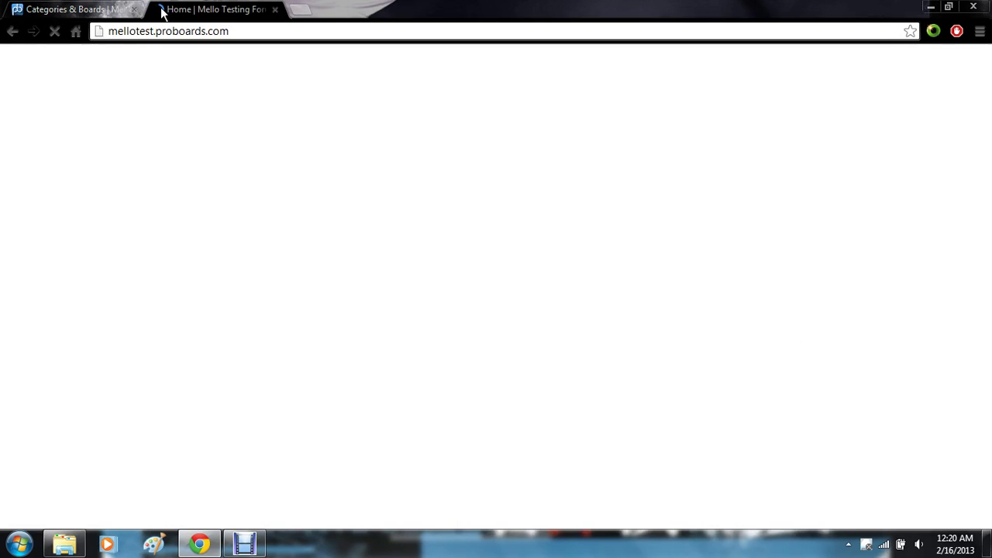
{"action": "key", "text": "Down"}
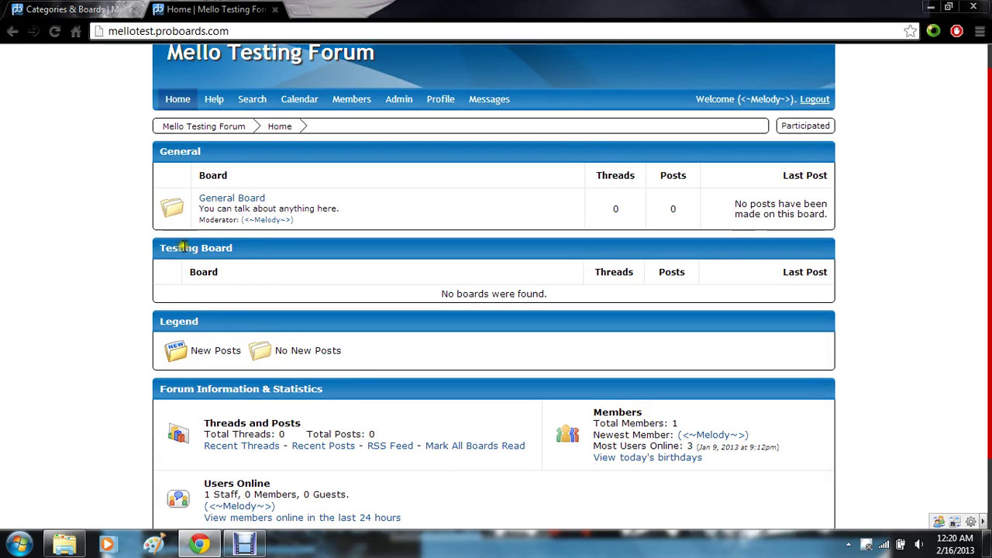
{"action": "left_click", "coordinate": [108, 9]}
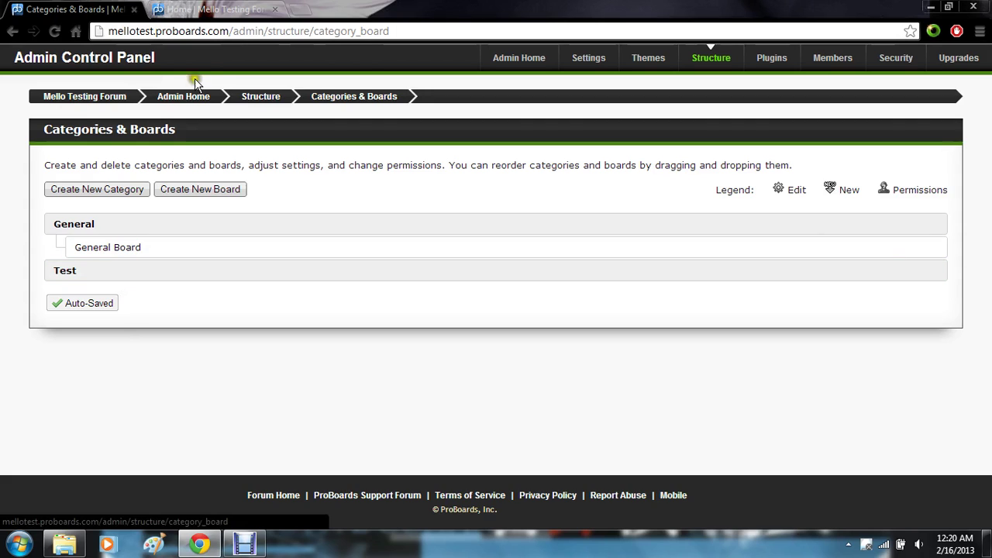
{"action": "left_click", "coordinate": [119, 193]}
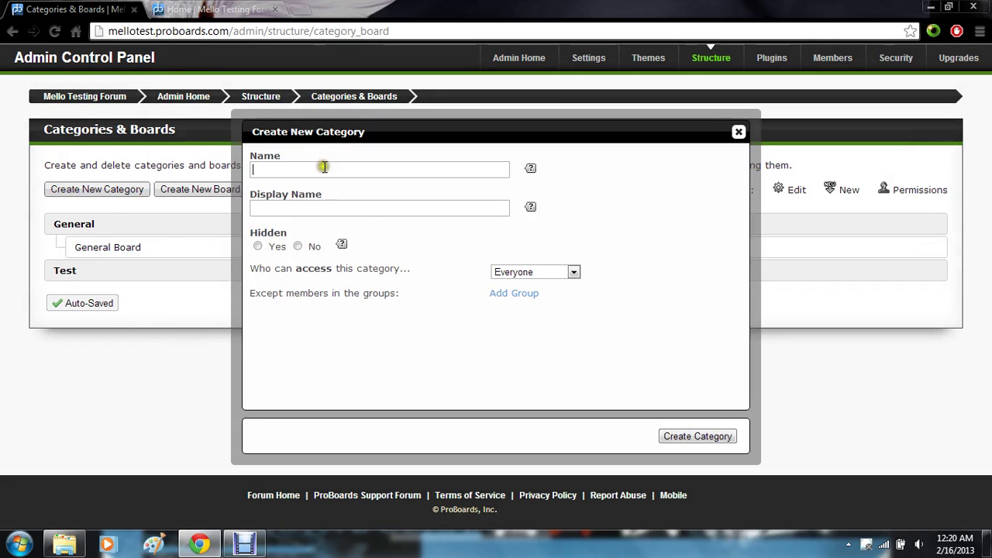
{"action": "left_click", "coordinate": [231, 8]}
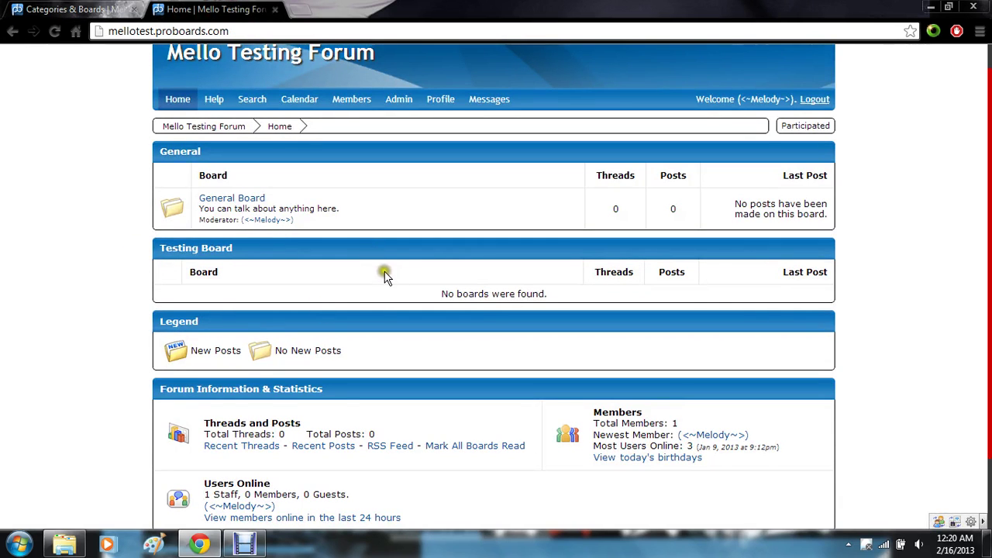
{"action": "left_click", "coordinate": [77, 10]}
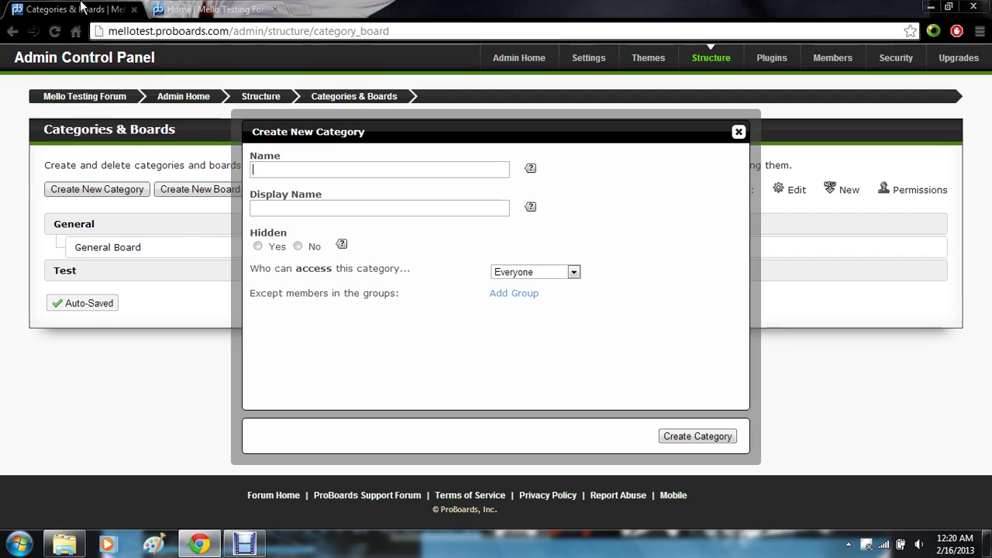
{"action": "left_click", "coordinate": [739, 134]}
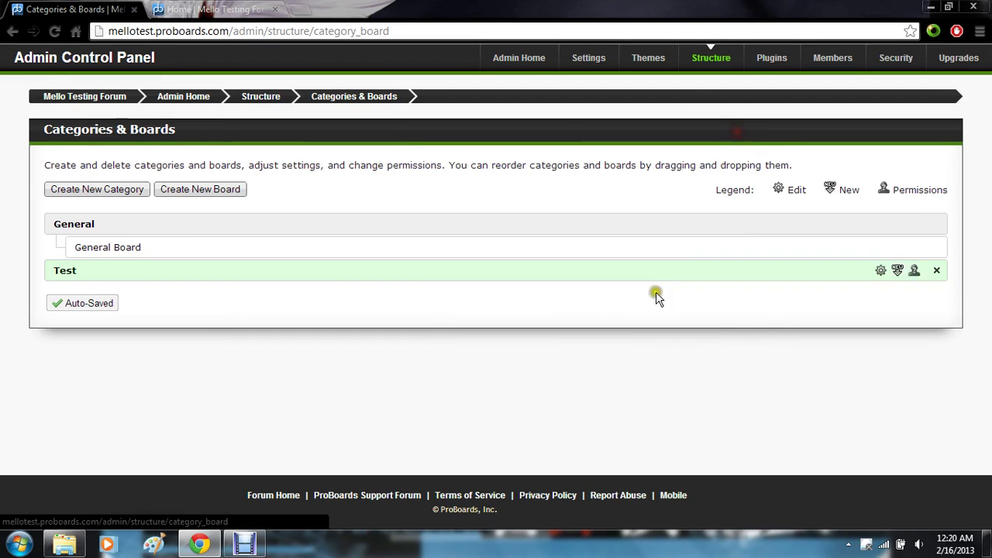
Step: Delete the Test category, entering the verification word Delete and acknowledging that it cannot be recovered
{"action": "left_click", "coordinate": [937, 271]}
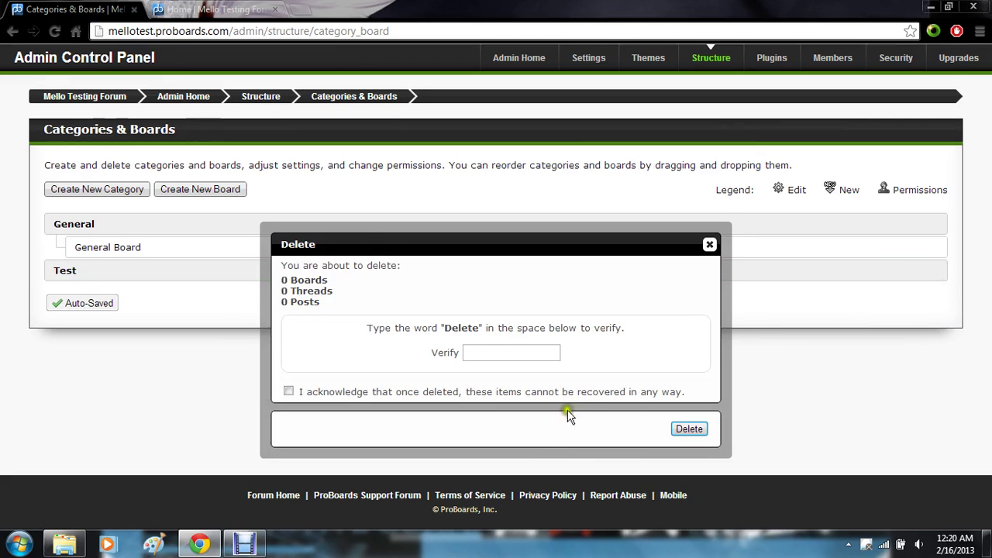
{"action": "left_click", "coordinate": [526, 350]}
{"action": "left_click", "coordinate": [687, 431]}
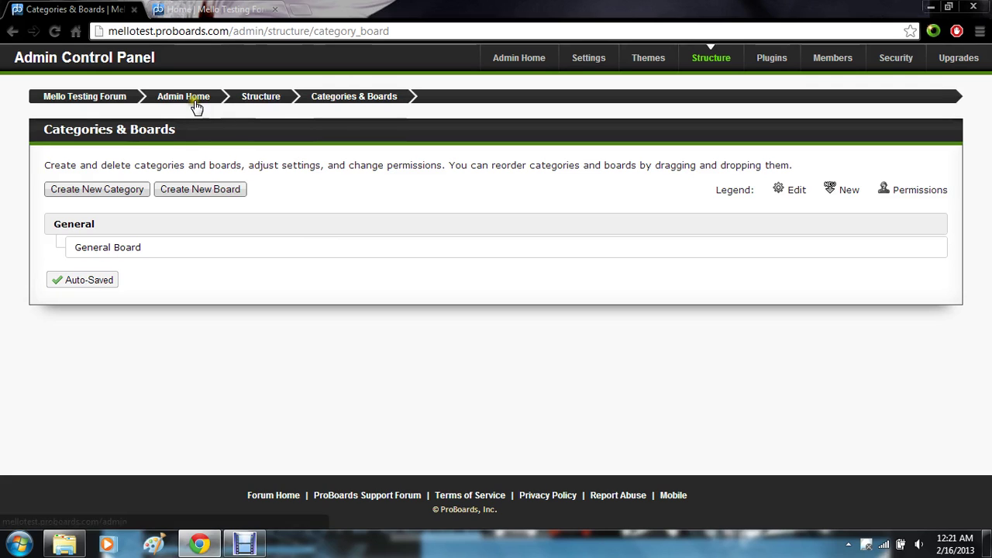
Step: Start a new board in Categories & Boards with the General category as its location, and try to create it without a name
{"action": "left_click", "coordinate": [248, 101]}
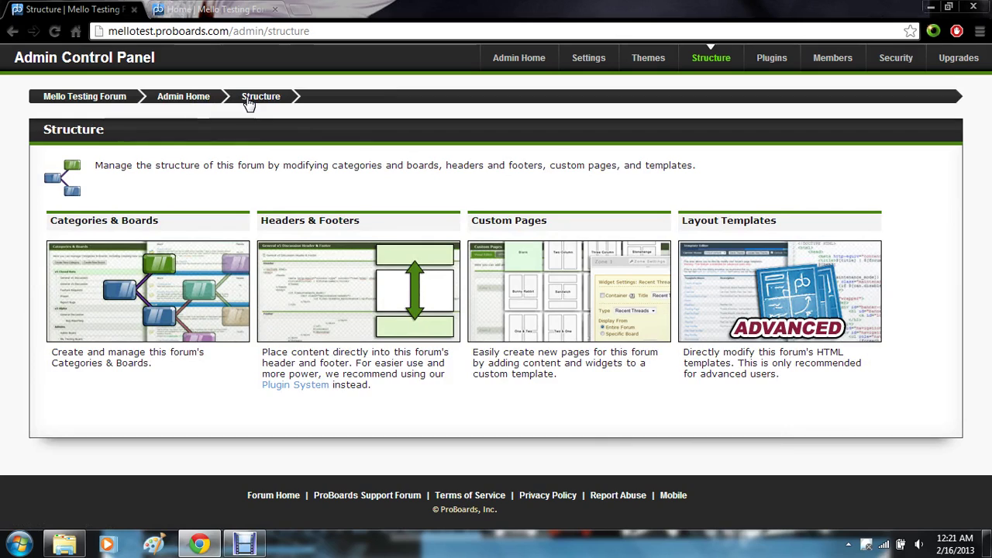
{"action": "left_click", "coordinate": [153, 272]}
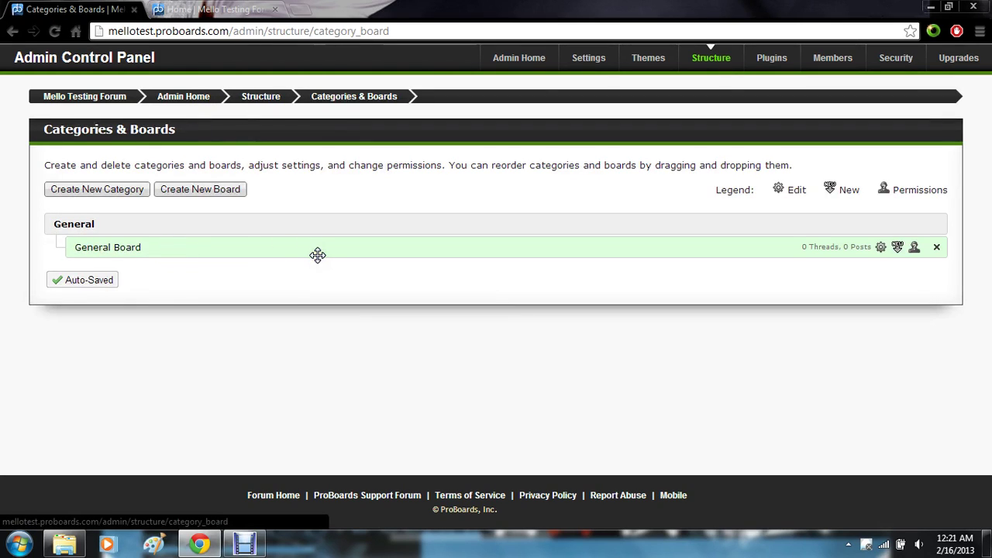
{"action": "left_click", "coordinate": [224, 190]}
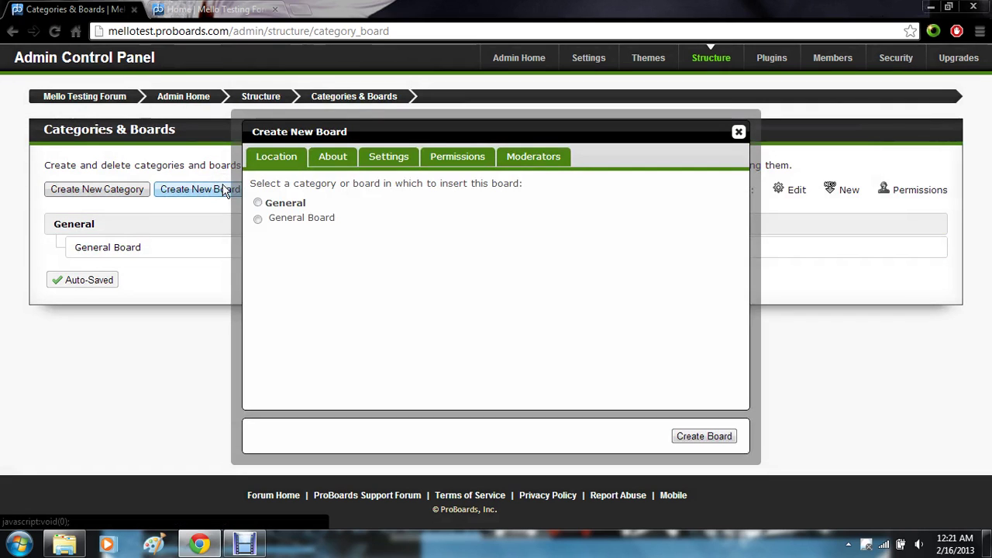
{"action": "left_click", "coordinate": [258, 203]}
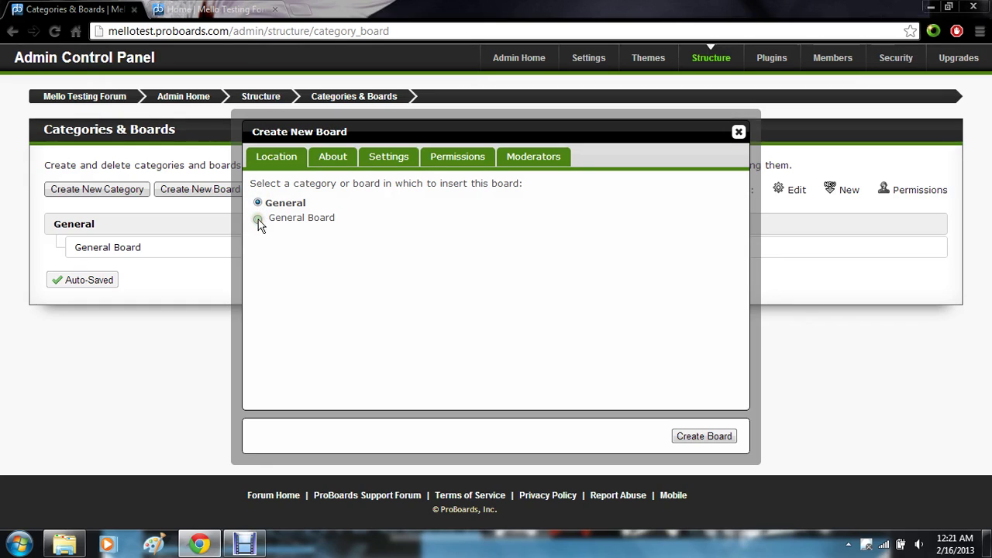
{"action": "left_click", "coordinate": [258, 219]}
{"action": "left_click", "coordinate": [439, 283]}
{"action": "left_click", "coordinate": [258, 203]}
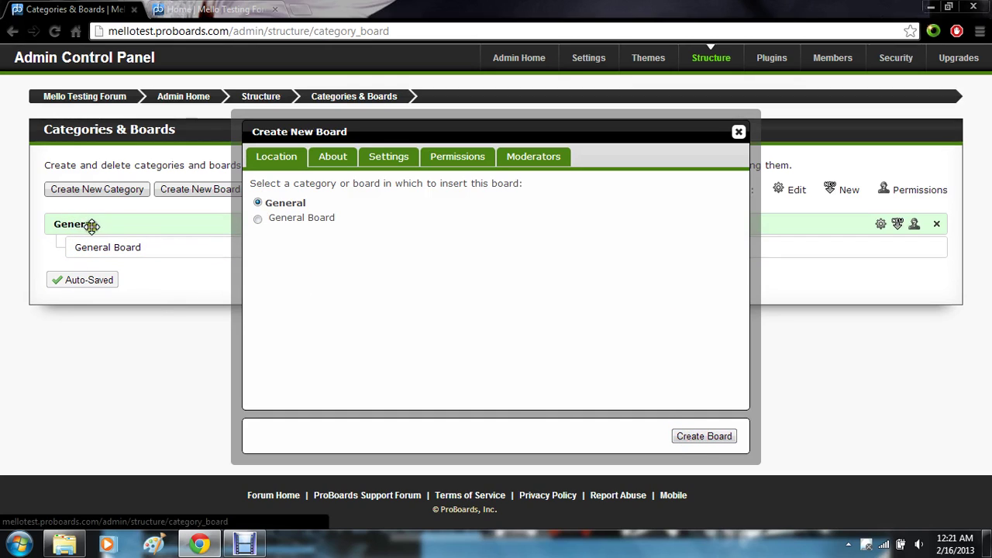
{"action": "left_click", "coordinate": [683, 441]}
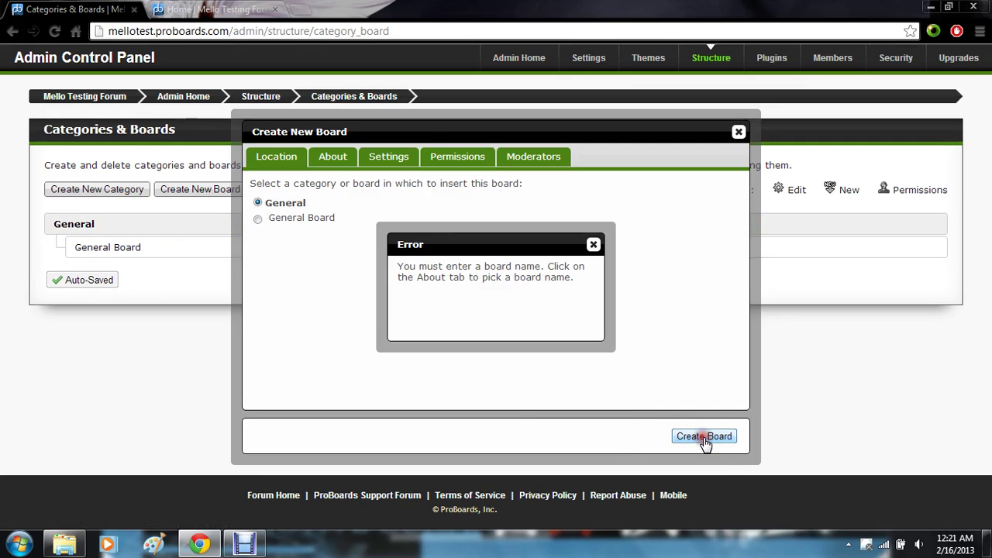
{"action": "left_click", "coordinate": [594, 245]}
Step: Name the board Introductions, with the display name "Introduce Yourself!" and the description "Let us know who you are!"
{"action": "left_click", "coordinate": [332, 158]}
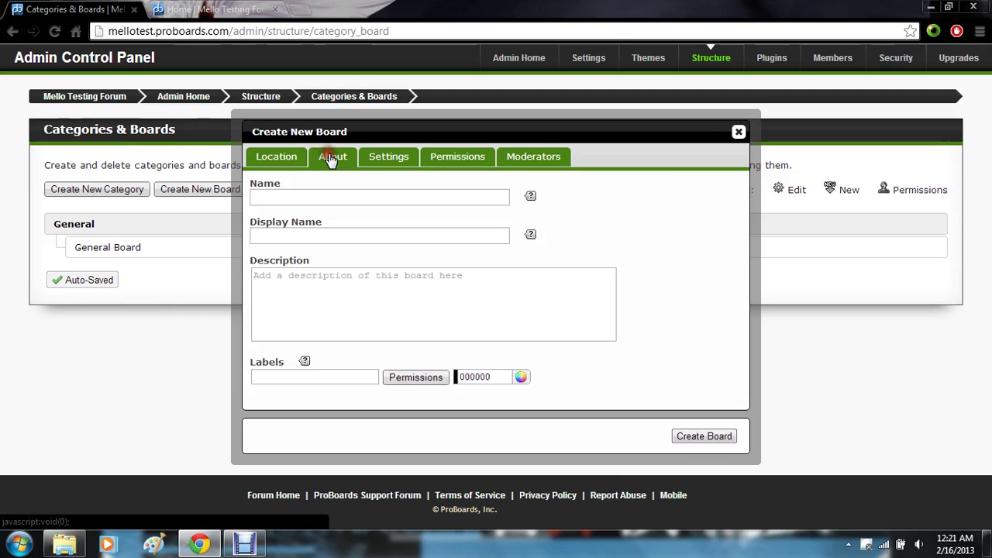
{"action": "left_click", "coordinate": [323, 193]}
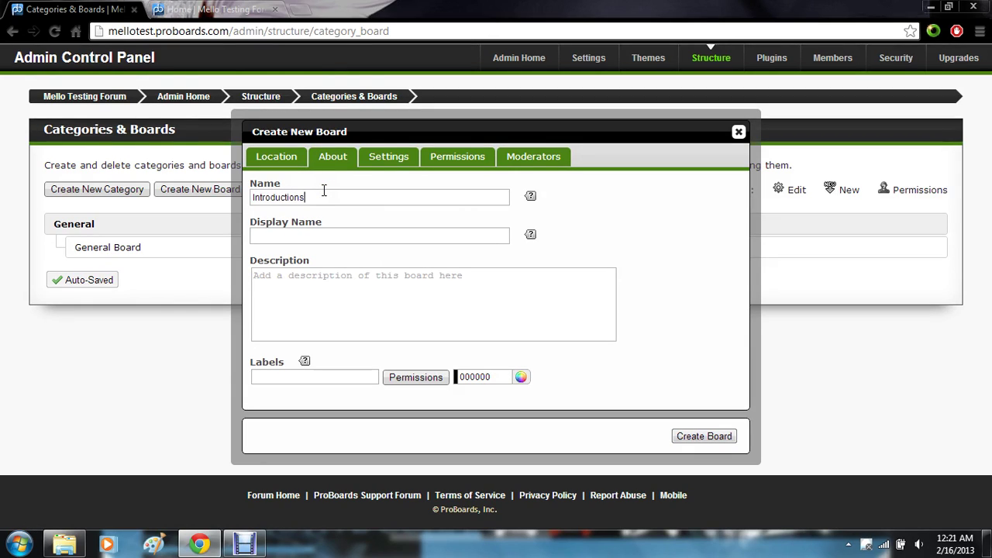
{"action": "left_click", "coordinate": [317, 234]}
{"action": "type", "text": "Introduce Yourself"}
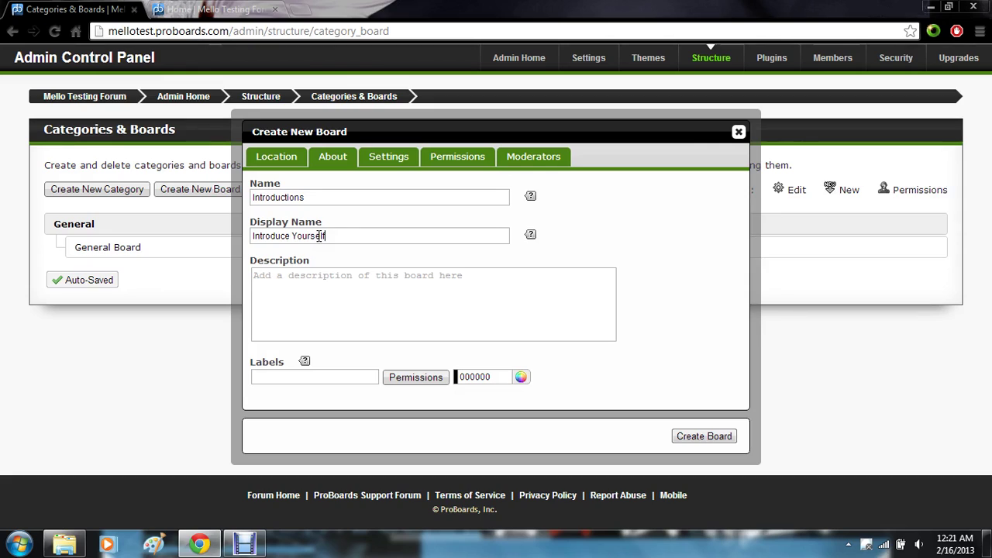
{"action": "left_click", "coordinate": [372, 306]}
{"action": "type", "text": "I"}
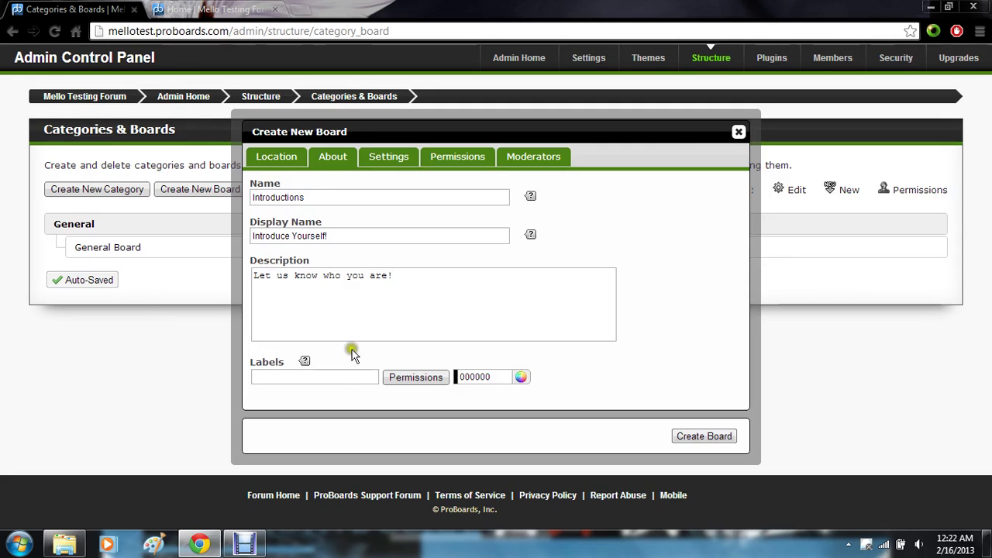
Step: Add a label named Mello in colour 8d1a1a that everyone can view and apply, and create the board
{"action": "left_click", "coordinate": [419, 379]}
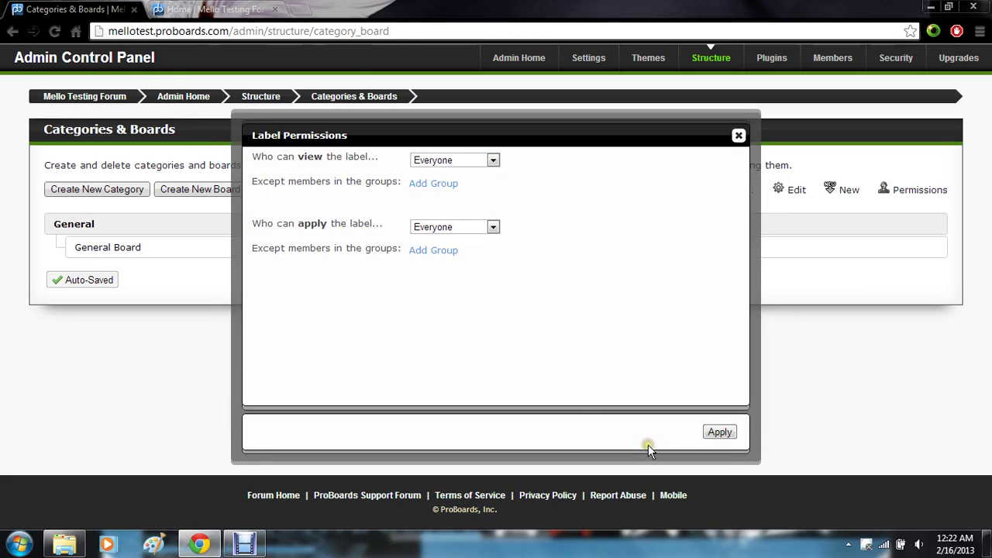
{"action": "left_click", "coordinate": [717, 434]}
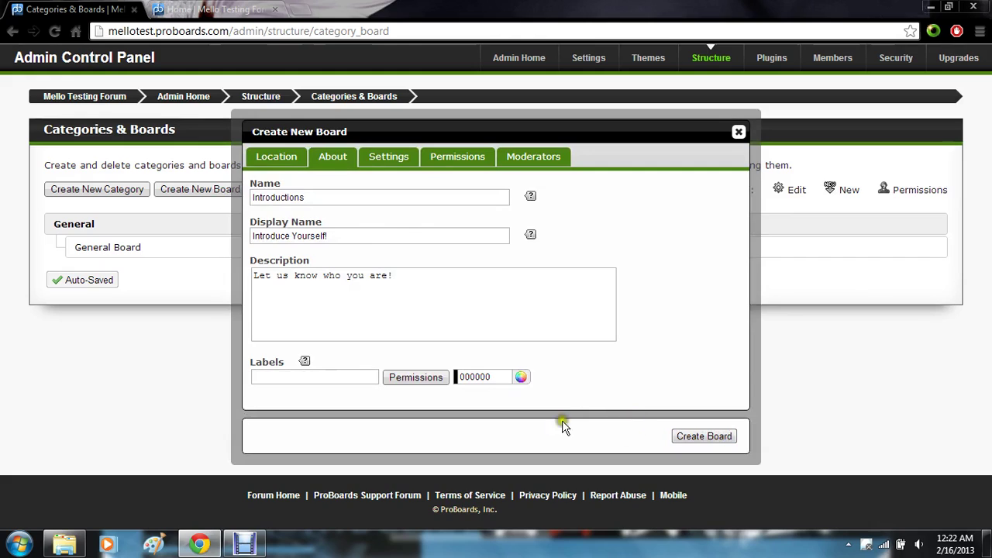
{"action": "left_click", "coordinate": [366, 377]}
{"action": "type", "text": "Mello"}
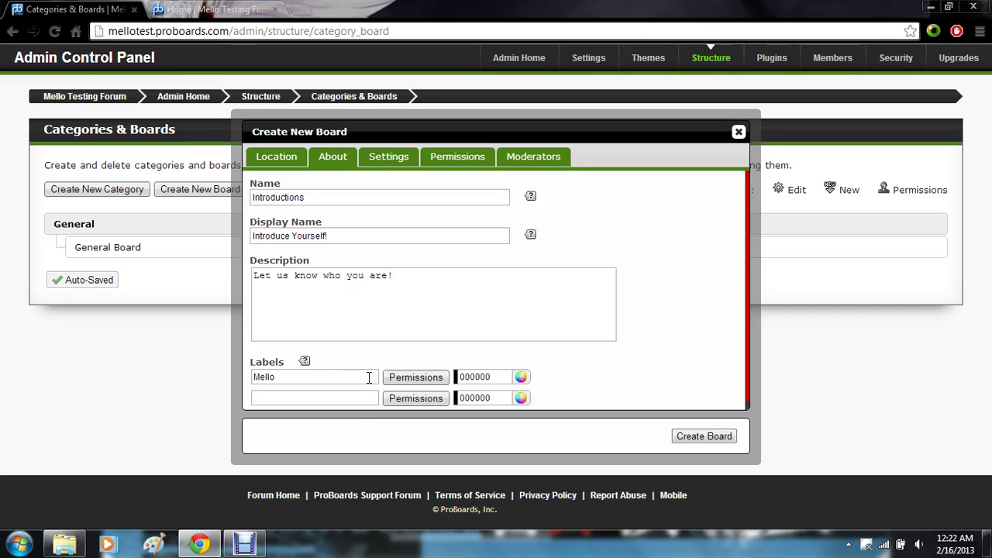
{"action": "left_click", "coordinate": [522, 378]}
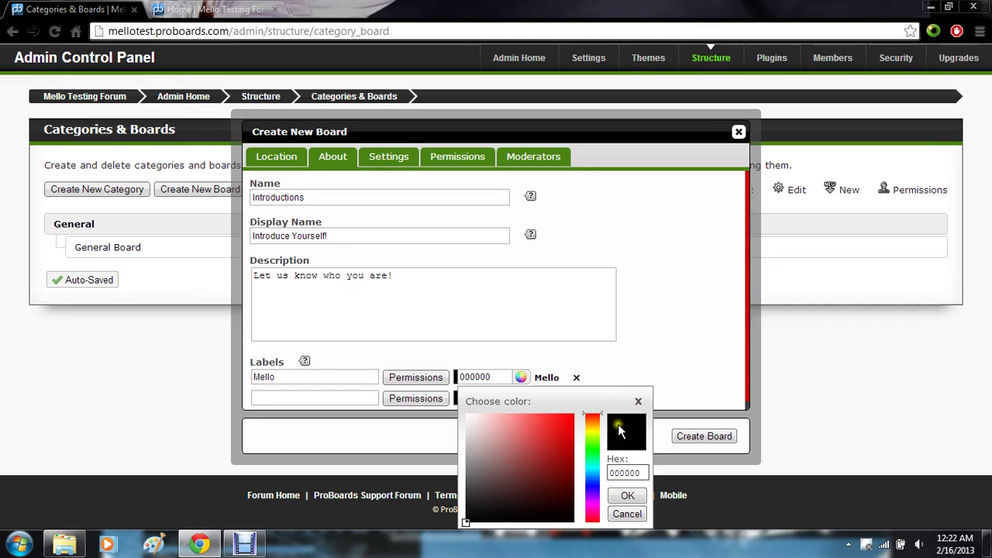
{"action": "left_click", "coordinate": [553, 426]}
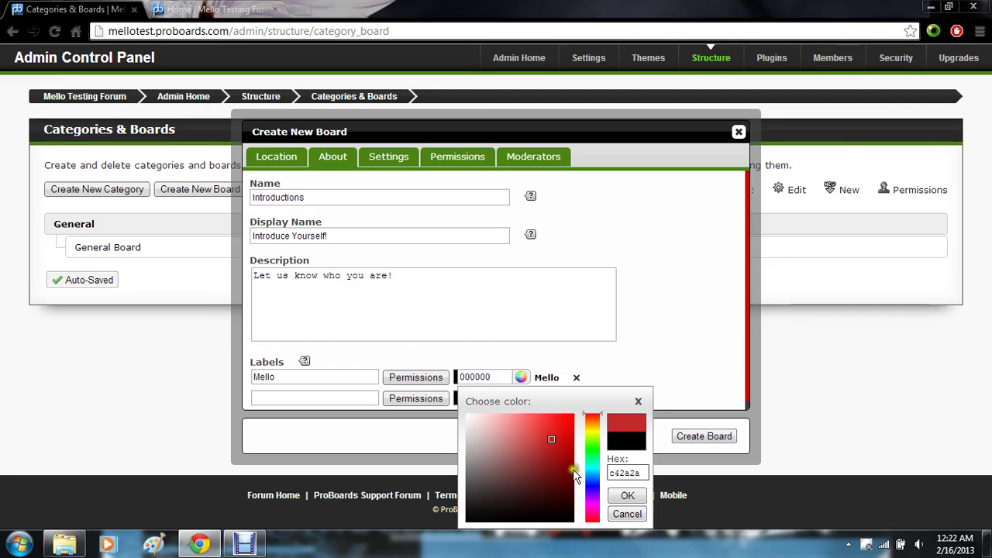
{"action": "left_click", "coordinate": [554, 462]}
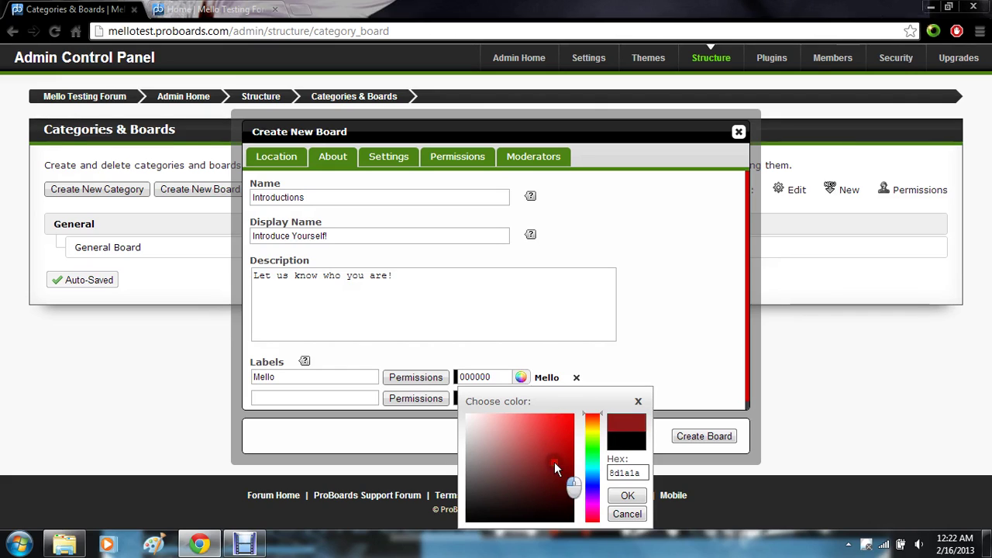
{"action": "left_click", "coordinate": [627, 496]}
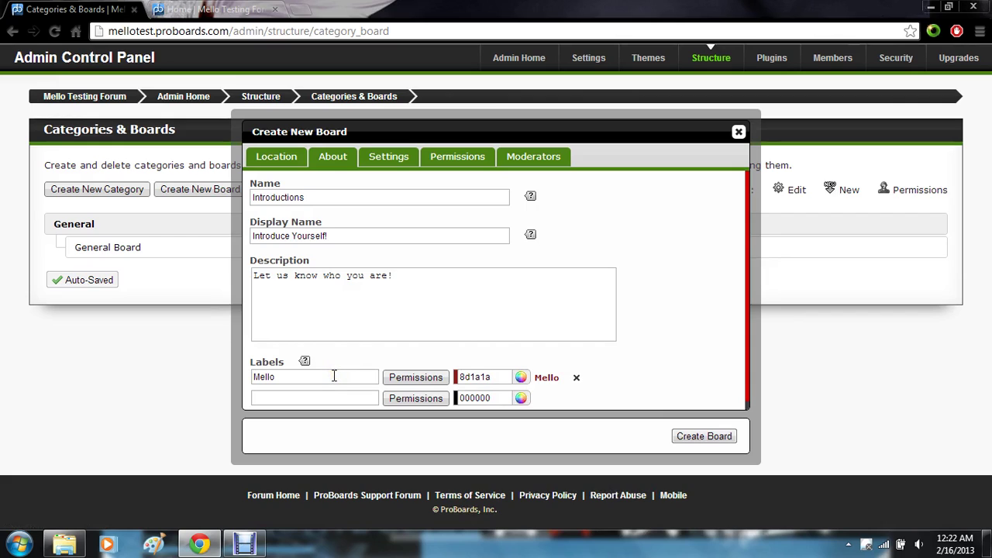
{"action": "left_click", "coordinate": [714, 439]}
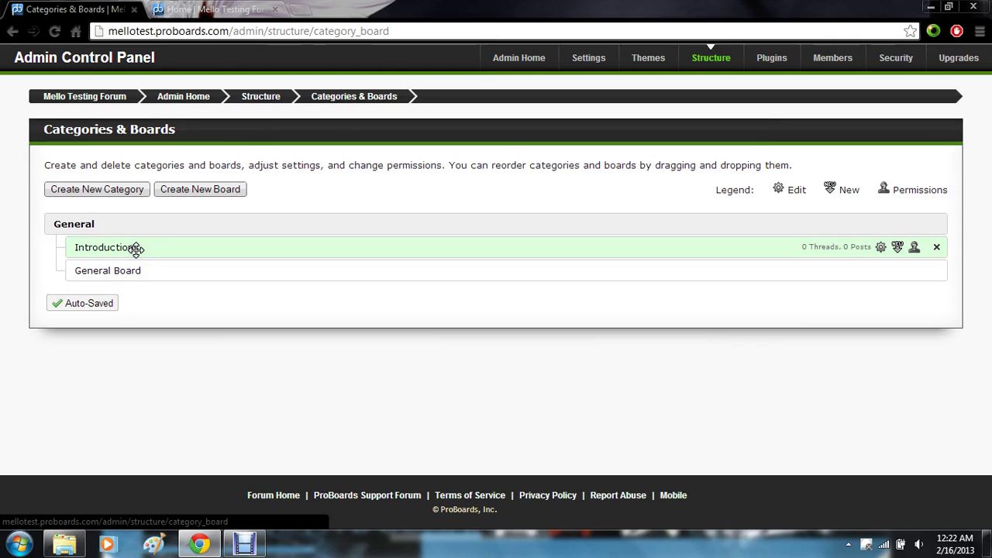
Step: Reload the test forum's home page to check how the new Introductions board appears
{"action": "left_click", "coordinate": [213, 9]}
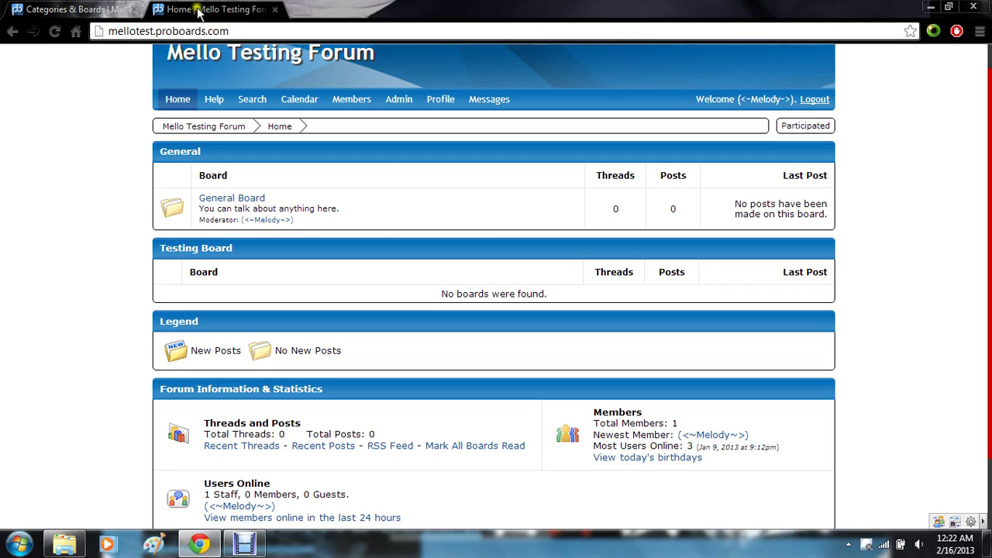
{"action": "left_click", "coordinate": [52, 33]}
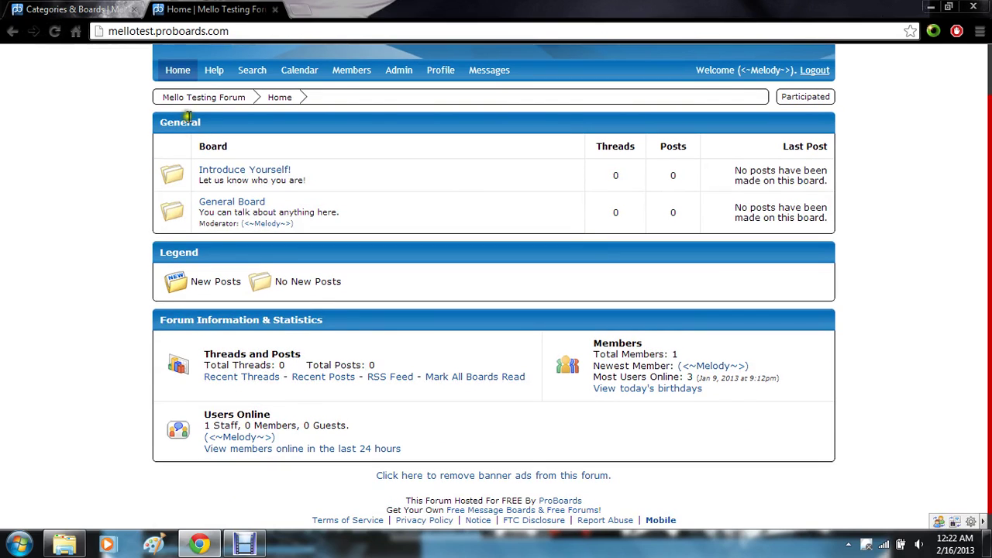
Step: Move the Introductions board below General Board, check the order on the reloaded forum home page, and open the Introduce Yourself! board
{"action": "left_click", "coordinate": [96, 8]}
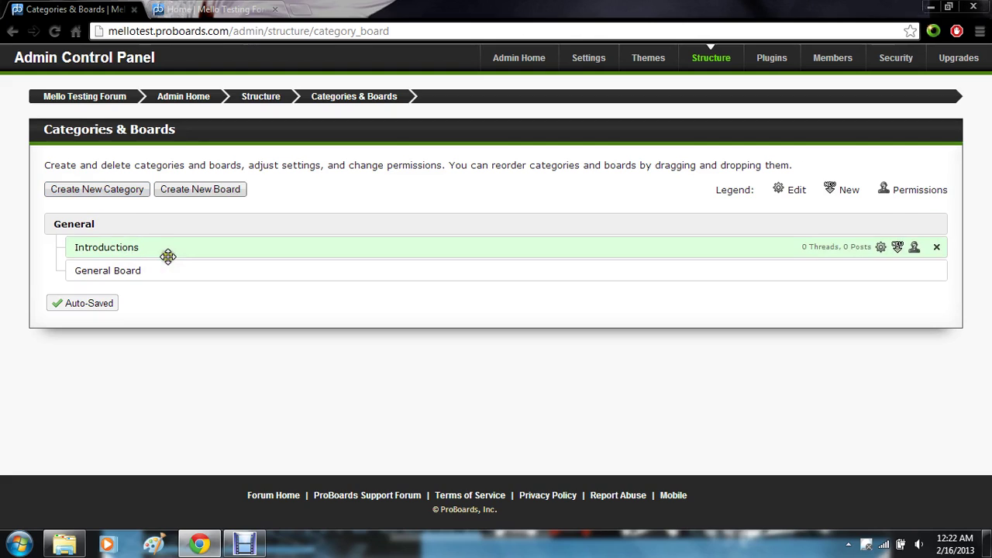
{"action": "left_click_drag", "start_coordinate": [167, 252], "coordinate": [173, 276]}
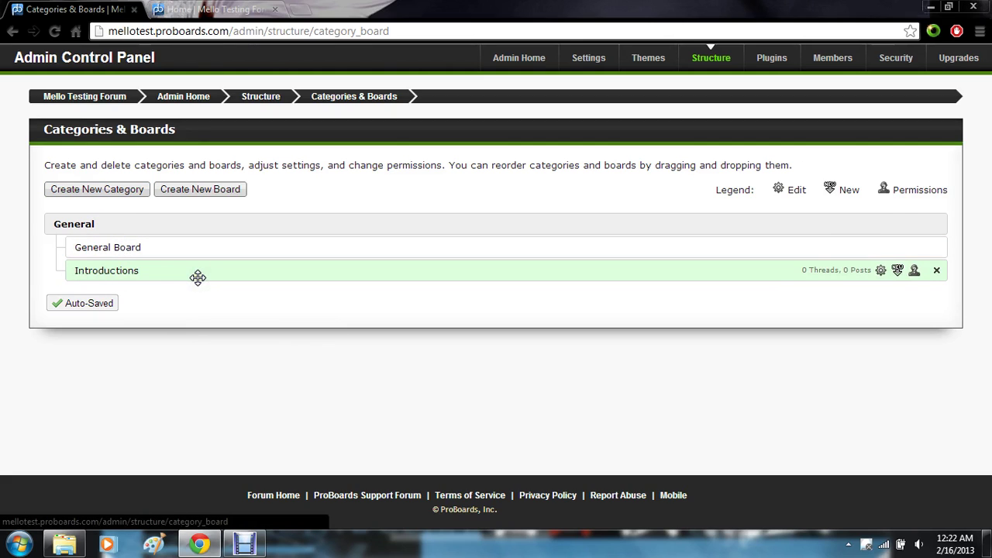
{"action": "left_click", "coordinate": [210, 9]}
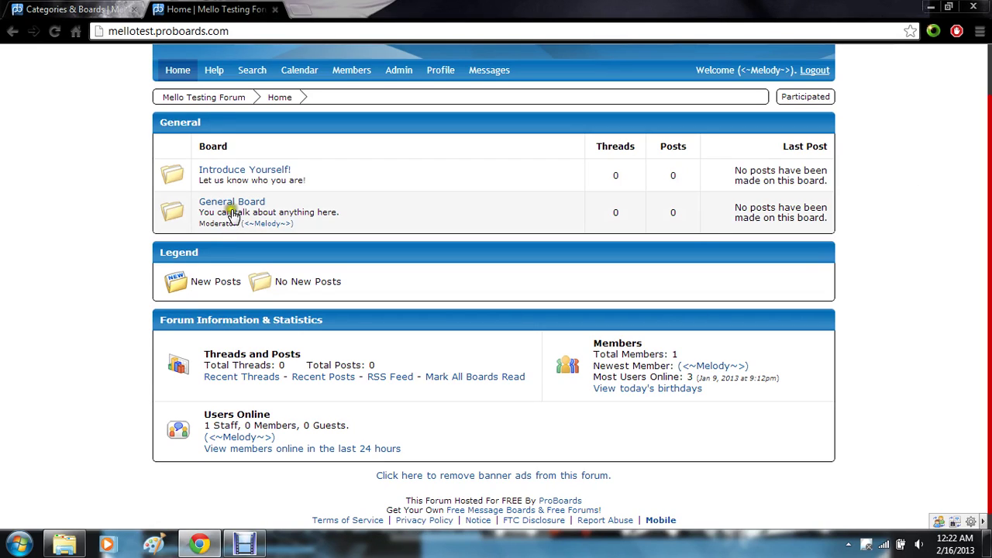
{"action": "left_click", "coordinate": [55, 31]}
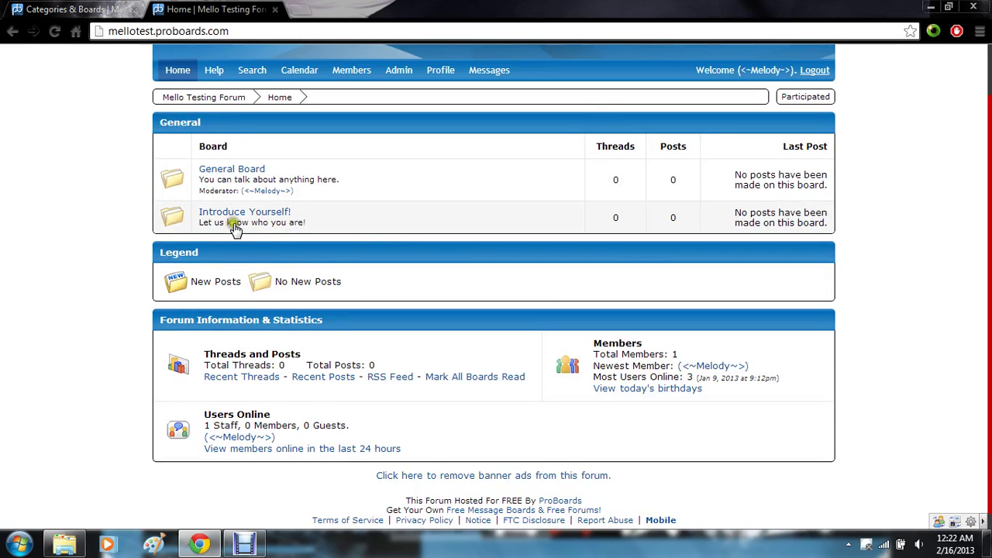
{"action": "left_click", "coordinate": [237, 212]}
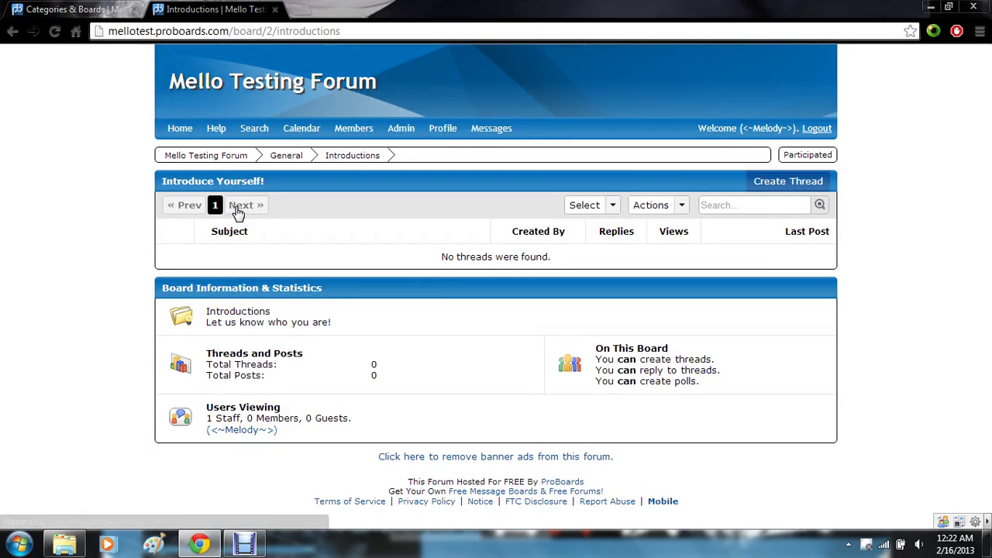
Step: Delete the Introductions board in Categories & Boards, entering the verification word delete and acknowledging that it cannot be recovered
{"action": "left_click", "coordinate": [74, 8]}
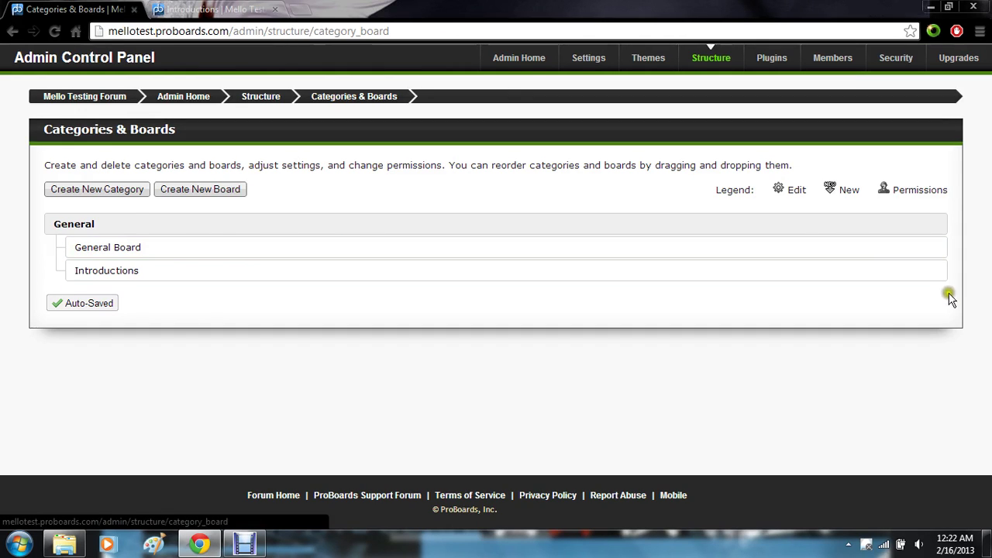
{"action": "left_click", "coordinate": [938, 271]}
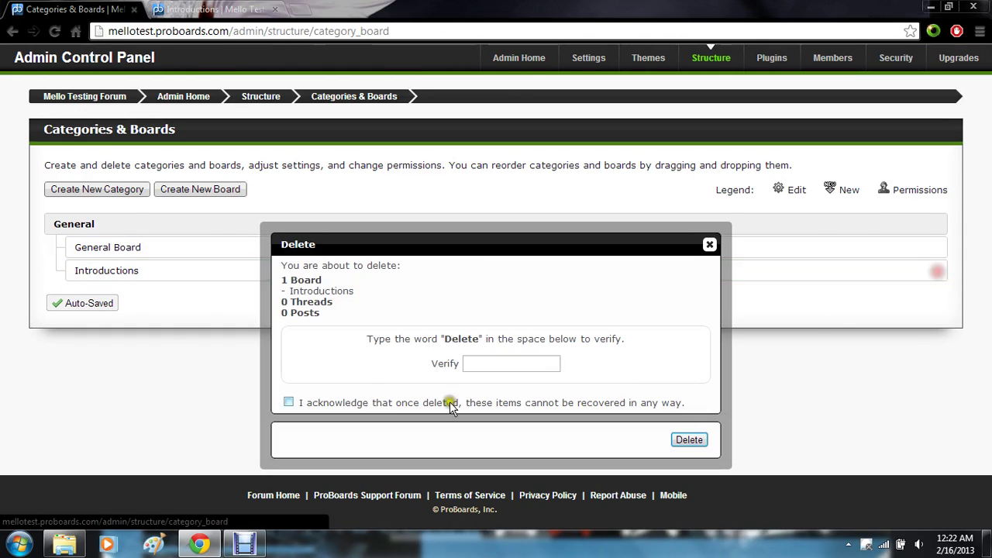
{"action": "left_click", "coordinate": [524, 368]}
{"action": "type", "text": "delete"}
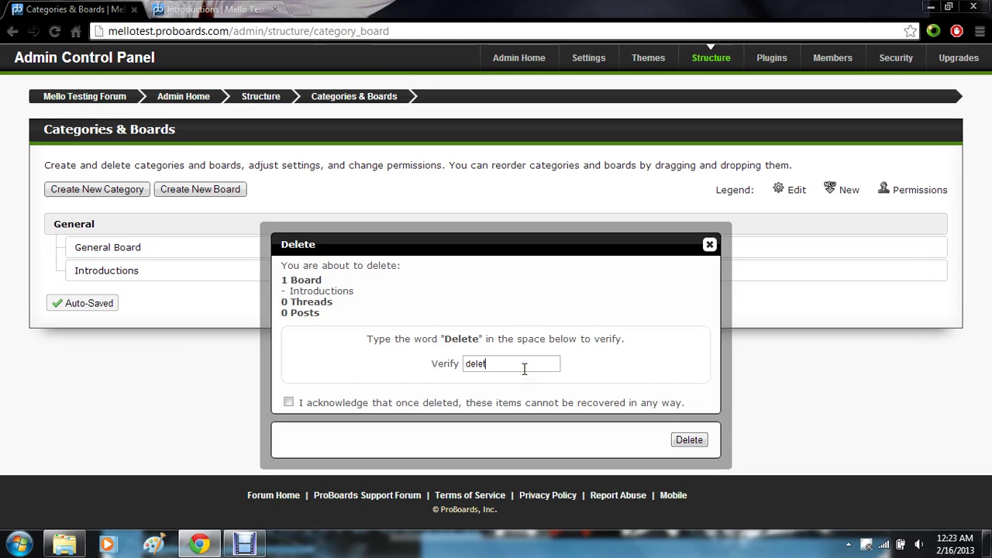
{"action": "left_click", "coordinate": [288, 403]}
{"action": "left_click", "coordinate": [690, 441]}
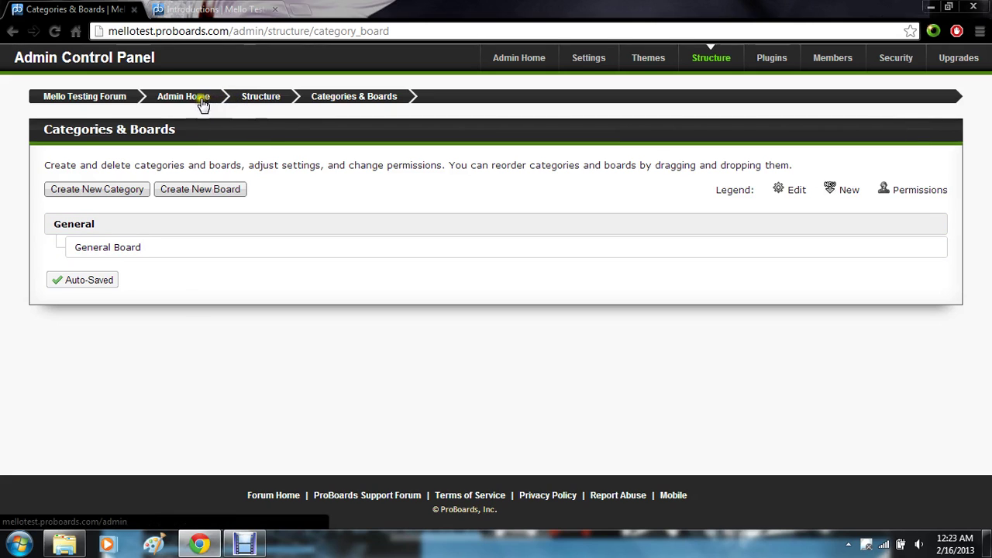
Step: View the Global Header & Footer editor under Headers & Footers, and return to the Structure overview
{"action": "left_click", "coordinate": [257, 97]}
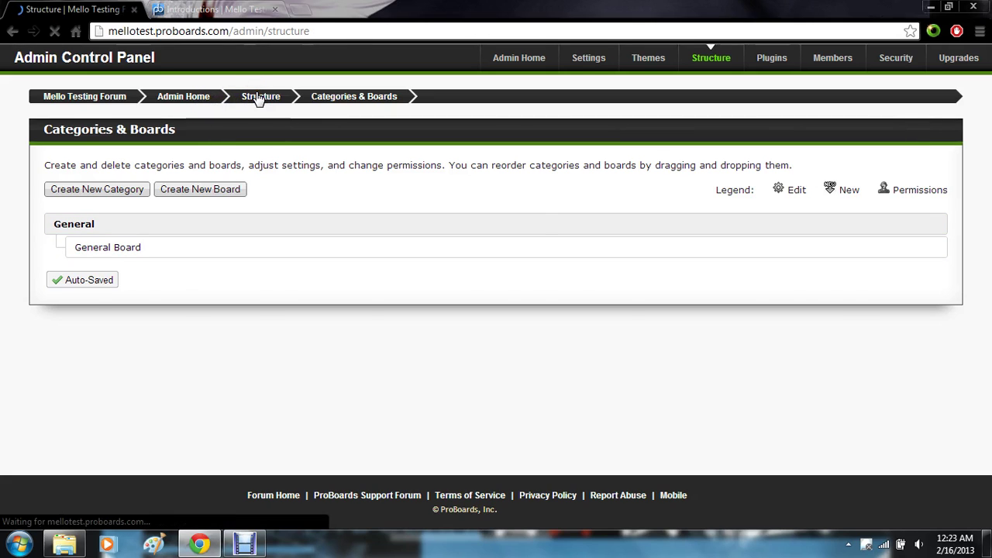
{"action": "left_click", "coordinate": [335, 275]}
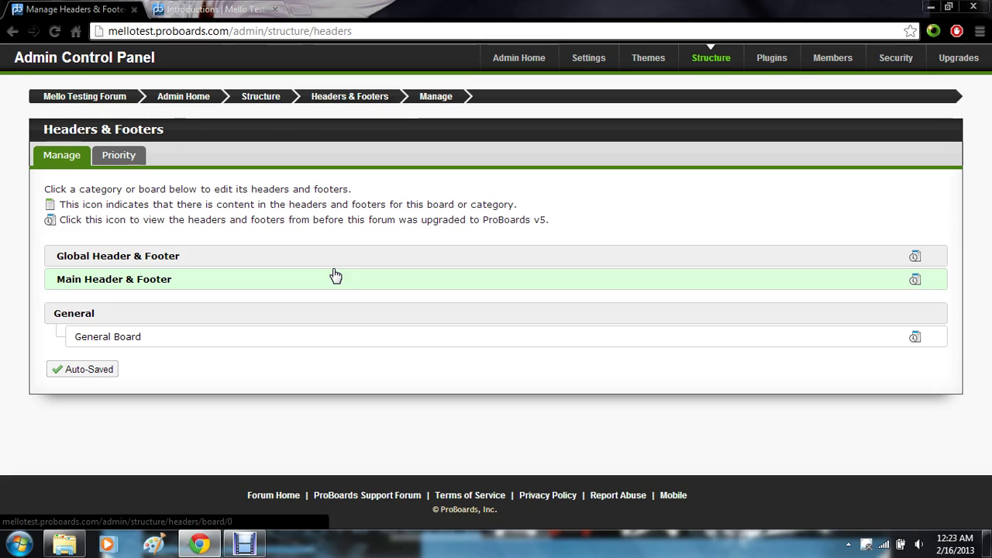
{"action": "left_click", "coordinate": [670, 256]}
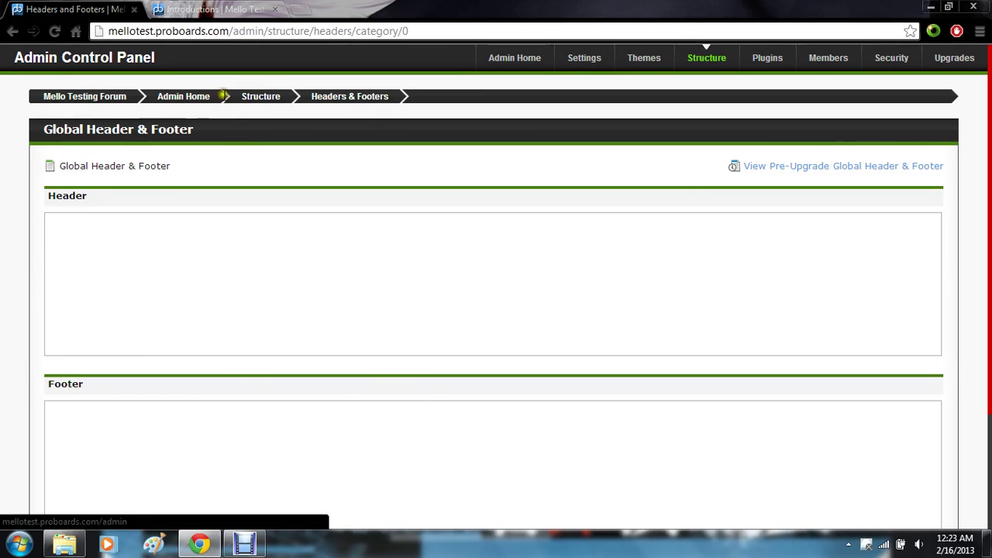
{"action": "left_click", "coordinate": [246, 101]}
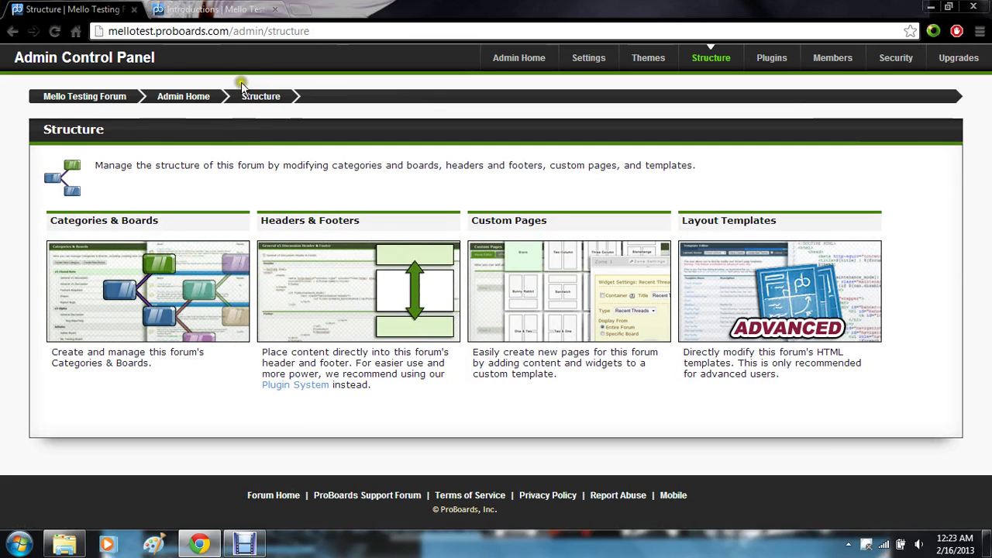
Step: Open the Memories of Magic forum in a new browser tab and start logging in to it
{"action": "left_click", "coordinate": [299, 10]}
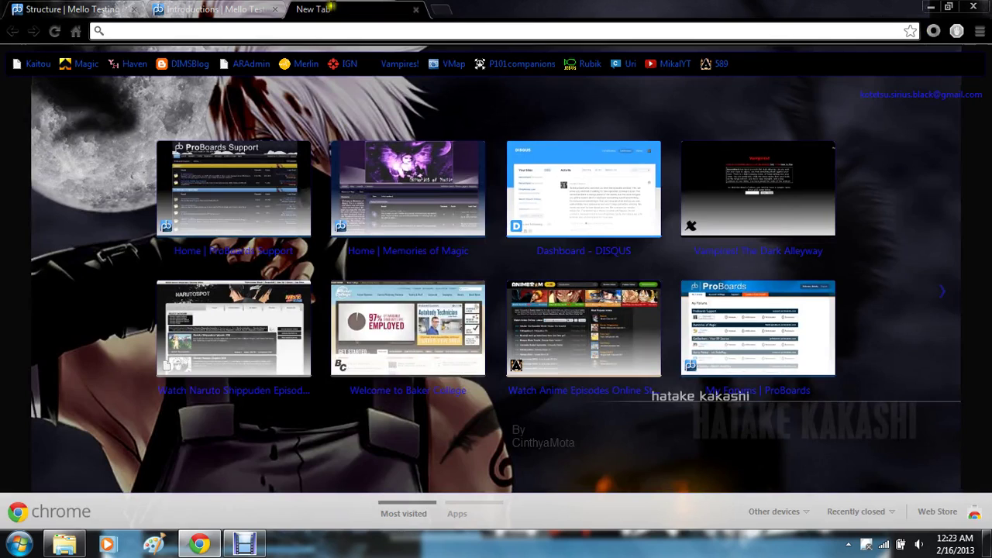
{"action": "left_click", "coordinate": [358, 231]}
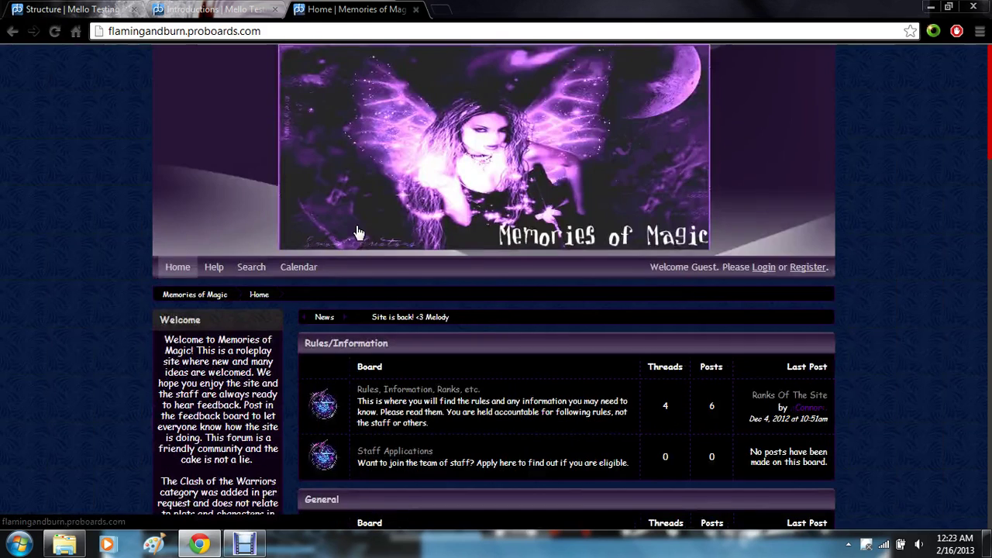
{"action": "left_click", "coordinate": [764, 268]}
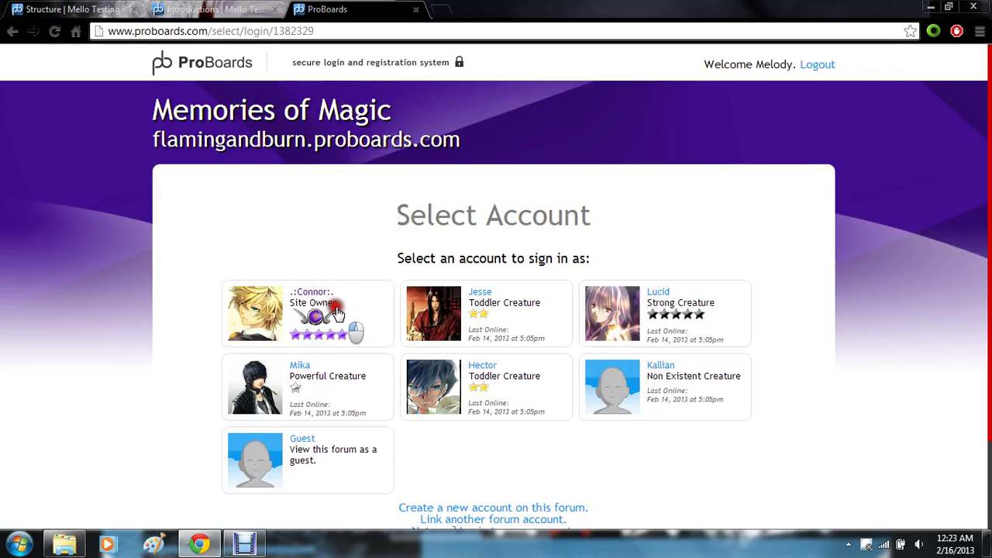
Step: Sign in to Memories of Magic with the Site Owner account and view the chat box on the Member's Talk board
{"action": "left_click", "coordinate": [335, 310]}
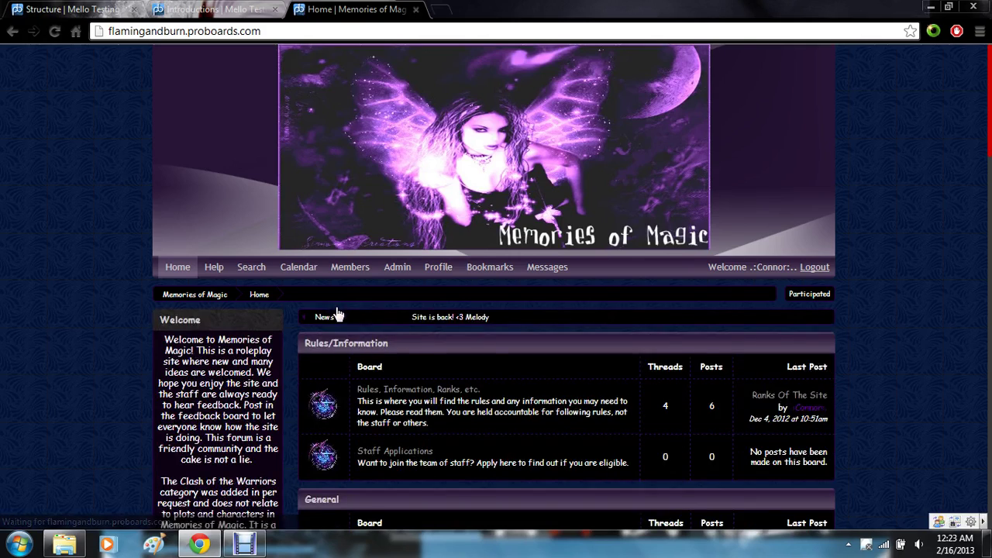
{"action": "scroll", "coordinate": [339, 314], "scroll_direction": "down", "scroll_amount": 1}
{"action": "scroll", "coordinate": [338, 314], "scroll_direction": "down", "scroll_amount": 5}
{"action": "scroll", "coordinate": [337, 312], "scroll_direction": "down", "scroll_amount": 1}
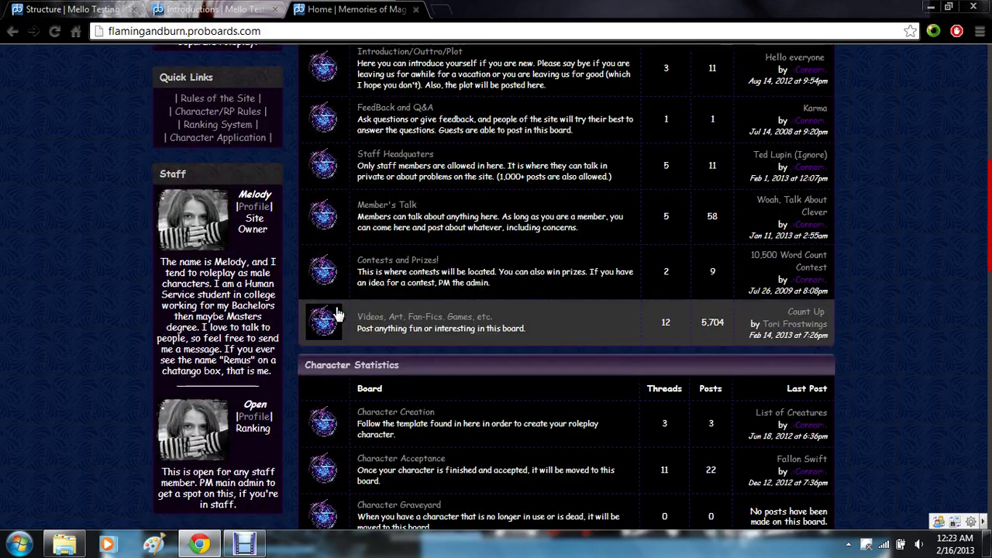
{"action": "left_click", "coordinate": [391, 206]}
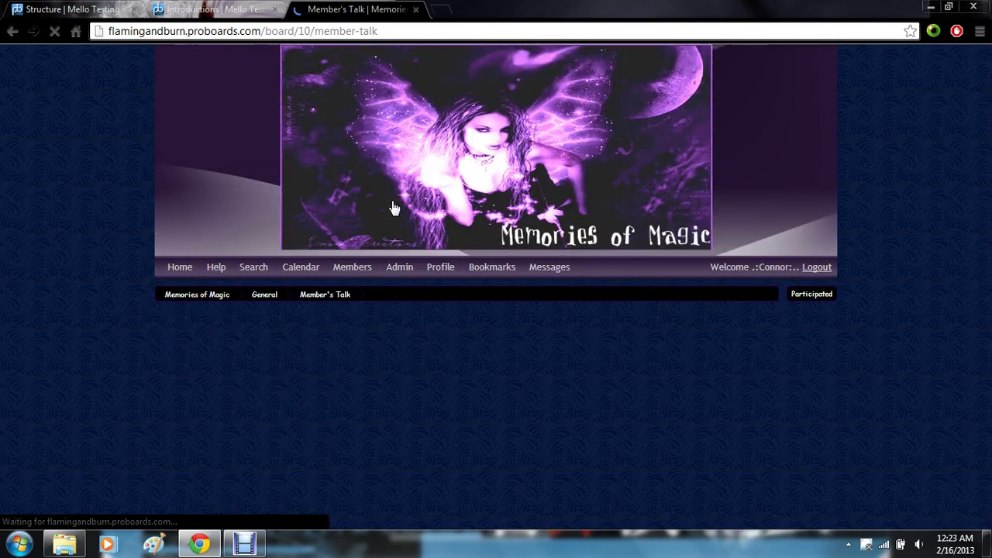
{"action": "scroll", "coordinate": [393, 207], "scroll_direction": "down", "scroll_amount": 1}
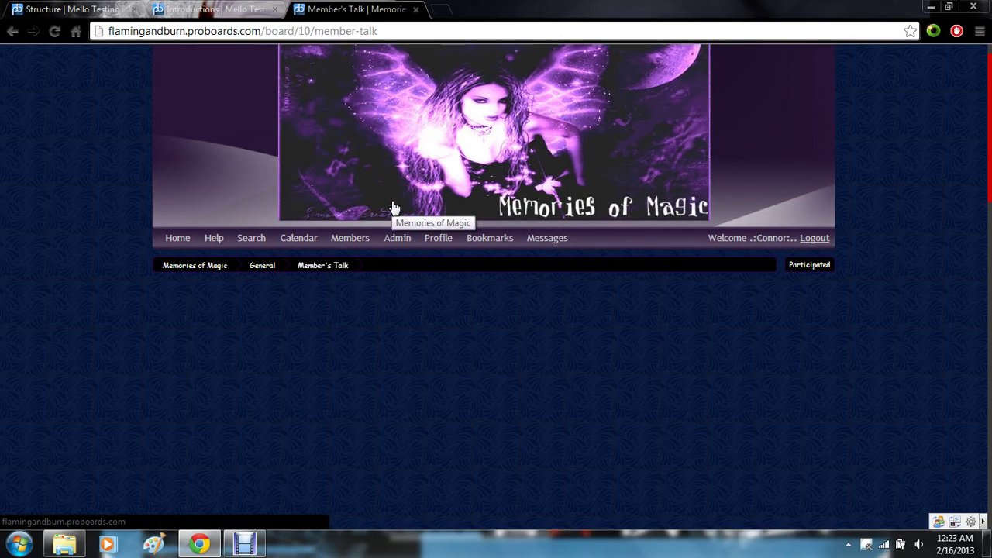
{"action": "scroll", "coordinate": [393, 208], "scroll_direction": "down", "scroll_amount": 2}
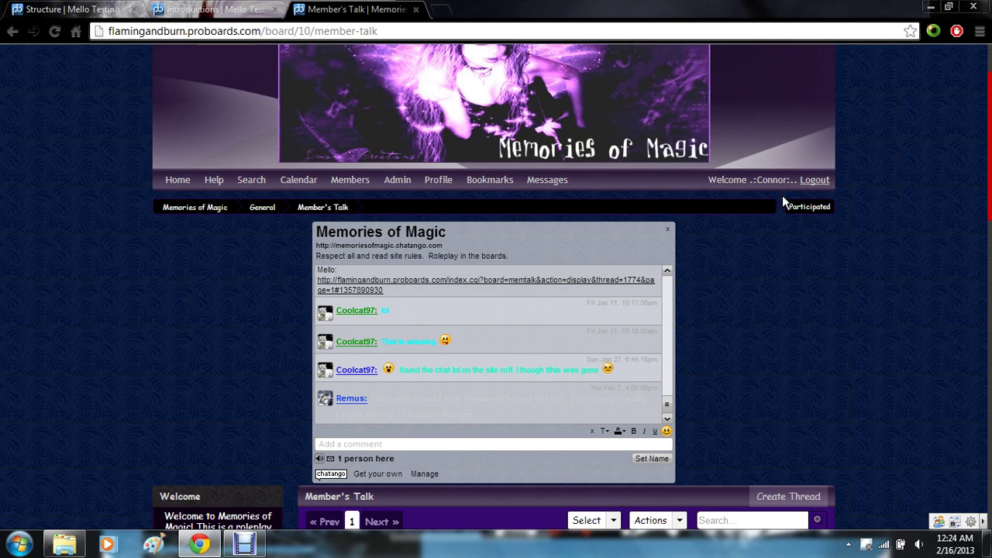
{"action": "left_click", "coordinate": [416, 9]}
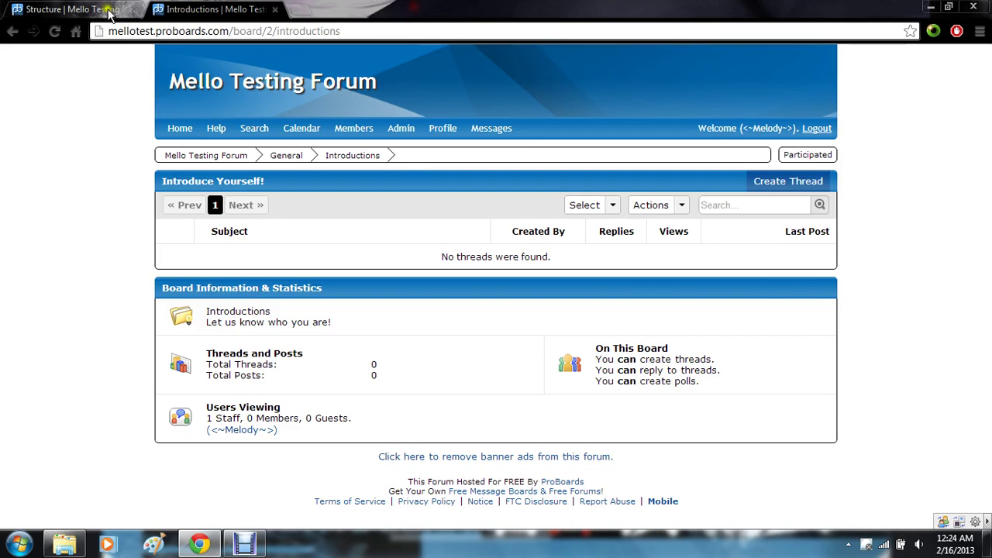
Step: Return to the Mello Testing Forum admin area and view the form for creating a new custom page without saving one
{"action": "left_click", "coordinate": [109, 11]}
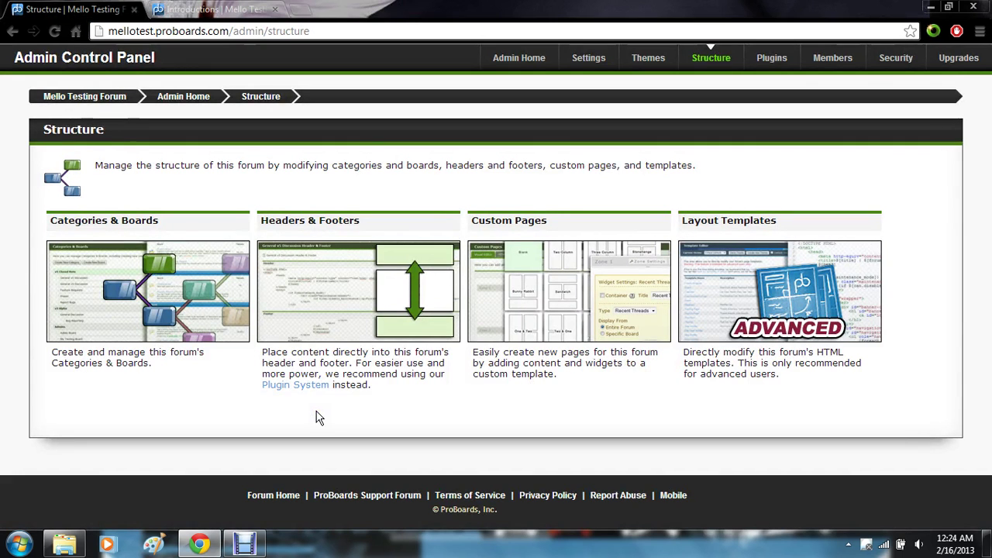
{"action": "left_click", "coordinate": [616, 301]}
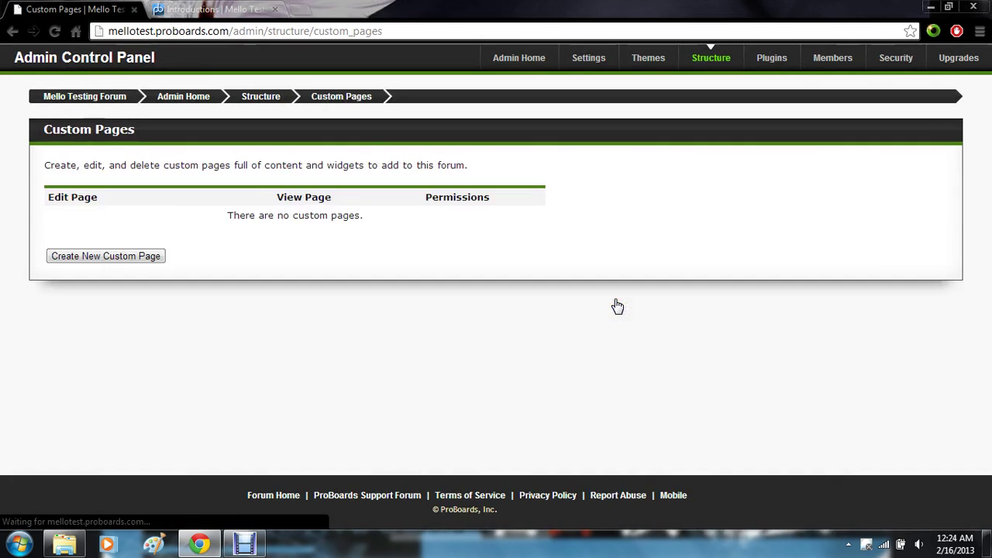
{"action": "left_click", "coordinate": [137, 254]}
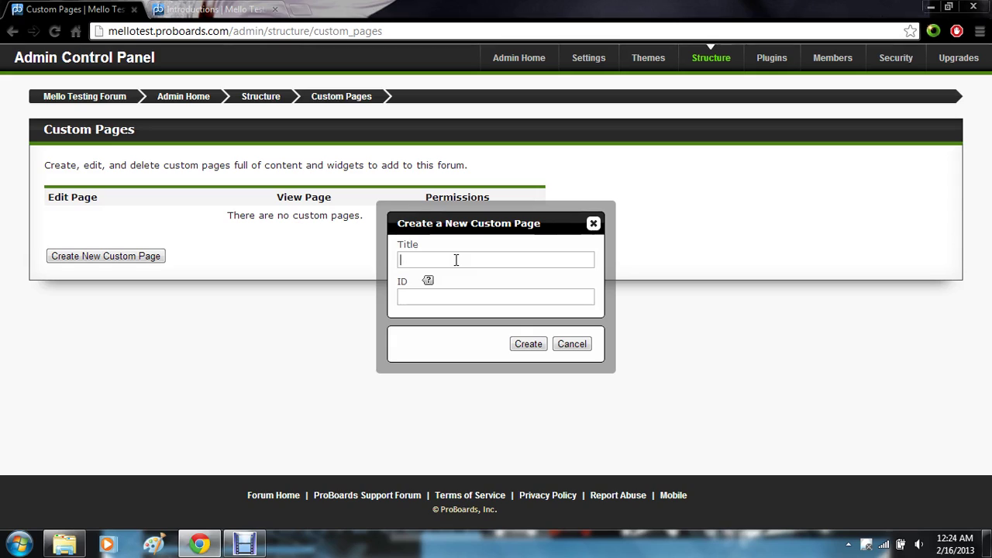
{"action": "left_click", "coordinate": [581, 349]}
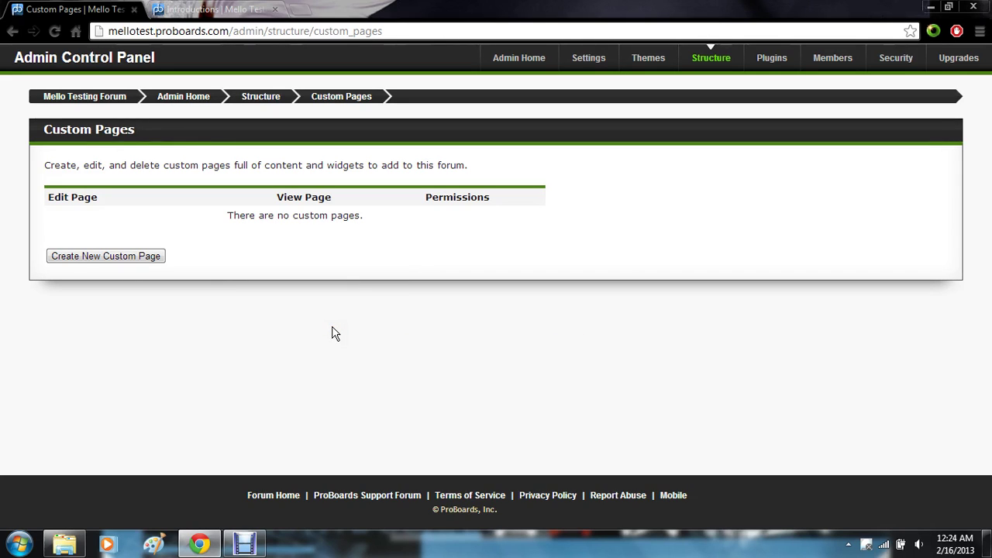
Step: Review the Structure section's options, including Layout Templates, and return to the admin home page
{"action": "left_click", "coordinate": [190, 97]}
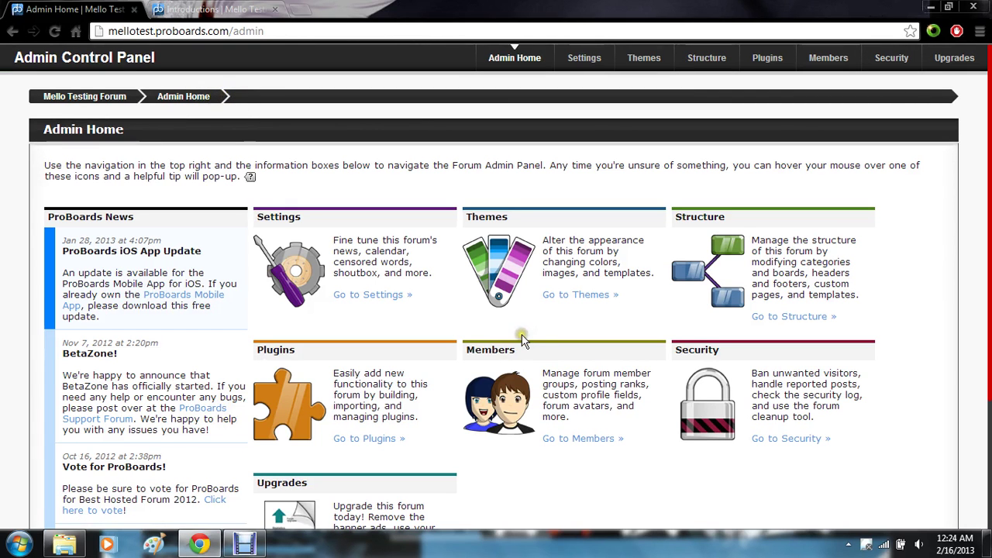
{"action": "left_click", "coordinate": [745, 273]}
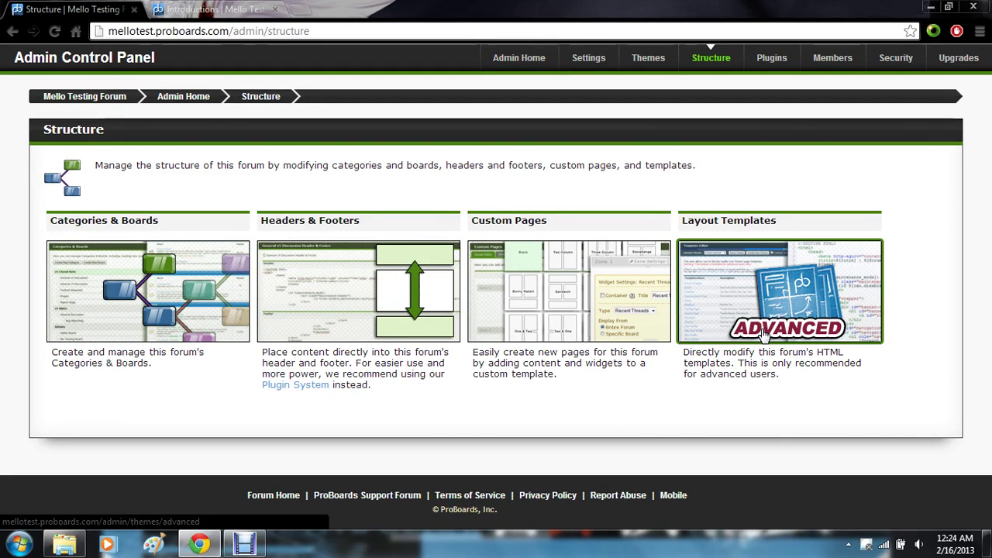
{"action": "left_click", "coordinate": [174, 99]}
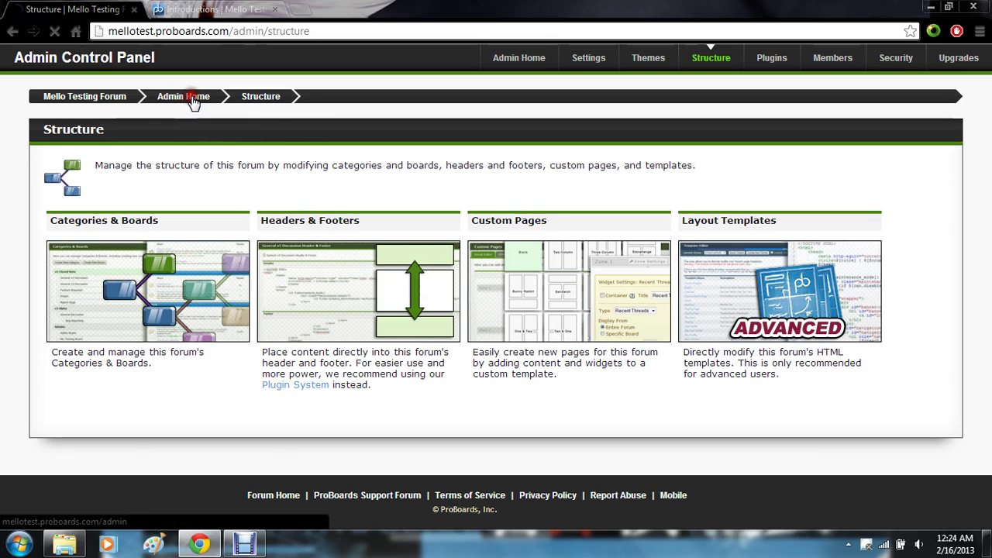
Step: Open the plugin management page of the Mello Testing Forum
{"action": "scroll", "coordinate": [194, 104], "scroll_direction": "down", "scroll_amount": 2}
{"action": "scroll", "coordinate": [194, 104], "scroll_direction": "down", "scroll_amount": 2}
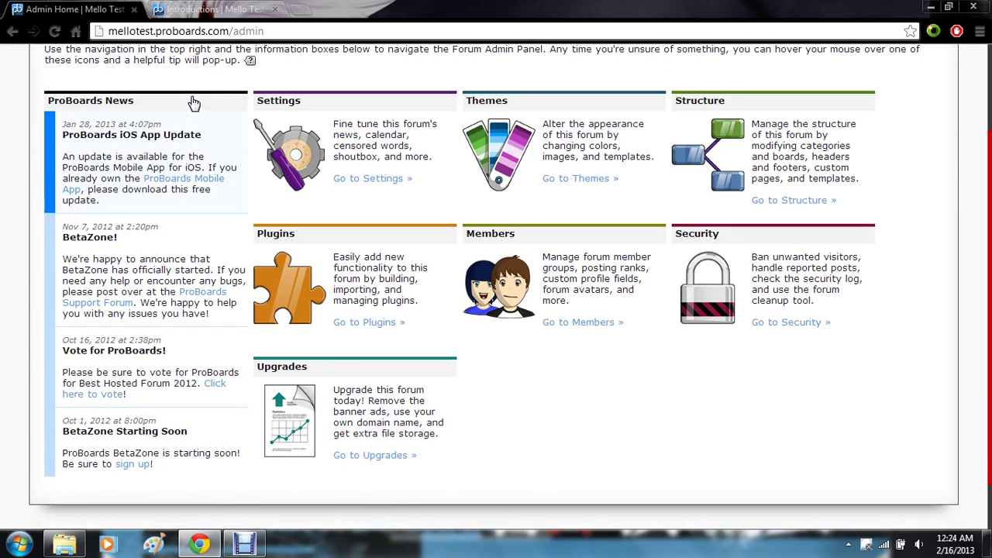
{"action": "left_click", "coordinate": [384, 324]}
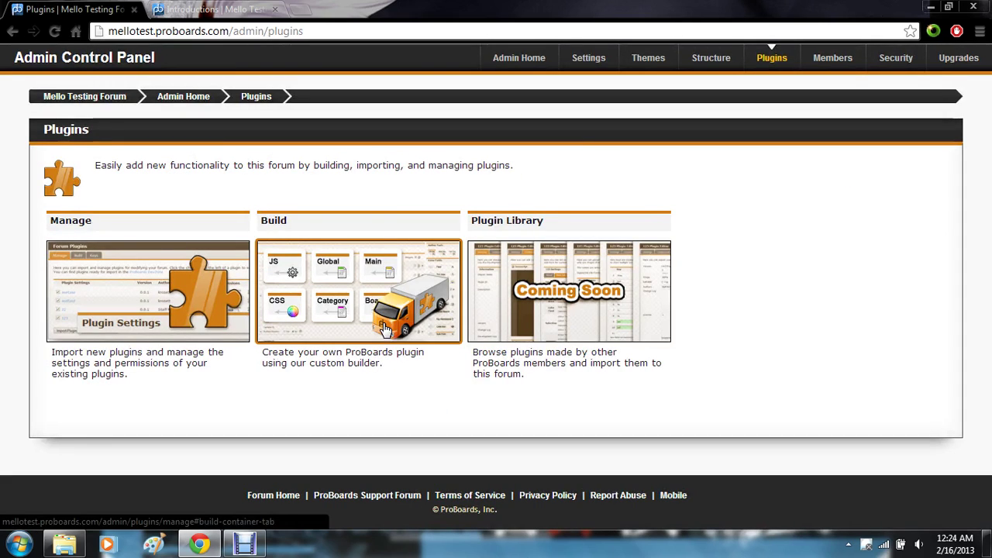
{"action": "left_click", "coordinate": [197, 312]}
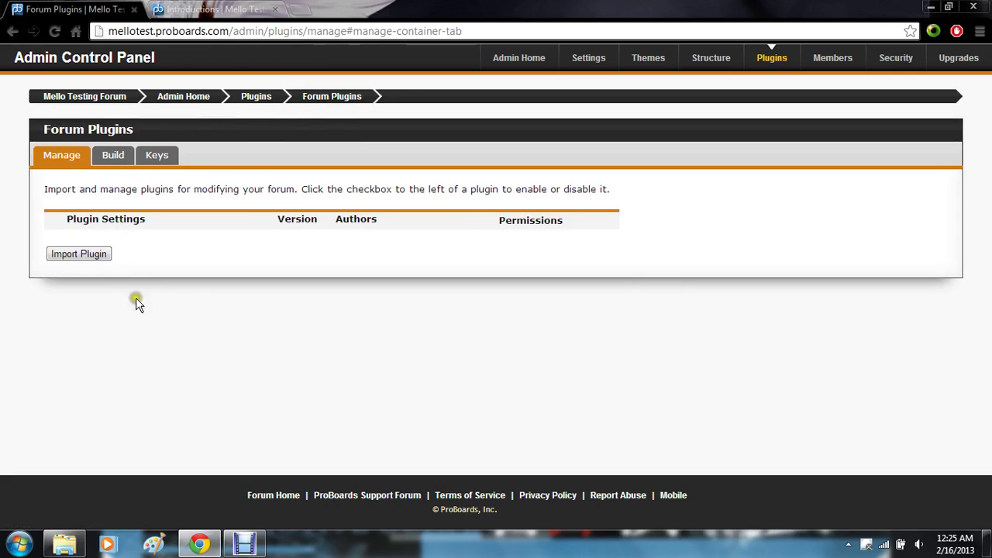
Step: Import the ProBoardsSidebar plugin file from the Downloads folder and finish its installation
{"action": "left_click", "coordinate": [97, 256]}
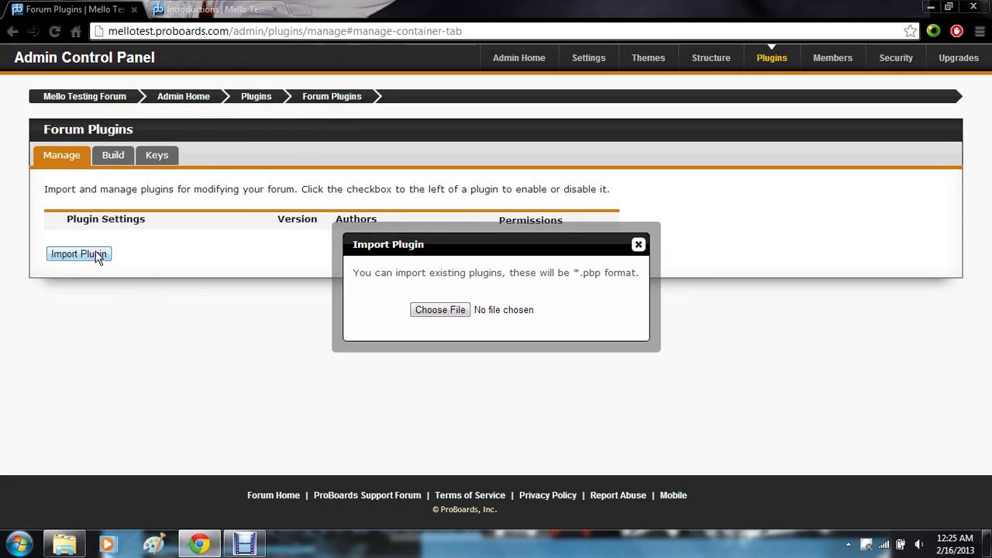
{"action": "left_click", "coordinate": [447, 310]}
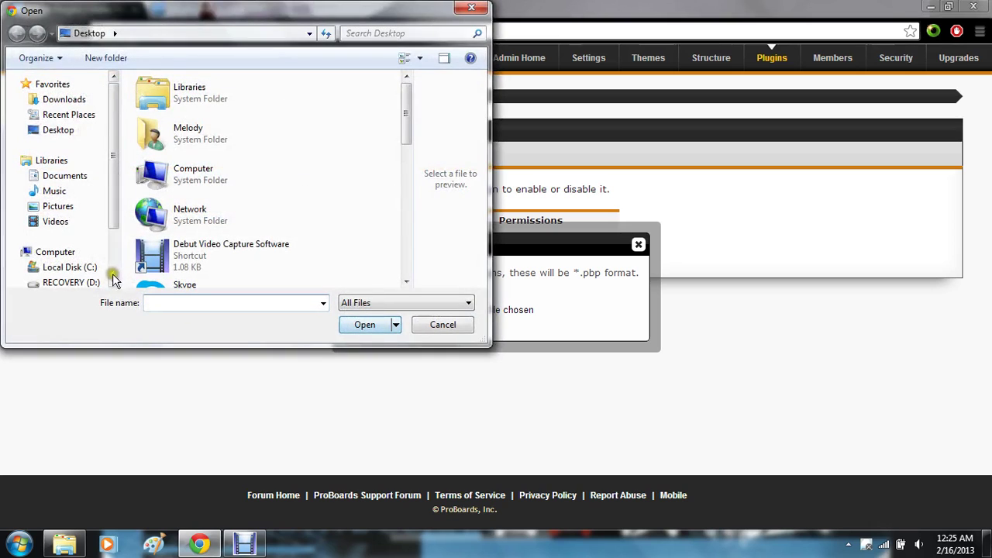
{"action": "left_click", "coordinate": [471, 6]}
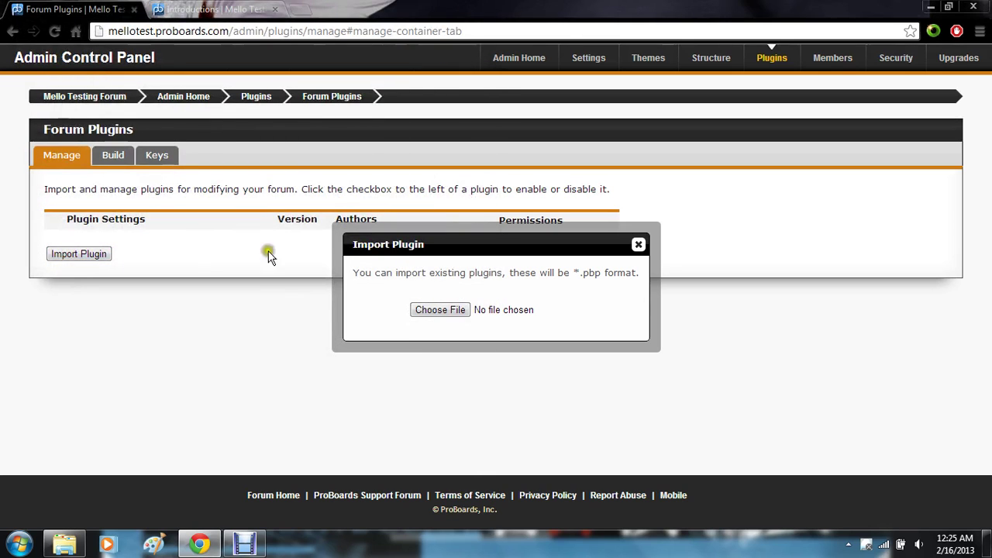
{"action": "left_click", "coordinate": [422, 310]}
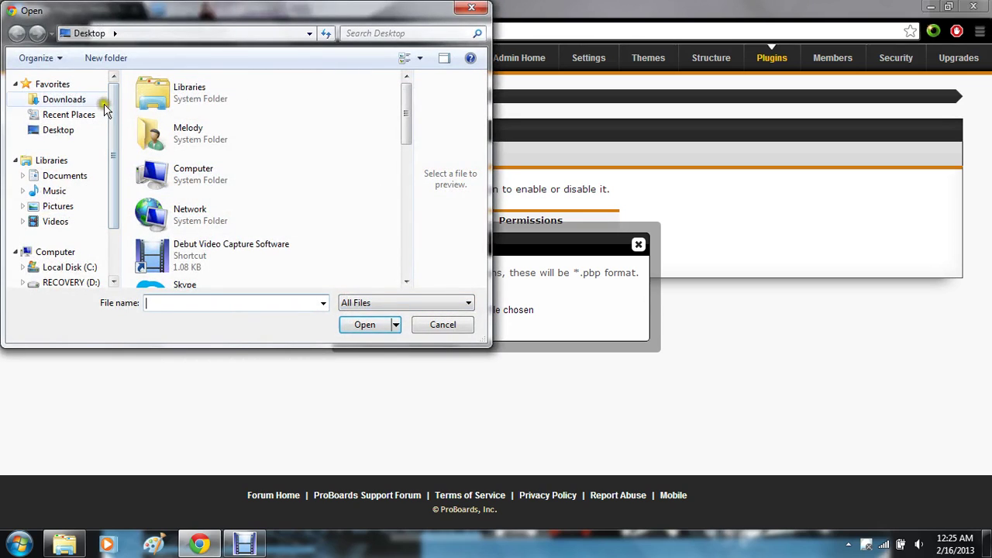
{"action": "left_click", "coordinate": [43, 99]}
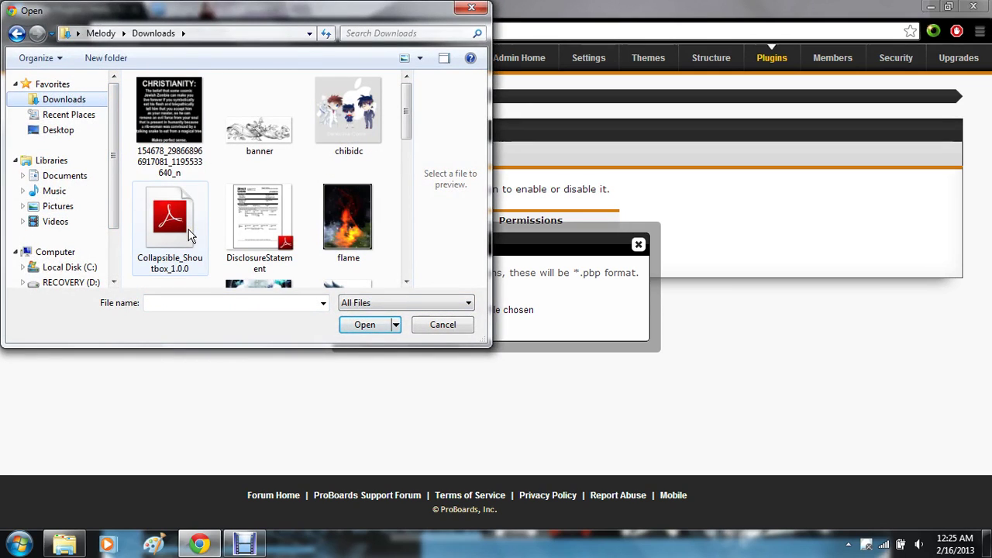
{"action": "left_click_drag", "start_coordinate": [409, 128], "coordinate": [403, 250]}
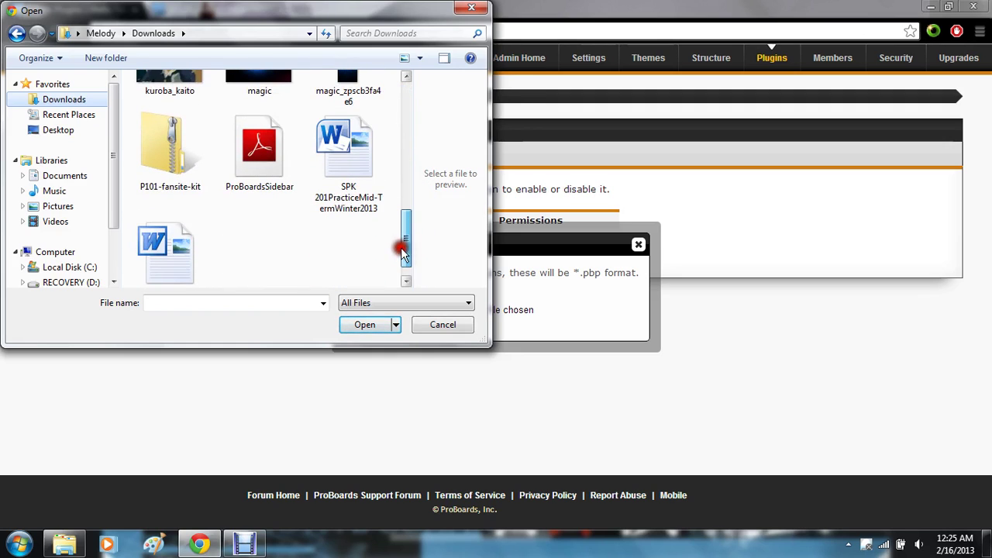
{"action": "left_click", "coordinate": [262, 172]}
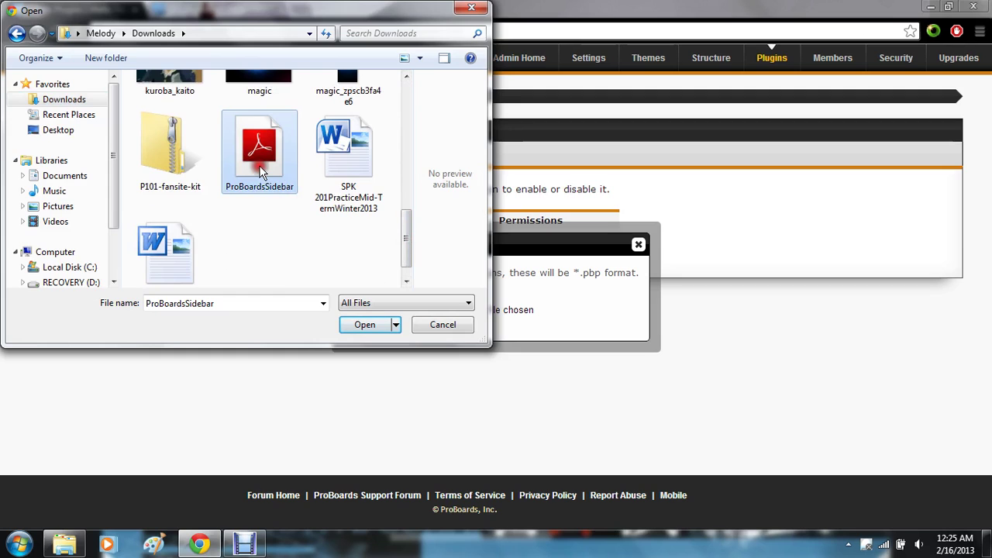
{"action": "left_click", "coordinate": [341, 324]}
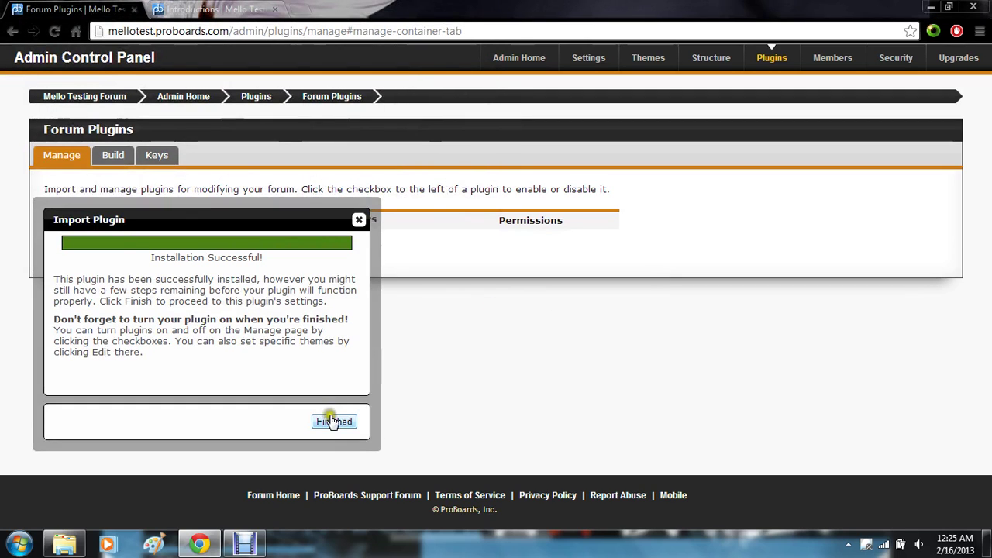
{"action": "left_click", "coordinate": [330, 422]}
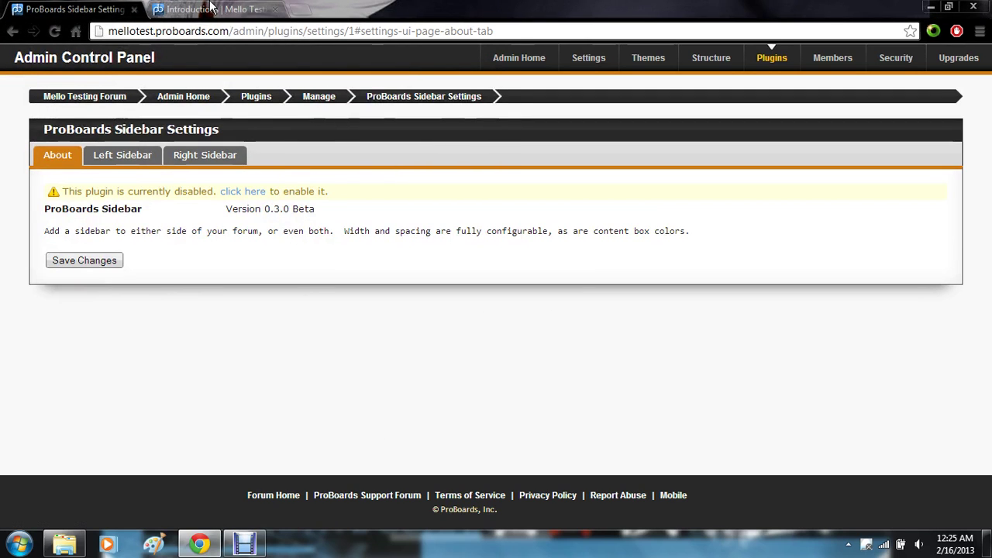
Step: View the existing sidebar on the Memories of Magic home page as an example, then close that page
{"action": "left_click", "coordinate": [301, 9]}
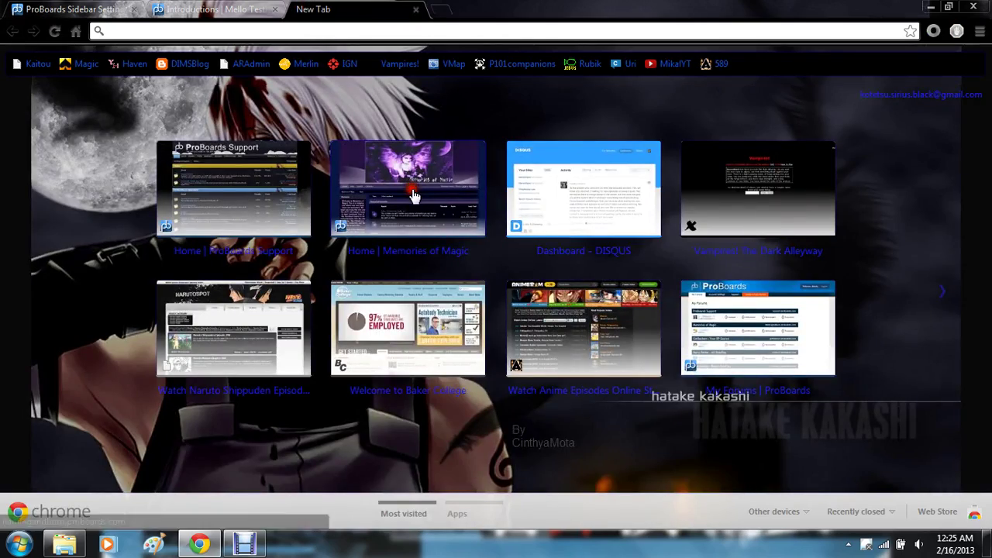
{"action": "left_click", "coordinate": [412, 191]}
{"action": "scroll", "coordinate": [349, 310], "scroll_direction": "down", "scroll_amount": 4}
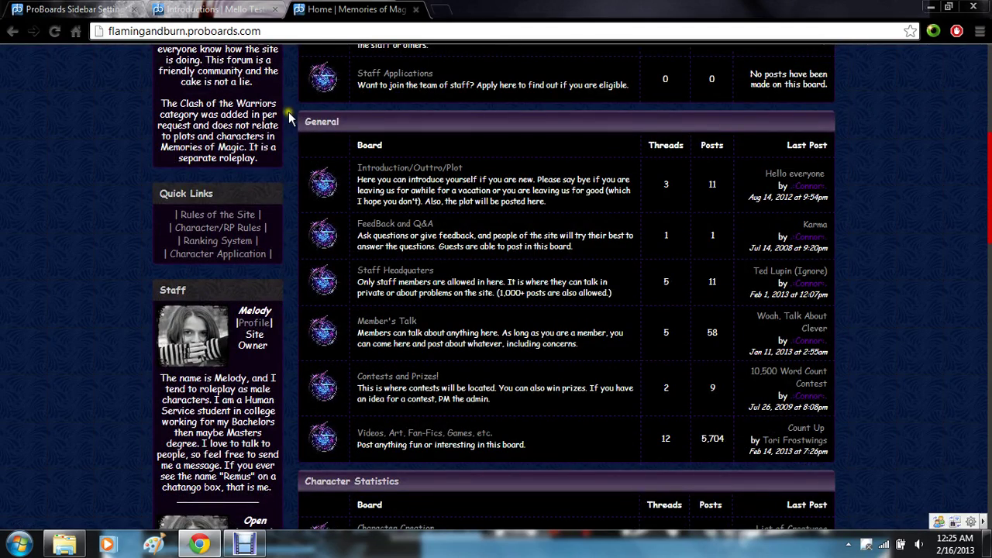
{"action": "scroll", "coordinate": [290, 118], "scroll_direction": "up", "scroll_amount": 1}
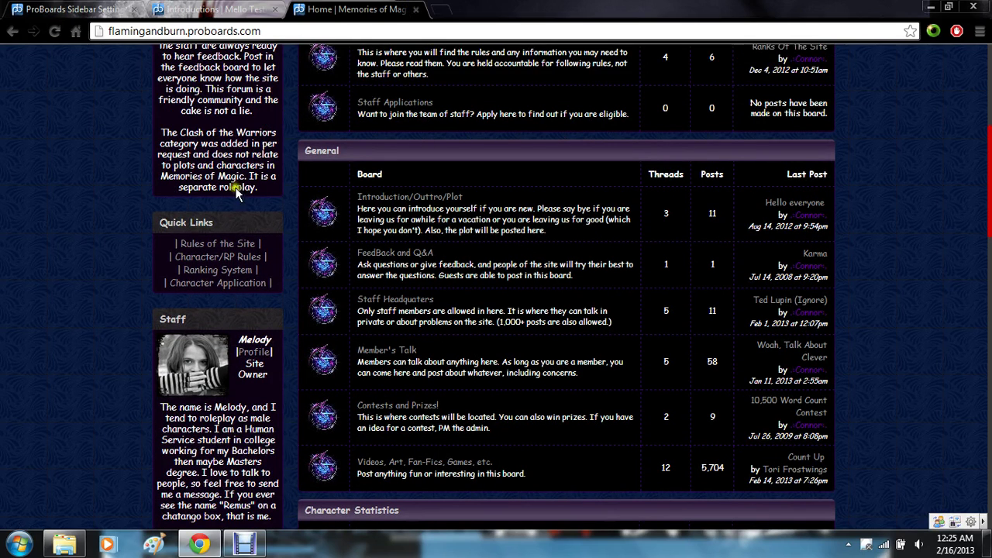
{"action": "left_click", "coordinate": [413, 9]}
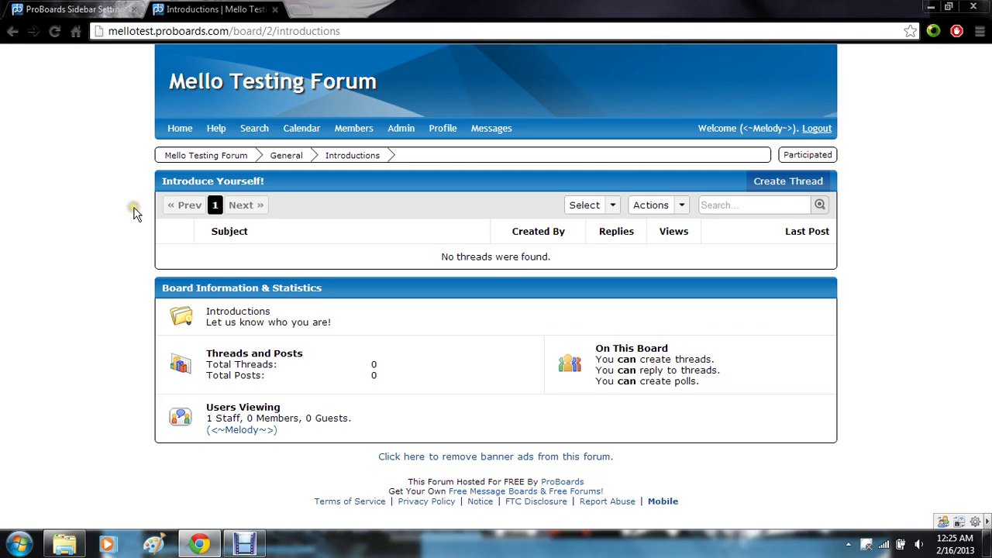
Step: Enable the ProBoards Sidebar plugin on the Mello Testing Forum and open its Left Sidebar settings
{"action": "left_click", "coordinate": [105, 9]}
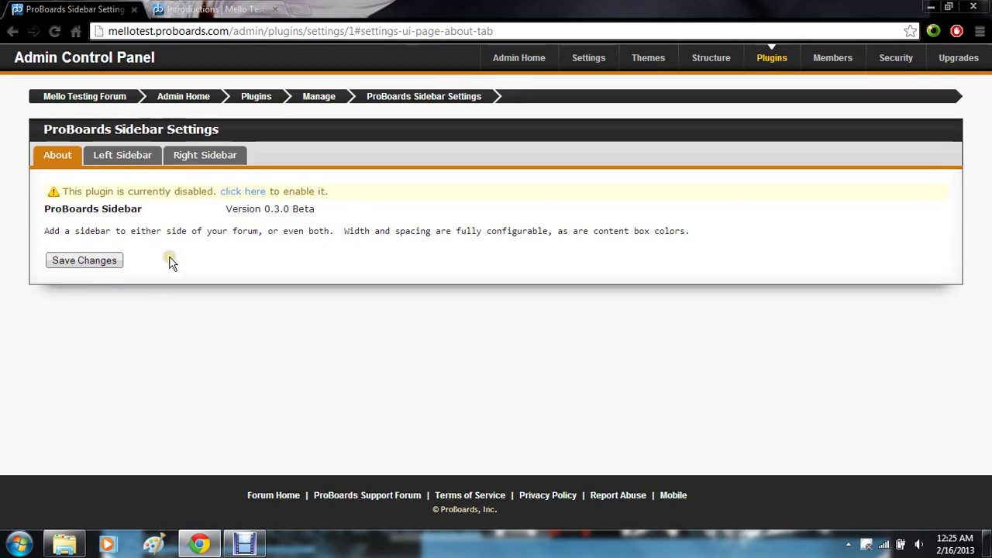
{"action": "left_click", "coordinate": [241, 195]}
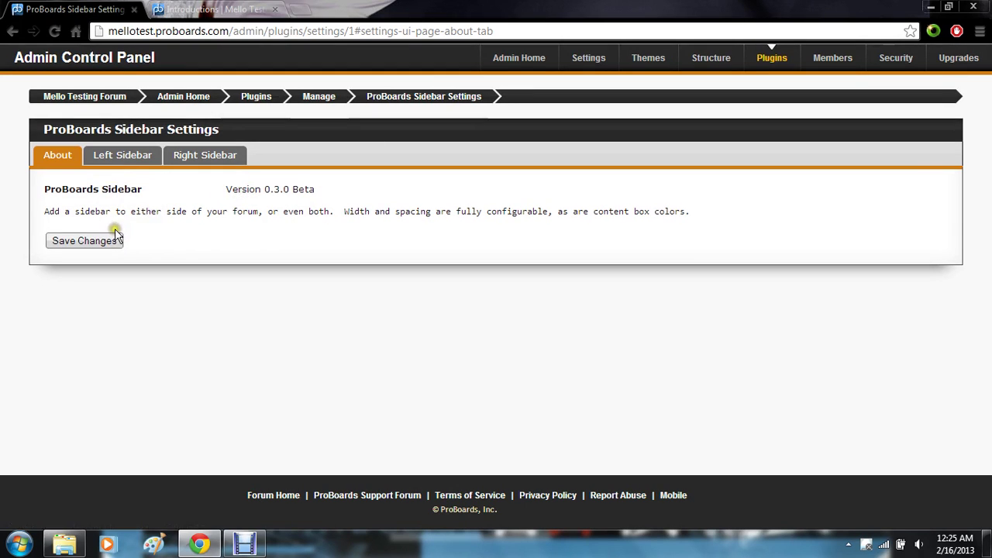
{"action": "left_click", "coordinate": [122, 156]}
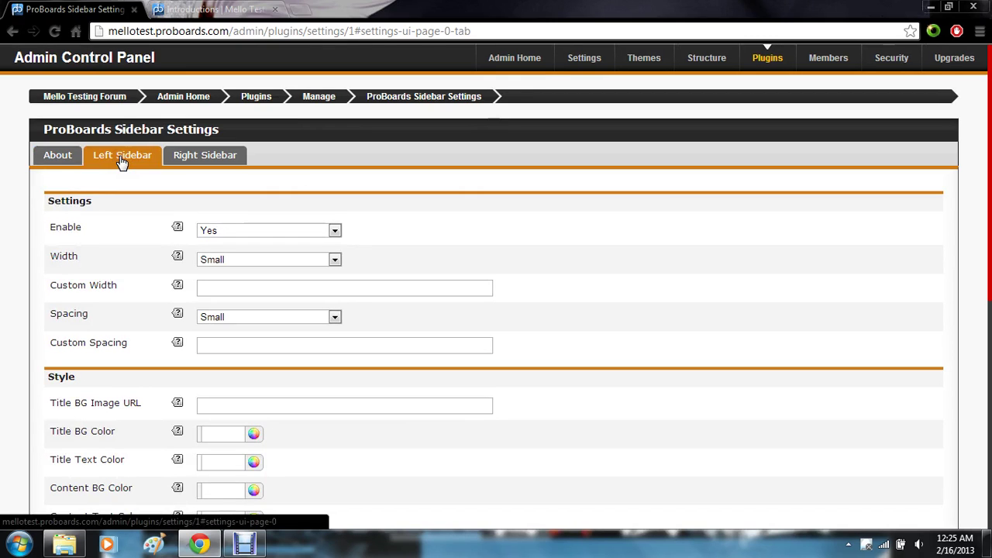
Step: Fill in the first left sidebar content box with the title "Testing" and the content "We love proboards! Thank you for the Plugins!"
{"action": "scroll", "coordinate": [122, 161], "scroll_direction": "down", "scroll_amount": 5}
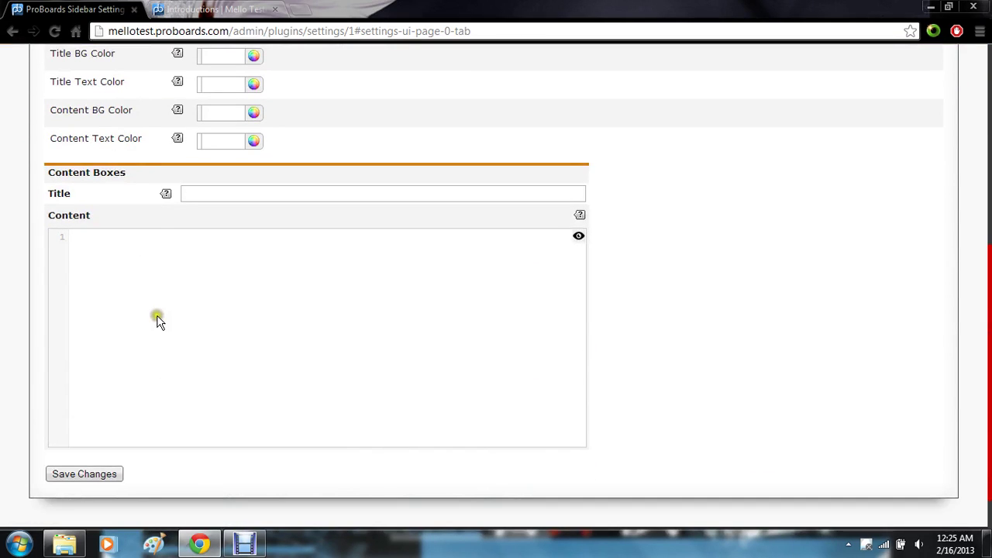
{"action": "left_click", "coordinate": [157, 321]}
{"action": "left_click", "coordinate": [223, 199]}
{"action": "type", "text": "Testing"}
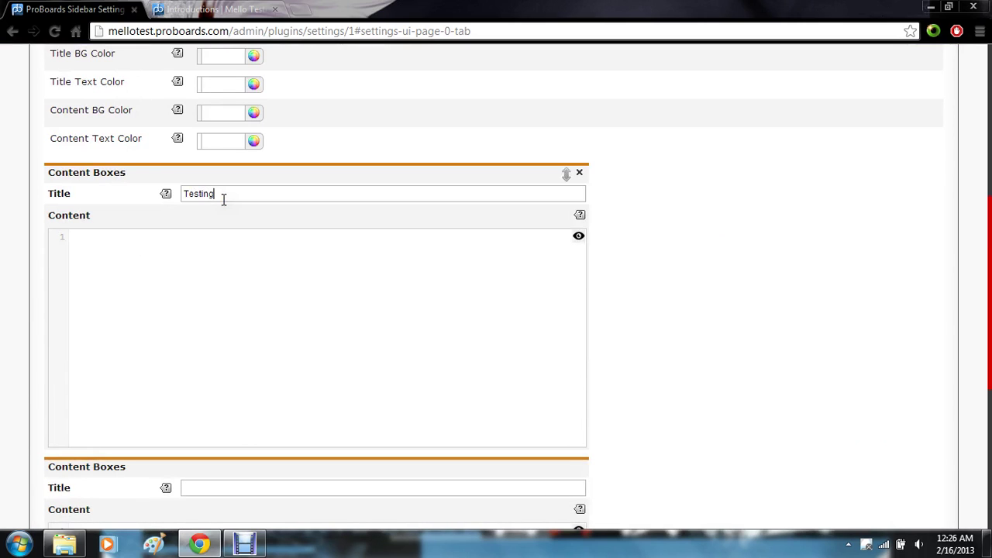
{"action": "left_click", "coordinate": [204, 316]}
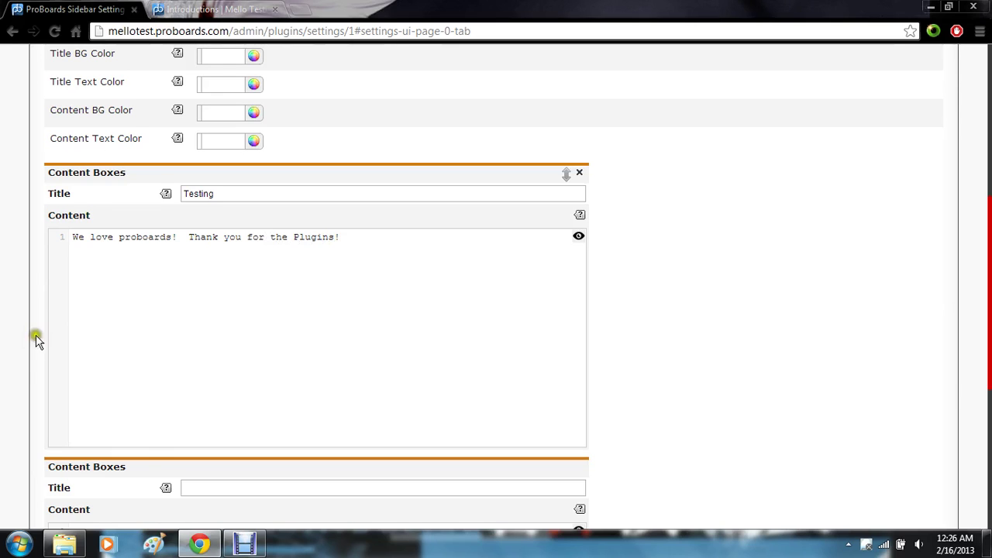
Step: Fill in a second left sidebar content box titled "Testing 2" with a short greeting introducing the forum owner by name, and save the settings
{"action": "scroll", "coordinate": [15, 343], "scroll_direction": "down", "scroll_amount": 1}
{"action": "scroll", "coordinate": [11, 343], "scroll_direction": "down", "scroll_amount": 1}
{"action": "scroll", "coordinate": [11, 343], "scroll_direction": "up", "scroll_amount": 1}
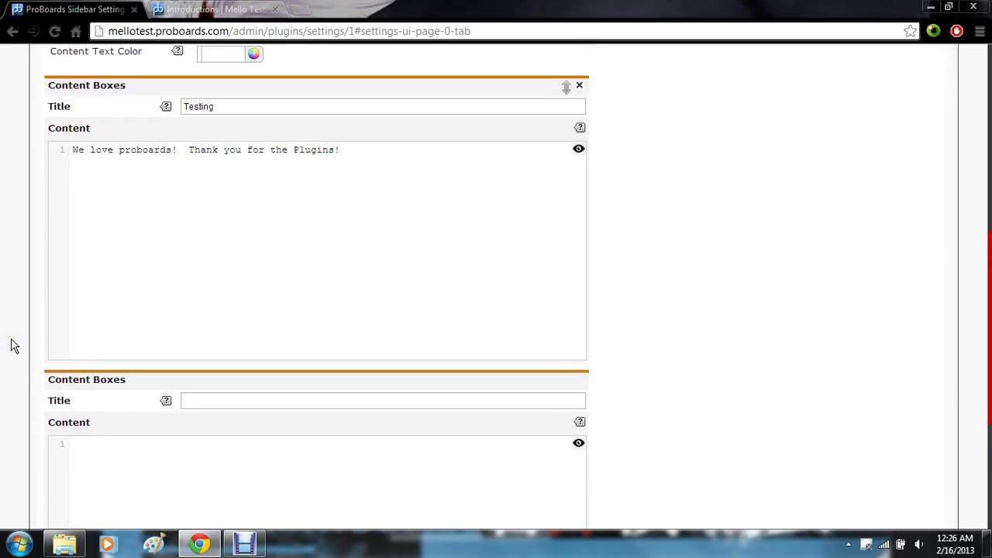
{"action": "left_click", "coordinate": [201, 403]}
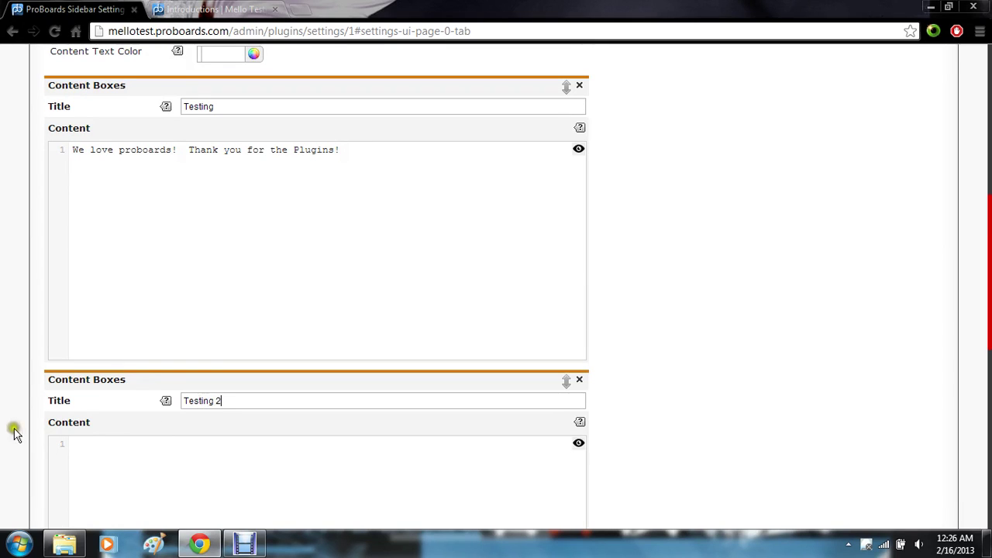
{"action": "scroll", "coordinate": [6, 411], "scroll_direction": "down", "scroll_amount": 2}
{"action": "left_click", "coordinate": [164, 353]}
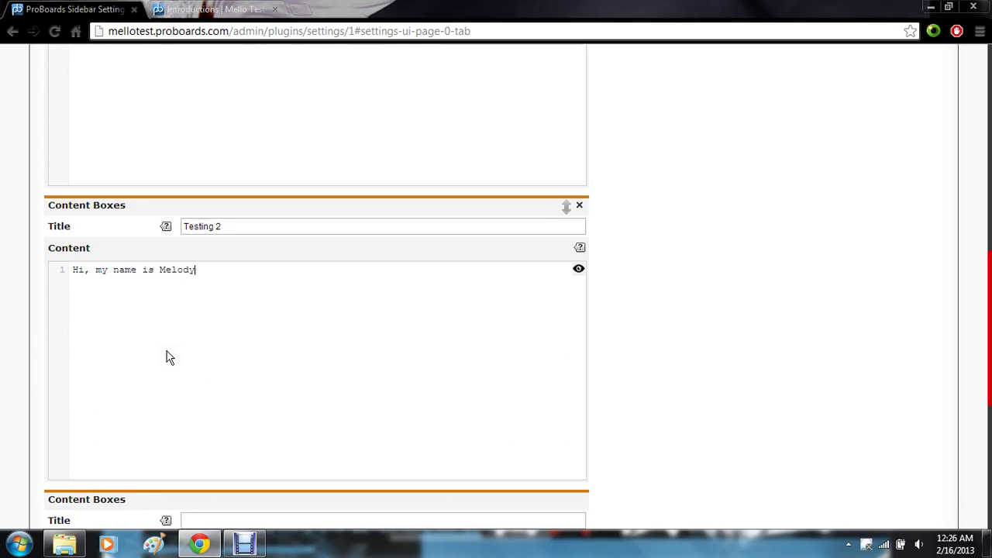
{"action": "scroll", "coordinate": [8, 370], "scroll_direction": "down", "scroll_amount": 4}
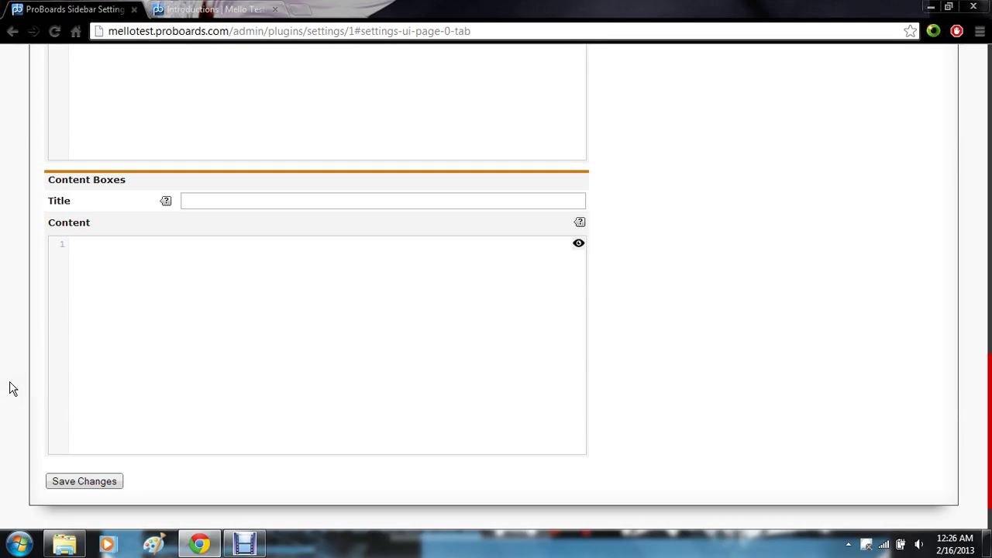
{"action": "left_click", "coordinate": [111, 209]}
{"action": "left_click", "coordinate": [99, 484]}
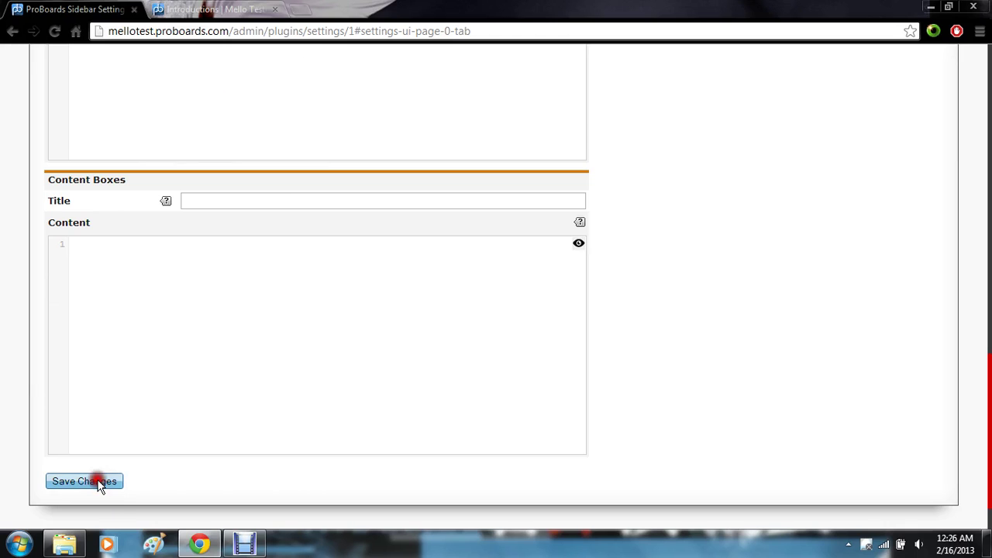
Step: Reload the Mello Testing Forum page and go to its home page to examine the left sidebar boxes
{"action": "left_click", "coordinate": [220, 9]}
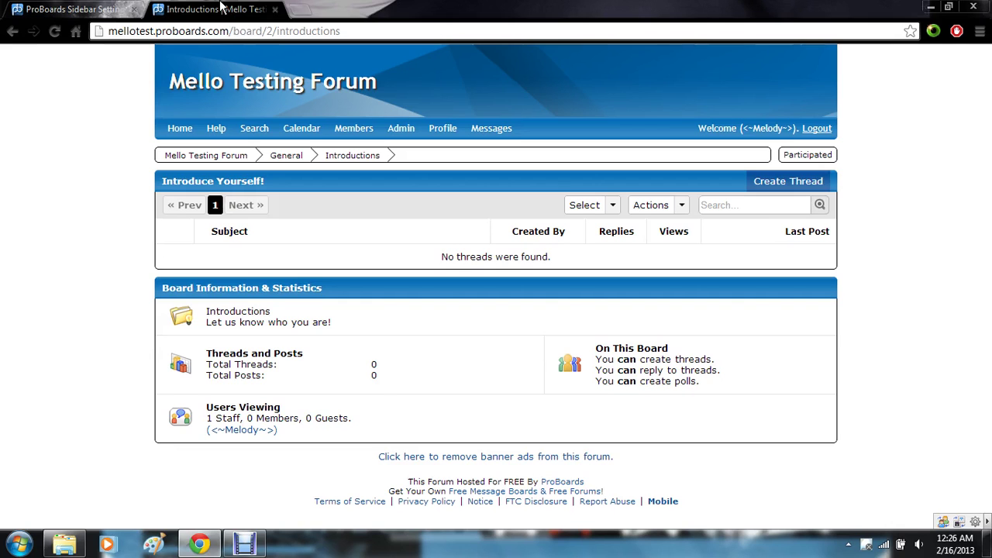
{"action": "left_click", "coordinate": [54, 31]}
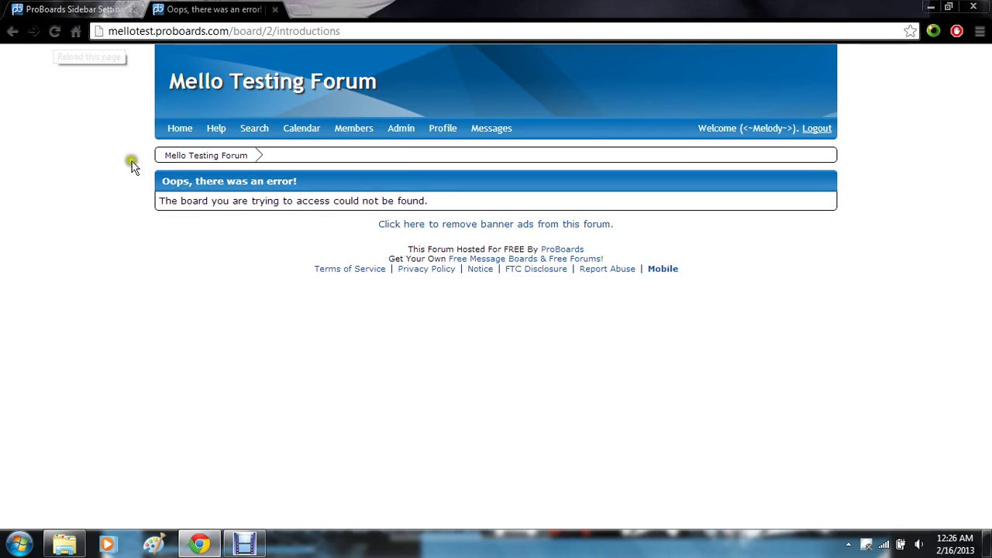
{"action": "left_click", "coordinate": [179, 129]}
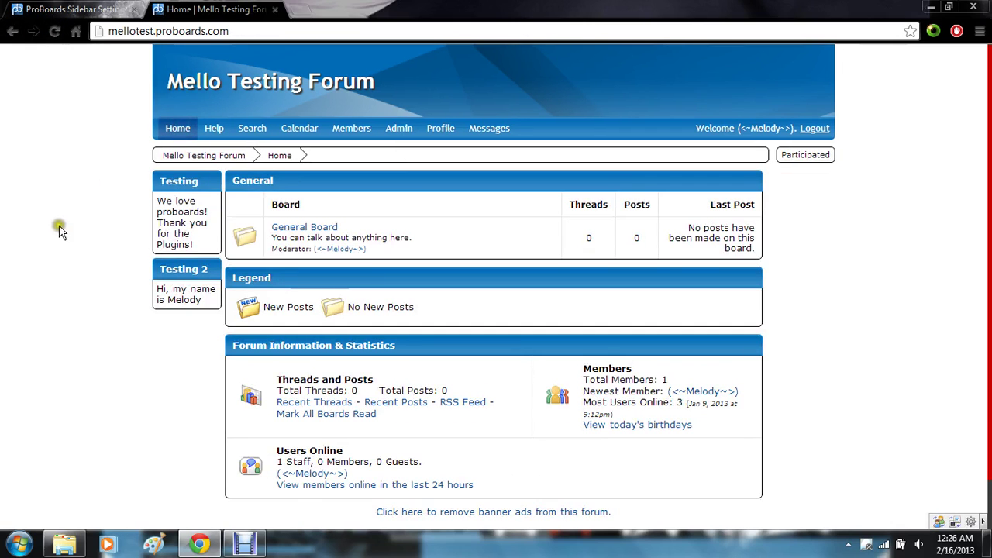
{"action": "scroll", "coordinate": [62, 238], "scroll_direction": "down", "scroll_amount": 1}
{"action": "scroll", "coordinate": [62, 238], "scroll_direction": "up", "scroll_amount": 1}
Step: Set the left sidebar's width to Medium, save the settings and refresh the forum home page to check the layout
{"action": "left_click", "coordinate": [91, 8]}
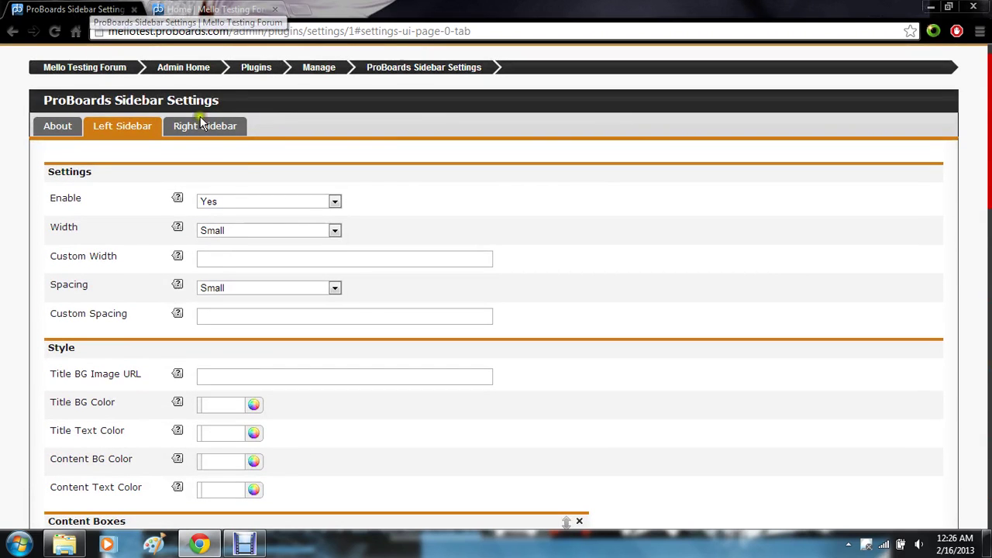
{"action": "left_click", "coordinate": [245, 234]}
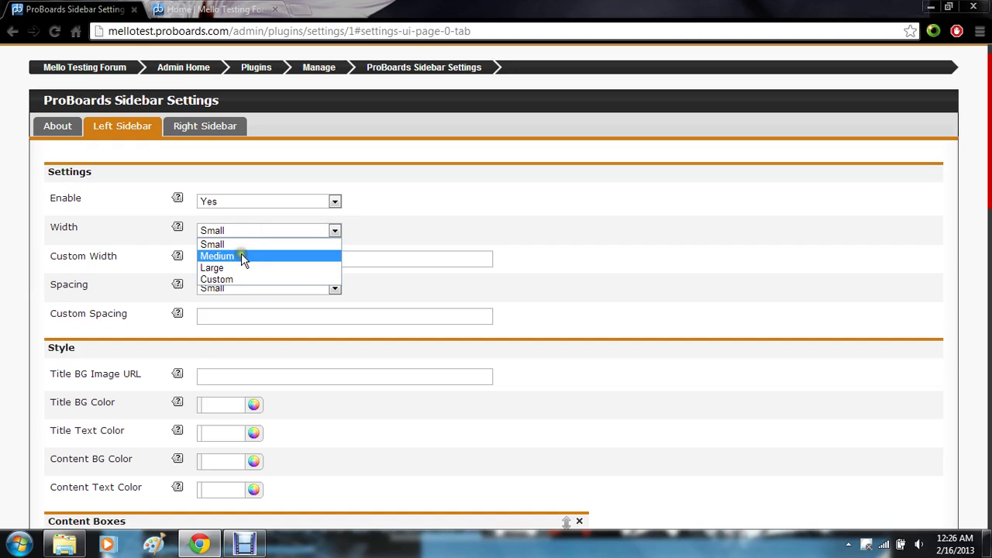
{"action": "left_click", "coordinate": [243, 255]}
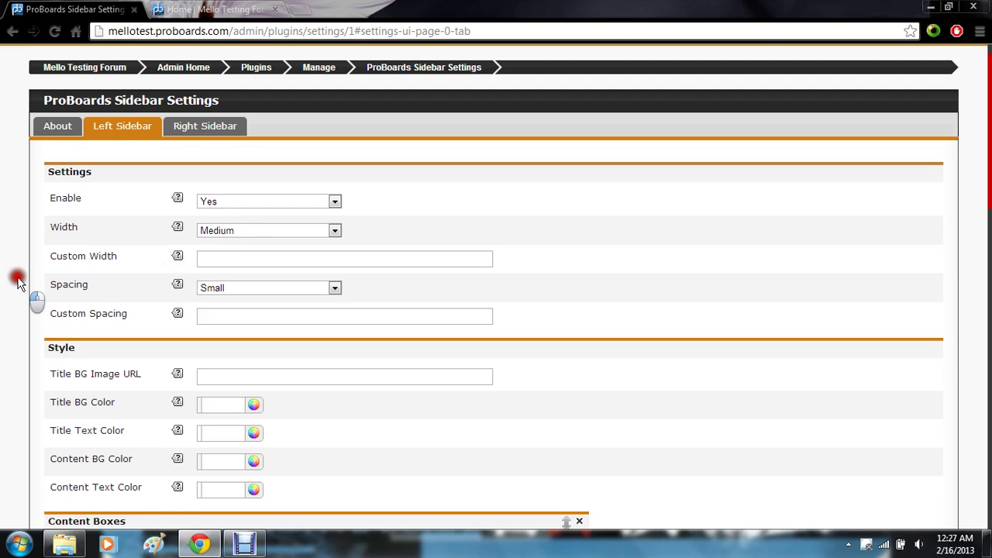
{"action": "scroll", "coordinate": [18, 279], "scroll_direction": "down", "scroll_amount": 1}
{"action": "scroll", "coordinate": [20, 285], "scroll_direction": "down", "scroll_amount": 6}
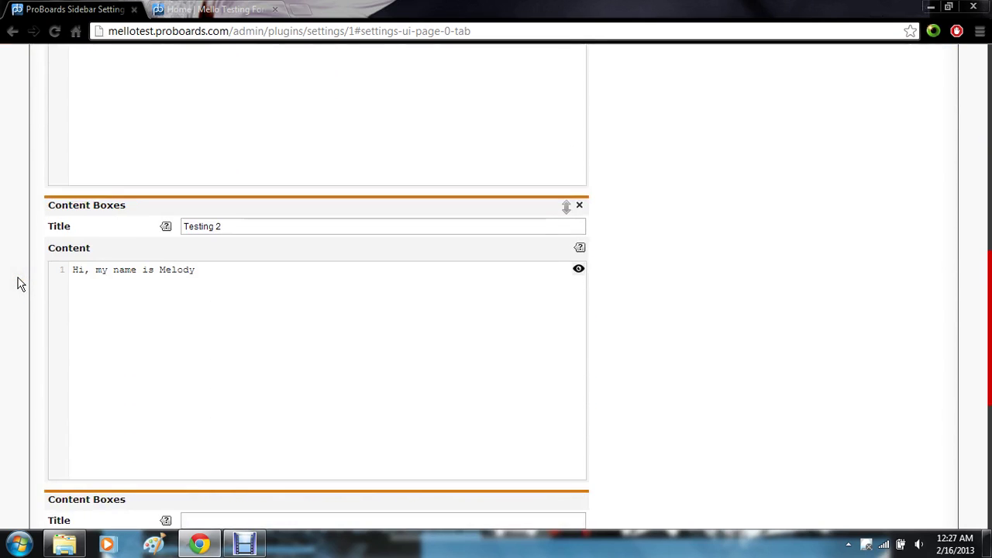
{"action": "scroll", "coordinate": [20, 284], "scroll_direction": "down", "scroll_amount": 4}
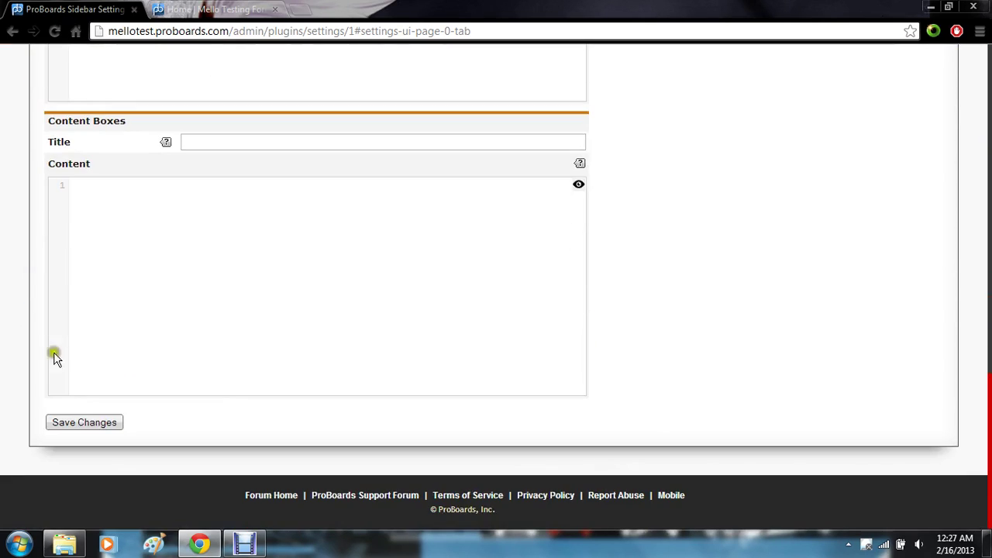
{"action": "left_click", "coordinate": [84, 421]}
{"action": "left_click", "coordinate": [200, 9]}
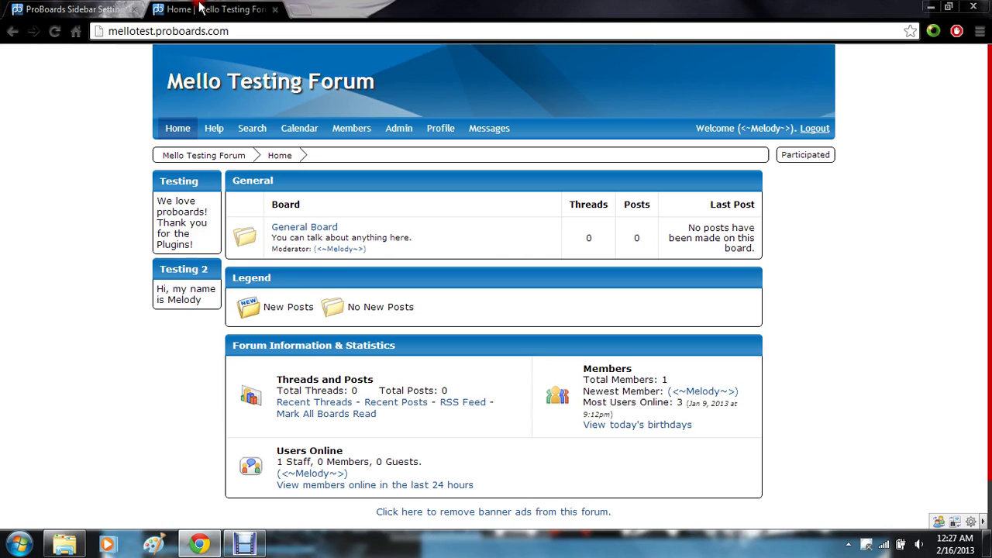
{"action": "left_click", "coordinate": [53, 31]}
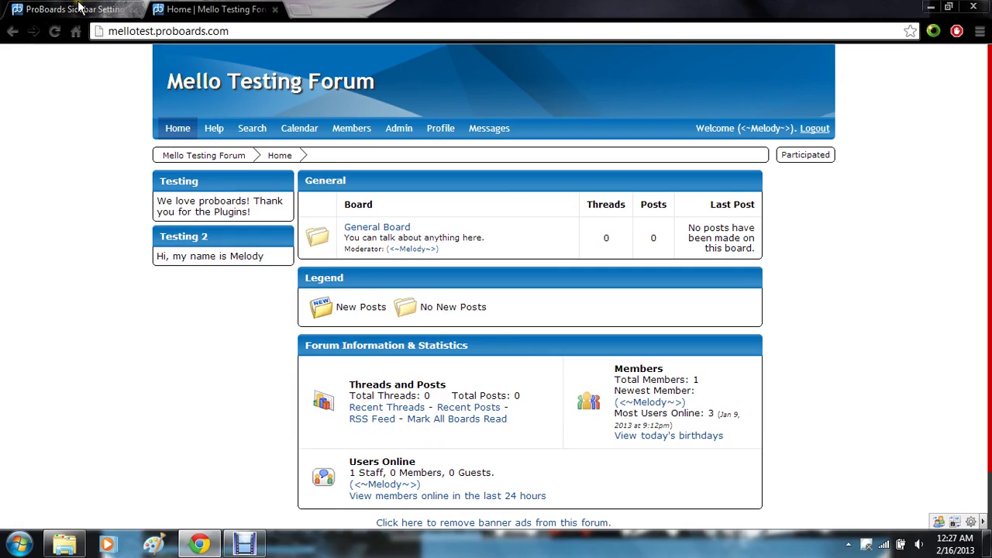
Step: Delete the ProBoards Sidebar plugin together with its data from the forum's managed plugins
{"action": "left_click", "coordinate": [79, 8]}
{"action": "scroll", "coordinate": [39, 70], "scroll_direction": "up", "scroll_amount": 12}
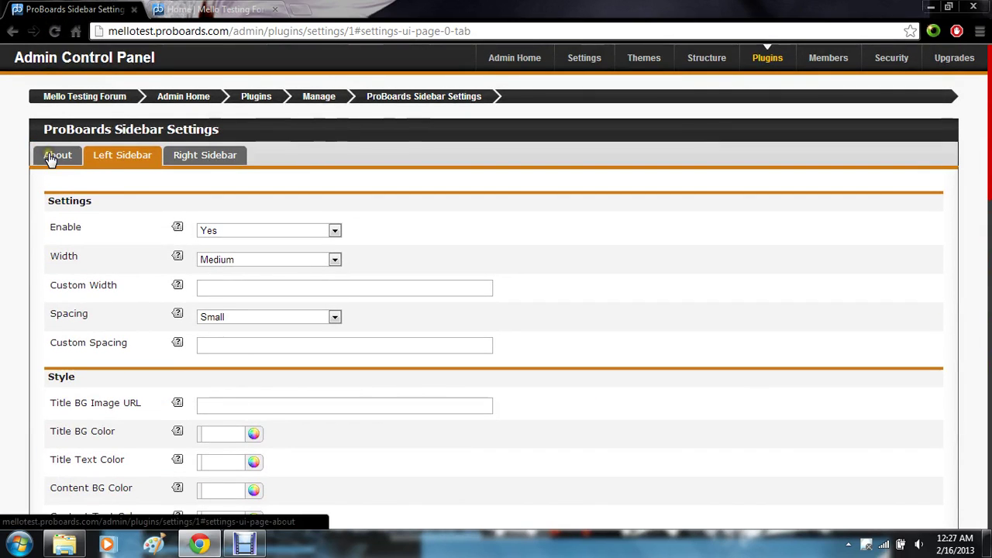
{"action": "left_click", "coordinate": [305, 102]}
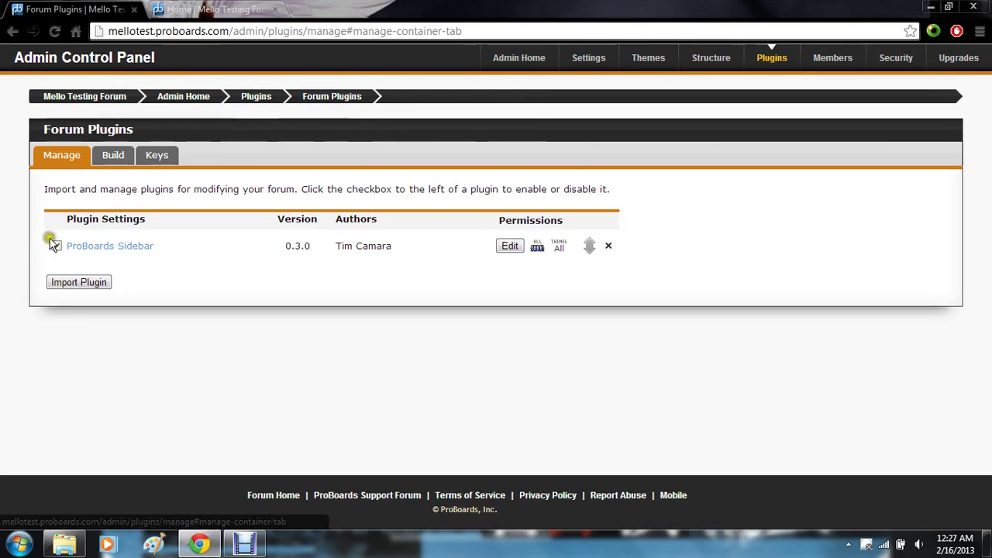
{"action": "left_click", "coordinate": [609, 247]}
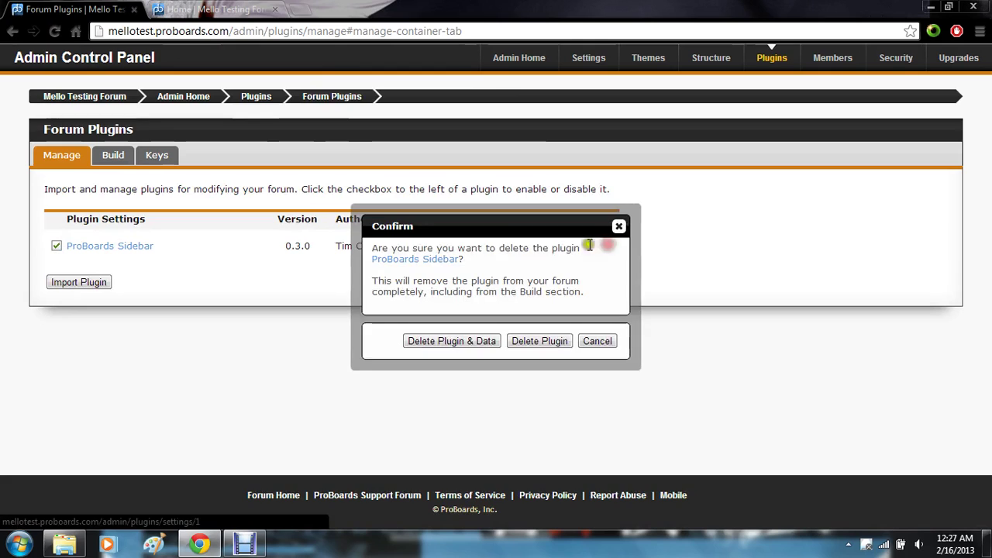
{"action": "left_click", "coordinate": [457, 344]}
{"action": "left_click", "coordinate": [376, 328]}
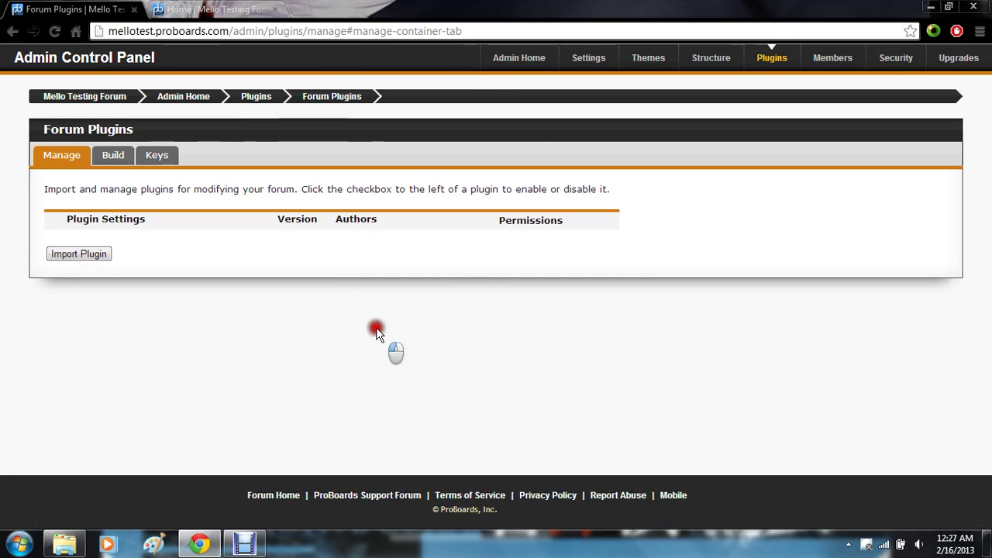
Step: Review the sections on Admin Home and examine the forum's Settings overview
{"action": "left_click", "coordinate": [199, 100]}
{"action": "scroll", "coordinate": [200, 102], "scroll_direction": "down", "scroll_amount": 3}
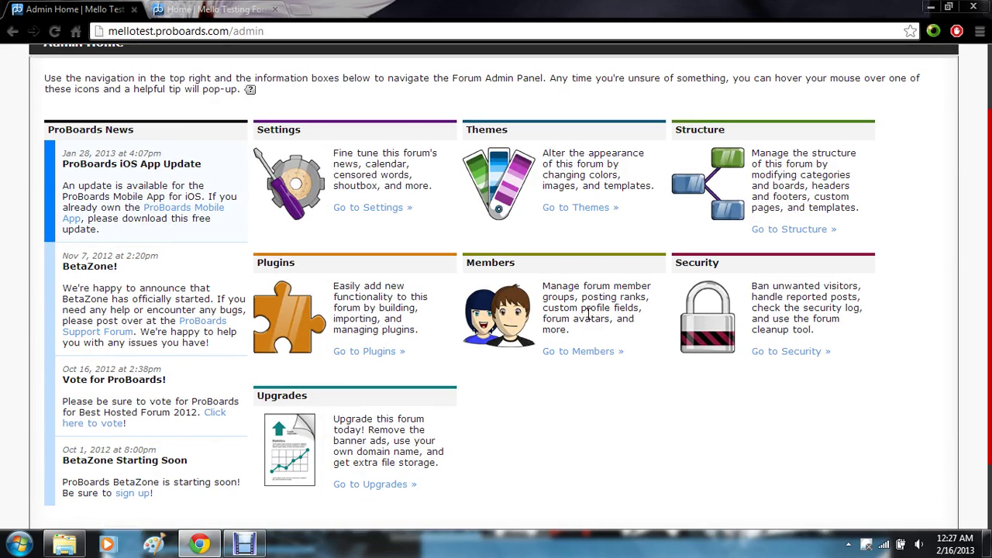
{"action": "scroll", "coordinate": [589, 313], "scroll_direction": "up", "scroll_amount": 1}
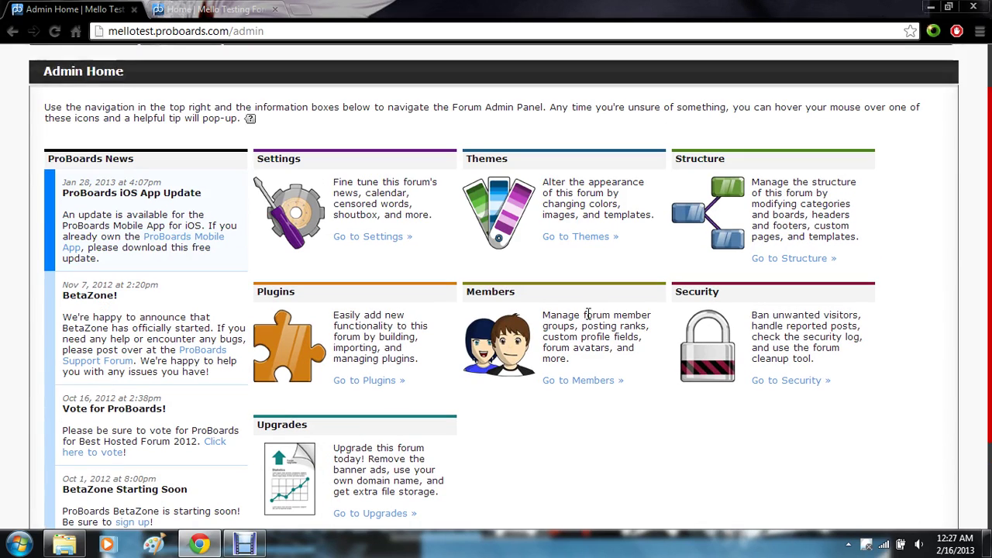
{"action": "scroll", "coordinate": [589, 313], "scroll_direction": "down", "scroll_amount": 1}
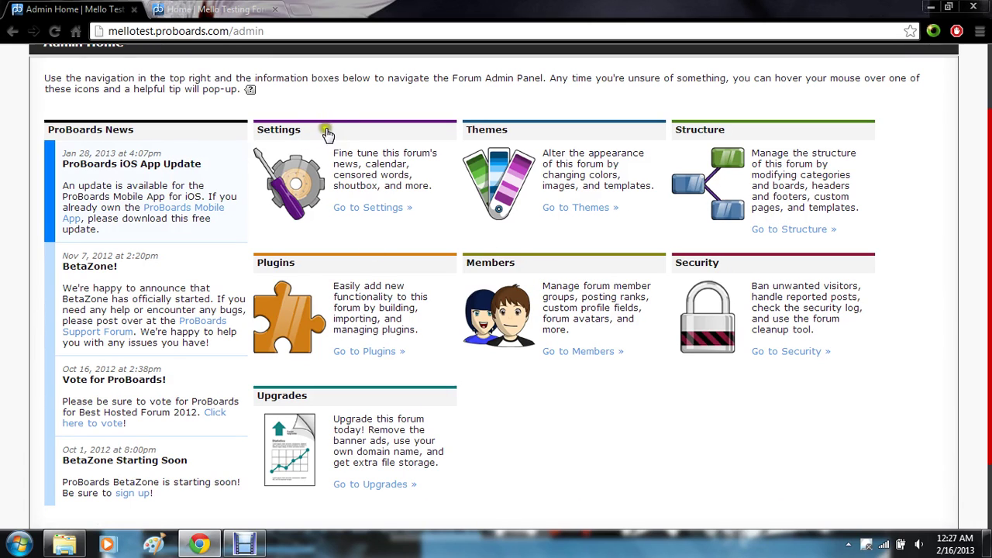
{"action": "left_click", "coordinate": [353, 209]}
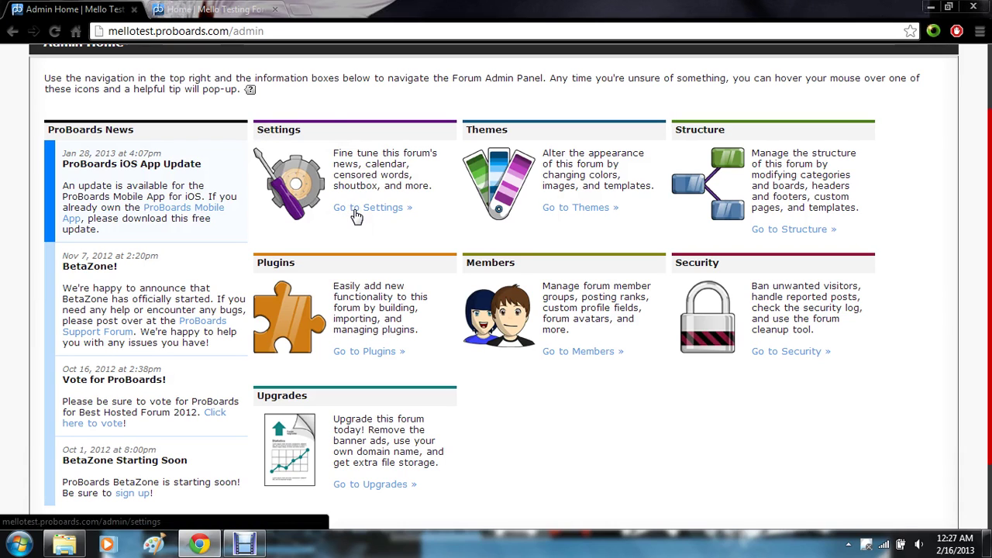
{"action": "left_click", "coordinate": [354, 210]}
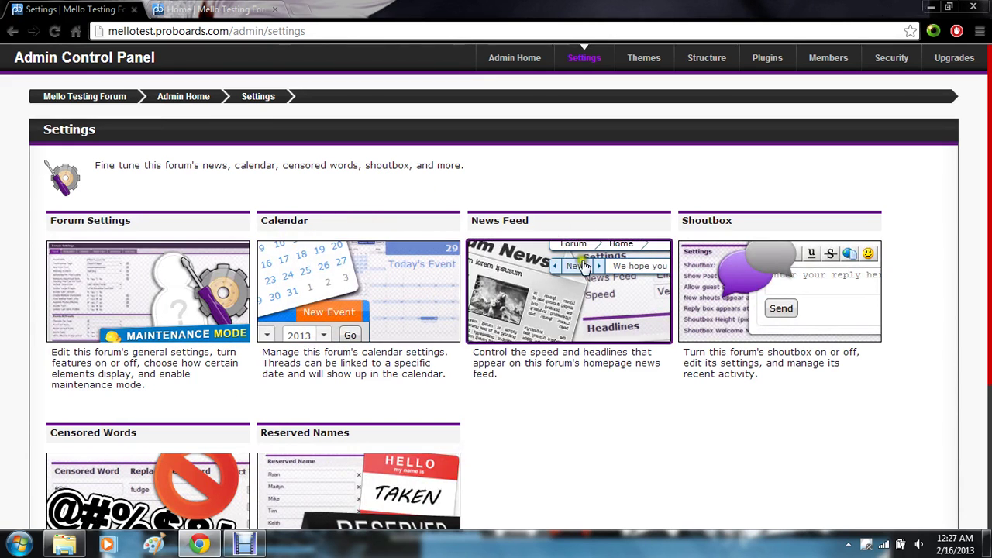
Step: Rename the Administrator member group to "Ruler/Owner", give it the description "this person owns the site" and save it
{"action": "left_click", "coordinate": [171, 99]}
{"action": "scroll", "coordinate": [172, 102], "scroll_direction": "down", "scroll_amount": 2}
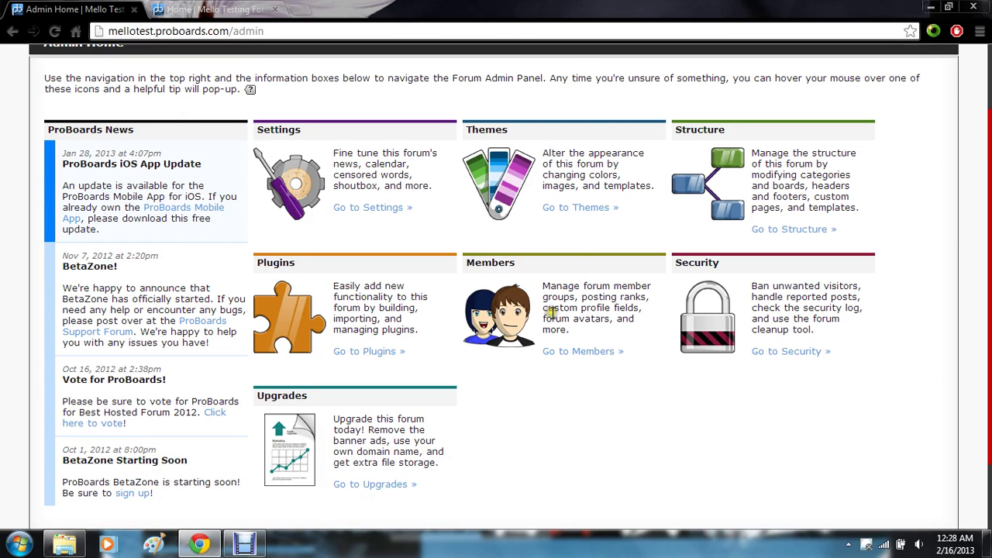
{"action": "left_click", "coordinate": [570, 356]}
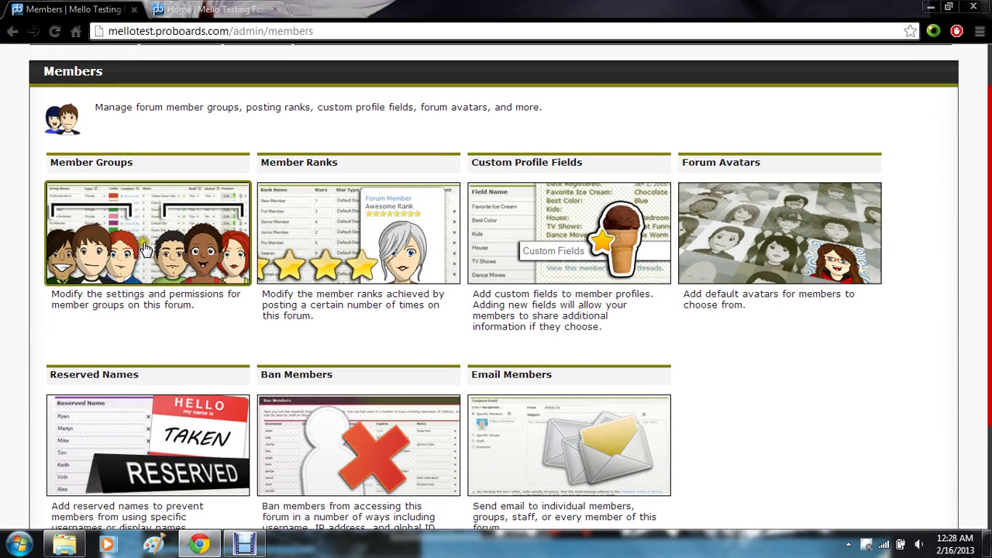
{"action": "left_click", "coordinate": [145, 247]}
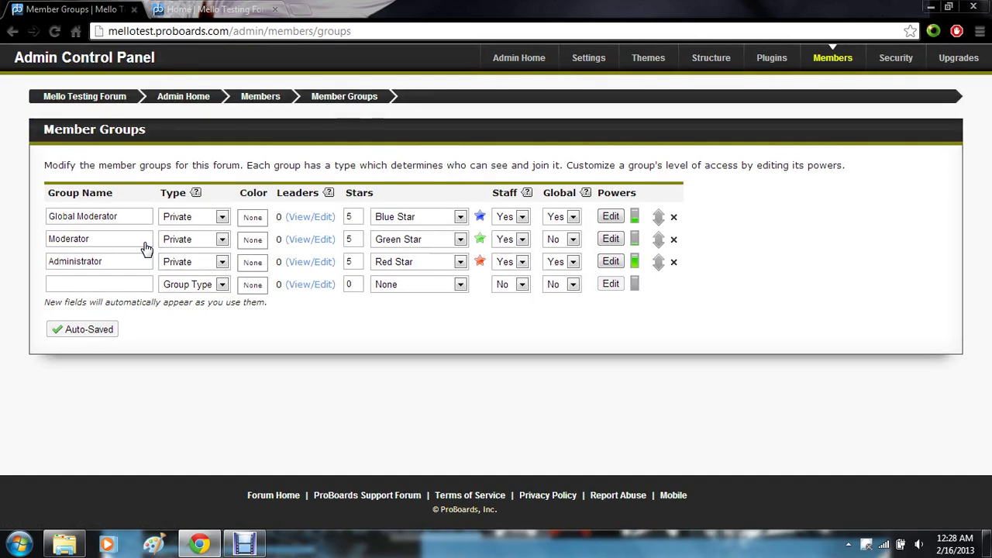
{"action": "left_click", "coordinate": [105, 264]}
{"action": "left_click", "coordinate": [112, 267]}
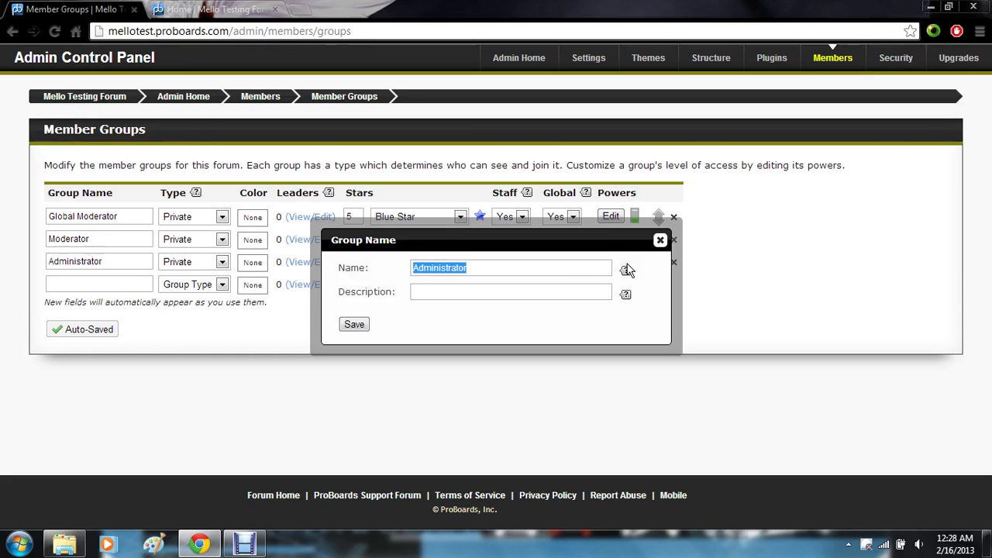
{"action": "type", "text": "Ruler/Owner"}
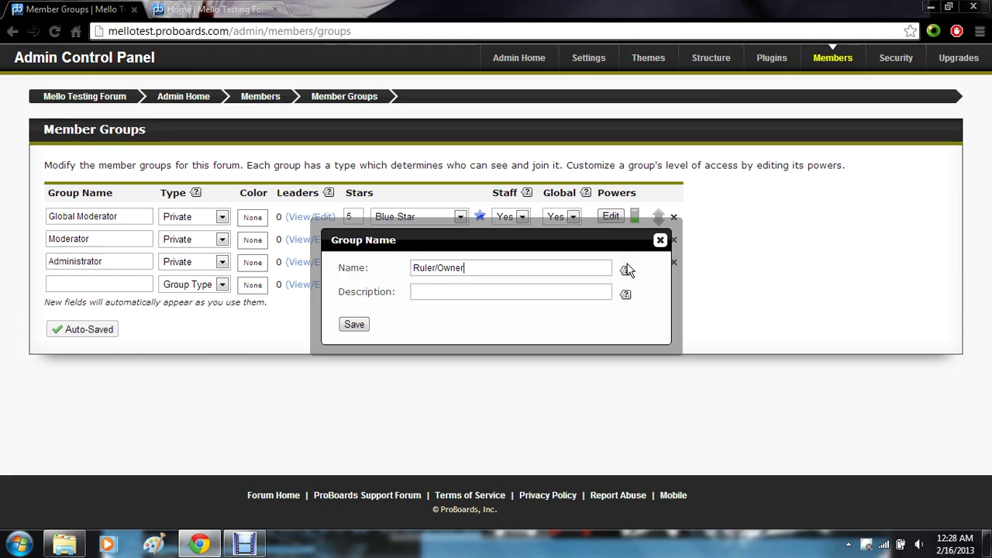
{"action": "left_click", "coordinate": [552, 293]}
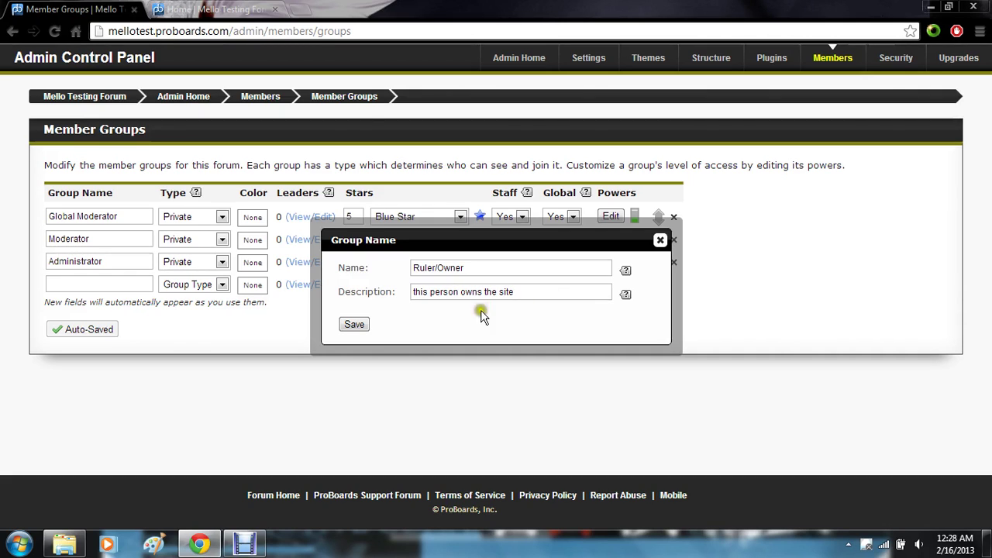
{"action": "left_click", "coordinate": [358, 325]}
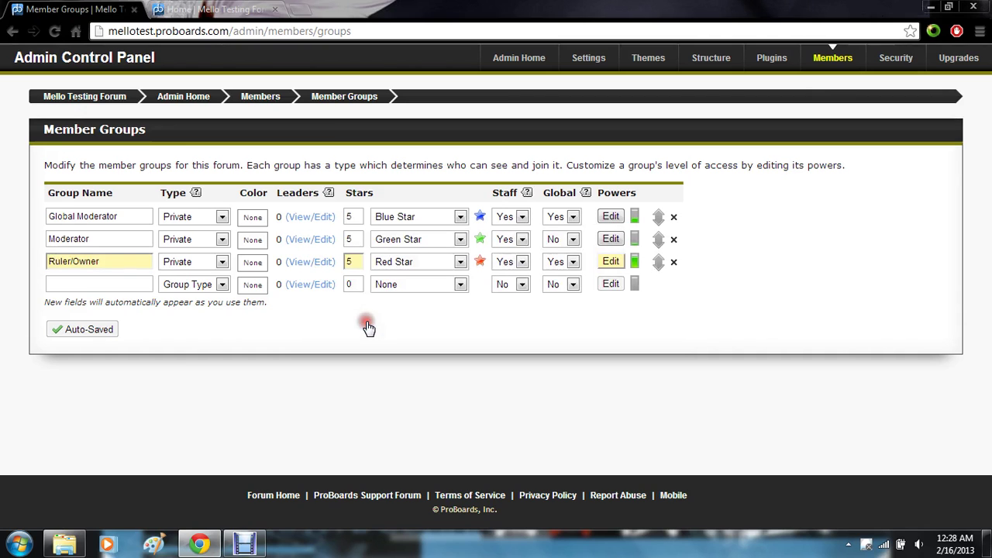
Step: Open the forum owner's profile from the home page and examine its member groups
{"action": "left_click", "coordinate": [211, 7]}
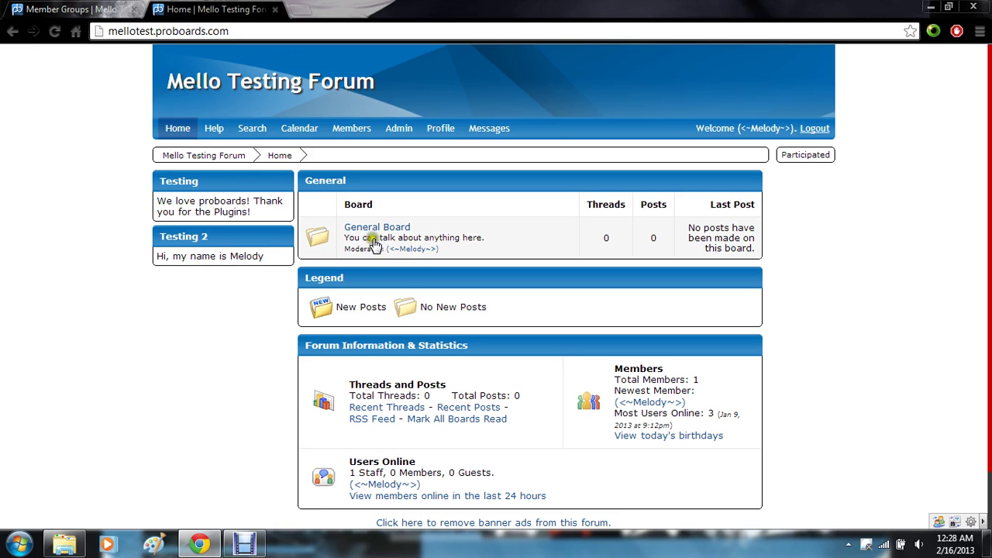
{"action": "left_click", "coordinate": [411, 248]}
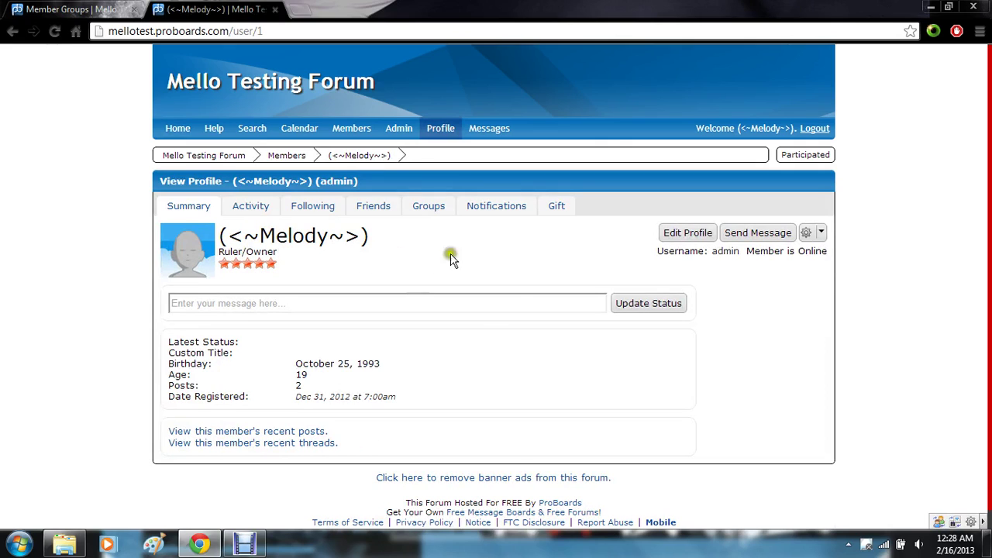
{"action": "left_click", "coordinate": [437, 217]}
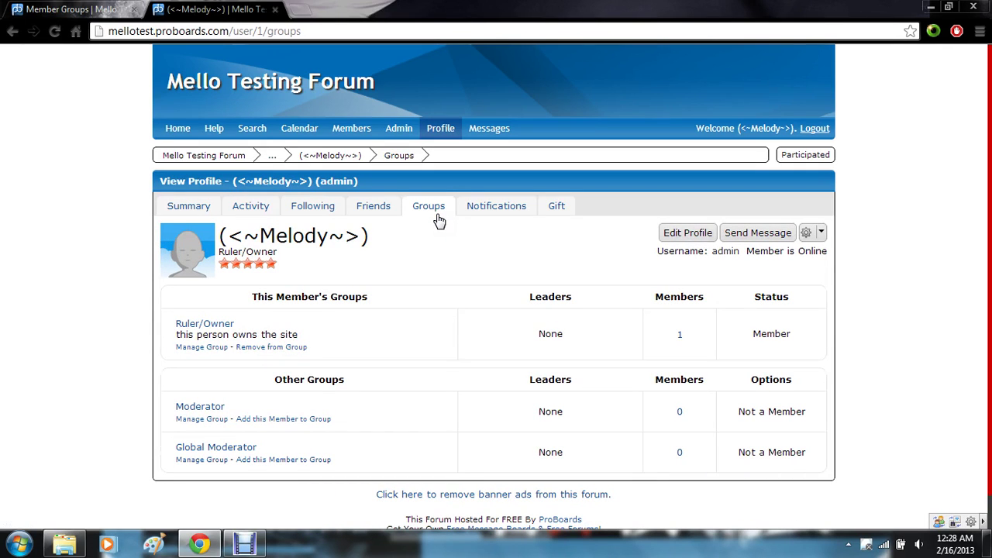
{"action": "left_click", "coordinate": [424, 221]}
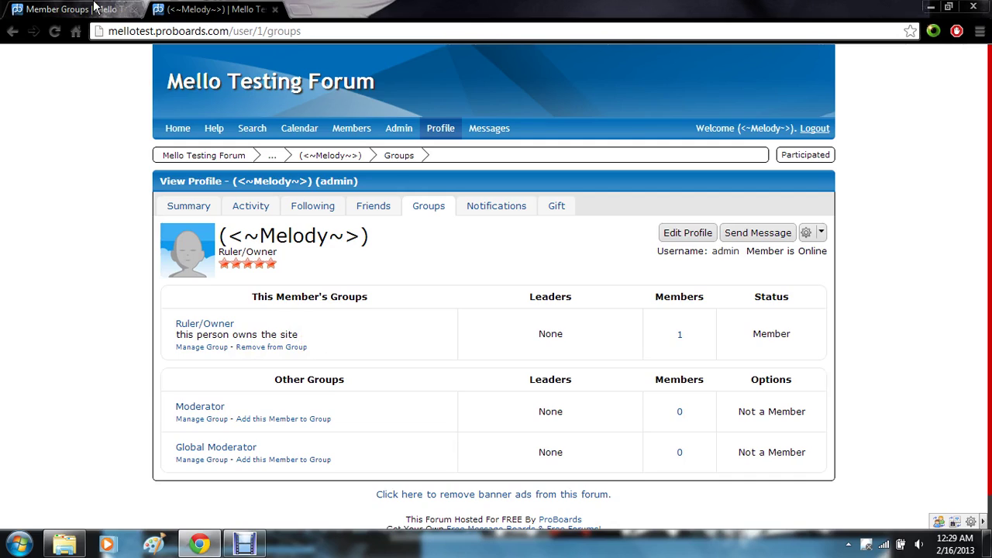
Step: Rename the Ruler/Owner member group to "Adminsitrator", clear its description and save it
{"action": "left_click", "coordinate": [111, 12]}
{"action": "left_click", "coordinate": [100, 262]}
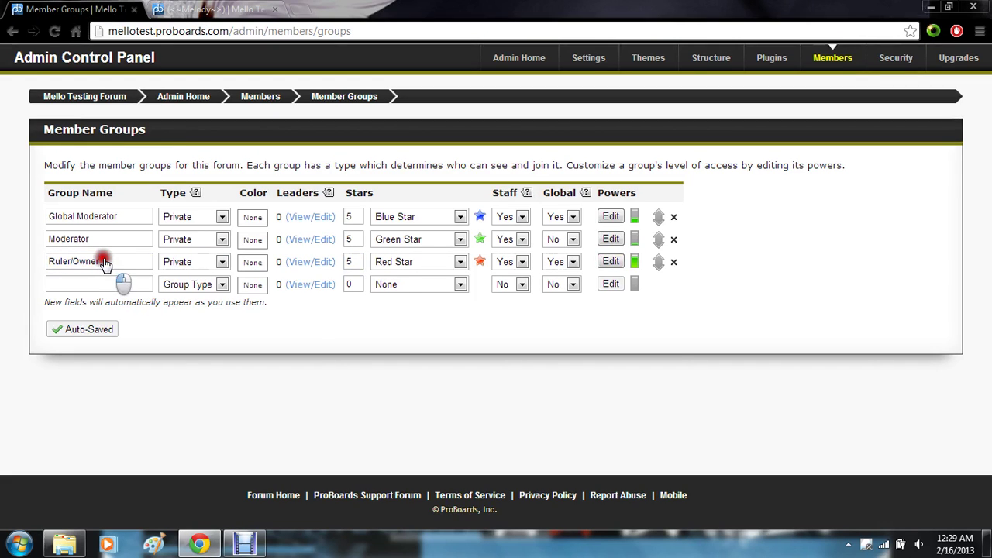
{"action": "type", "text": "Adminsitrator"}
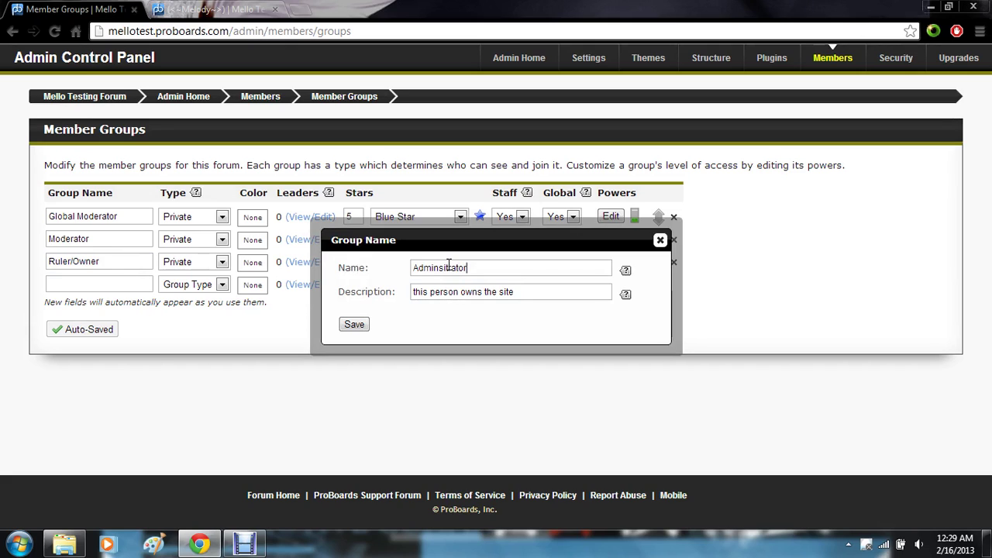
{"action": "left_click_drag", "start_coordinate": [508, 292], "coordinate": [355, 304]}
{"action": "key", "text": "BackSpace"}
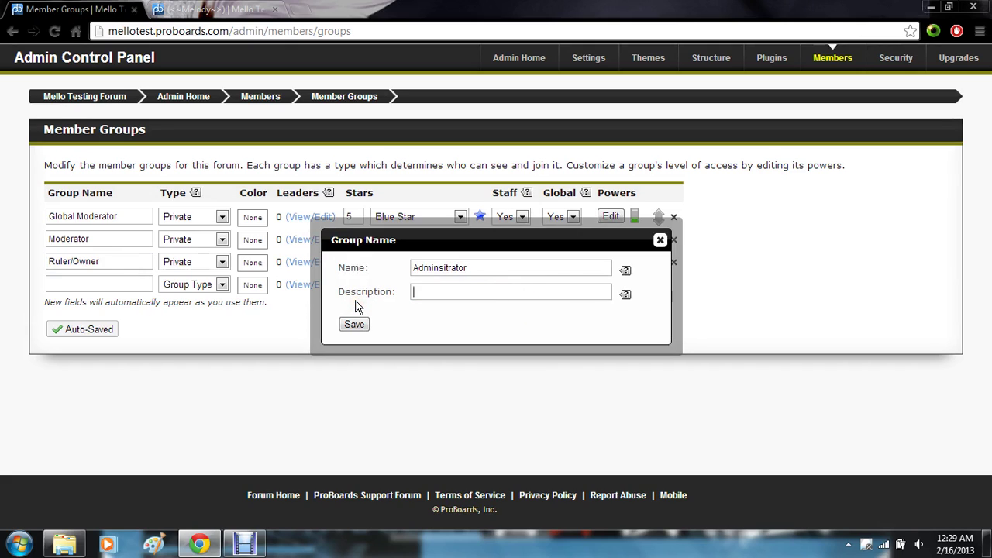
{"action": "left_click", "coordinate": [355, 325]}
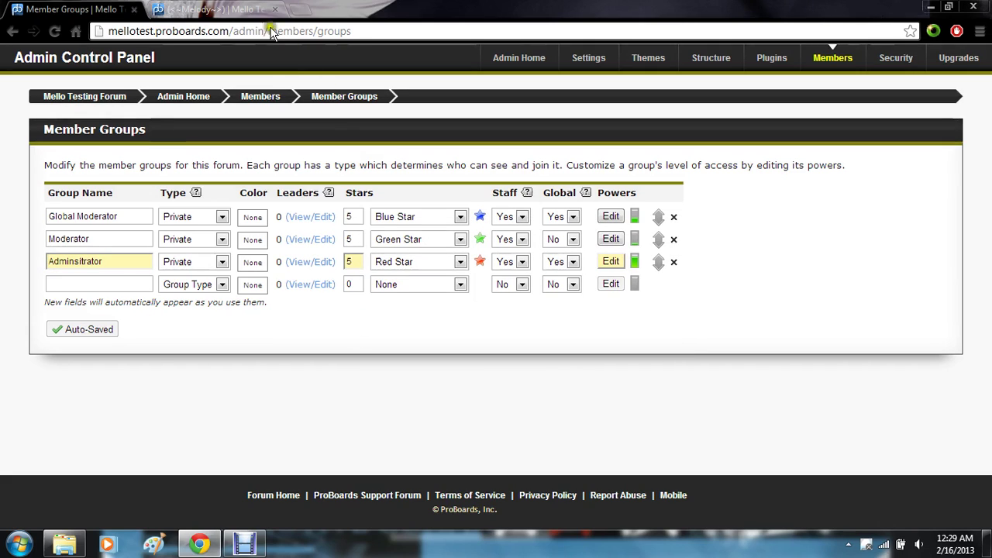
Step: Reload the forum owner's profile and check the renamed group in its member groups
{"action": "left_click", "coordinate": [241, 9]}
{"action": "left_click", "coordinate": [54, 31]}
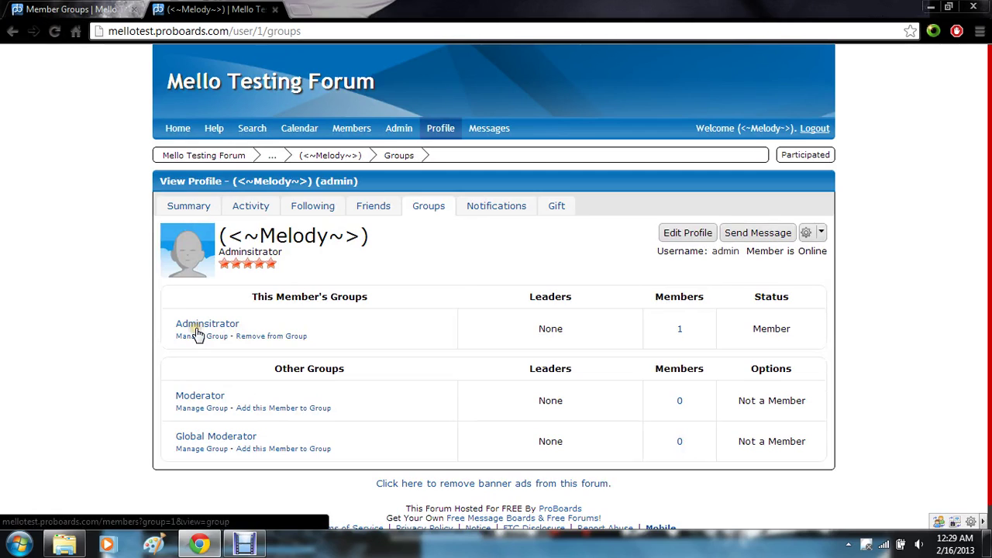
{"action": "left_click", "coordinate": [310, 333]}
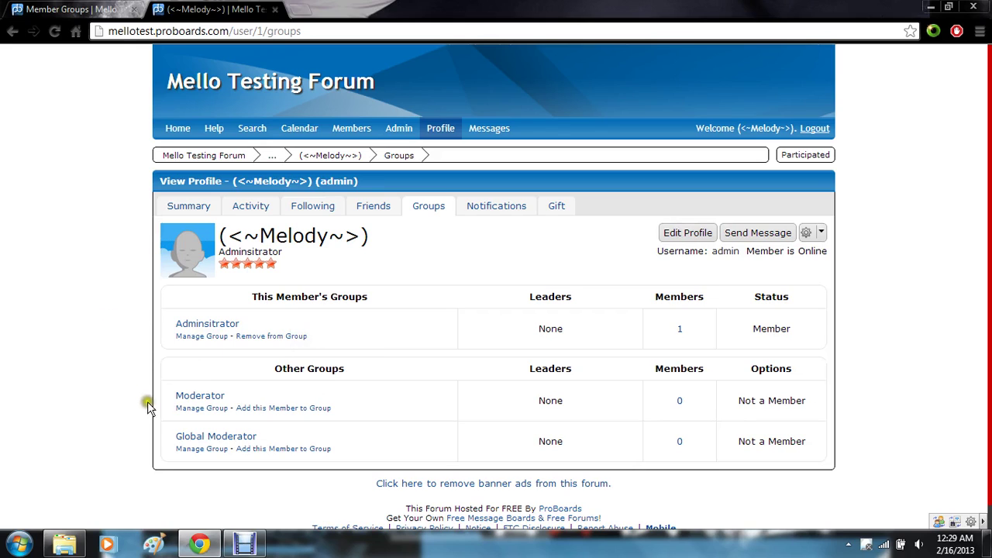
Step: Add the forum owner to the Moderator group, reload the profile's groups, and remove the owner from Moderator again
{"action": "left_click", "coordinate": [256, 413]}
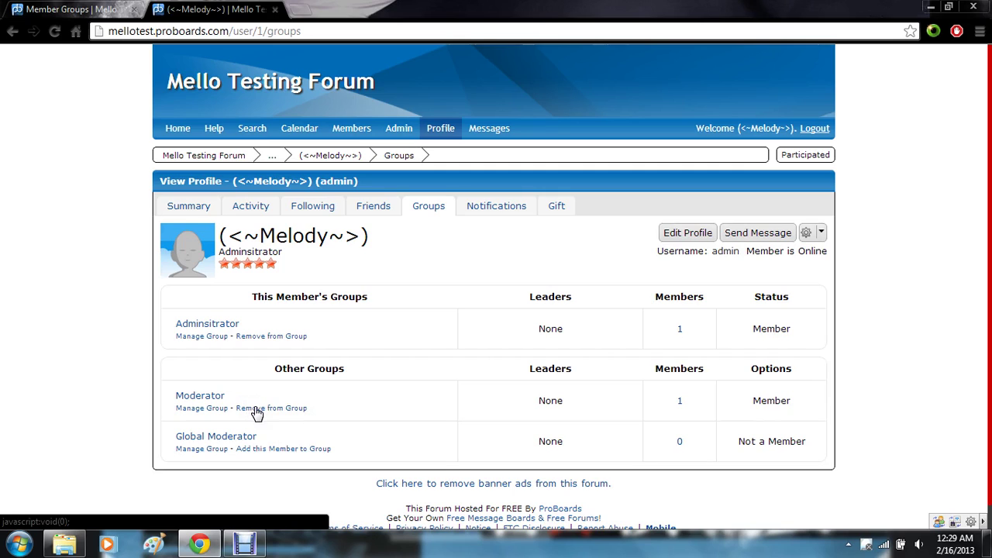
{"action": "left_click", "coordinate": [58, 36]}
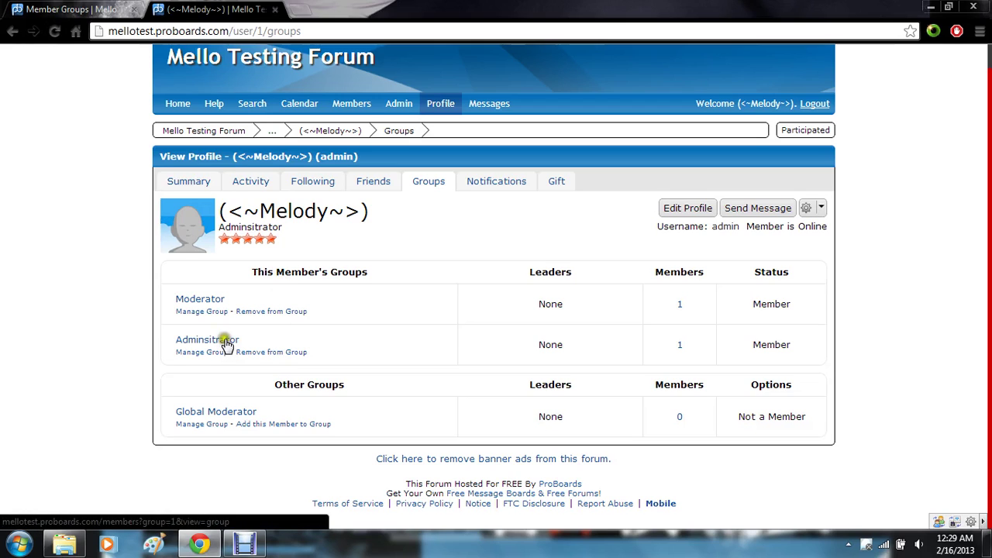
{"action": "left_click", "coordinate": [288, 313]}
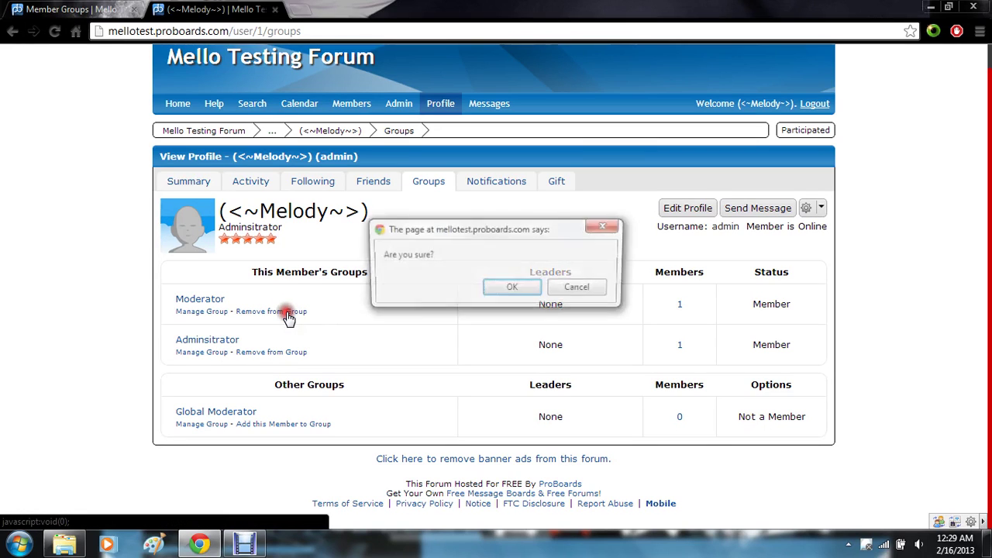
{"action": "left_click", "coordinate": [513, 288]}
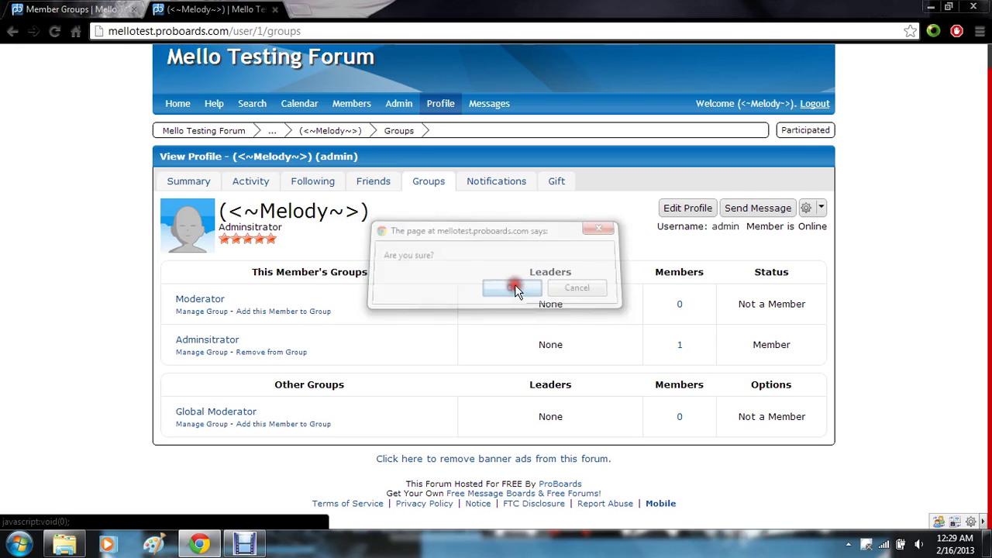
Step: Open the Moderator group's management page and examine its leaders, members, banned list and group powers
{"action": "left_click", "coordinate": [203, 312]}
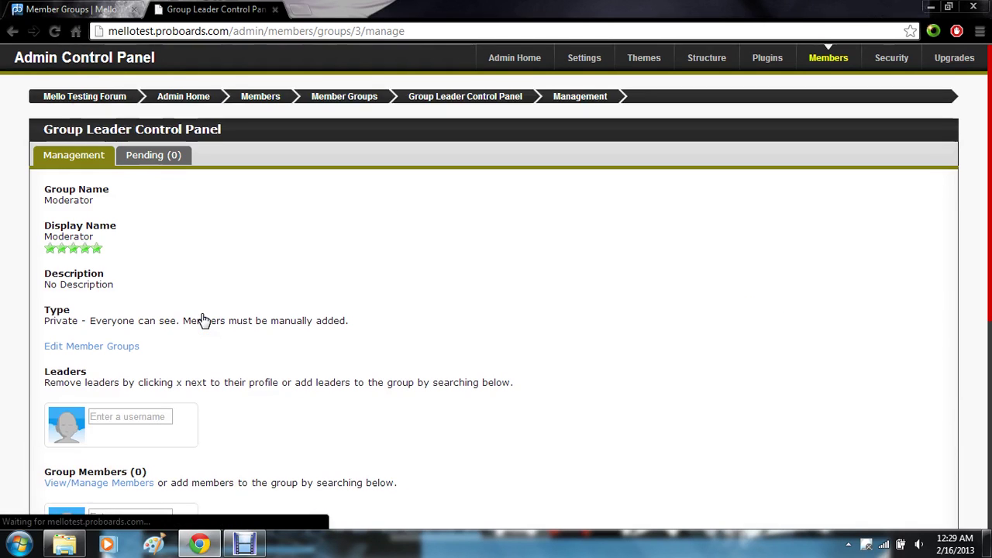
{"action": "scroll", "coordinate": [131, 420], "scroll_direction": "down", "scroll_amount": 1}
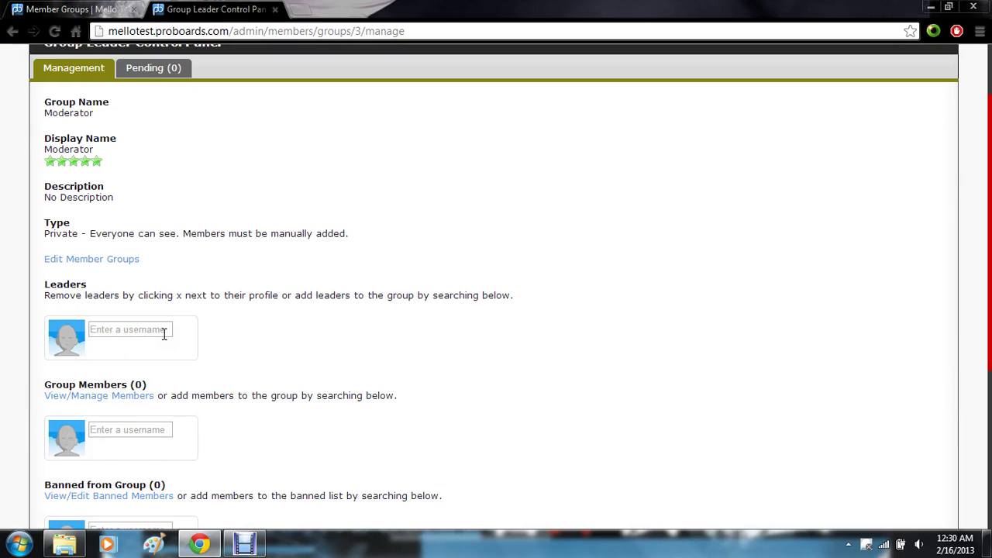
{"action": "scroll", "coordinate": [164, 334], "scroll_direction": "down", "scroll_amount": 2}
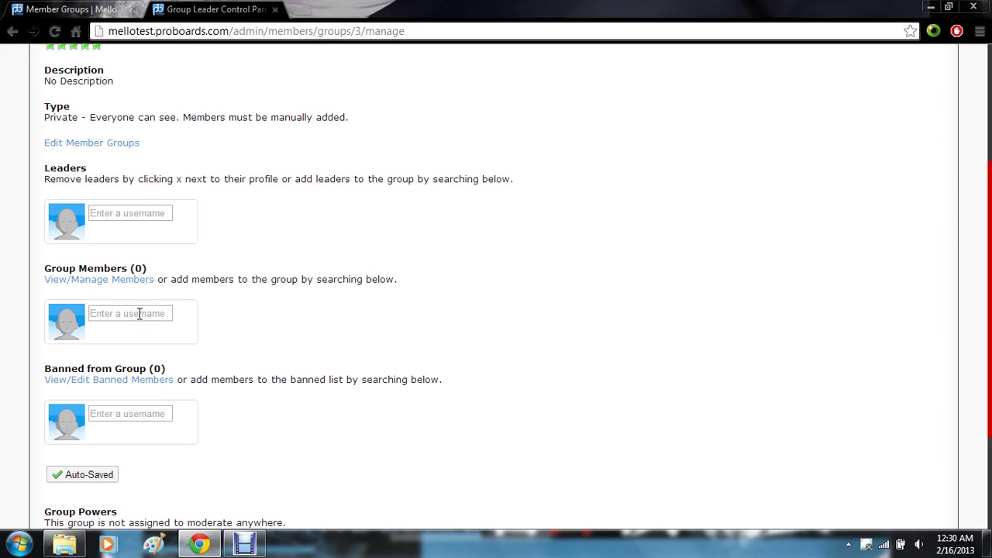
{"action": "scroll", "coordinate": [139, 313], "scroll_direction": "down", "scroll_amount": 2}
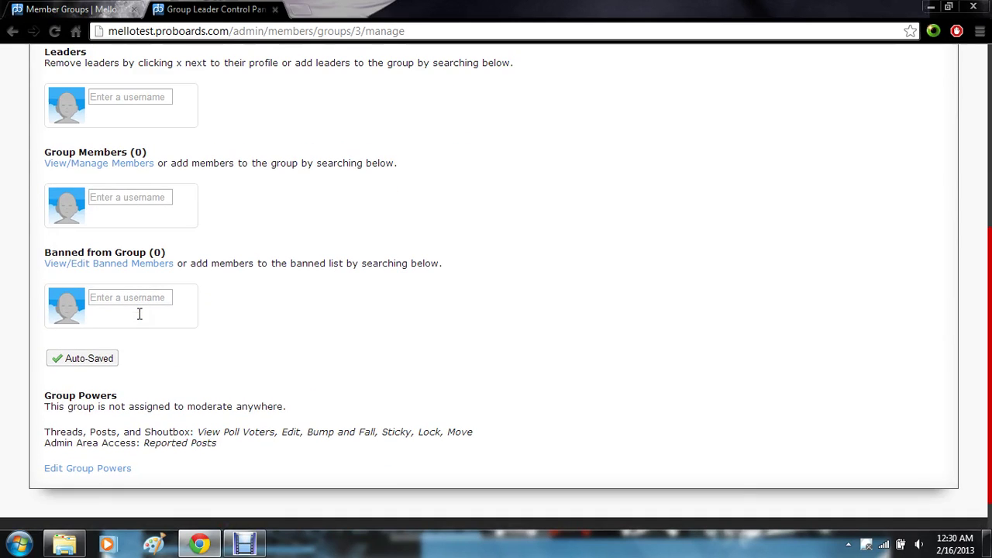
{"action": "left_click", "coordinate": [141, 301]}
{"action": "left_click", "coordinate": [113, 446]}
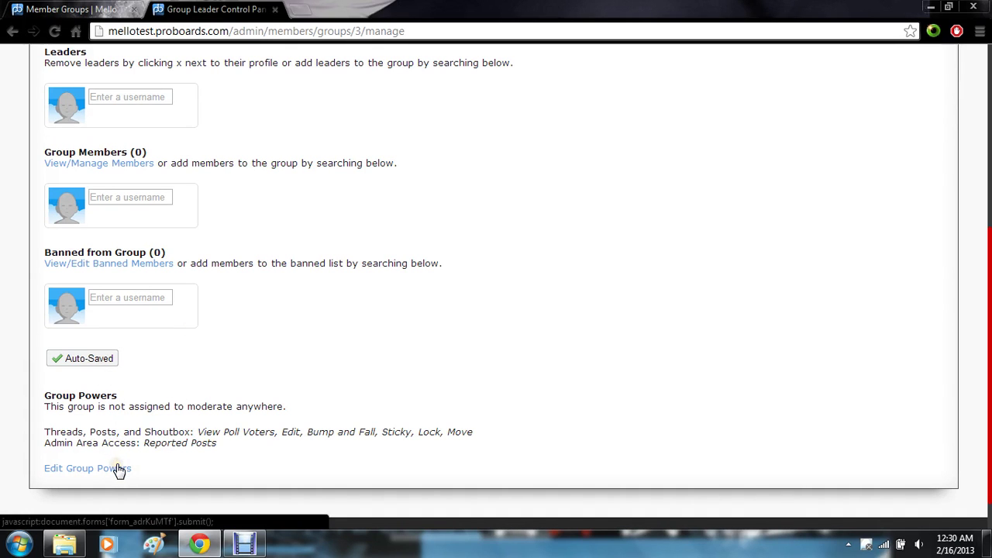
{"action": "scroll", "coordinate": [119, 471], "scroll_direction": "up", "scroll_amount": 4}
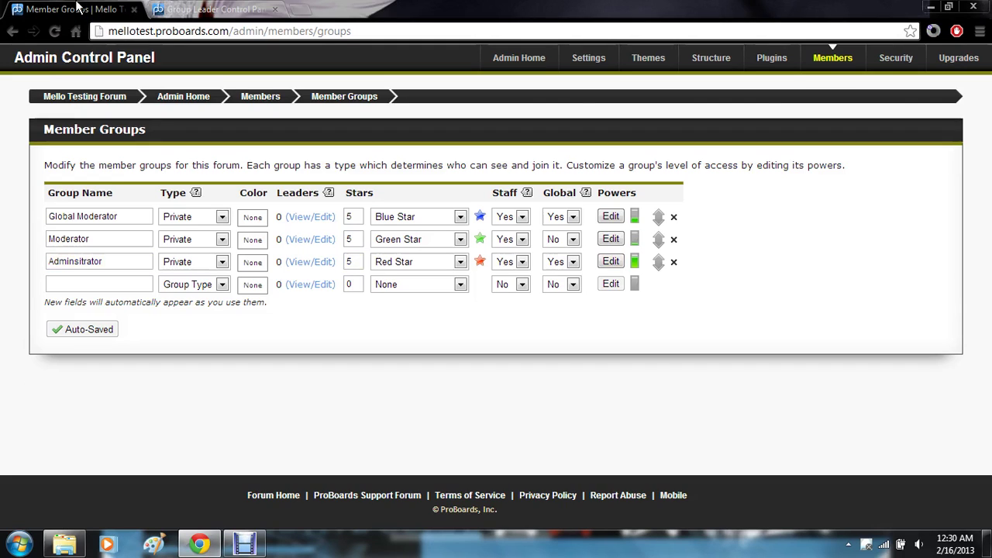
Step: Review the powers assigned to the Moderator group from the member groups list, along with its Global setting
{"action": "left_click", "coordinate": [108, 10]}
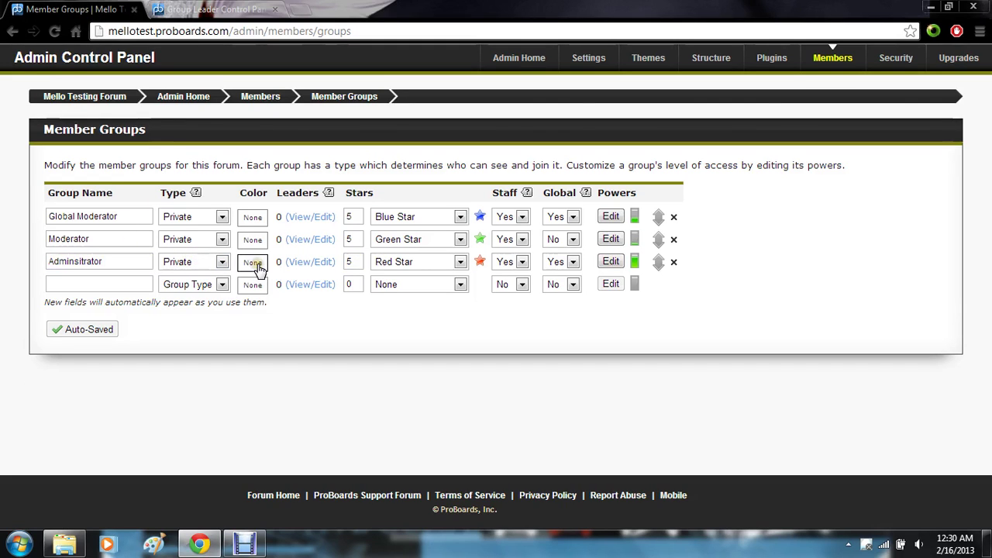
{"action": "left_click", "coordinate": [611, 239]}
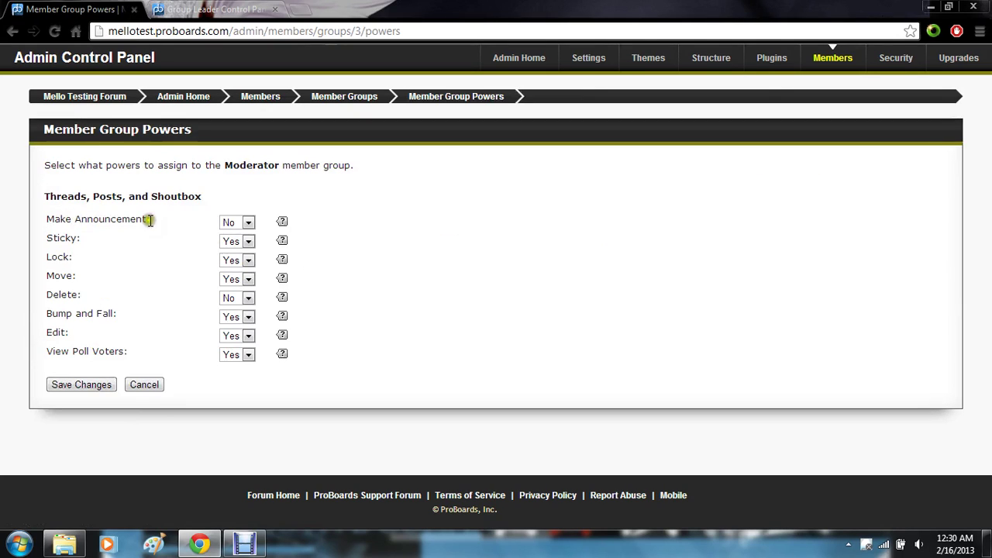
{"action": "left_click", "coordinate": [144, 386]}
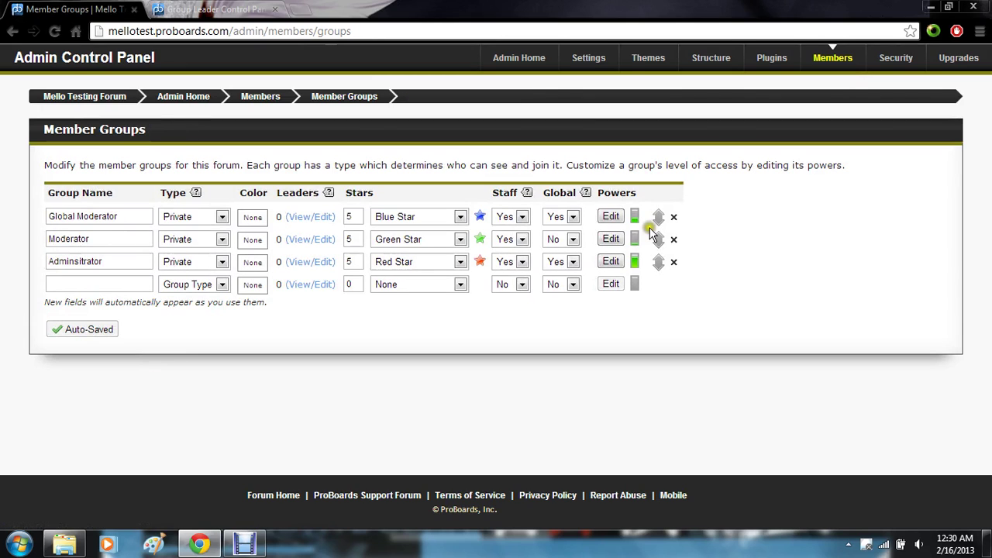
{"action": "left_click", "coordinate": [578, 242]}
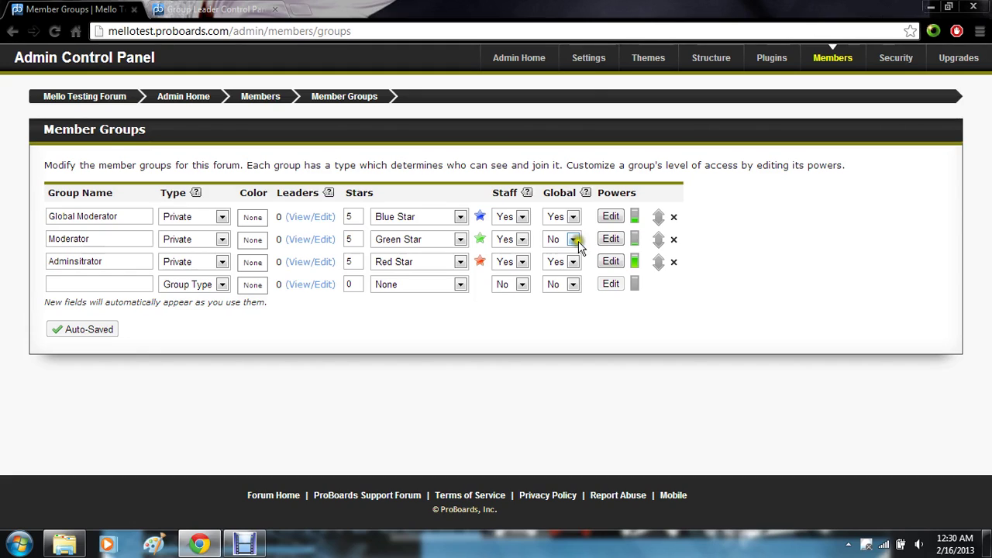
Step: Examine all powers assigned to the Global Moderator group, from thread and member powers to the critical powers
{"action": "left_click", "coordinate": [611, 239]}
{"action": "left_click", "coordinate": [610, 218]}
{"action": "scroll", "coordinate": [611, 222], "scroll_direction": "down", "scroll_amount": 3}
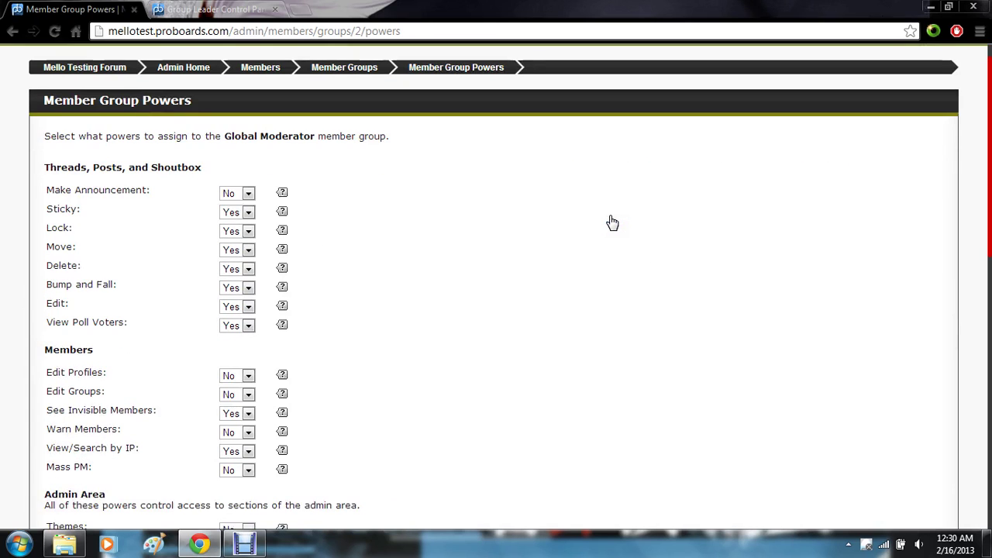
{"action": "scroll", "coordinate": [611, 224], "scroll_direction": "down", "scroll_amount": 5}
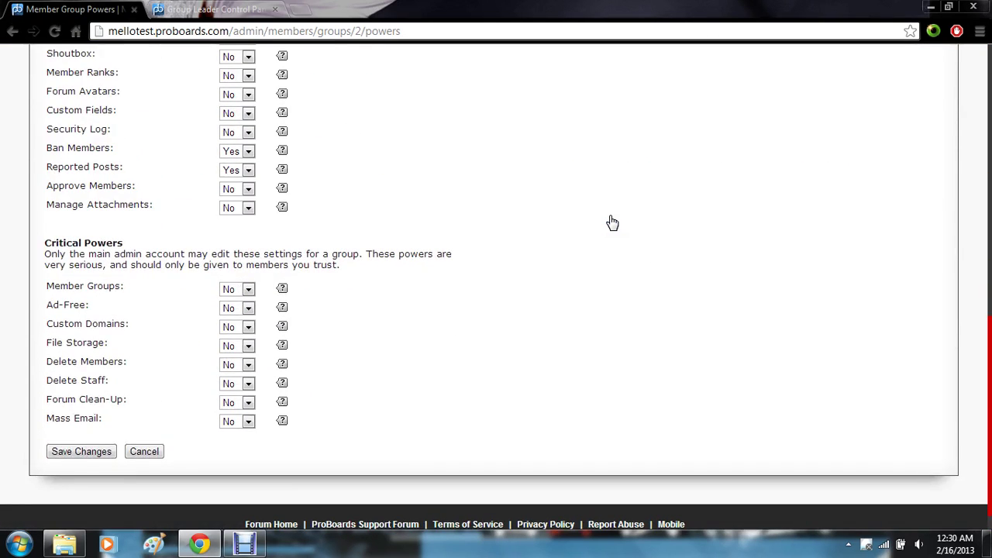
{"action": "scroll", "coordinate": [612, 223], "scroll_direction": "up", "scroll_amount": 8}
{"action": "scroll", "coordinate": [613, 224], "scroll_direction": "down", "scroll_amount": 2}
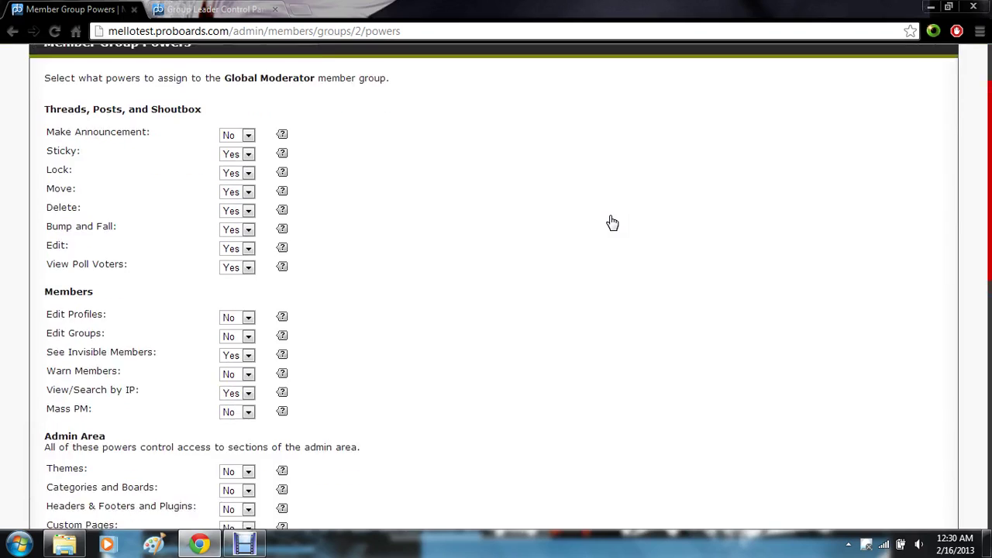
{"action": "scroll", "coordinate": [612, 223], "scroll_direction": "down", "scroll_amount": 6}
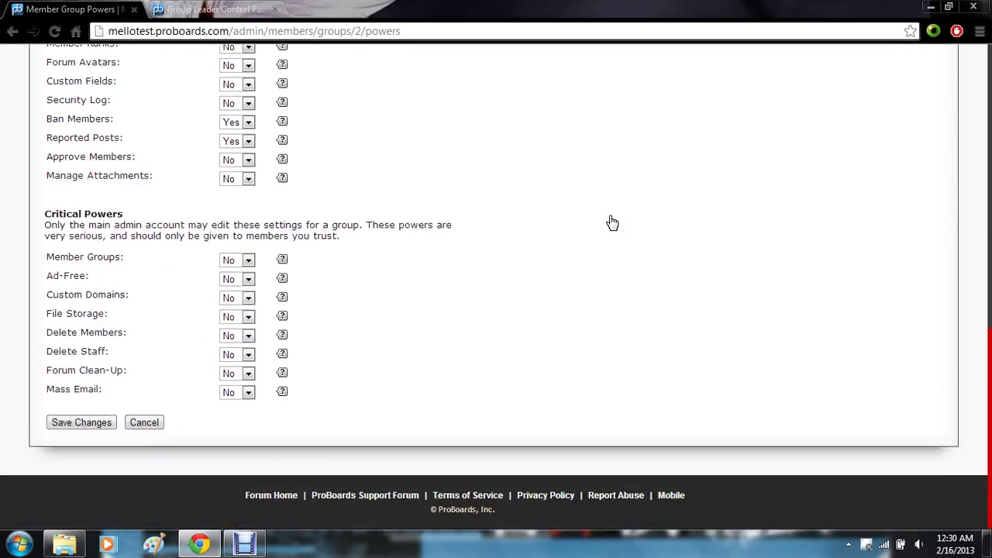
{"action": "scroll", "coordinate": [613, 223], "scroll_direction": "up", "scroll_amount": 8}
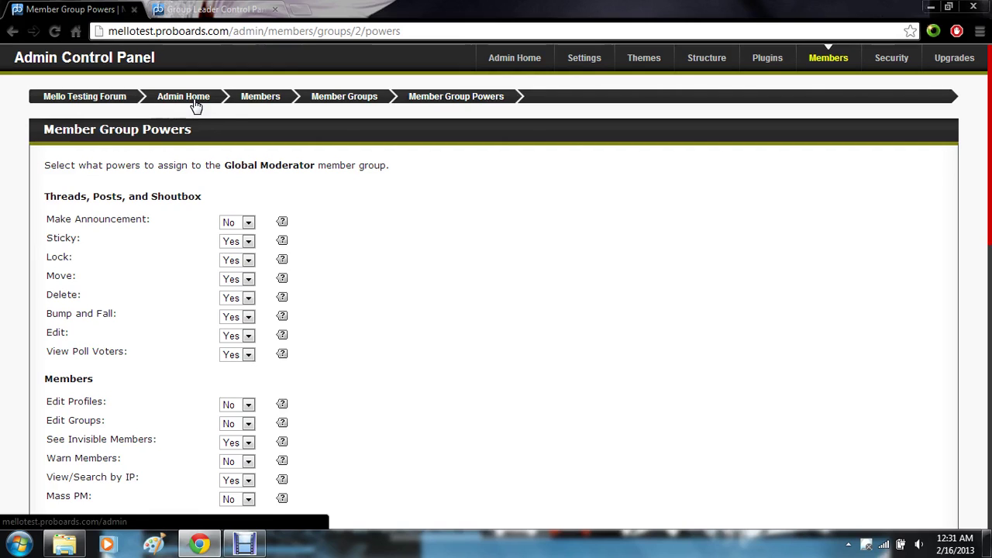
Step: Look over the Members section and open Member Ranks to review the rank names, stars and required post counts
{"action": "left_click", "coordinate": [256, 106]}
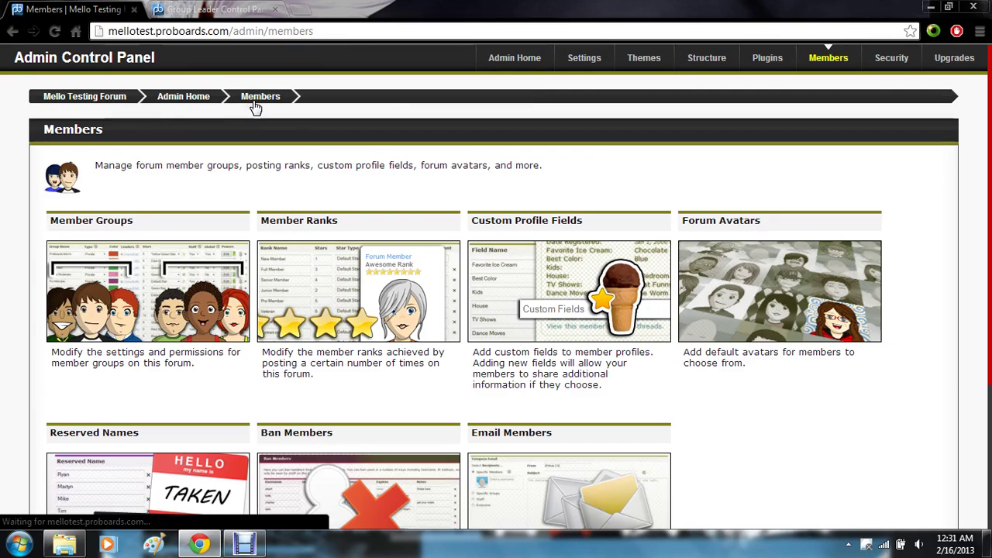
{"action": "scroll", "coordinate": [256, 106], "scroll_direction": "down", "scroll_amount": 2}
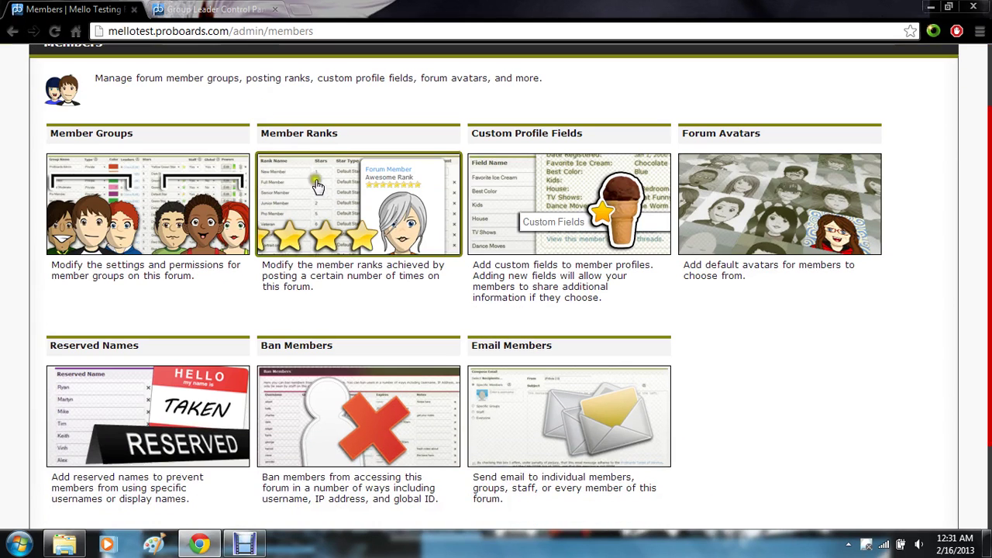
{"action": "left_click", "coordinate": [345, 219]}
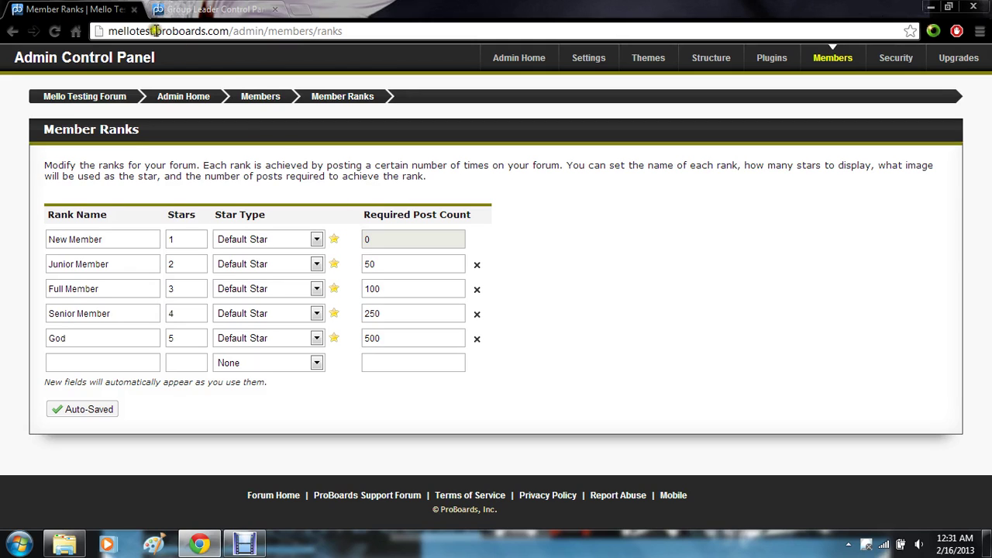
Step: Return to Member Groups and examine the Open, Petition, Private and Hidden type options for the Moderator group, leaving it Private
{"action": "left_click", "coordinate": [250, 103]}
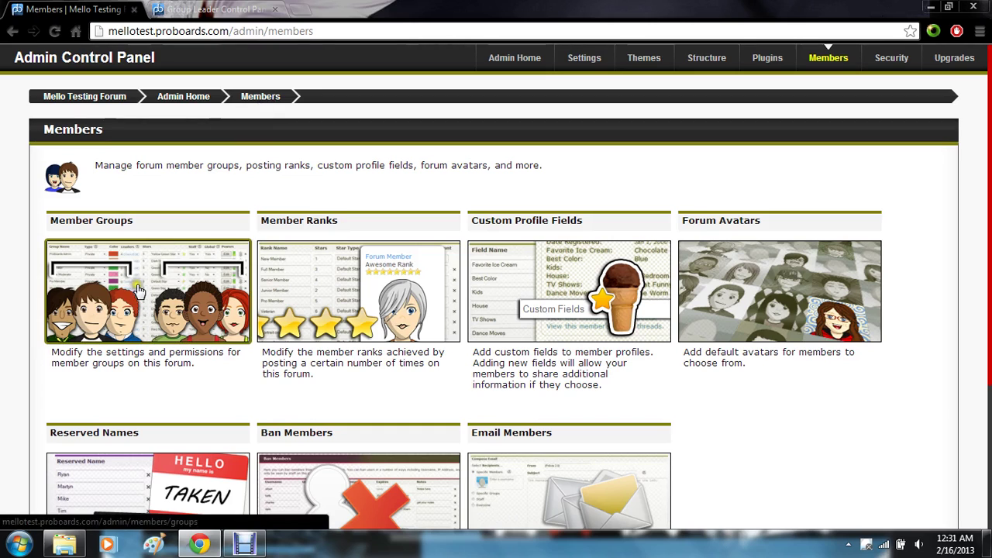
{"action": "left_click", "coordinate": [138, 289]}
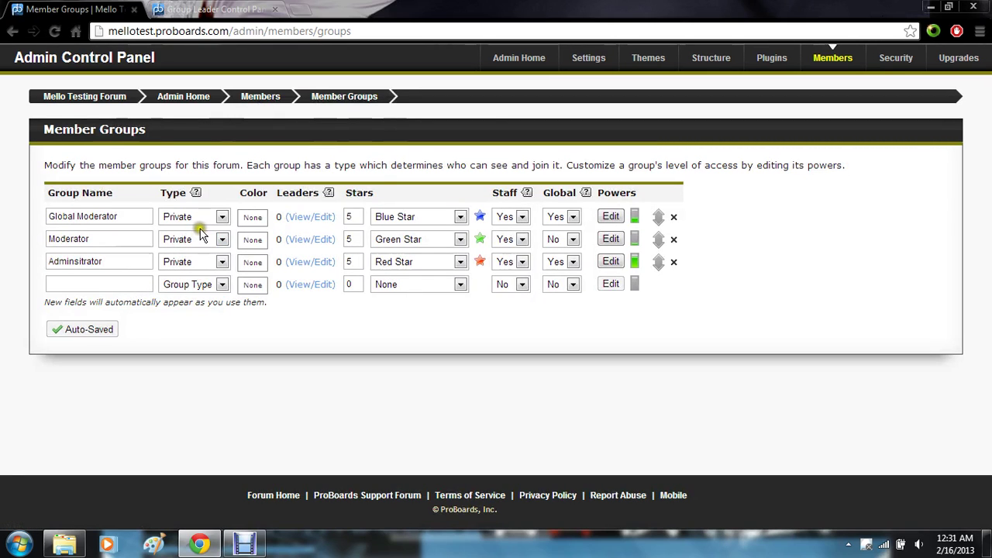
{"action": "left_click", "coordinate": [206, 241]}
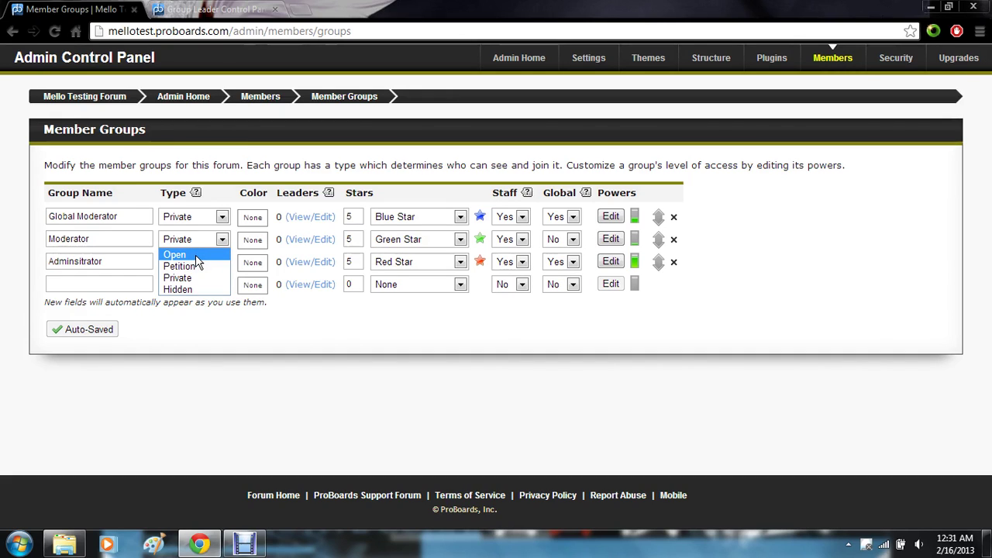
{"action": "left_click", "coordinate": [197, 261]}
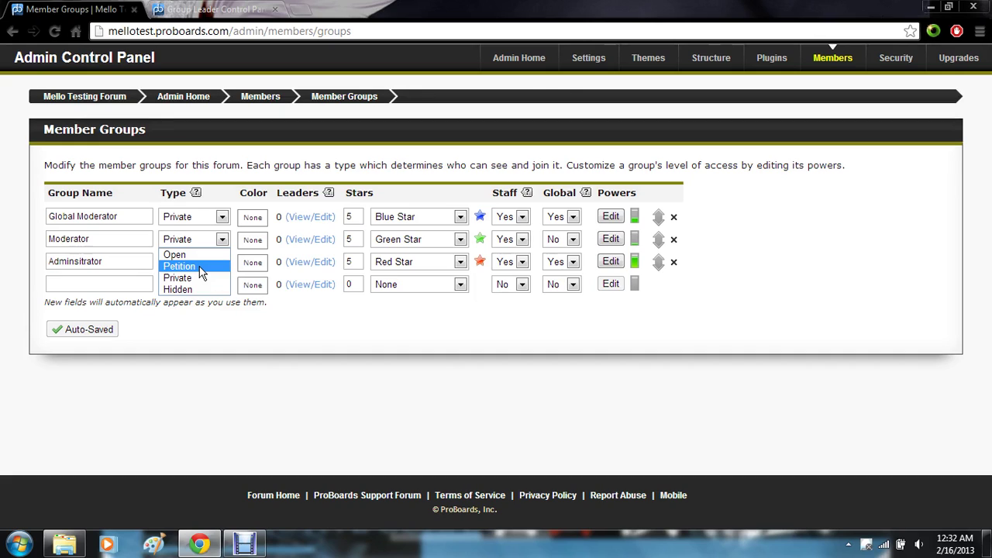
{"action": "left_click", "coordinate": [200, 279]}
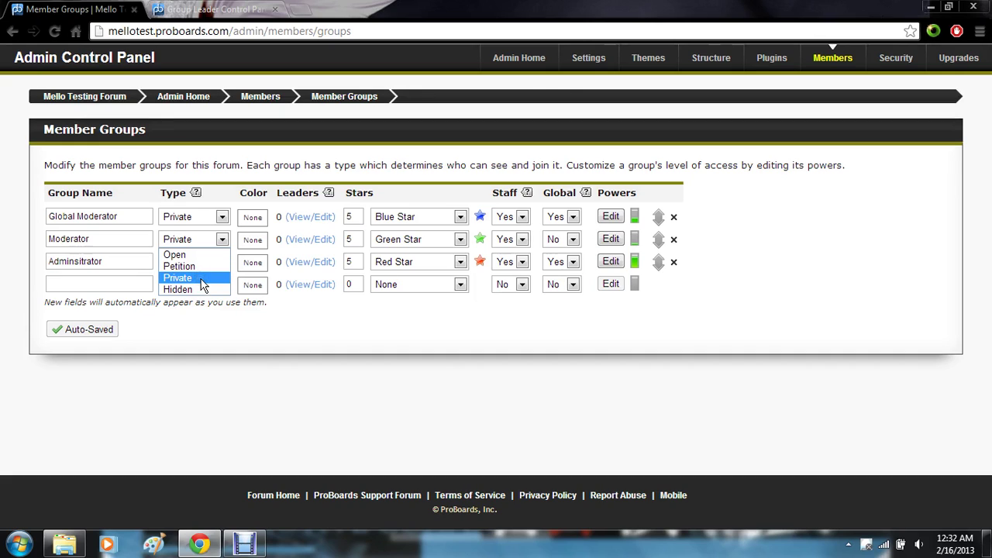
{"action": "left_click", "coordinate": [201, 280]}
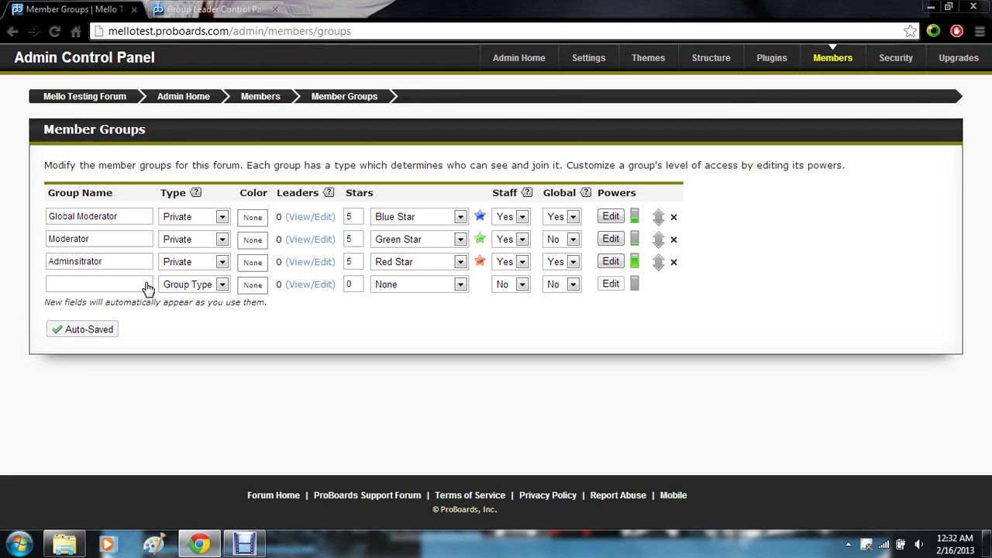
{"action": "left_click", "coordinate": [188, 242]}
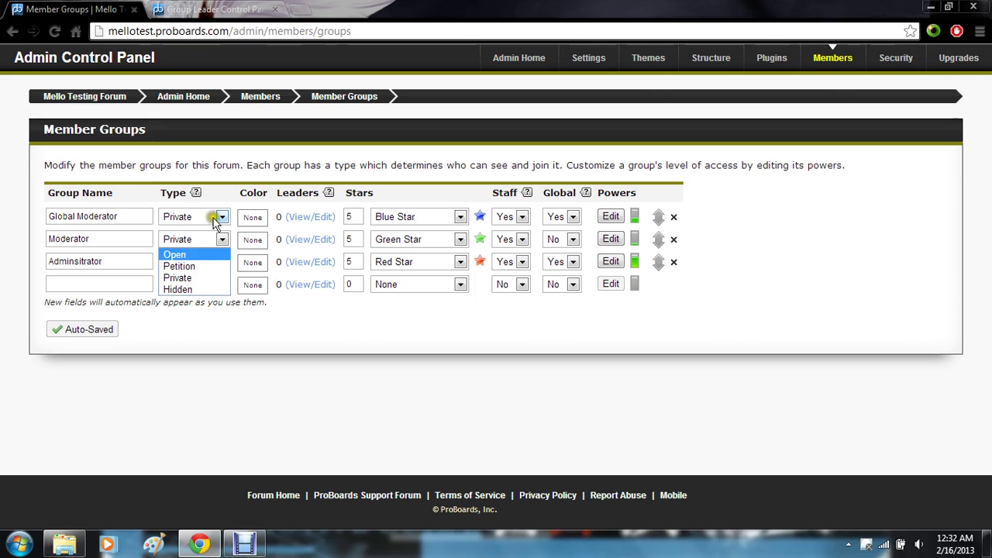
{"action": "left_click", "coordinate": [221, 242]}
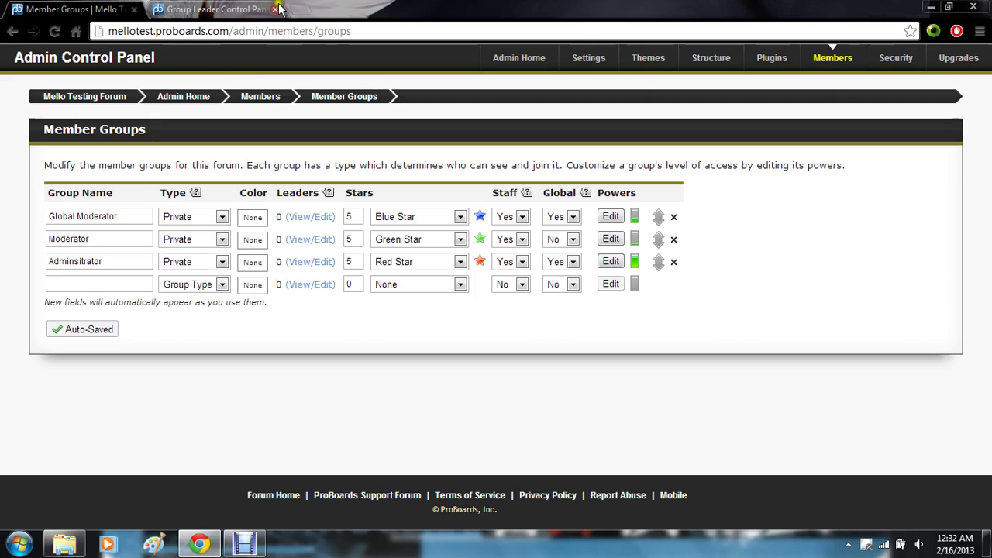
Step: Open the Memories of Magic forum in a new browser tab and switch to another linked member account
{"action": "left_click", "coordinate": [302, 10]}
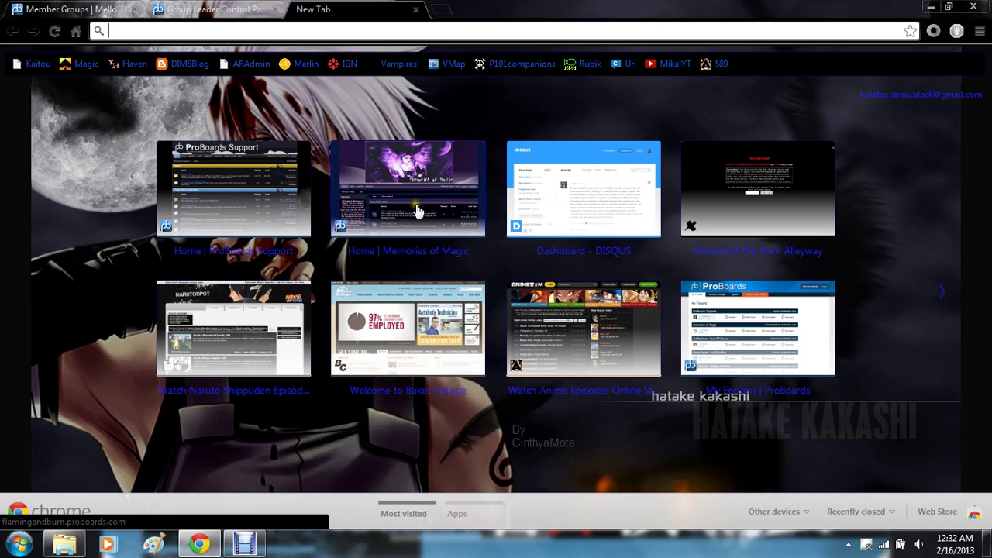
{"action": "left_click", "coordinate": [417, 210]}
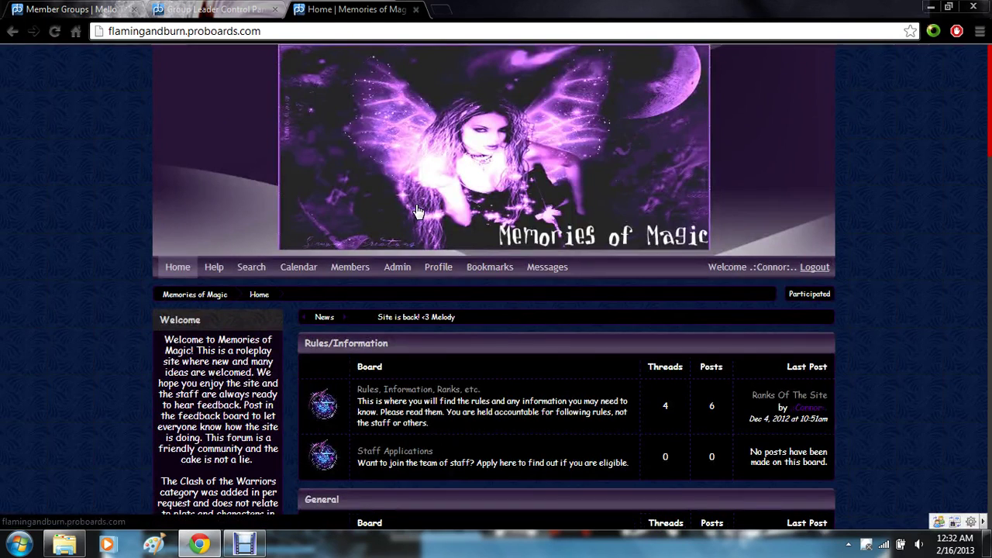
{"action": "left_click", "coordinate": [938, 522]}
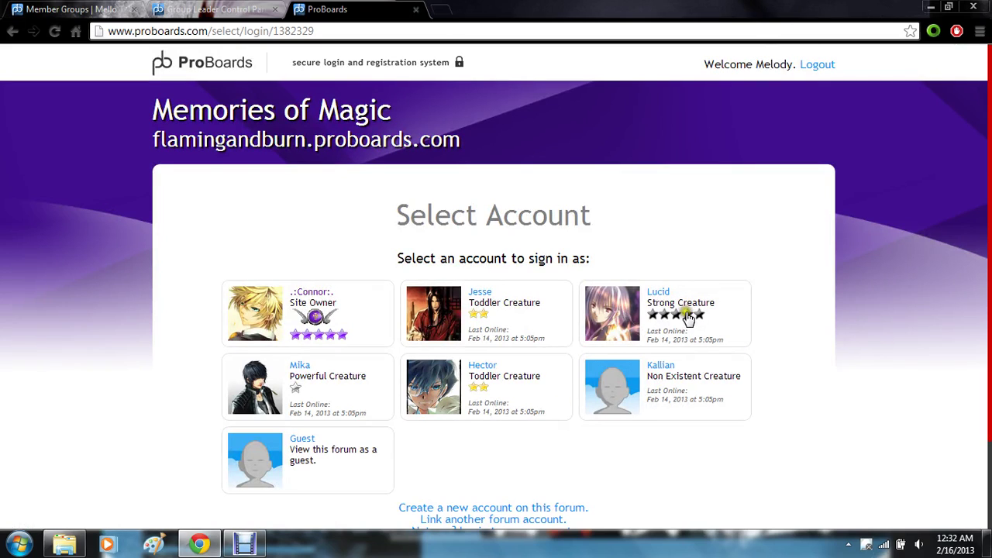
{"action": "left_click", "coordinate": [628, 313]}
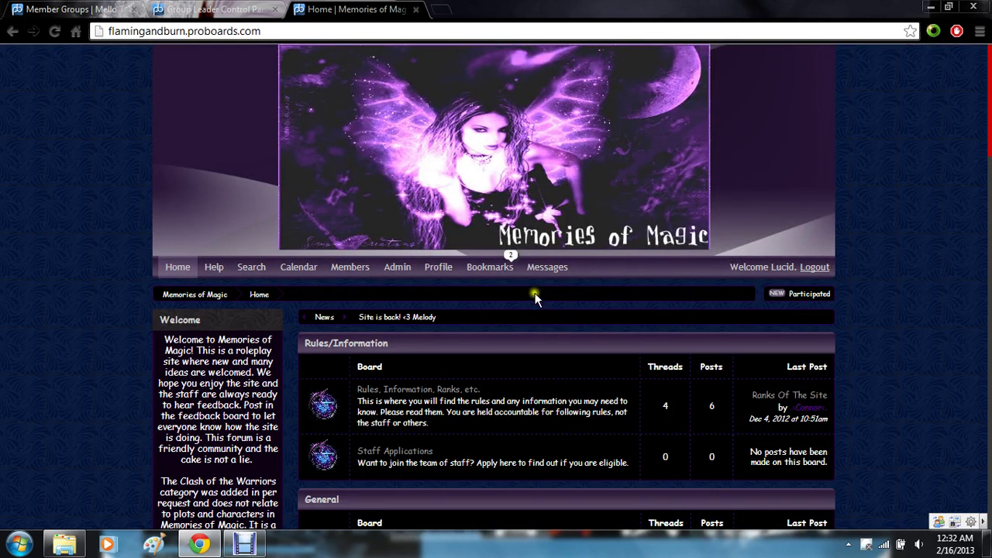
Step: Examine the group memberships on this account's profile, close that forum, and return to the Mello Testing Forum's Member Groups page
{"action": "left_click", "coordinate": [409, 276]}
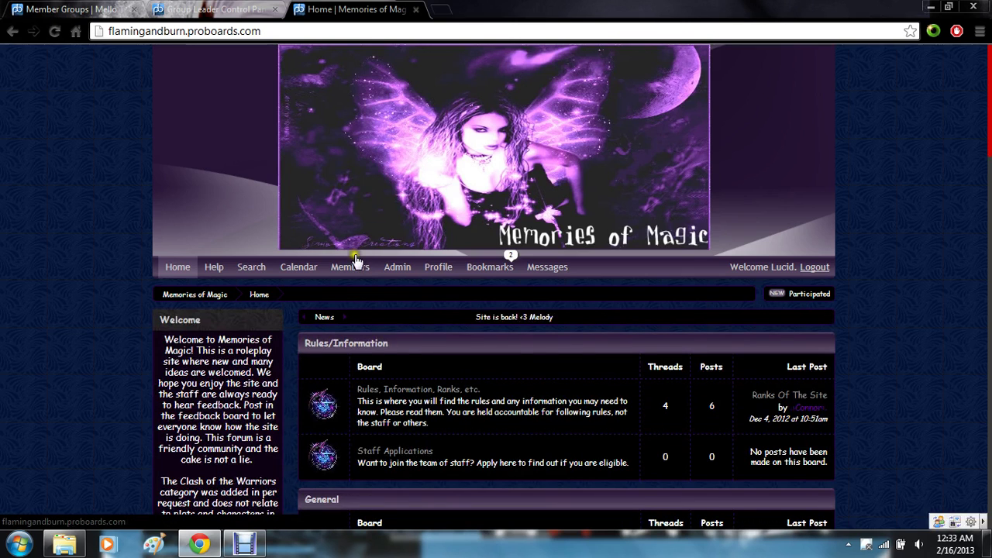
{"action": "left_click", "coordinate": [320, 270]}
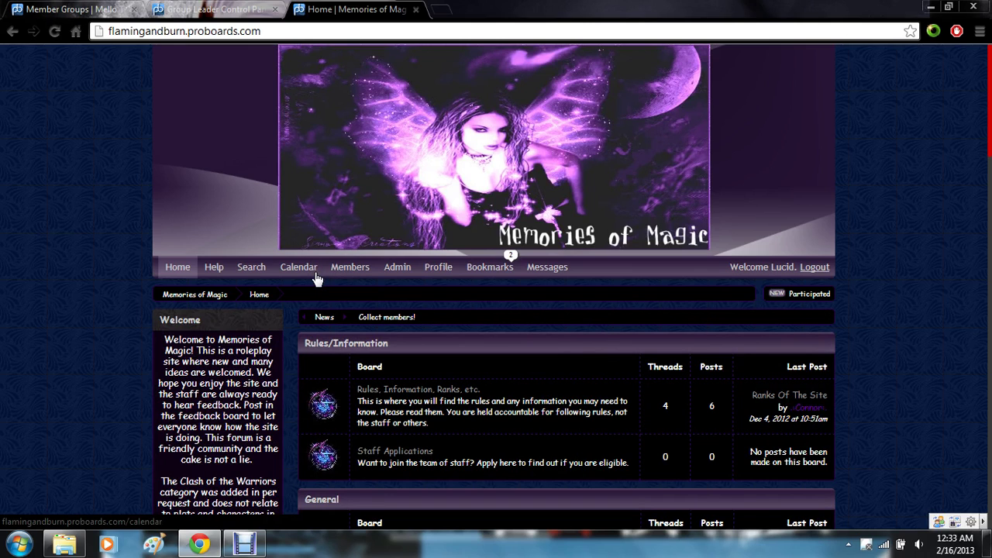
{"action": "left_click", "coordinate": [447, 270]}
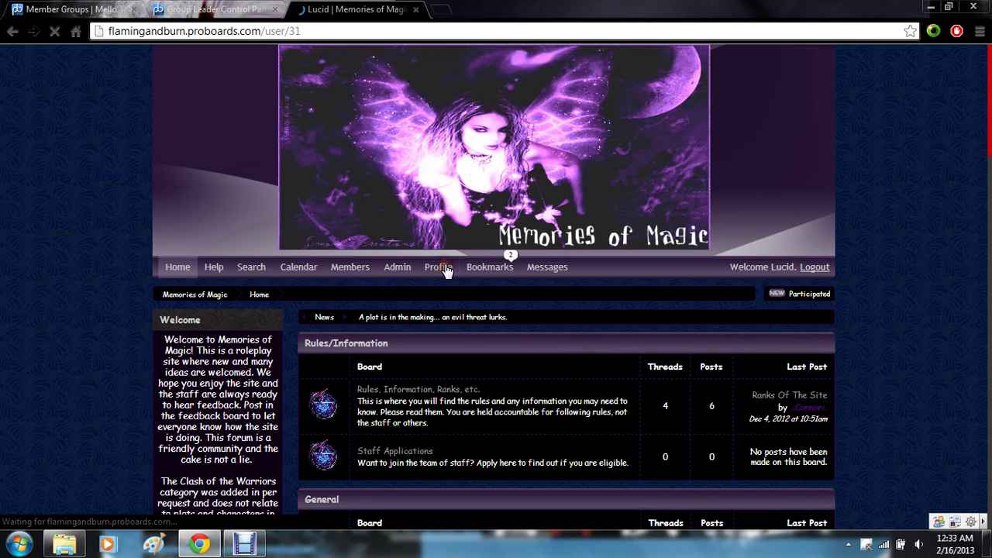
{"action": "scroll", "coordinate": [447, 269], "scroll_direction": "down", "scroll_amount": 3}
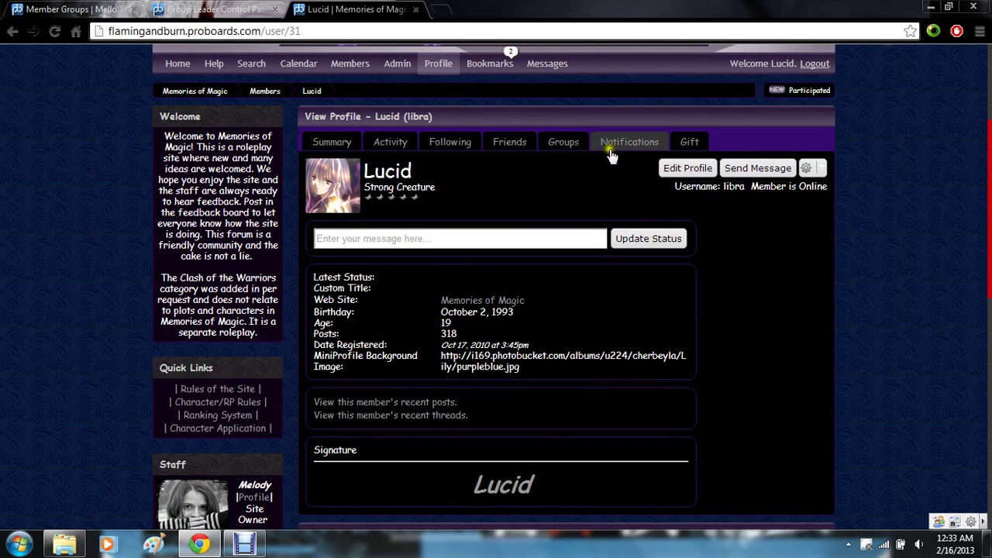
{"action": "left_click", "coordinate": [580, 147]}
{"action": "scroll", "coordinate": [580, 148], "scroll_direction": "down", "scroll_amount": 1}
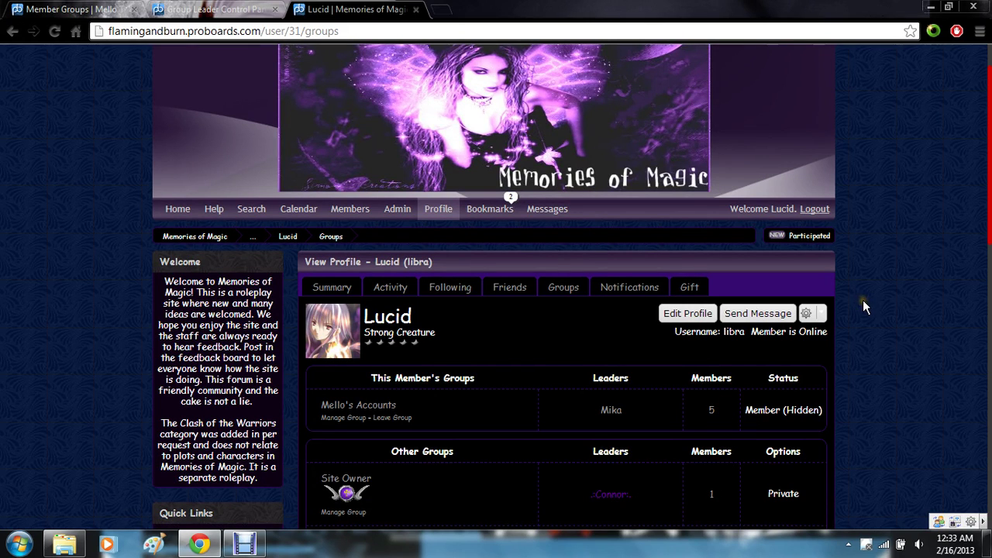
{"action": "left_click", "coordinate": [415, 9]}
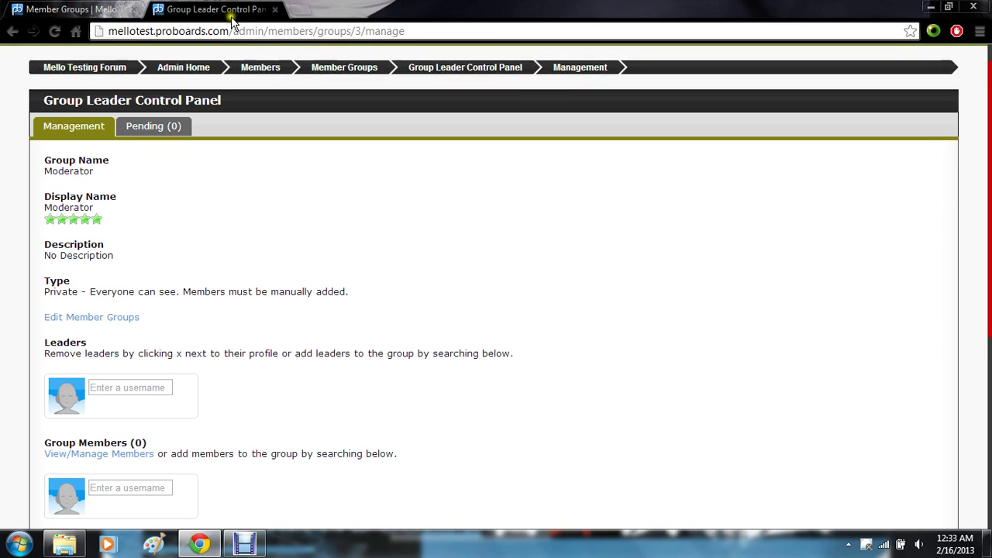
{"action": "left_click", "coordinate": [81, 9]}
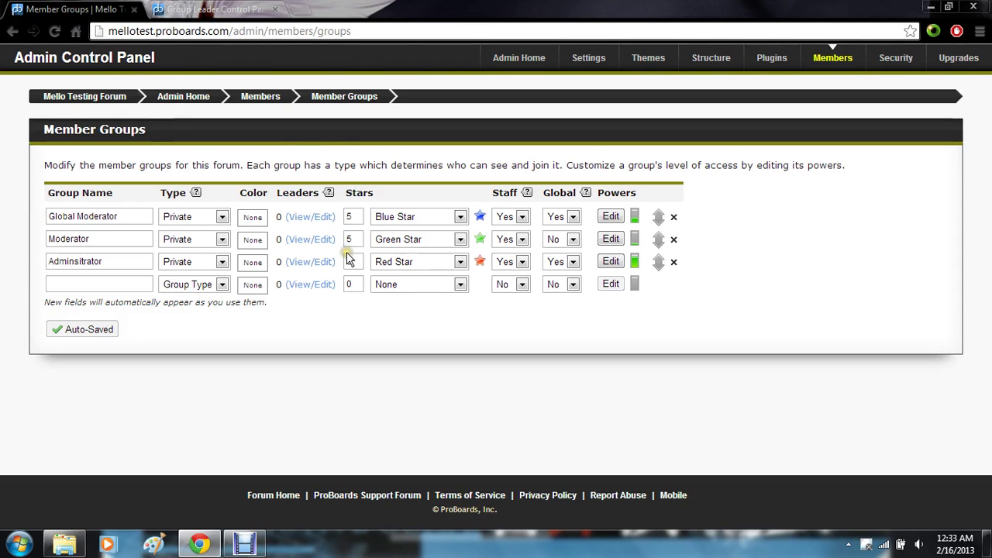
Step: Go back to the Members section and review the Member Ranks page
{"action": "left_click", "coordinate": [271, 99]}
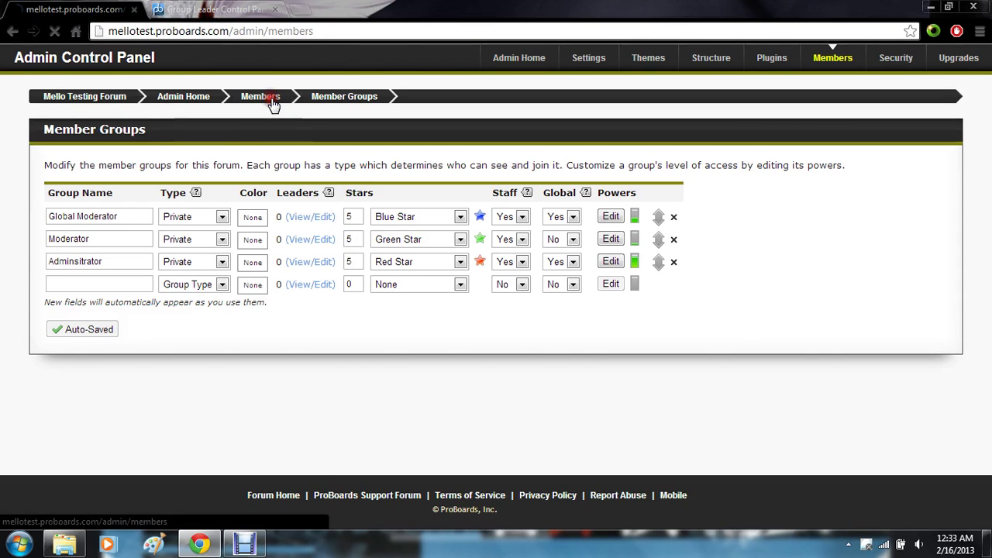
{"action": "scroll", "coordinate": [273, 105], "scroll_direction": "down", "scroll_amount": 1}
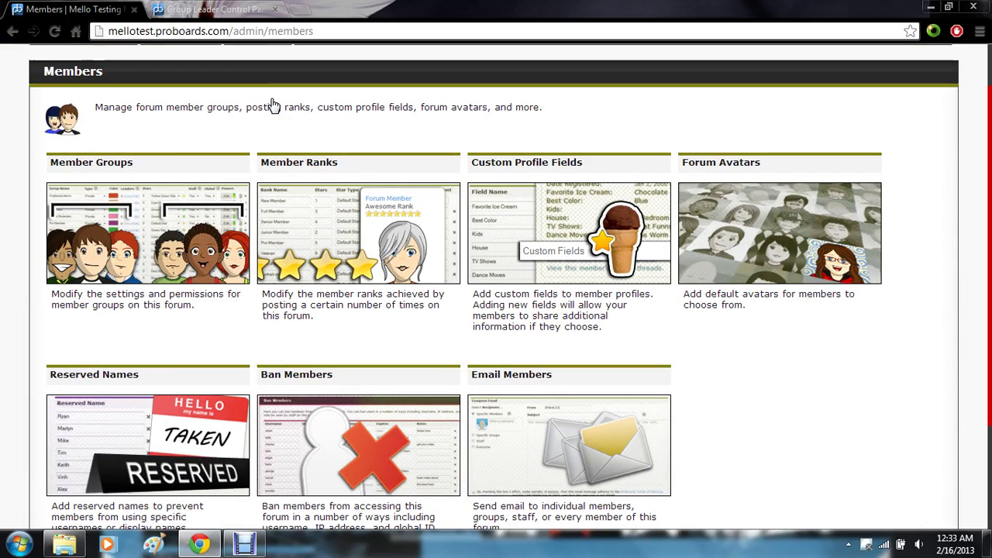
{"action": "left_click", "coordinate": [372, 236]}
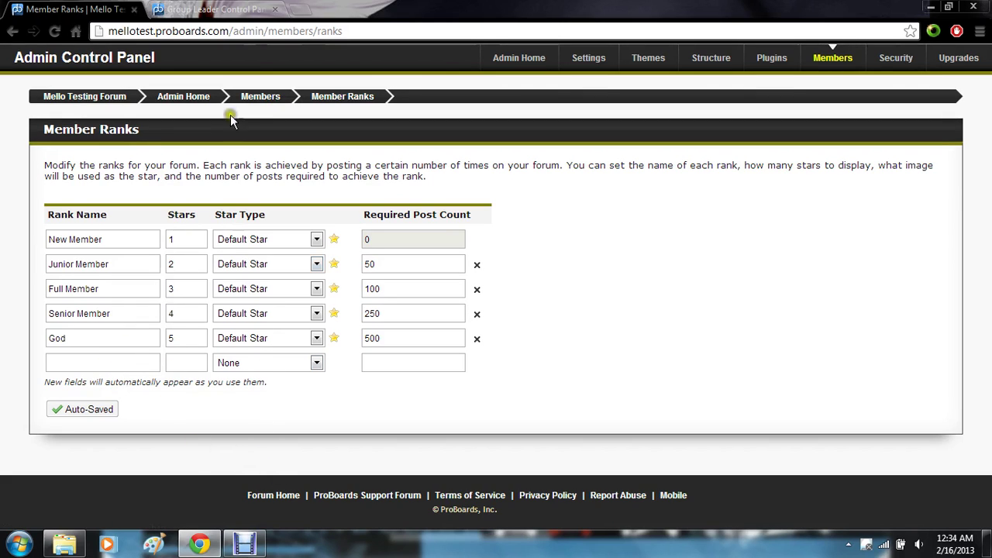
Step: In Custom Profile Fields under Members, add a field named Money with the type Text Field
{"action": "left_click", "coordinate": [259, 97]}
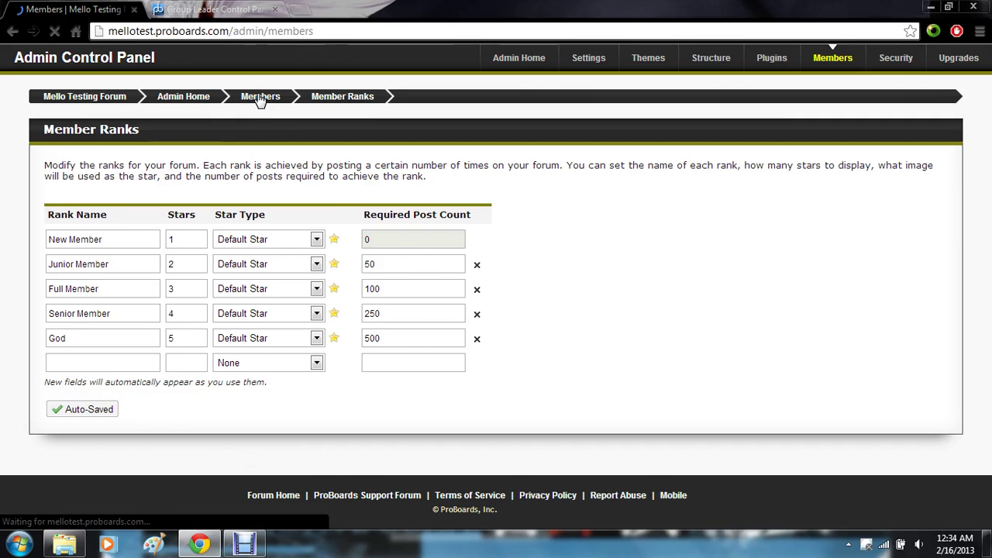
{"action": "scroll", "coordinate": [260, 100], "scroll_direction": "down", "scroll_amount": 1}
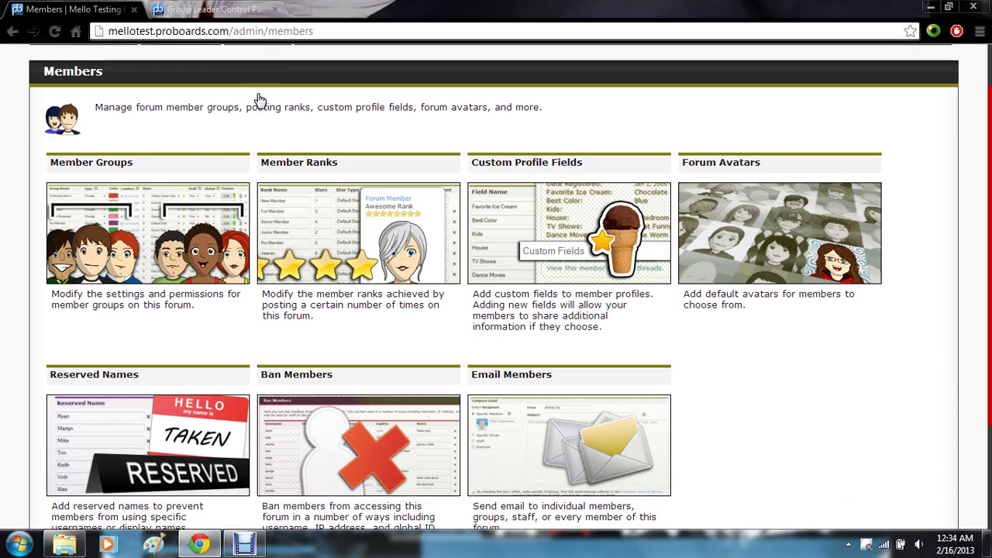
{"action": "left_click", "coordinate": [560, 265]}
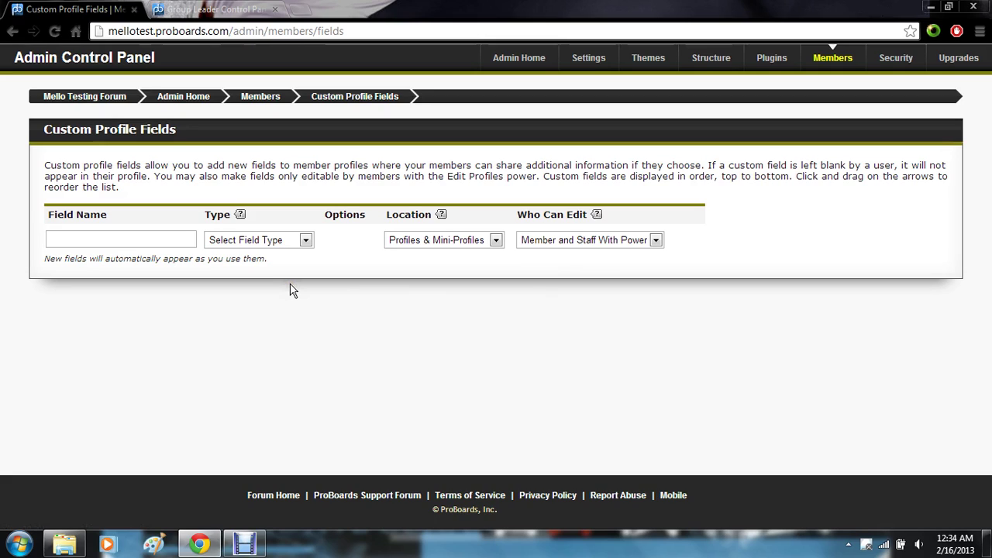
{"action": "left_click", "coordinate": [138, 237]}
{"action": "type", "text": "Money"}
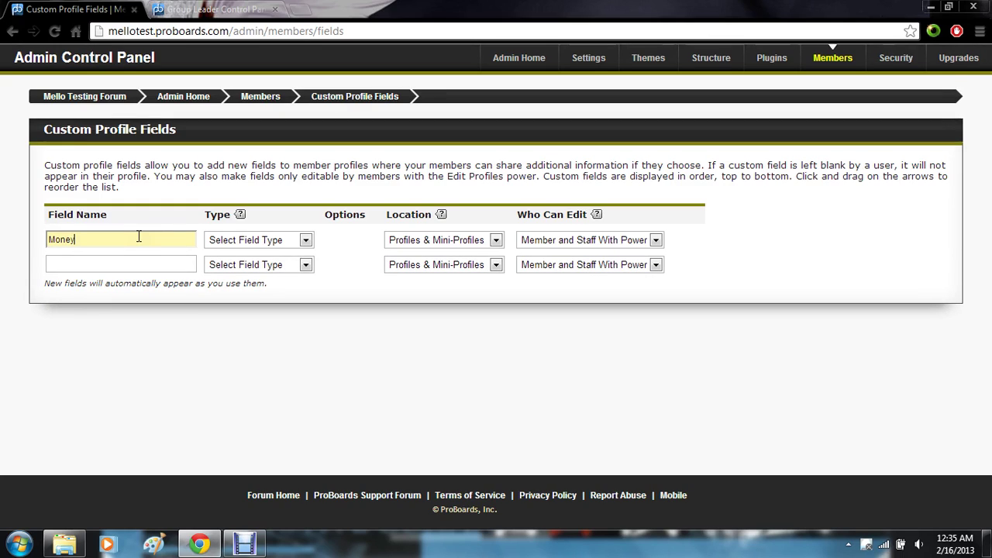
{"action": "left_click", "coordinate": [246, 240]}
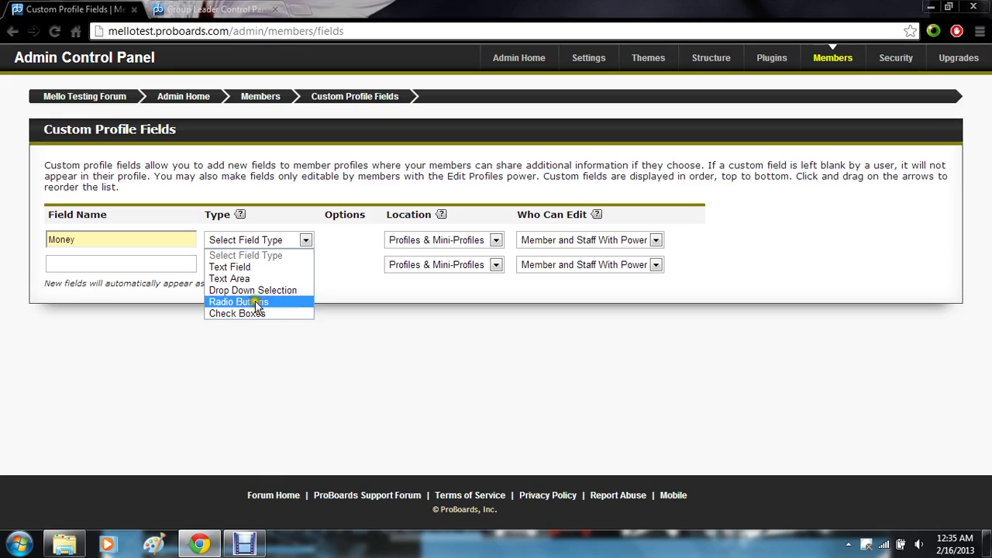
{"action": "left_click", "coordinate": [230, 266]}
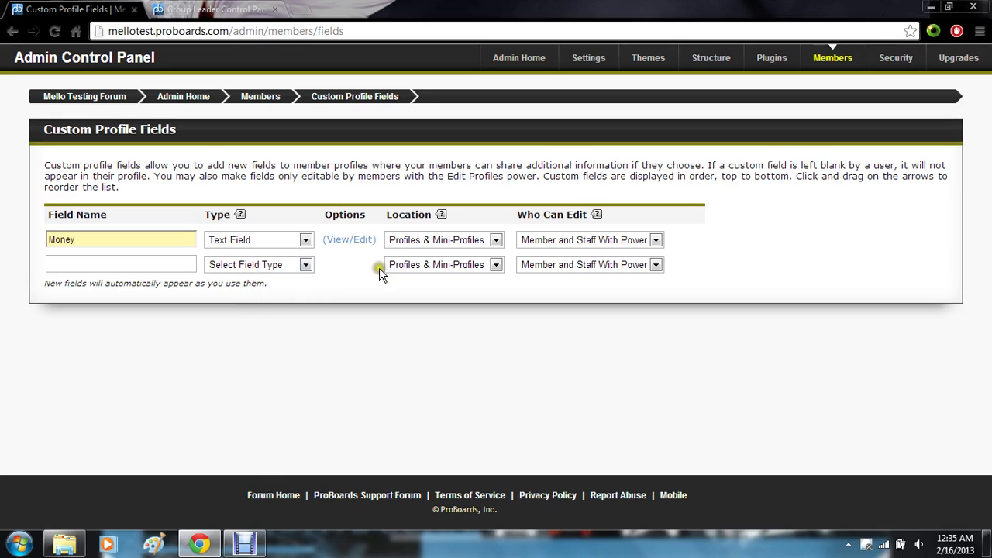
Step: Keep the Money field's location as Profiles & Mini-Profiles and restrict who can edit it to Staff With Power
{"action": "left_click", "coordinate": [443, 240]}
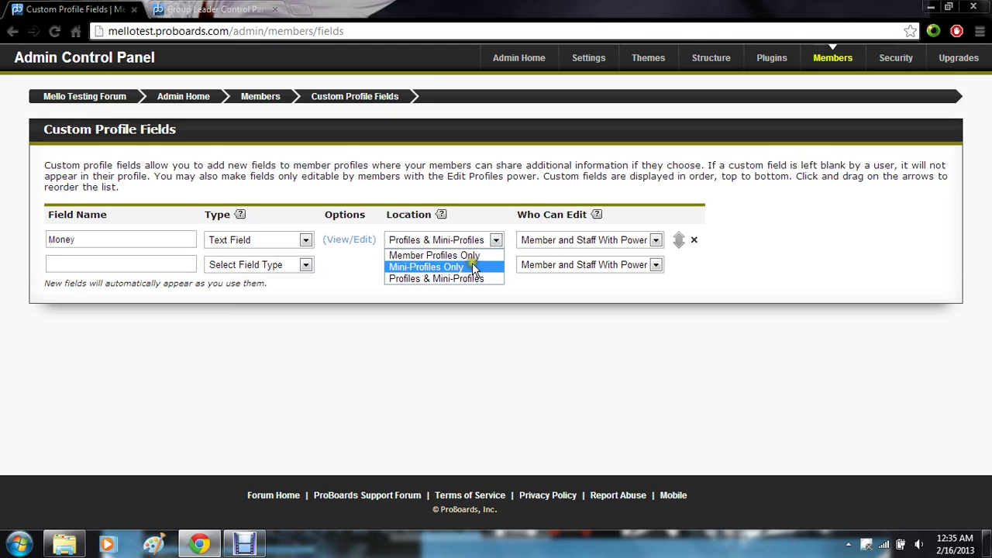
{"action": "left_click", "coordinate": [470, 279]}
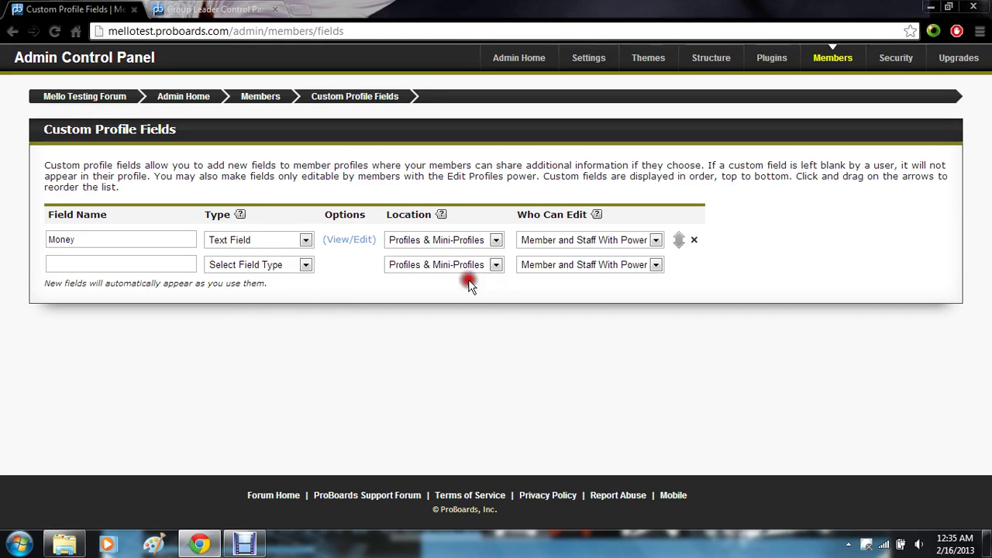
{"action": "left_click", "coordinate": [604, 239]}
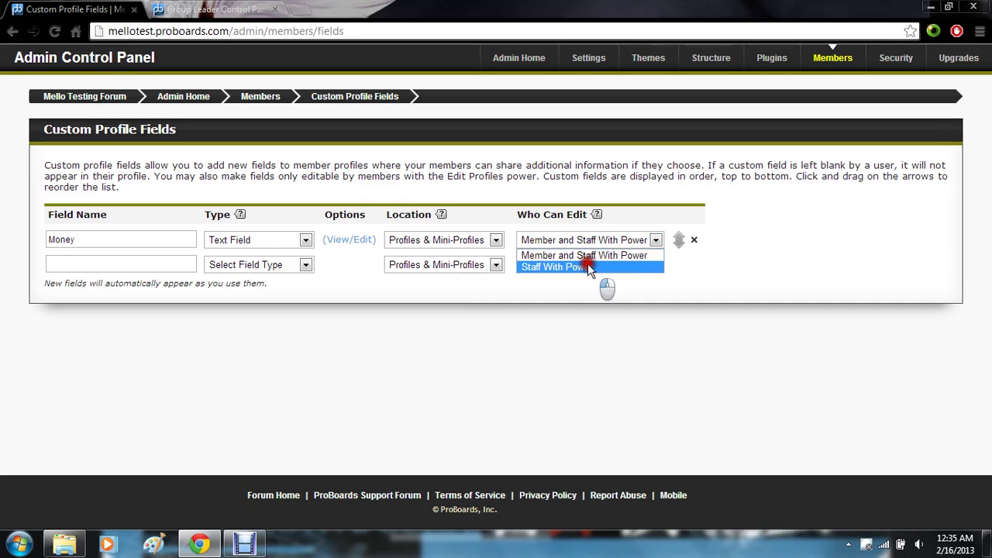
{"action": "left_click", "coordinate": [588, 266]}
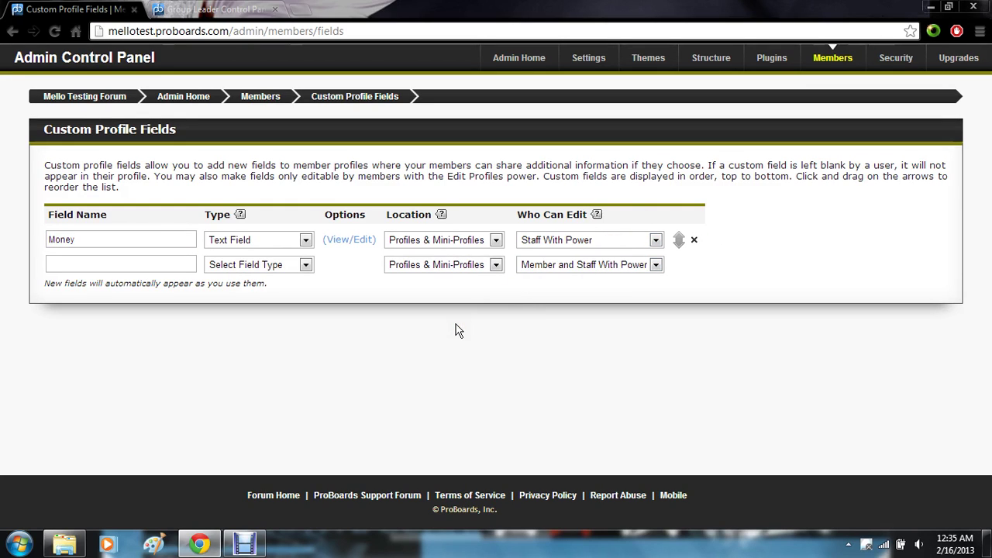
Step: Open the Mello Testing Forum home page from the Group Leader Control Panel in the other browser tab
{"action": "left_click", "coordinate": [187, 8]}
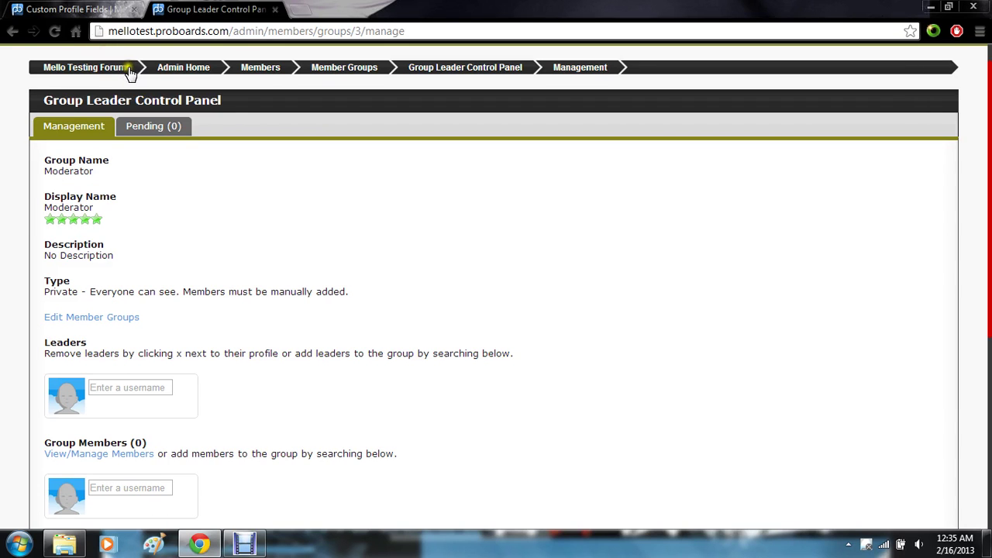
{"action": "scroll", "coordinate": [122, 72], "scroll_direction": "up", "scroll_amount": 1}
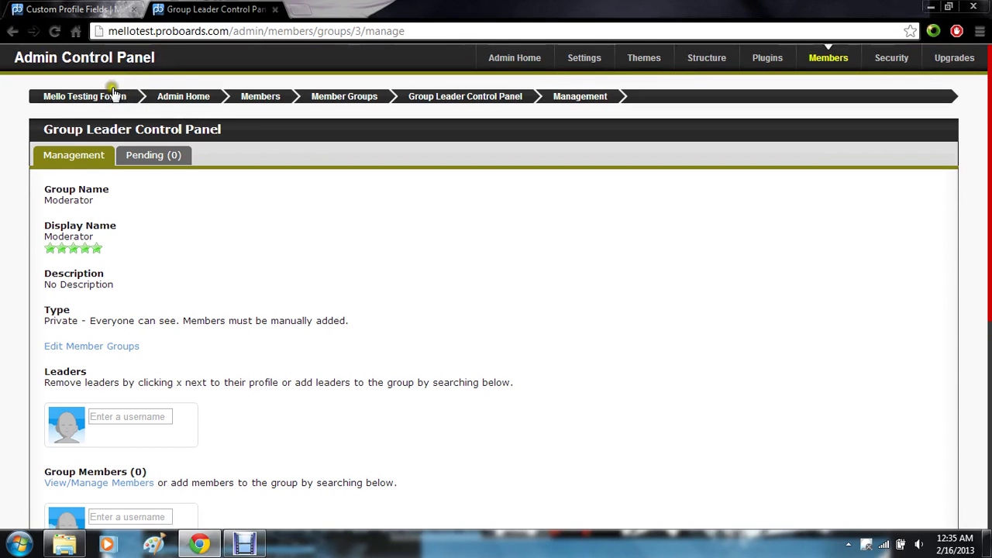
{"action": "left_click", "coordinate": [115, 98]}
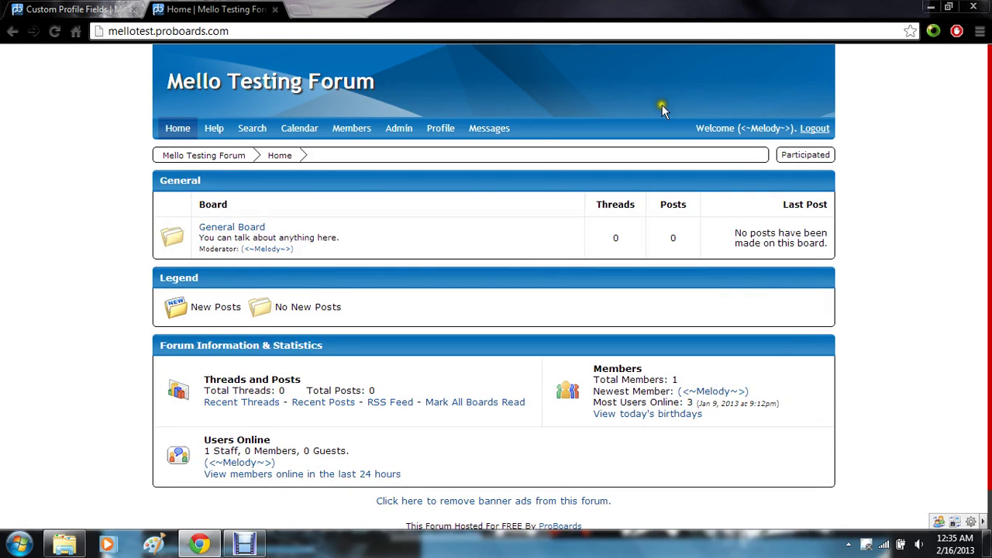
Step: Open the administrator's own profile for editing and look through its Staff Options for the Money field
{"action": "left_click", "coordinate": [442, 133]}
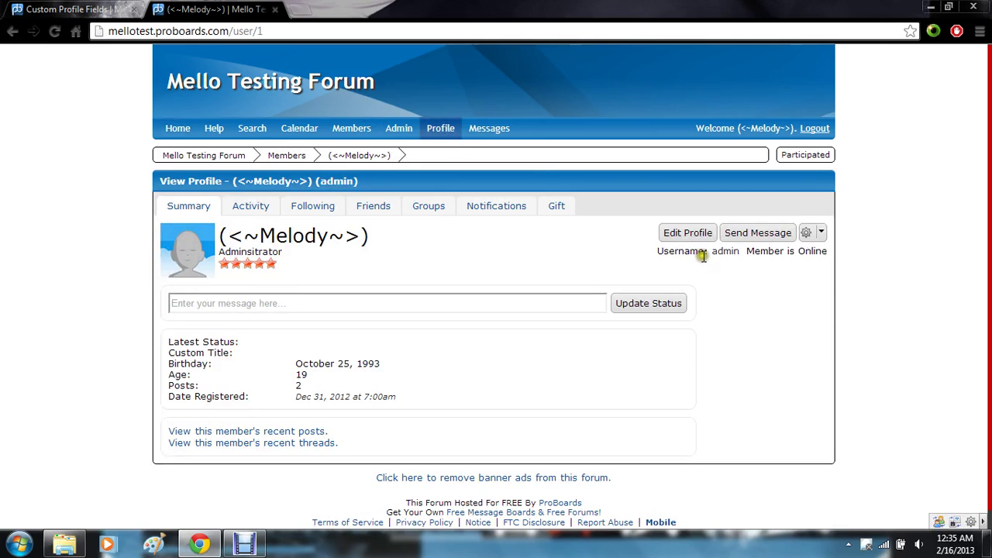
{"action": "left_click", "coordinate": [697, 241]}
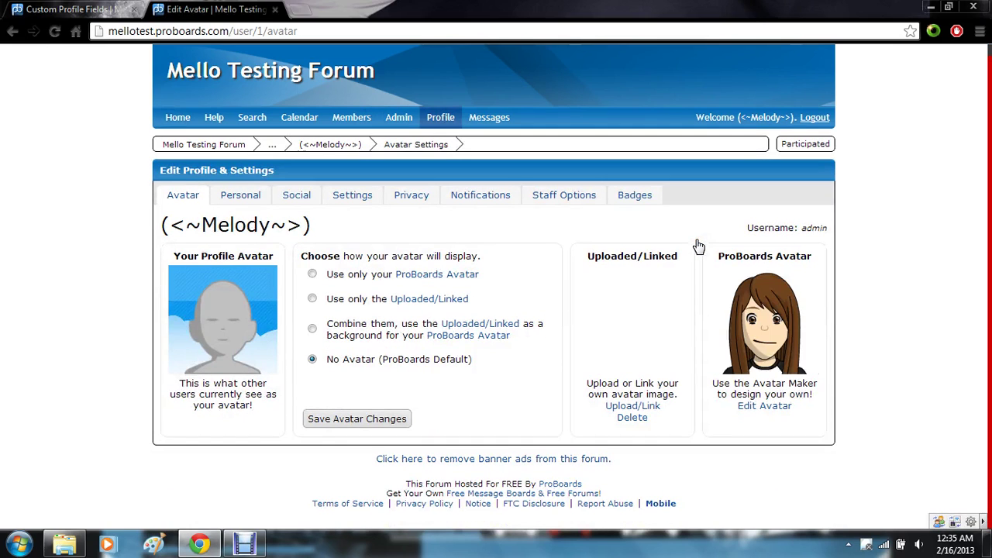
{"action": "left_click", "coordinate": [549, 196]}
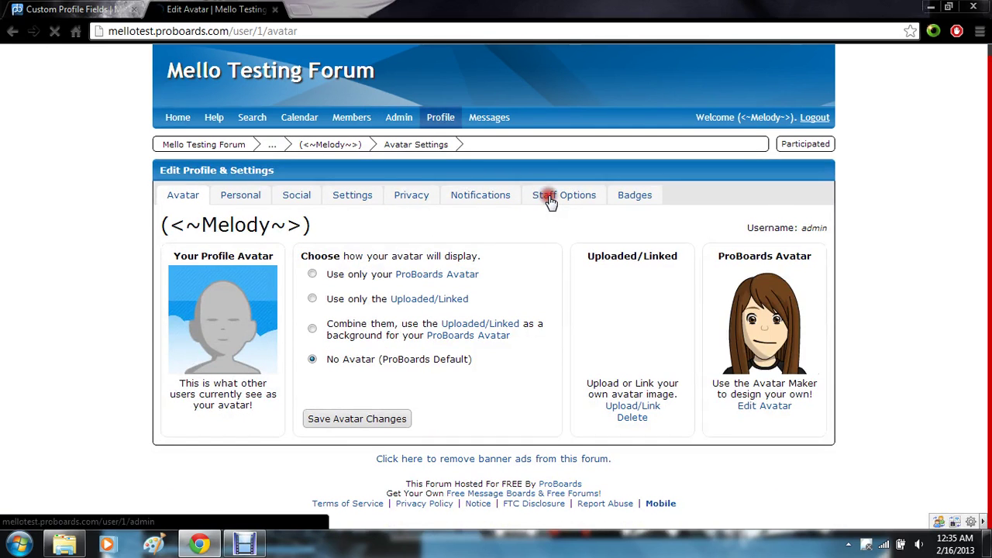
{"action": "scroll", "coordinate": [549, 203], "scroll_direction": "down", "scroll_amount": 3}
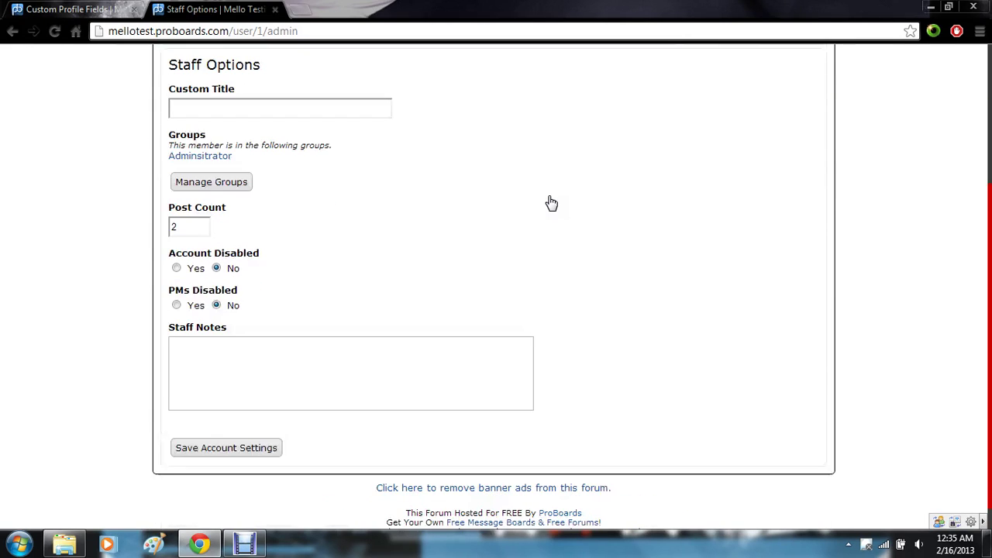
{"action": "scroll", "coordinate": [552, 203], "scroll_direction": "up", "scroll_amount": 2}
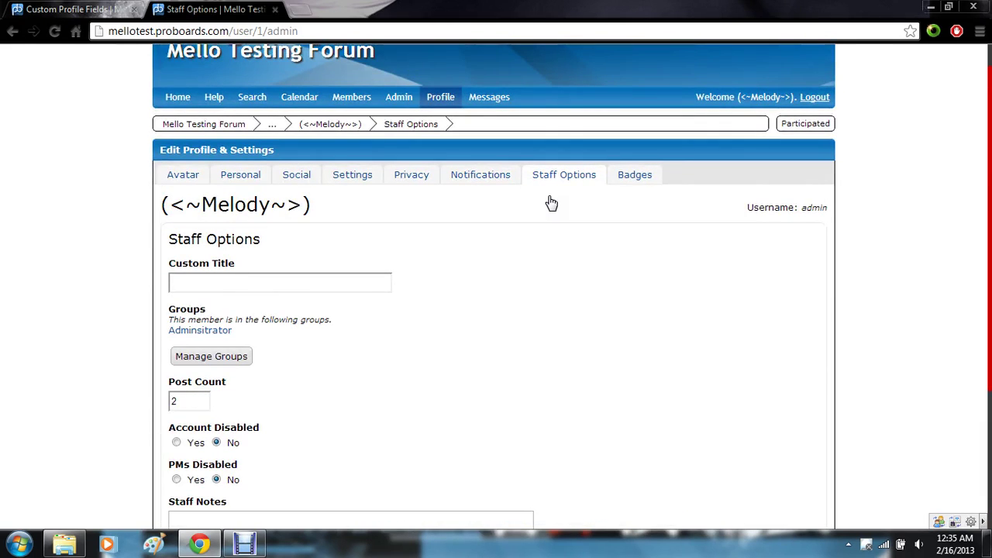
{"action": "scroll", "coordinate": [551, 203], "scroll_direction": "down", "scroll_amount": 2}
{"action": "scroll", "coordinate": [551, 203], "scroll_direction": "up", "scroll_amount": 1}
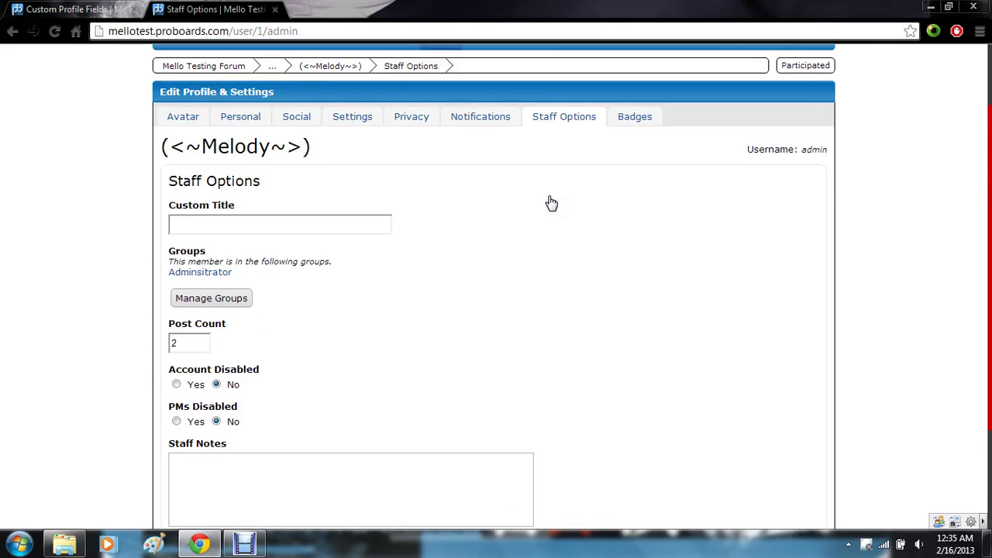
Step: Look through the forum preferences on the profile's Settings page for the Money field
{"action": "left_click", "coordinate": [350, 118]}
{"action": "scroll", "coordinate": [351, 126], "scroll_direction": "down", "scroll_amount": 1}
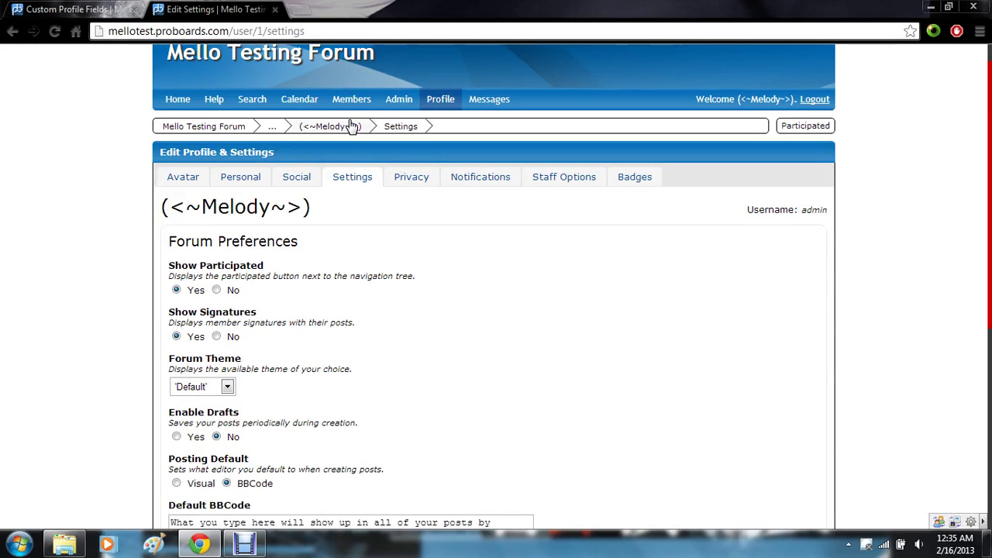
{"action": "scroll", "coordinate": [351, 127], "scroll_direction": "down", "scroll_amount": 5}
{"action": "scroll", "coordinate": [351, 127], "scroll_direction": "up", "scroll_amount": 5}
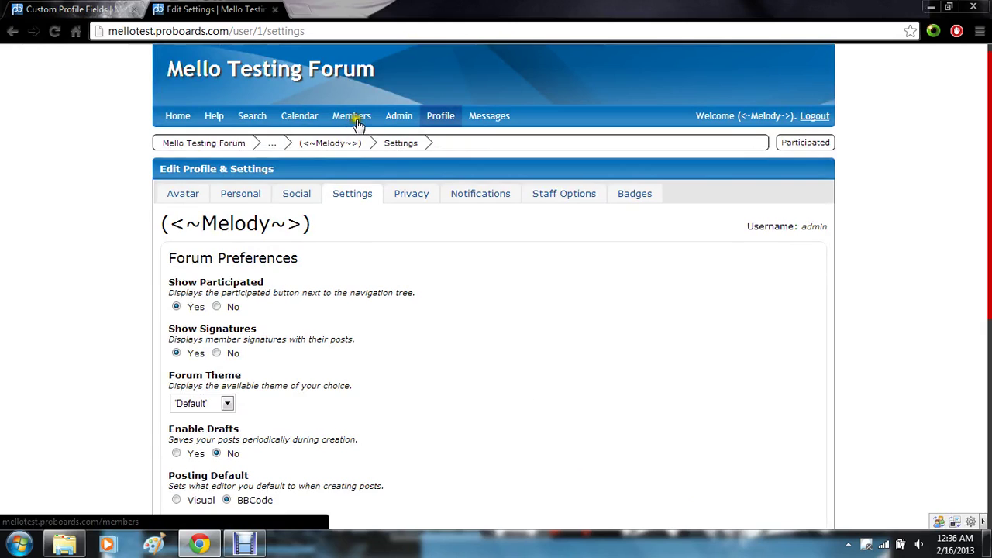
{"action": "left_click", "coordinate": [376, 202]}
{"action": "left_click", "coordinate": [429, 203]}
{"action": "left_click", "coordinate": [417, 197]}
Step: Set Money to 300 in the profile's Personal information, save it, and view the profile summary
{"action": "left_click", "coordinate": [255, 197]}
{"action": "scroll", "coordinate": [259, 201], "scroll_direction": "down", "scroll_amount": 3}
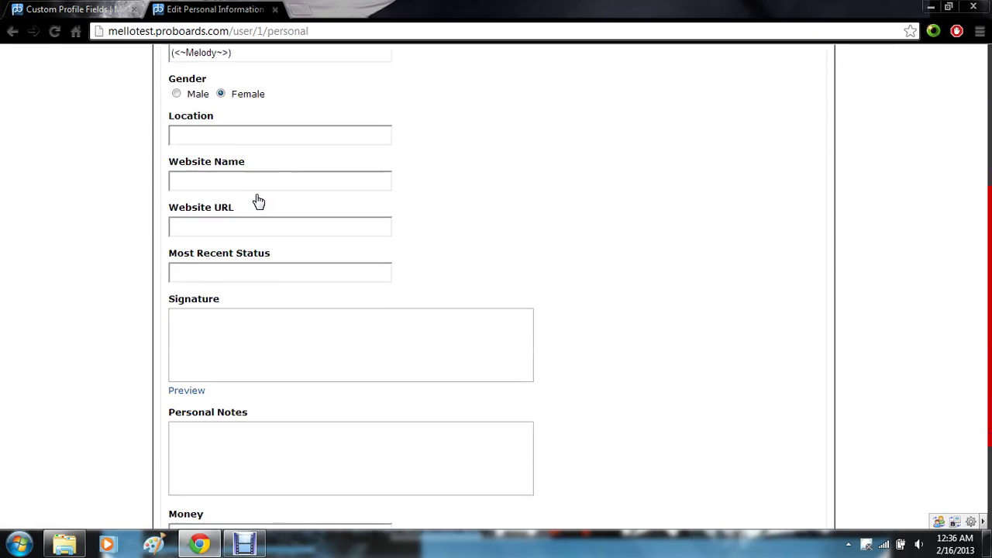
{"action": "scroll", "coordinate": [255, 199], "scroll_direction": "down", "scroll_amount": 2}
{"action": "left_click", "coordinate": [248, 386]}
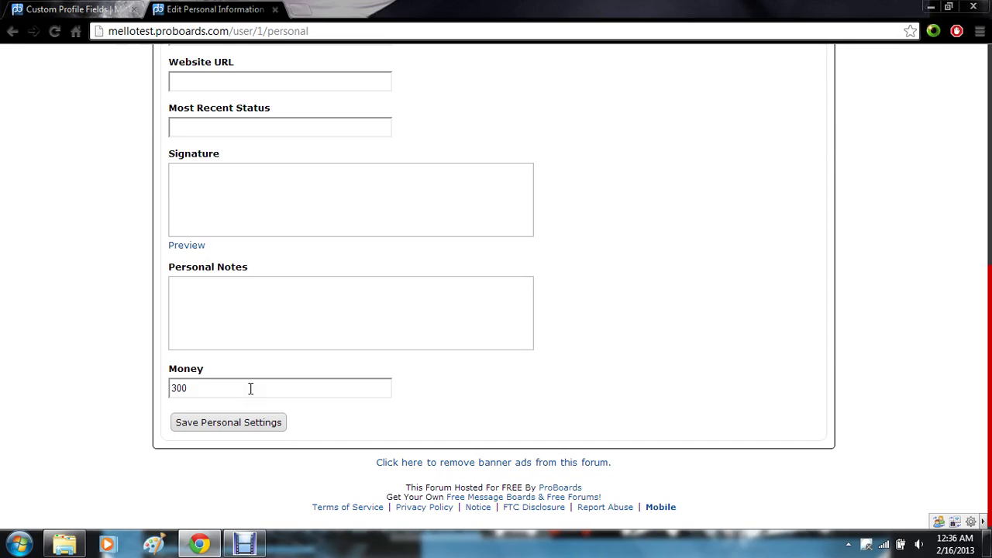
{"action": "left_click", "coordinate": [255, 422]}
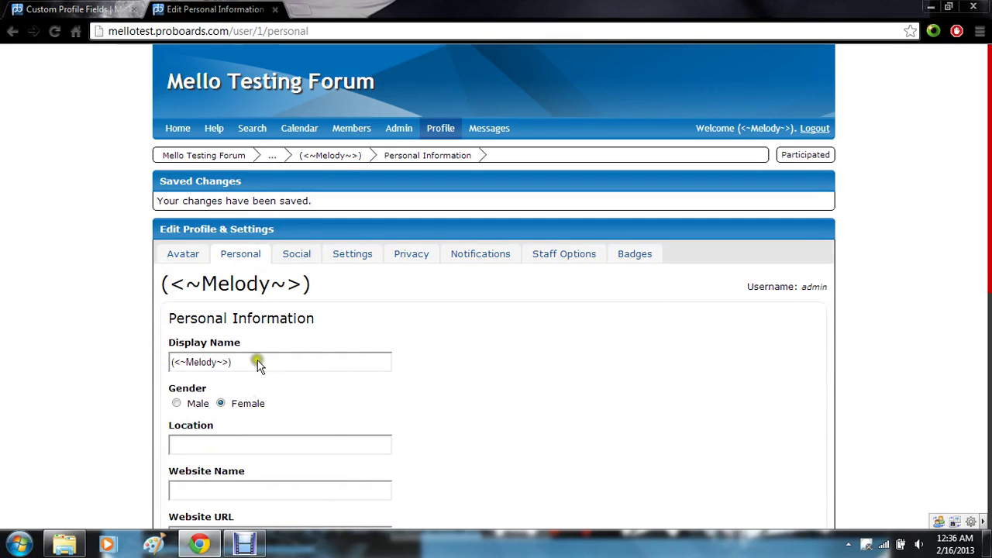
{"action": "left_click", "coordinate": [331, 155]}
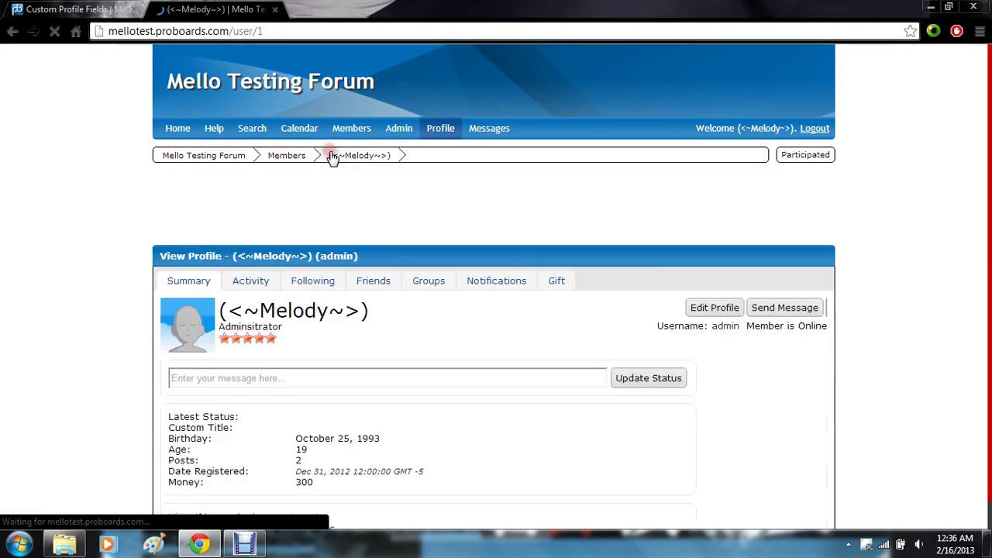
{"action": "scroll", "coordinate": [317, 167], "scroll_direction": "down", "scroll_amount": 1}
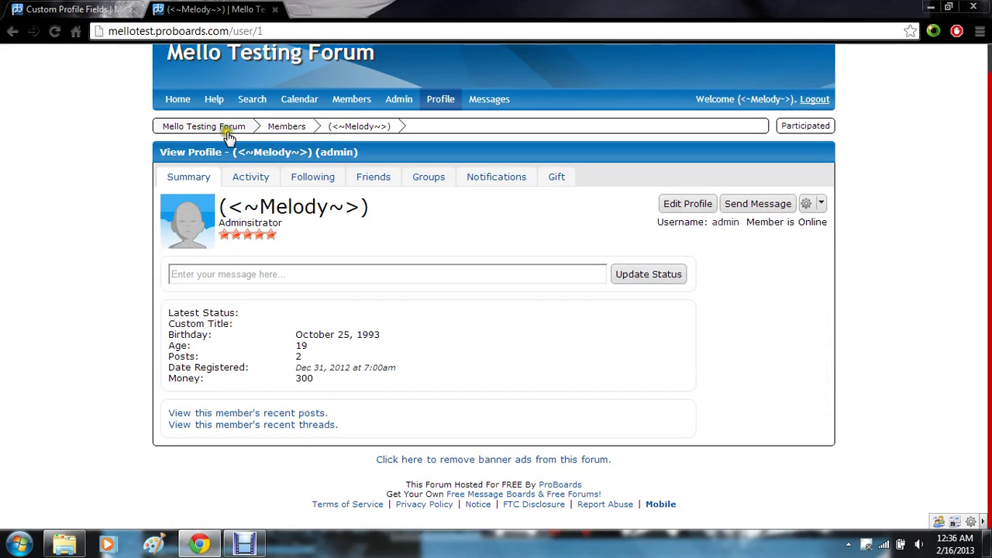
Step: Create a General Board thread with subject Test and message Testing, and highlight the Money line in the poster's mini-profile
{"action": "left_click", "coordinate": [169, 97]}
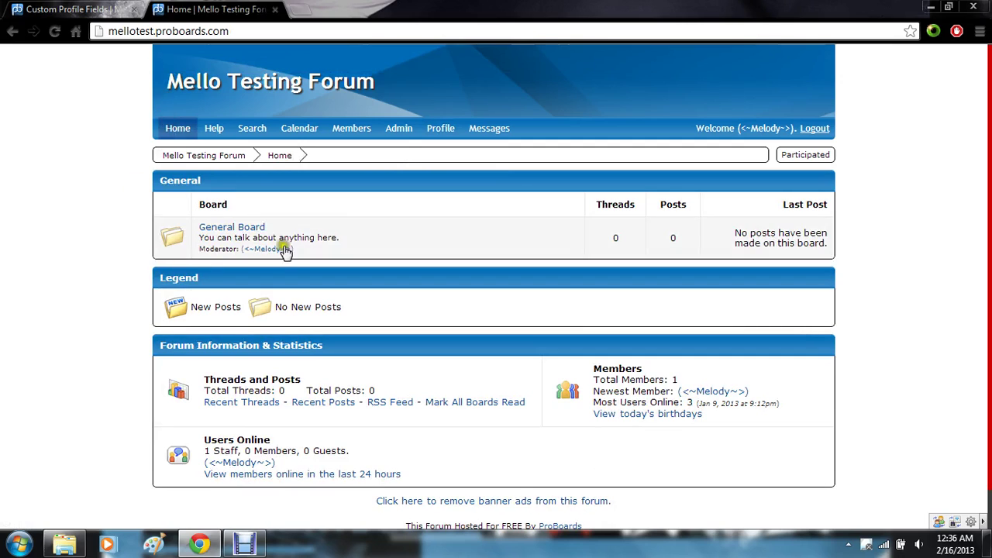
{"action": "left_click", "coordinate": [253, 228]}
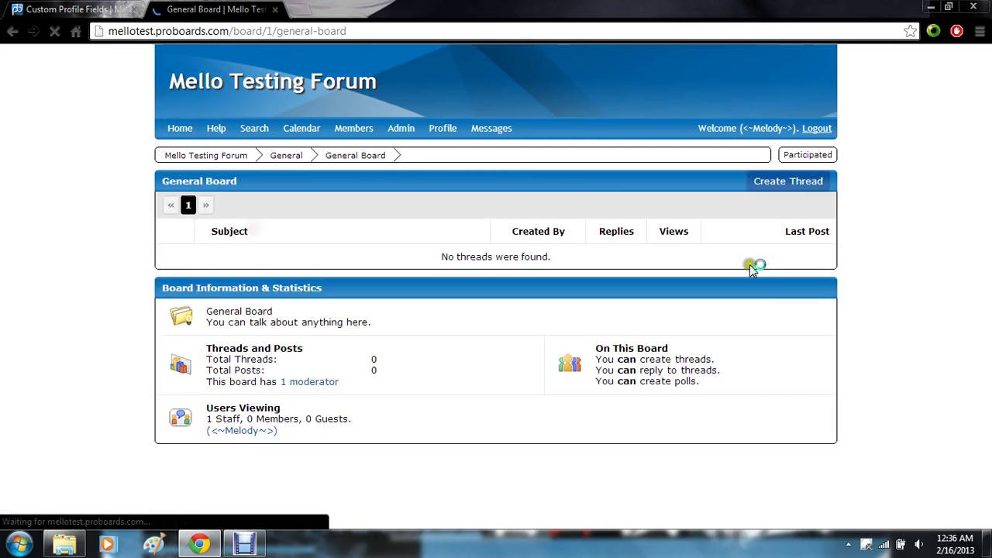
{"action": "left_click", "coordinate": [773, 181]}
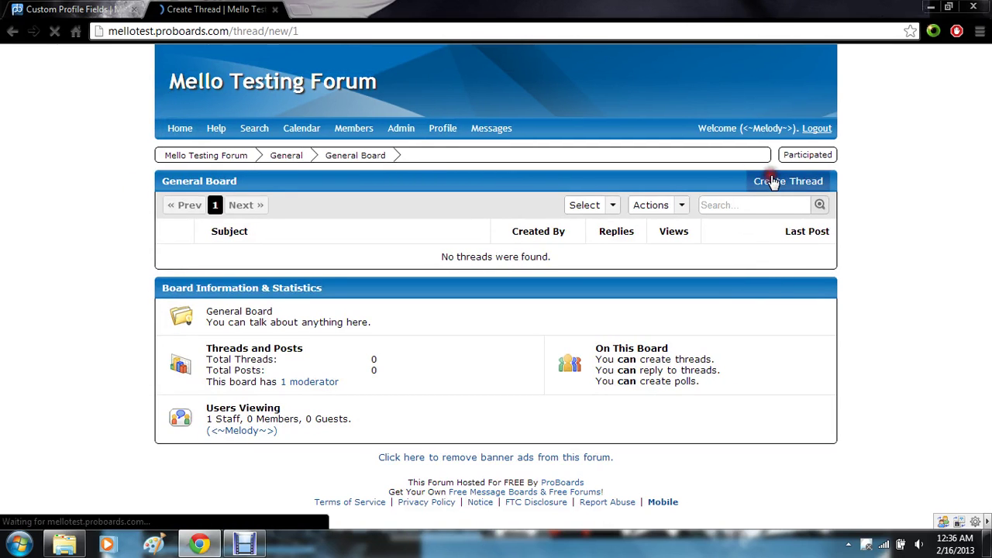
{"action": "left_click", "coordinate": [433, 212]}
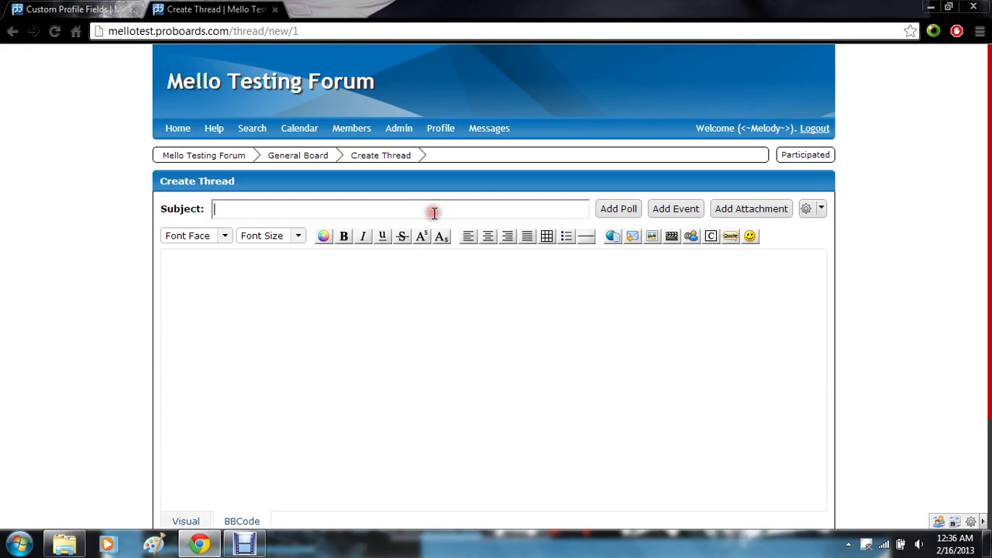
{"action": "type", "text": "Test"}
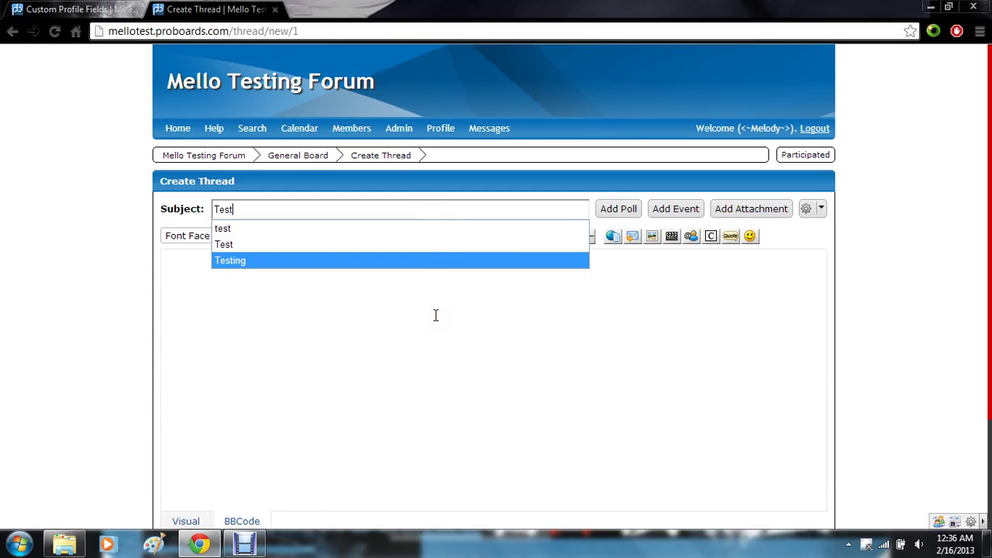
{"action": "left_click", "coordinate": [436, 315]}
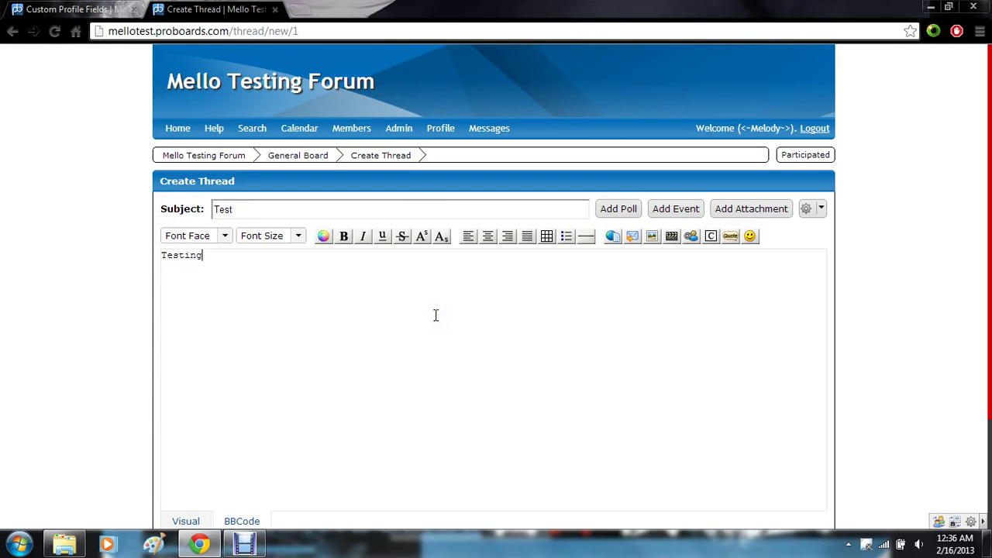
{"action": "left_click", "coordinate": [13, 339]}
{"action": "scroll", "coordinate": [13, 345], "scroll_direction": "down", "scroll_amount": 3}
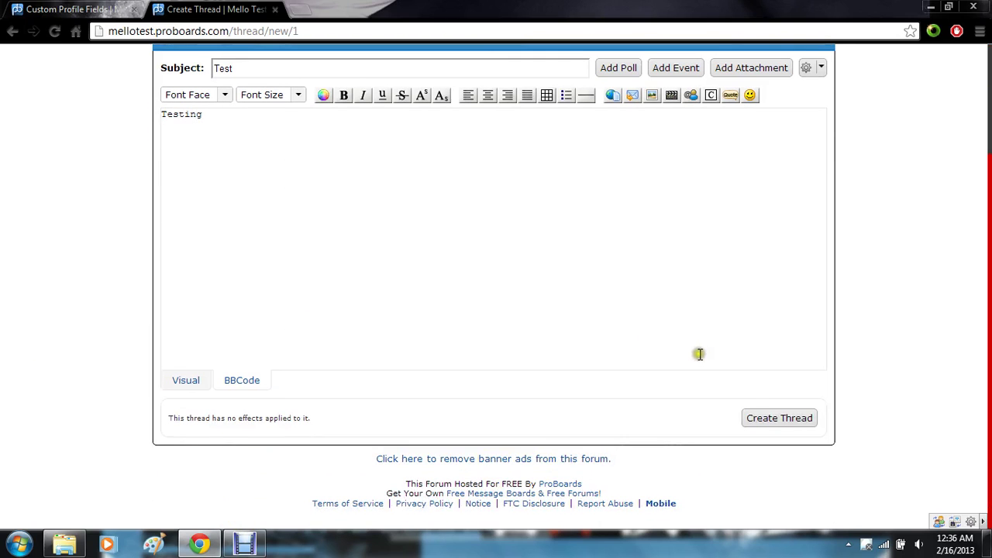
{"action": "left_click", "coordinate": [755, 419]}
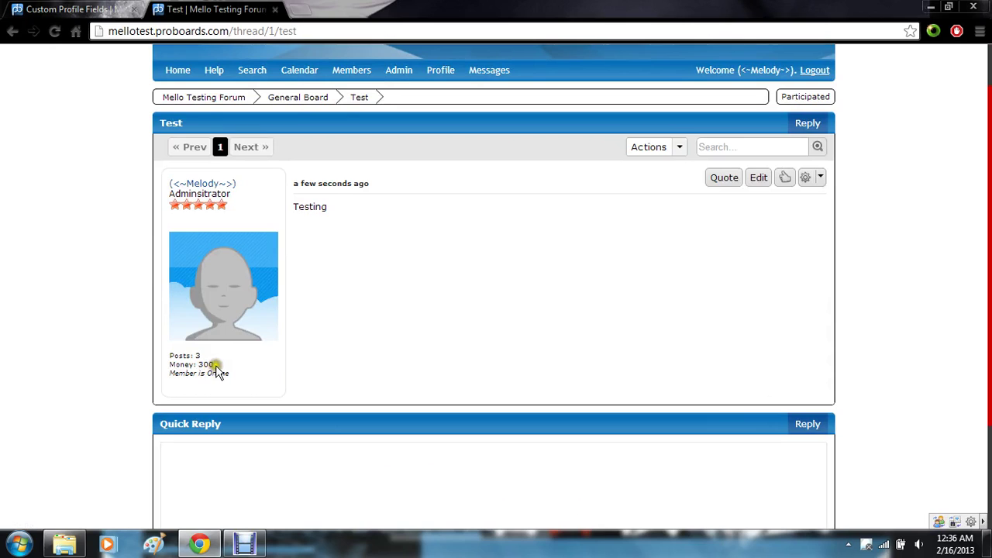
{"action": "left_click_drag", "start_coordinate": [215, 364], "coordinate": [165, 359]}
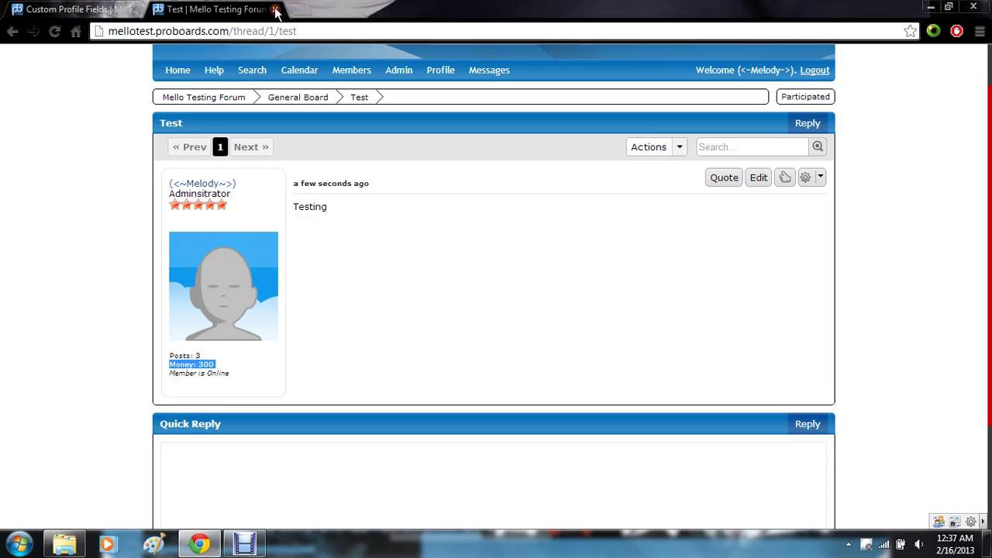
Step: Return to Custom Profile Fields in the other browser tab and delete the Money field
{"action": "left_click", "coordinate": [60, 8]}
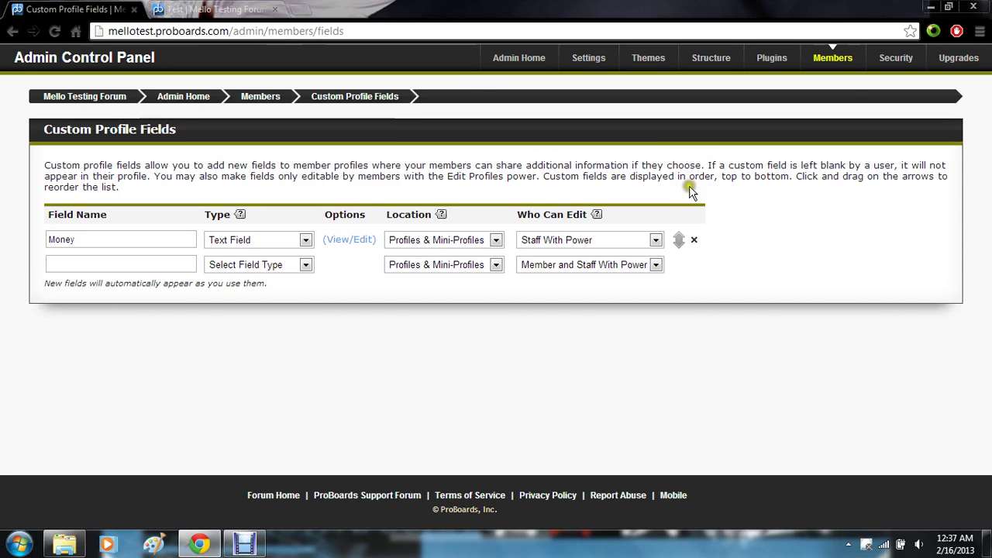
{"action": "left_click", "coordinate": [696, 243]}
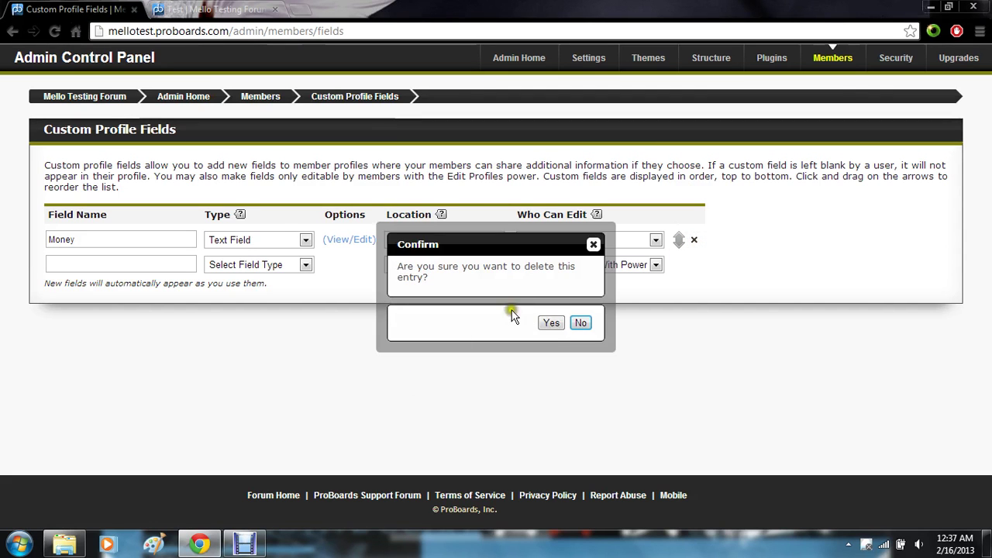
{"action": "left_click", "coordinate": [551, 322]}
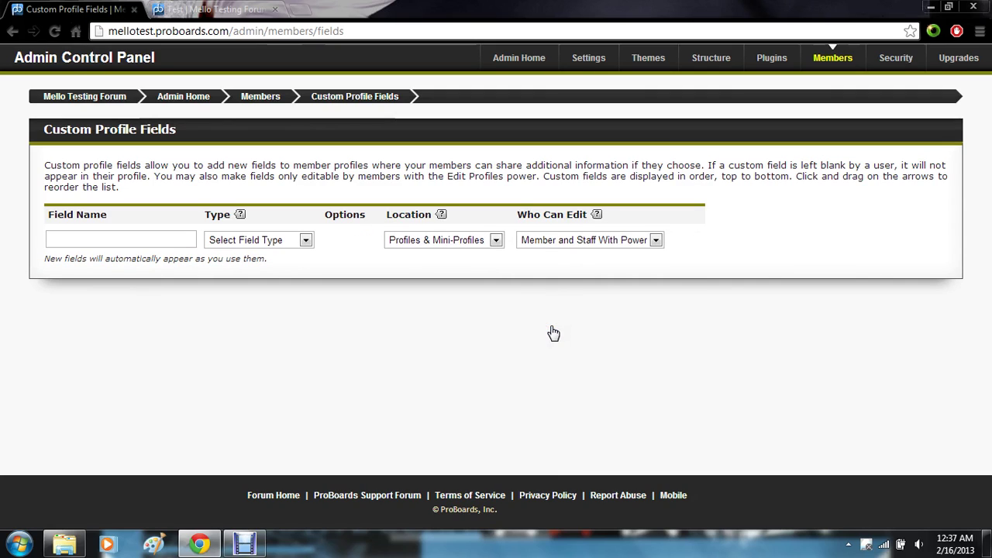
Step: Go back to the Members section and review the Forum Avatars page's upload and link options
{"action": "left_click", "coordinate": [257, 102]}
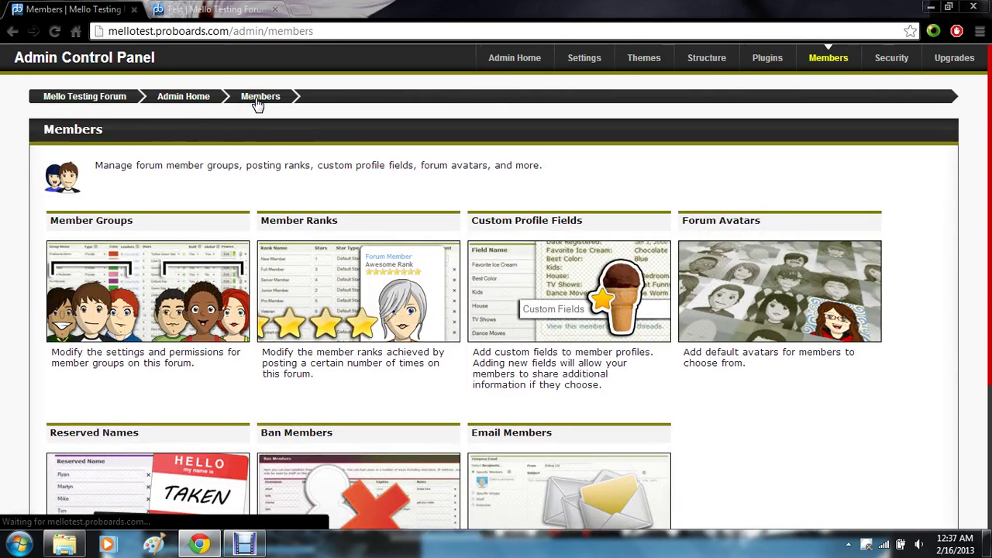
{"action": "scroll", "coordinate": [258, 102], "scroll_direction": "down", "scroll_amount": 2}
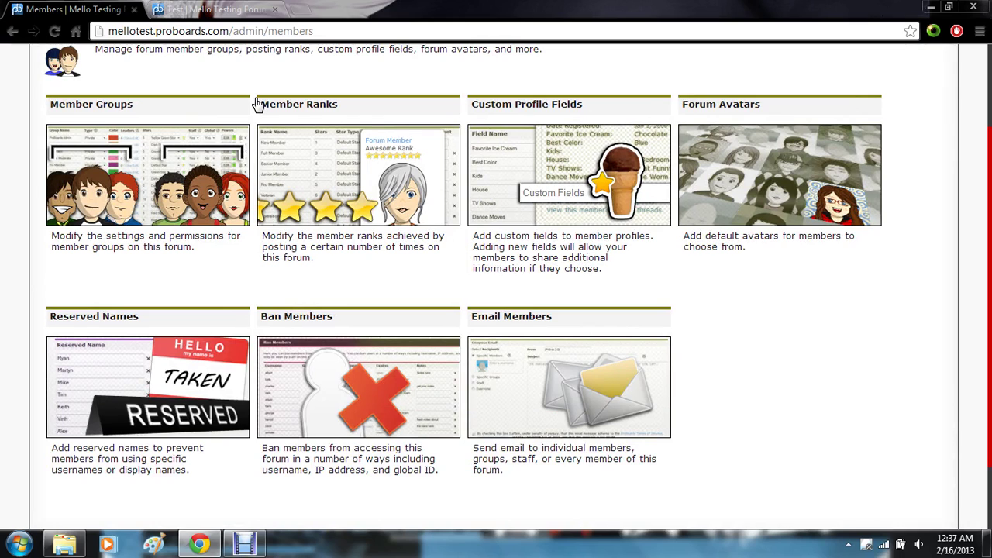
{"action": "left_click", "coordinate": [805, 191]}
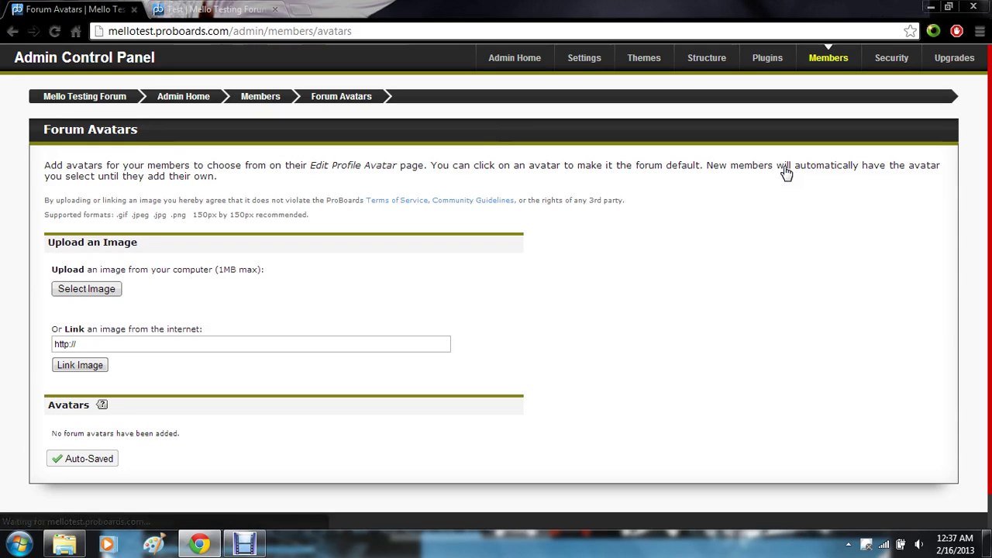
{"action": "scroll", "coordinate": [785, 172], "scroll_direction": "down", "scroll_amount": 1}
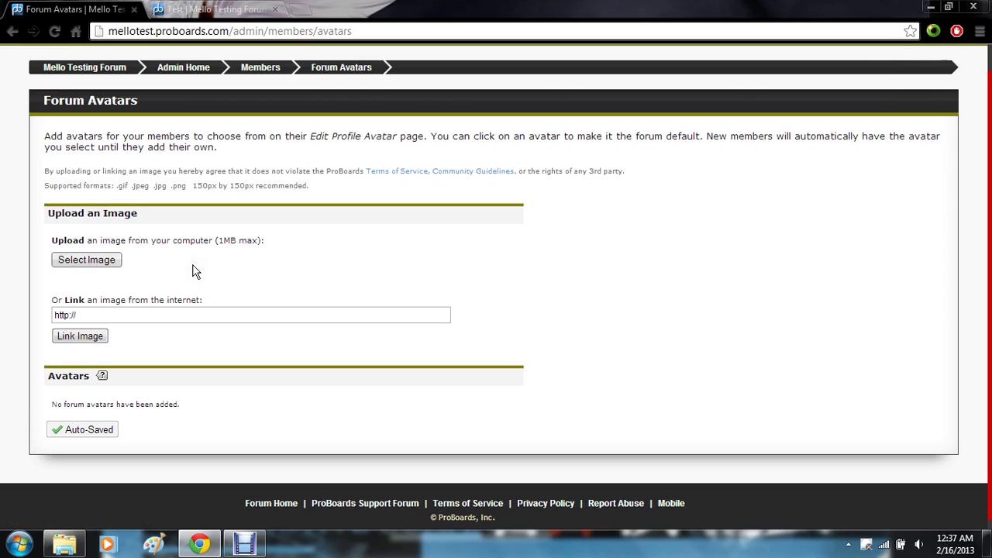
{"action": "scroll", "coordinate": [194, 270], "scroll_direction": "up", "scroll_amount": 1}
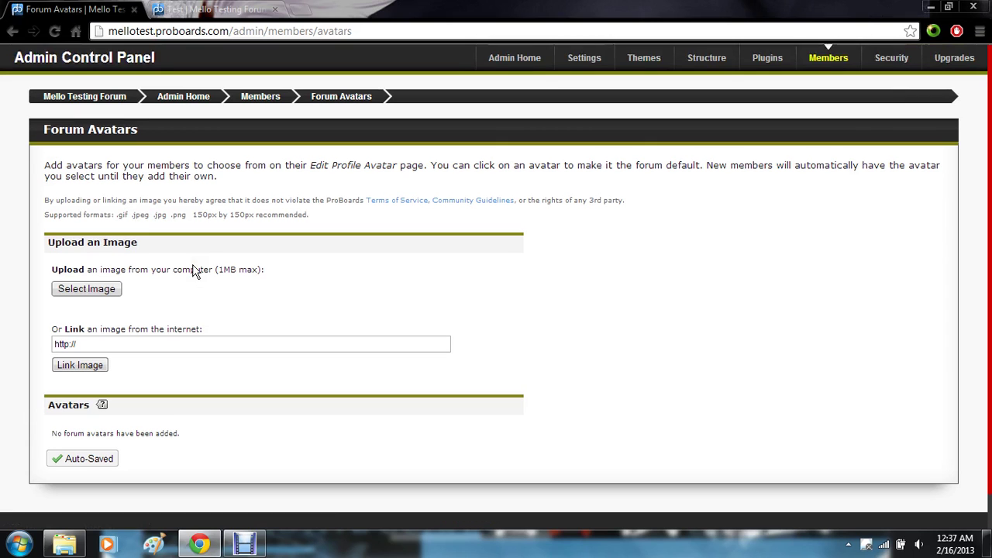
Step: Return to the Members section and open the Ban Members page
{"action": "left_click", "coordinate": [259, 99]}
{"action": "scroll", "coordinate": [256, 103], "scroll_direction": "down", "scroll_amount": 3}
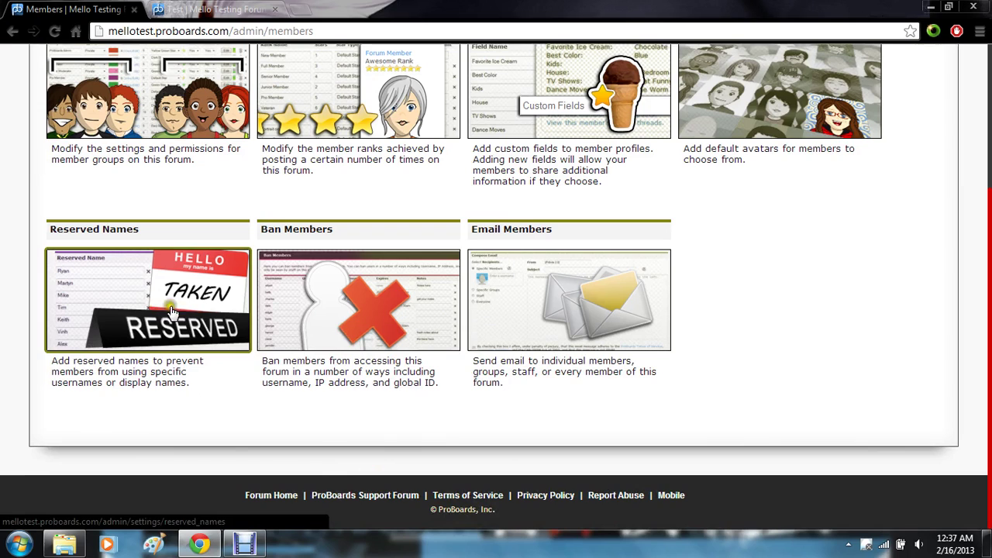
{"action": "left_click", "coordinate": [358, 331]}
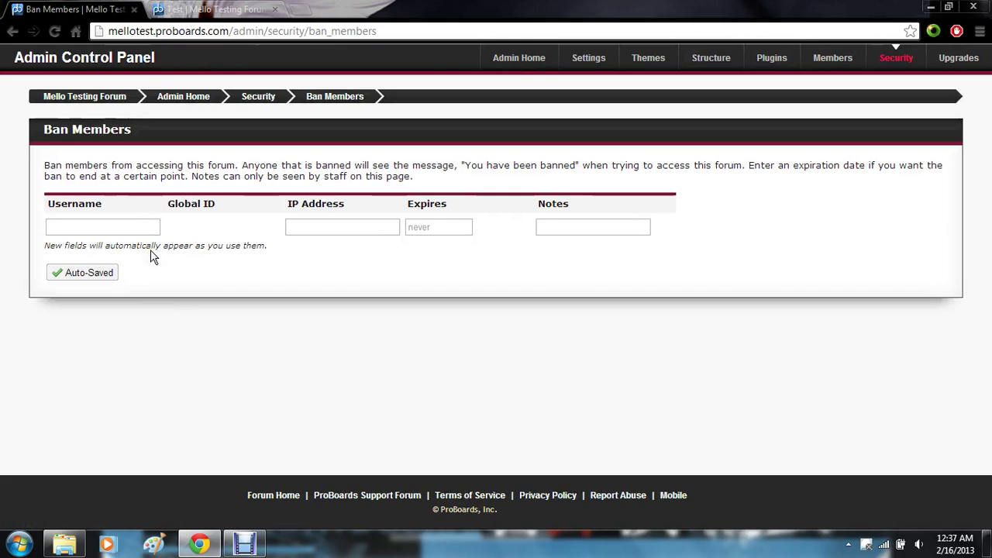
Step: View the Security section overview and return to the Admin Home page
{"action": "left_click", "coordinate": [203, 92]}
{"action": "left_click", "coordinate": [250, 99]}
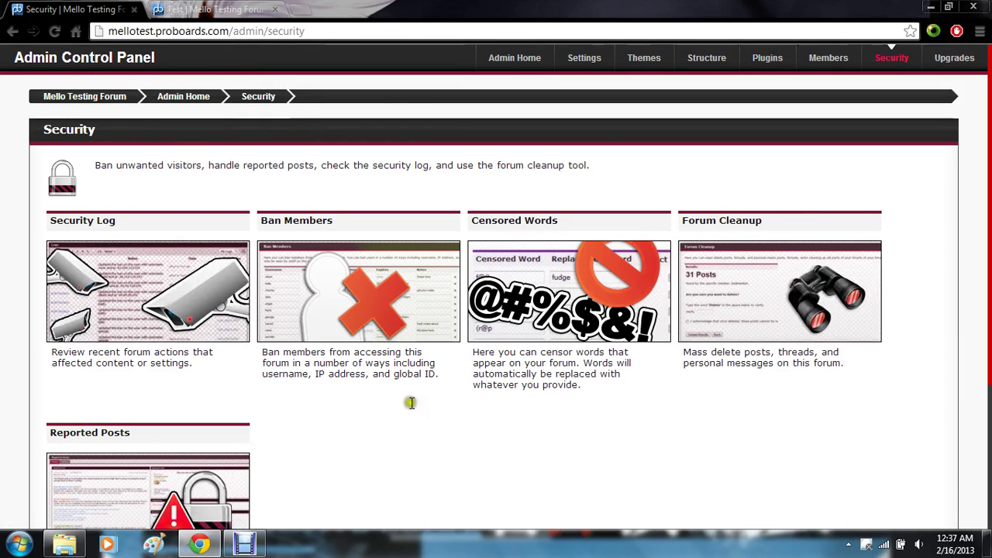
{"action": "left_click", "coordinate": [190, 96]}
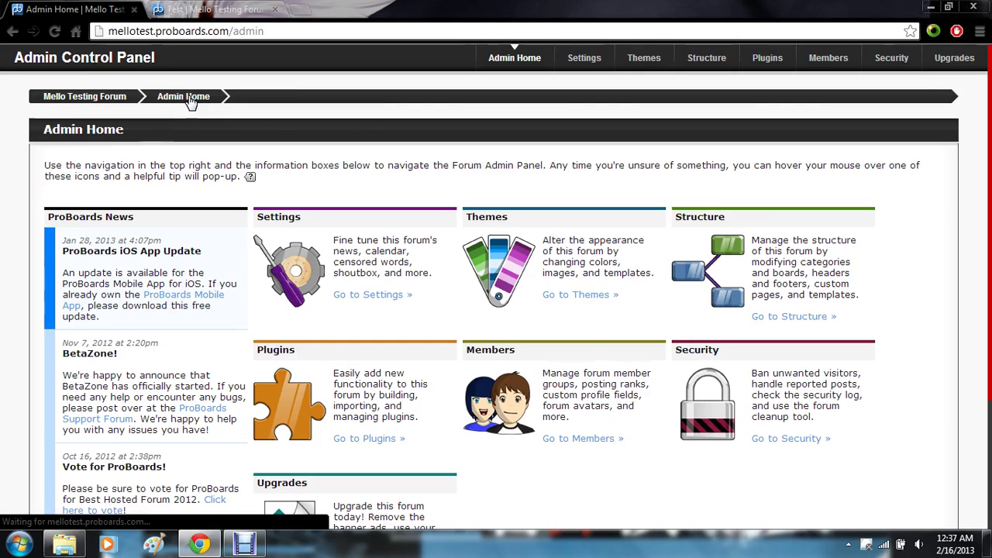
{"action": "scroll", "coordinate": [191, 103], "scroll_direction": "down", "scroll_amount": 1}
{"action": "scroll", "coordinate": [192, 103], "scroll_direction": "down", "scroll_amount": 1}
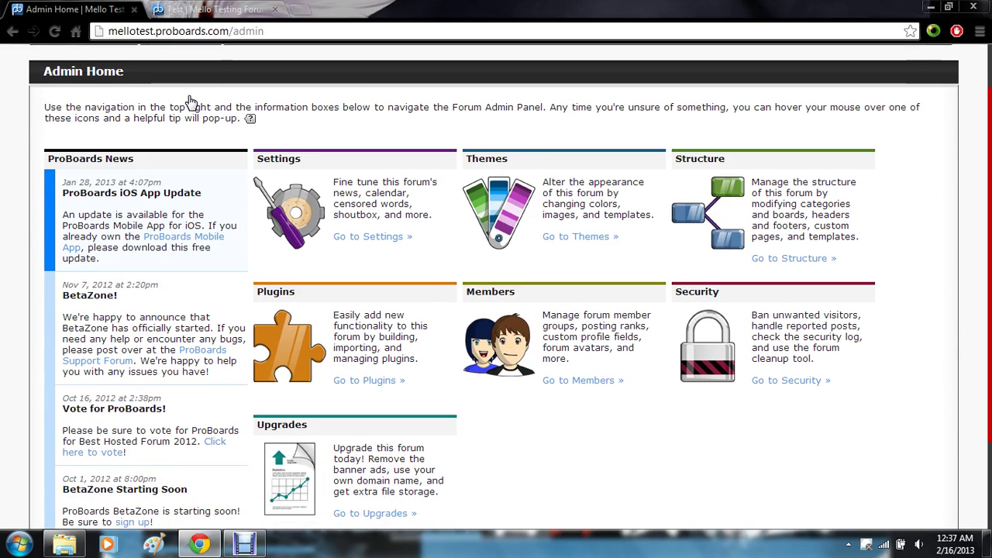
Step: Open the Email Members page from the Members section and look over the compose form
{"action": "left_click", "coordinate": [578, 381]}
{"action": "scroll", "coordinate": [578, 385], "scroll_direction": "down", "scroll_amount": 2}
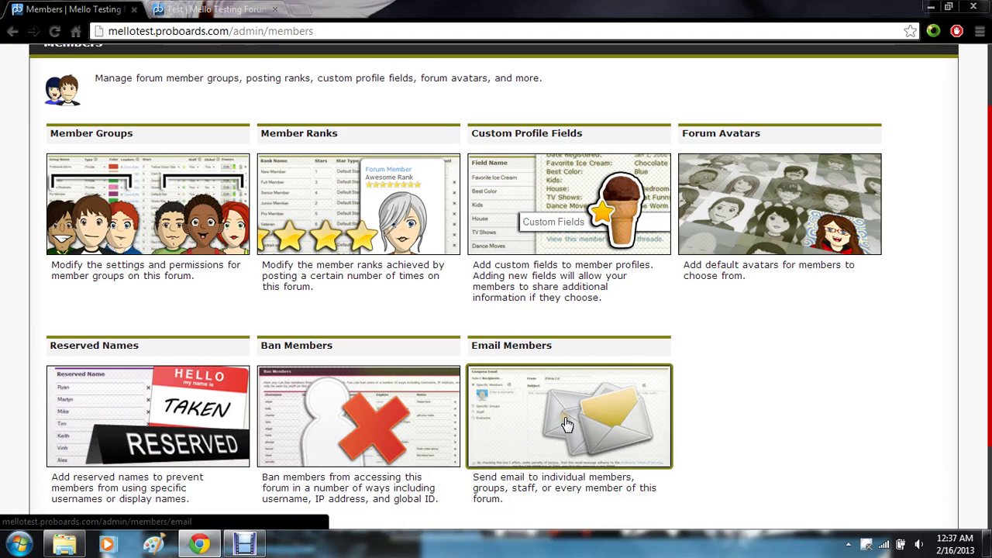
{"action": "left_click", "coordinate": [566, 423]}
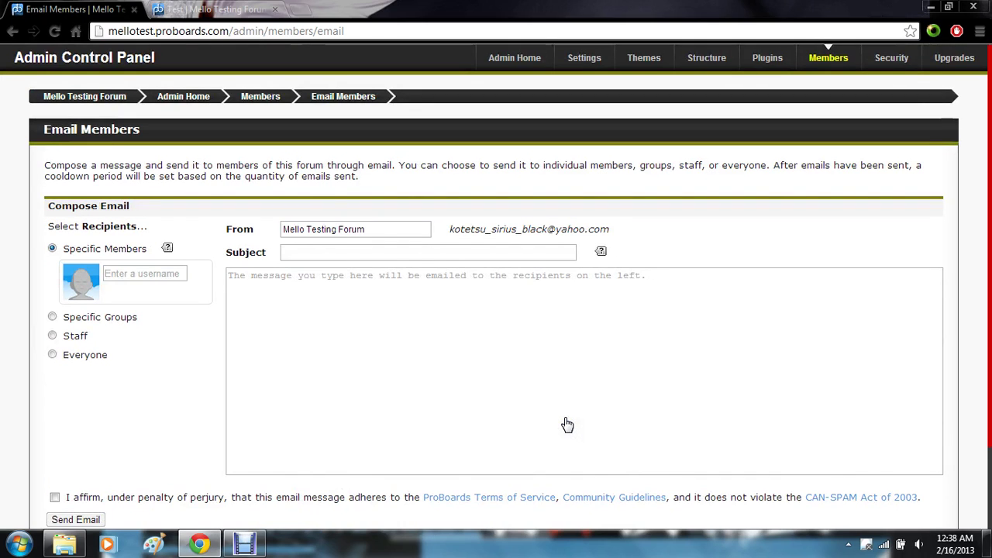
{"action": "scroll", "coordinate": [567, 424], "scroll_direction": "down", "scroll_amount": 2}
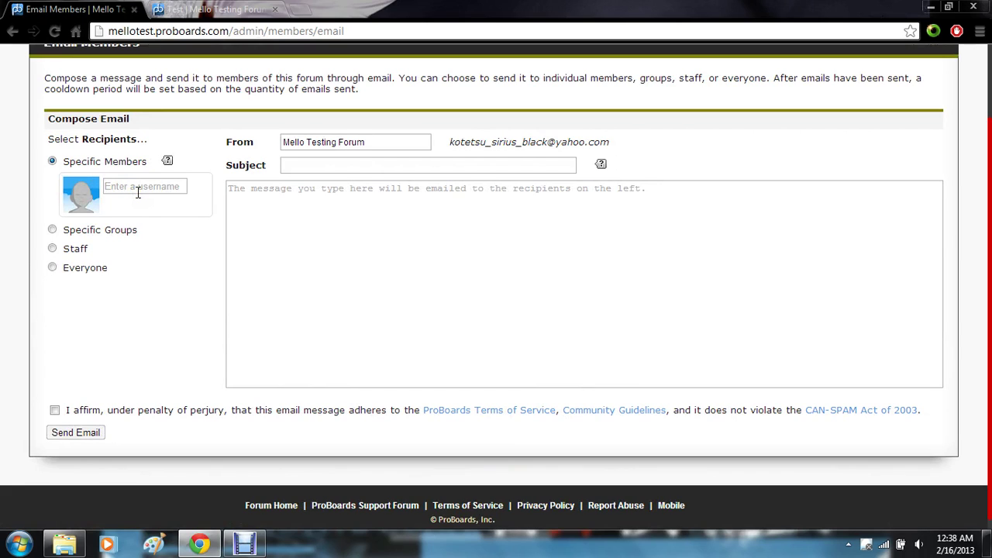
Step: Set the email recipients to Specific Groups and try the Adminsitrator and Global Moderator groups, leaving none selected
{"action": "left_click", "coordinate": [53, 230]}
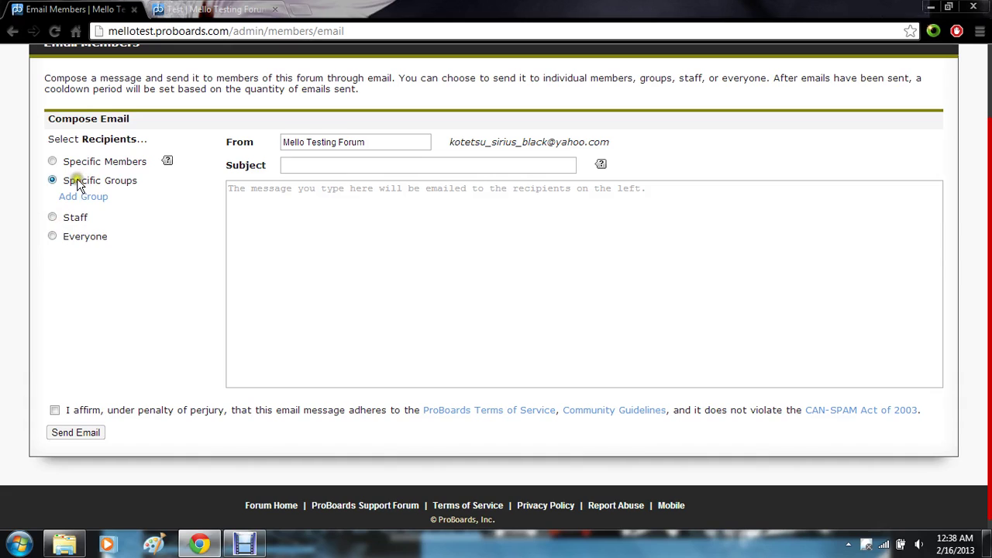
{"action": "left_click", "coordinate": [99, 198]}
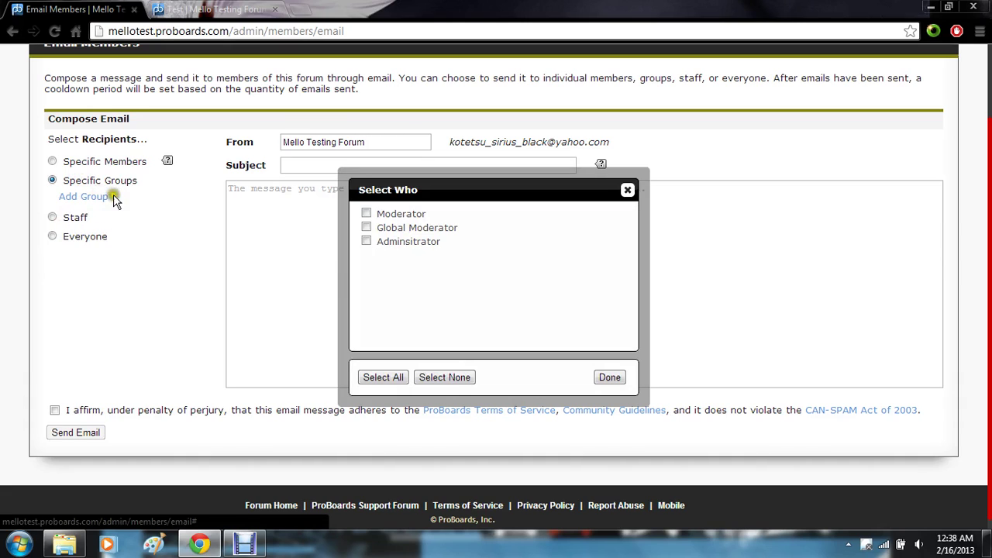
{"action": "left_click", "coordinate": [367, 242]}
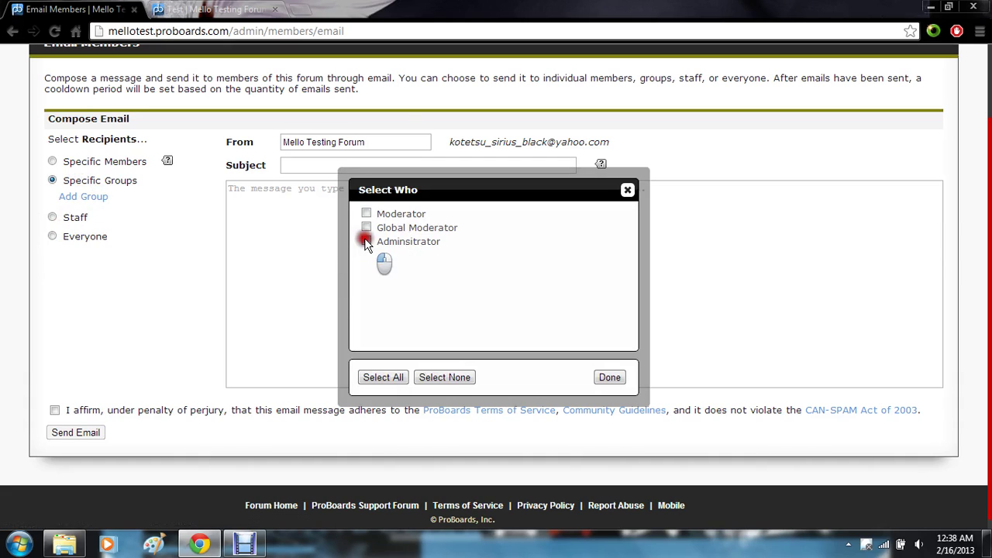
{"action": "left_click", "coordinate": [365, 227]}
{"action": "left_click", "coordinate": [365, 226]}
{"action": "left_click", "coordinate": [365, 240]}
{"action": "left_click", "coordinate": [608, 380]}
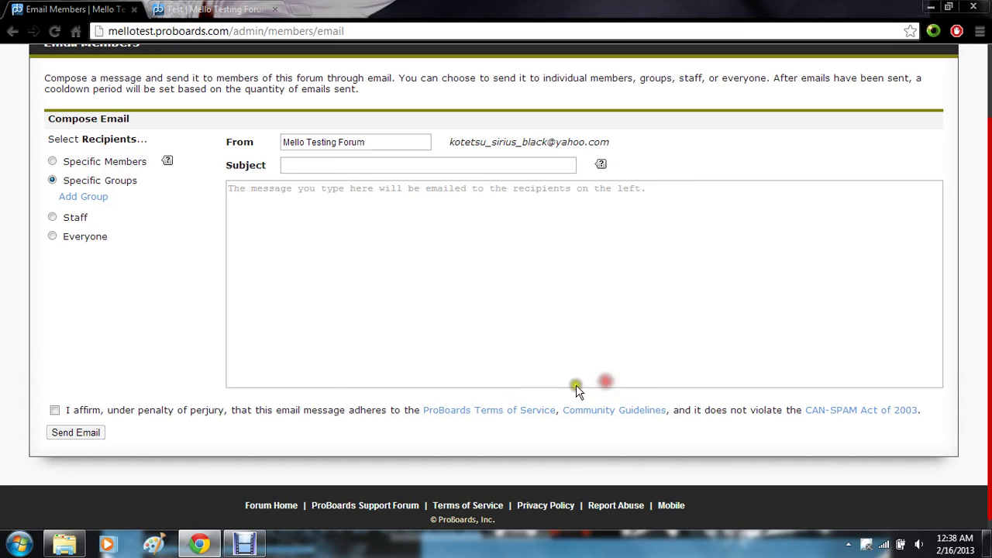
Step: Switch the email recipients to Staff and finally to Everyone
{"action": "left_click", "coordinate": [54, 220]}
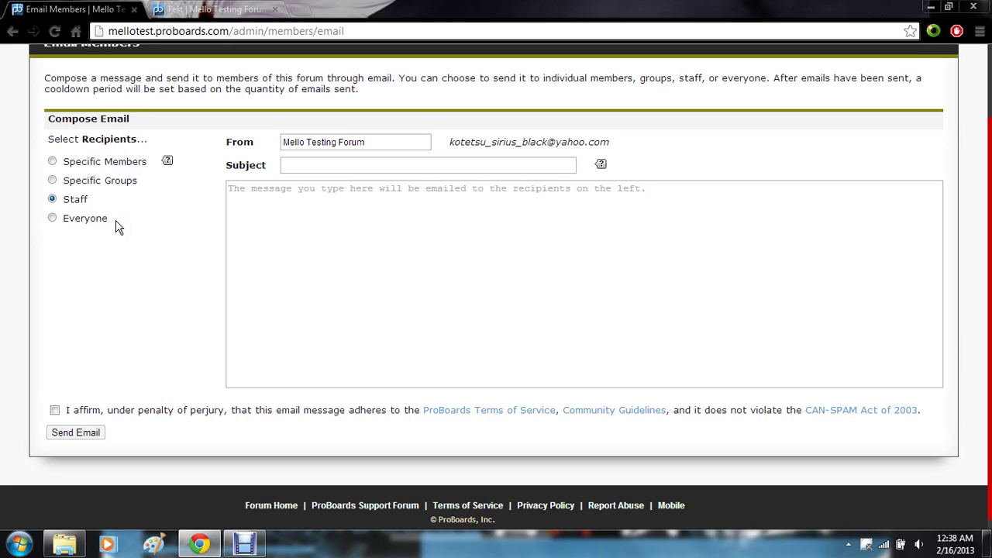
{"action": "left_click", "coordinate": [53, 218]}
{"action": "left_click", "coordinate": [129, 314]}
Step: Leave the Email Members page and return to Admin Home by way of the Members section
{"action": "scroll", "coordinate": [132, 318], "scroll_direction": "up", "scroll_amount": 1}
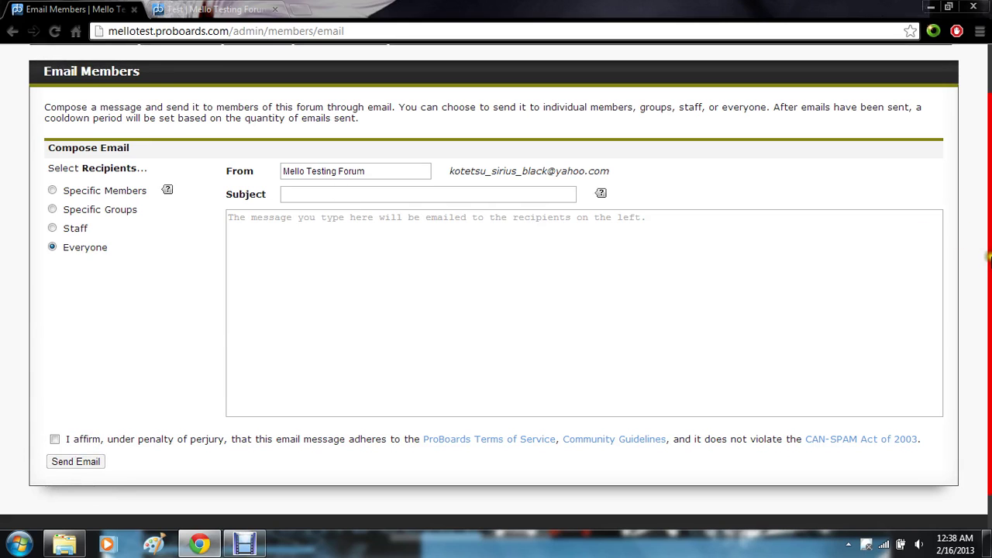
{"action": "left_click_drag", "start_coordinate": [987, 249], "coordinate": [987, 143]}
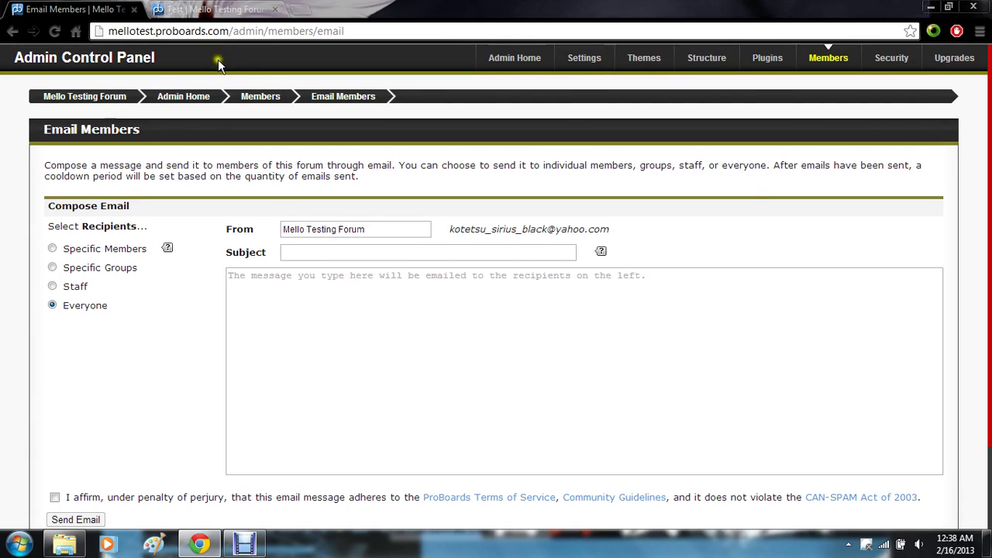
{"action": "left_click", "coordinate": [281, 100]}
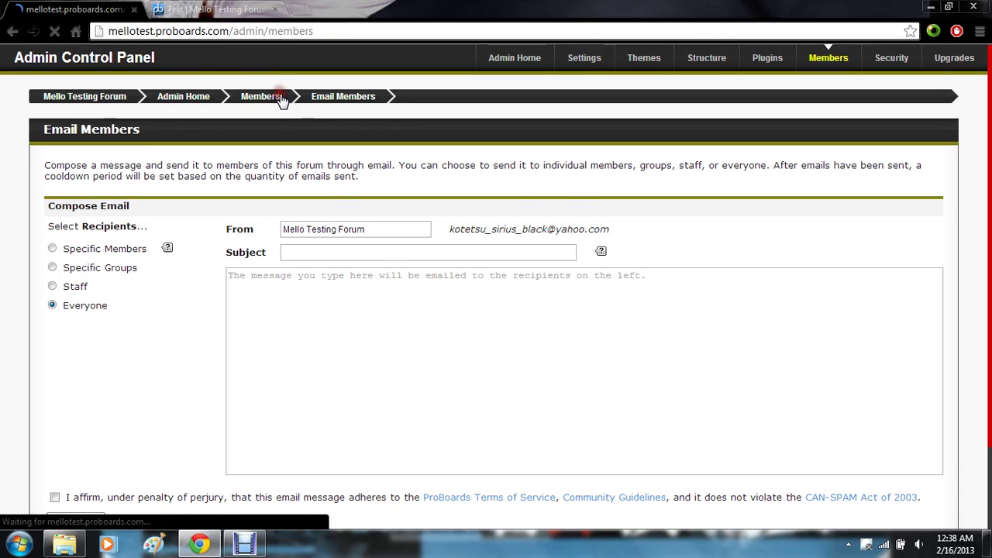
{"action": "left_click", "coordinate": [186, 101]}
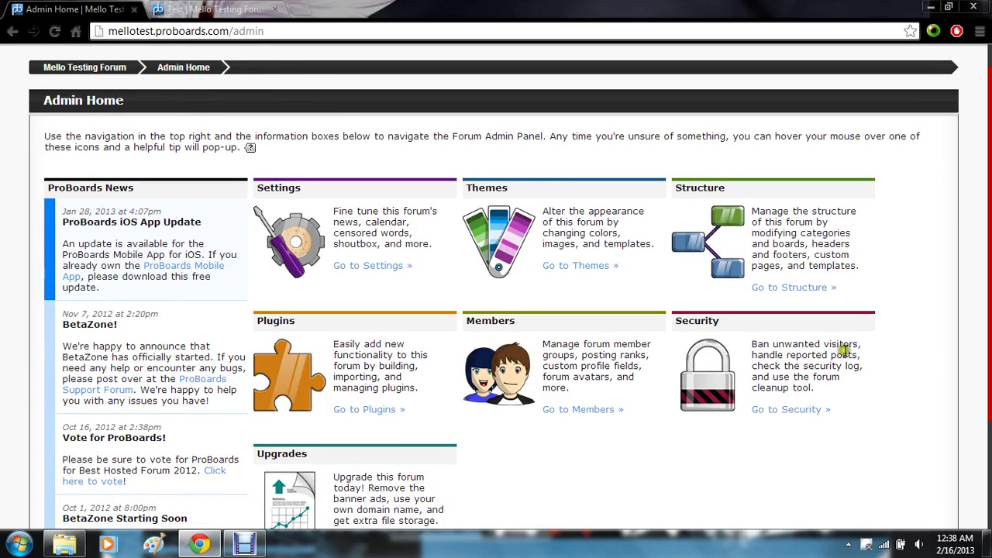
Step: Open the Security Log in the Security section and review the recorded forum actions
{"action": "left_click", "coordinate": [800, 411]}
{"action": "scroll", "coordinate": [802, 419], "scroll_direction": "down", "scroll_amount": 2}
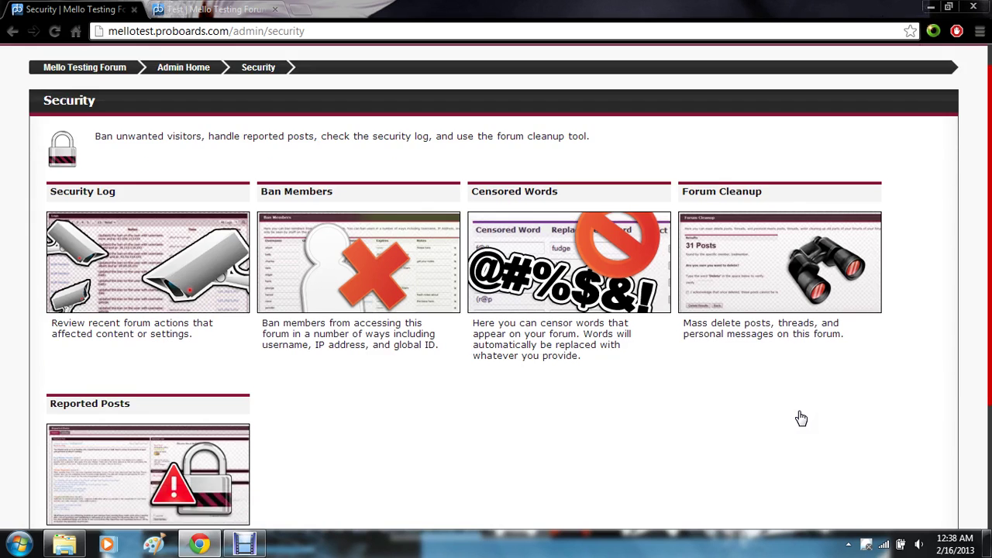
{"action": "left_click", "coordinate": [100, 211]}
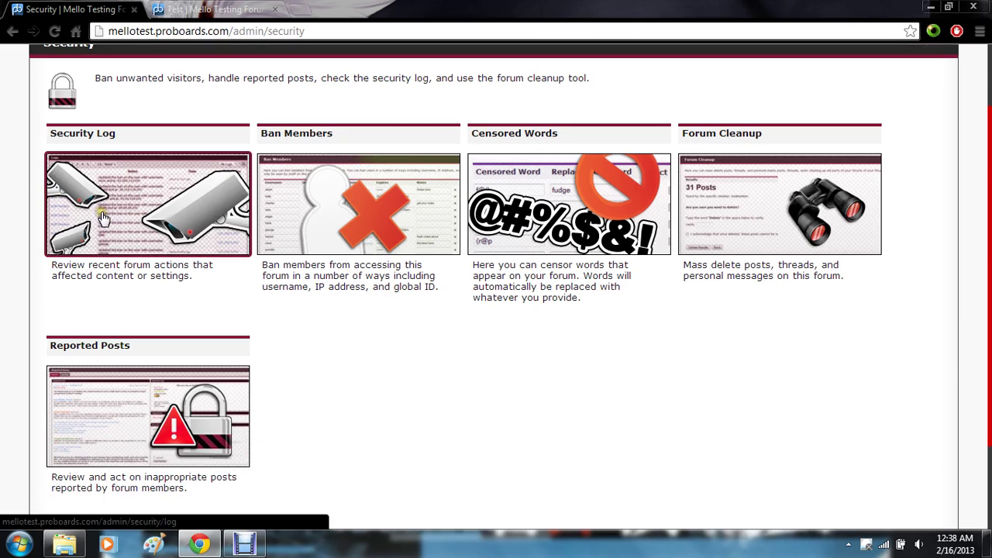
{"action": "scroll", "coordinate": [4, 327], "scroll_direction": "down", "scroll_amount": 4}
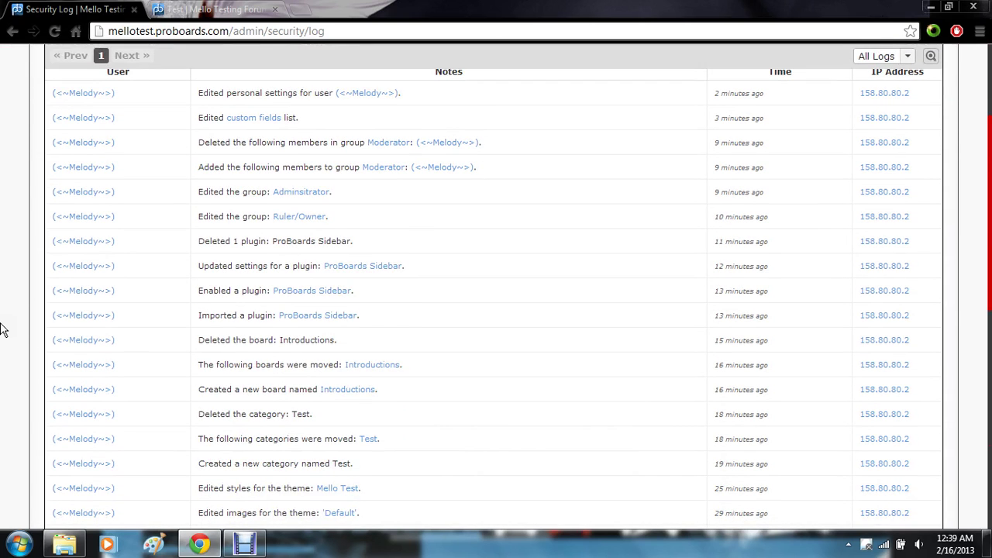
{"action": "scroll", "coordinate": [5, 328], "scroll_direction": "down", "scroll_amount": 1}
{"action": "scroll", "coordinate": [4, 328], "scroll_direction": "up", "scroll_amount": 2}
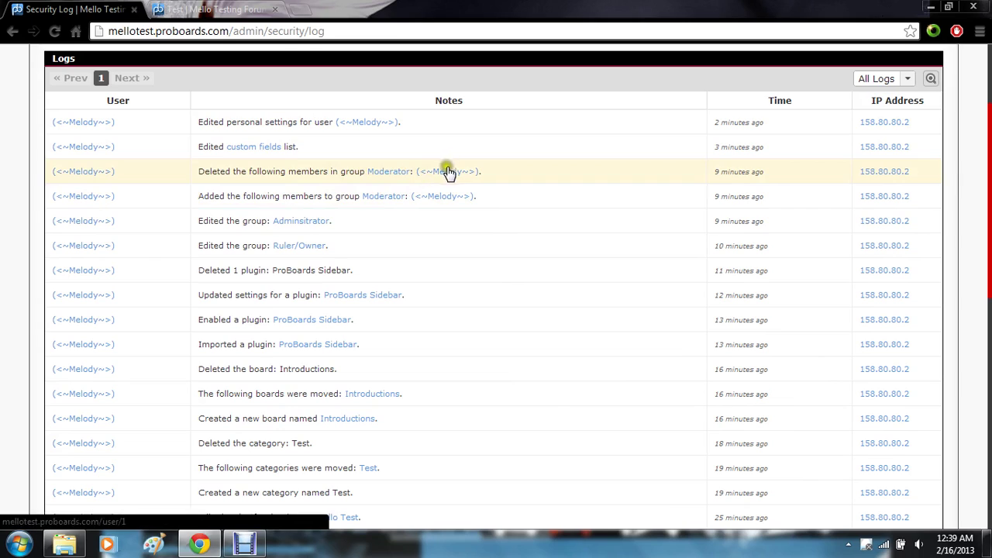
{"action": "scroll", "coordinate": [339, 247], "scroll_direction": "down", "scroll_amount": 7}
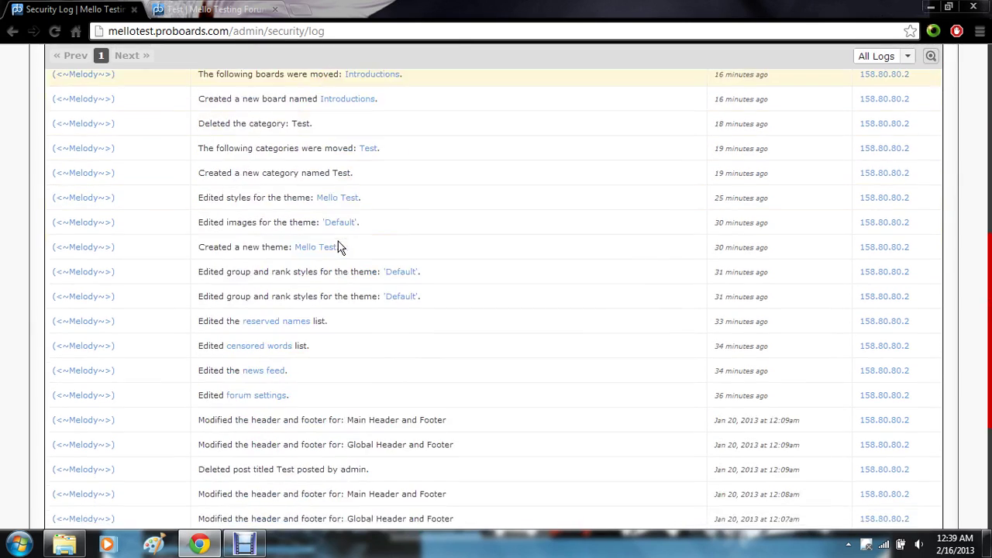
{"action": "scroll", "coordinate": [338, 247], "scroll_direction": "up", "scroll_amount": 7}
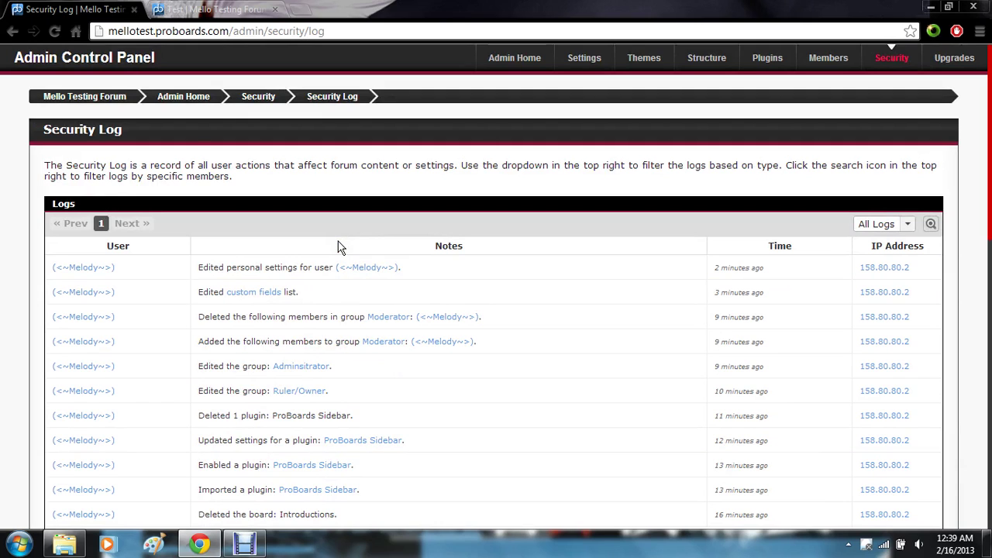
Step: Return to the Security section and open the Forum Cleanup page
{"action": "left_click", "coordinate": [259, 97]}
{"action": "scroll", "coordinate": [262, 100], "scroll_direction": "down", "scroll_amount": 1}
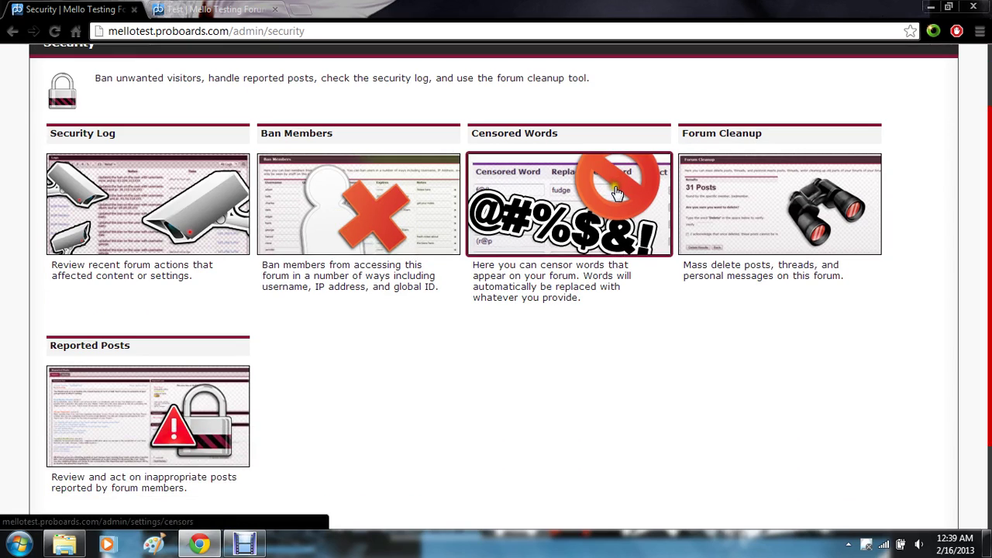
{"action": "left_click", "coordinate": [792, 186]}
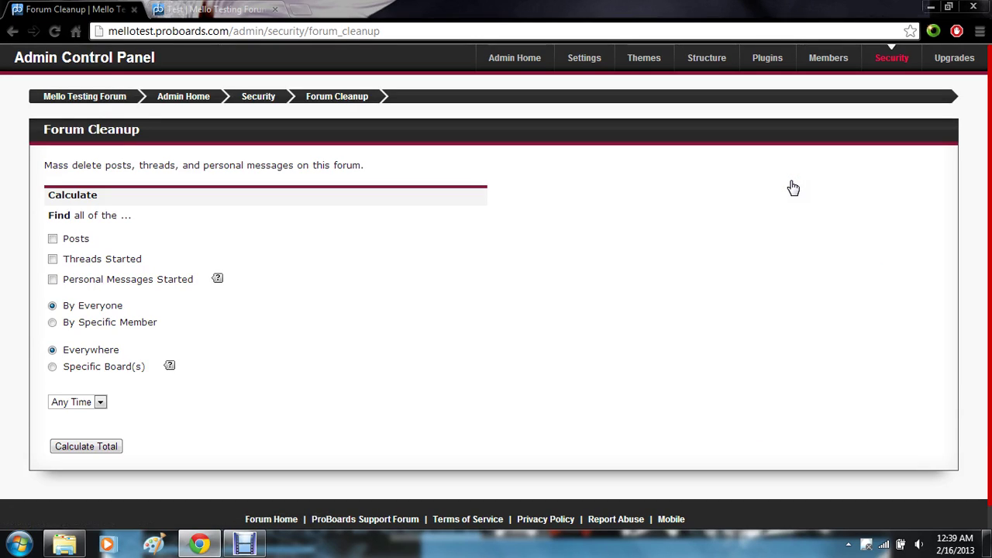
Step: Calculate the cleanup total for posts by everyone, everywhere, at any time, and go back without deleting
{"action": "left_click", "coordinate": [53, 239]}
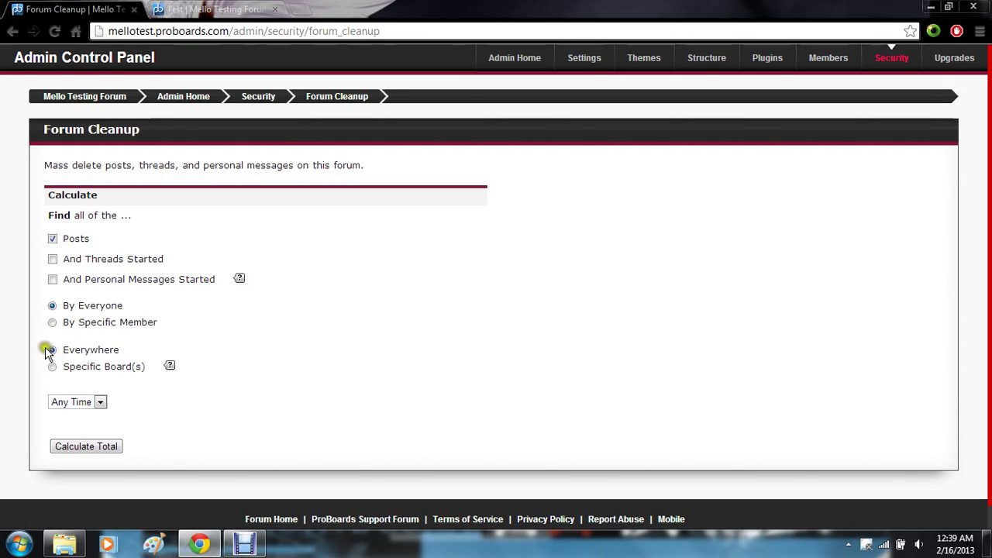
{"action": "left_click", "coordinate": [96, 401]}
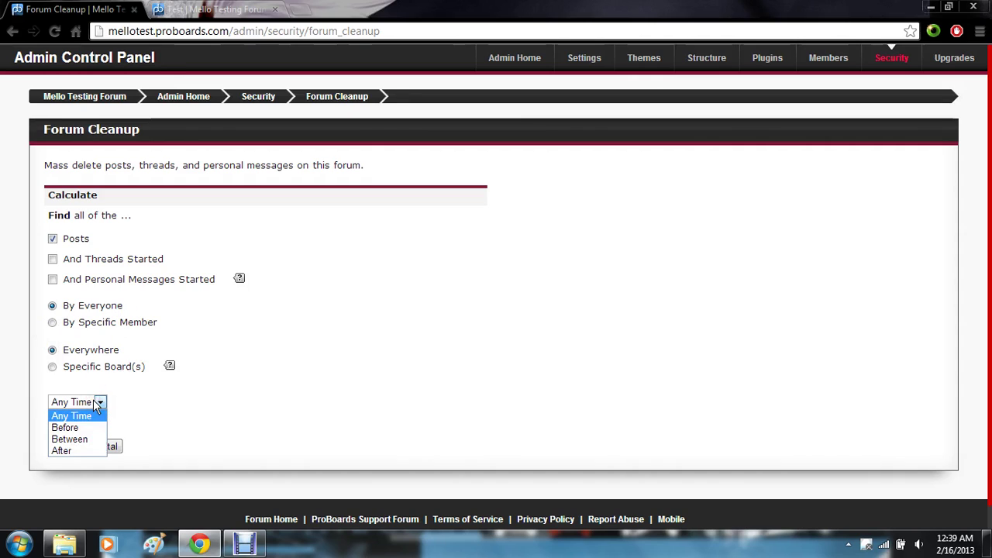
{"action": "left_click", "coordinate": [93, 400]}
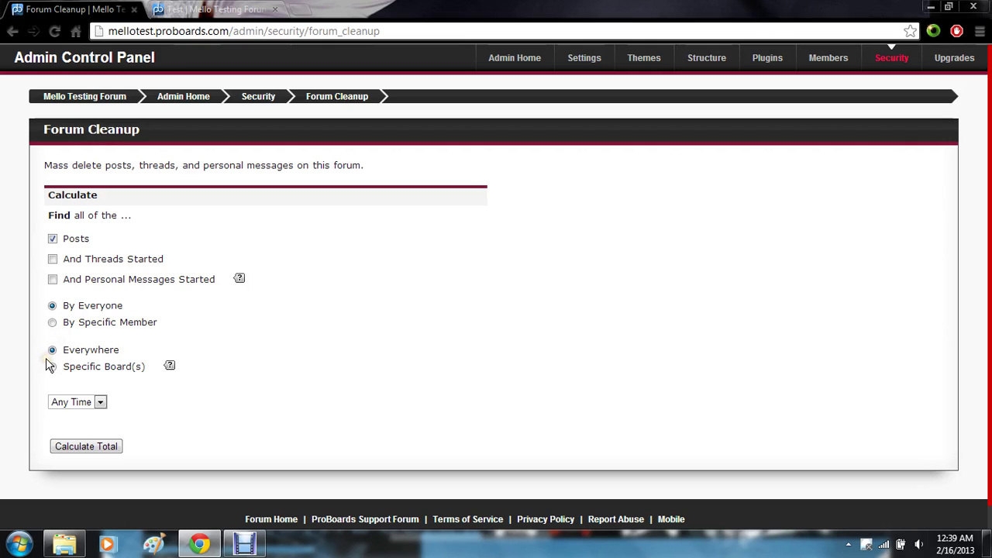
{"action": "left_click", "coordinate": [101, 447]}
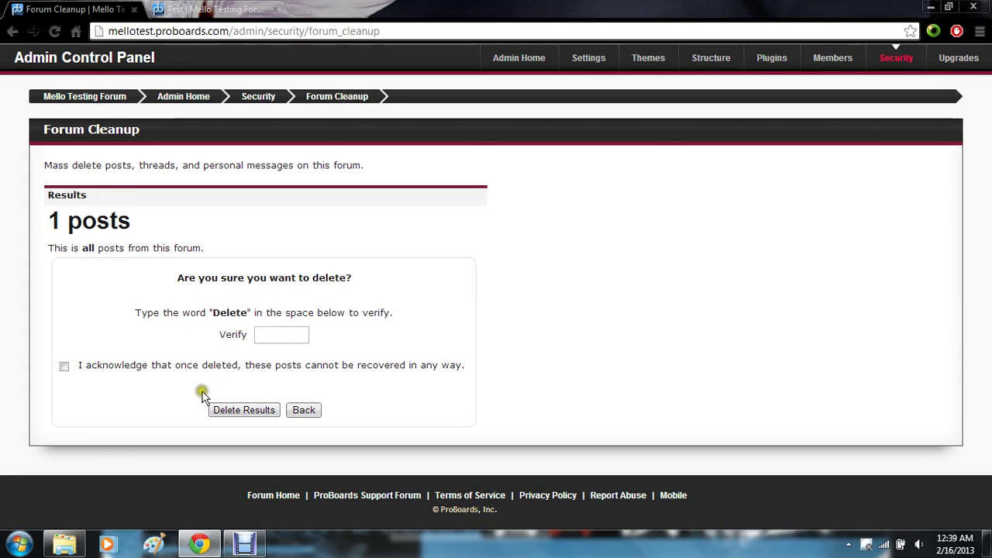
{"action": "left_click", "coordinate": [12, 32]}
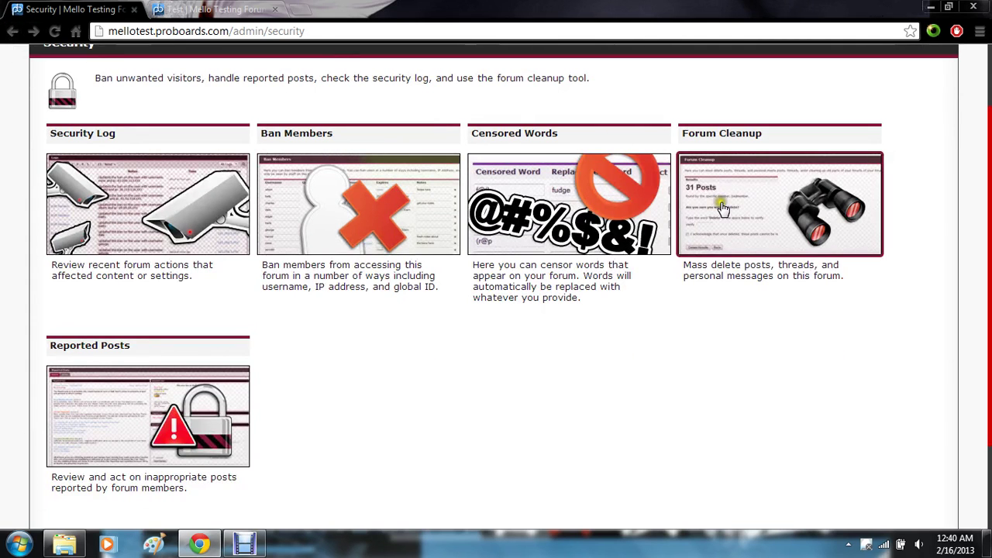
Step: Reopen Forum Cleanup and set it to find posts by the specific member admin
{"action": "left_click", "coordinate": [721, 207]}
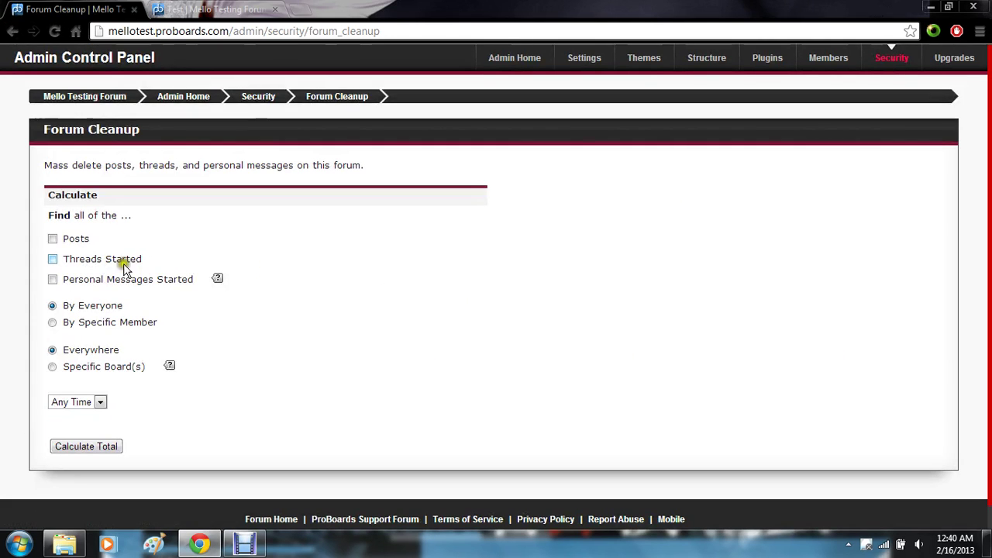
{"action": "left_click", "coordinate": [52, 239]}
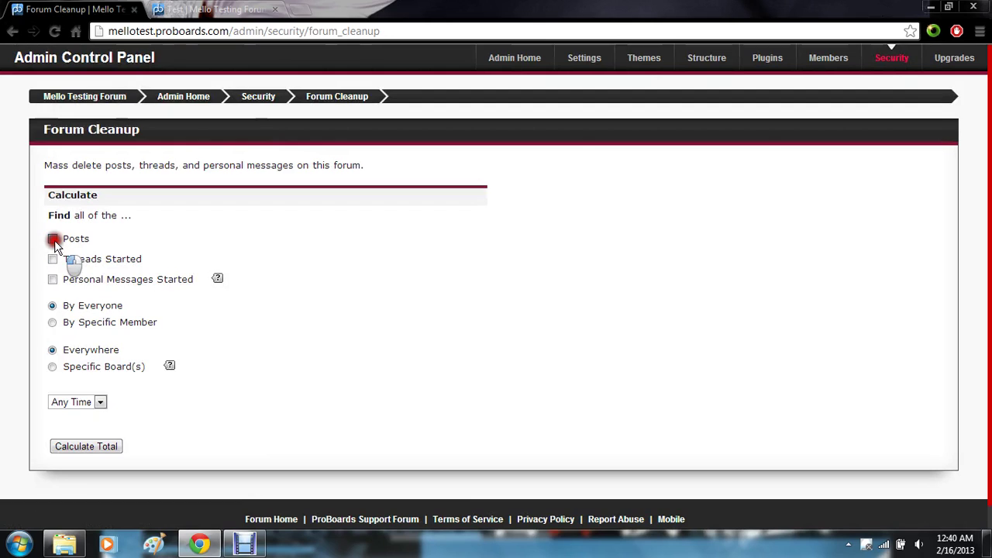
{"action": "left_click", "coordinate": [52, 322]}
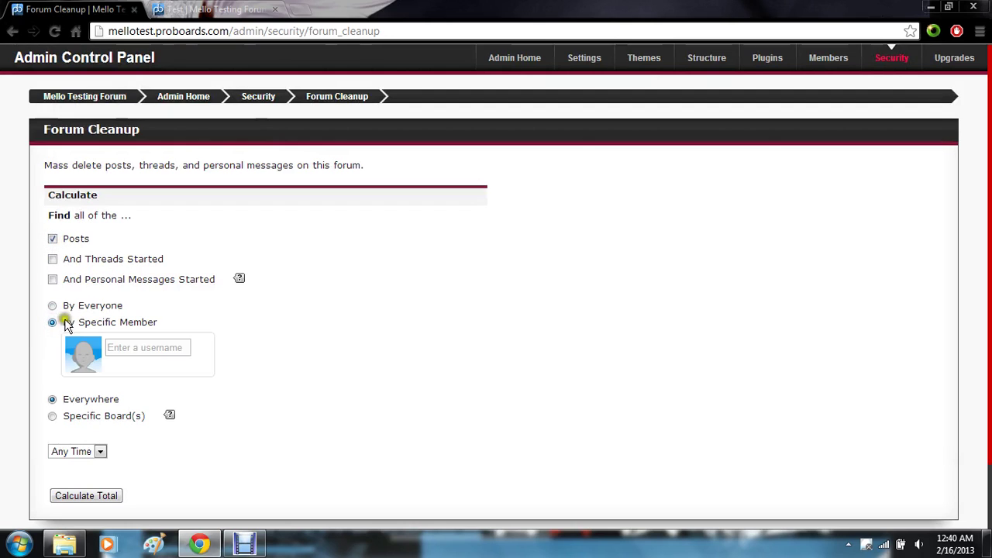
{"action": "left_click", "coordinate": [163, 349]}
{"action": "type", "text": "admin"}
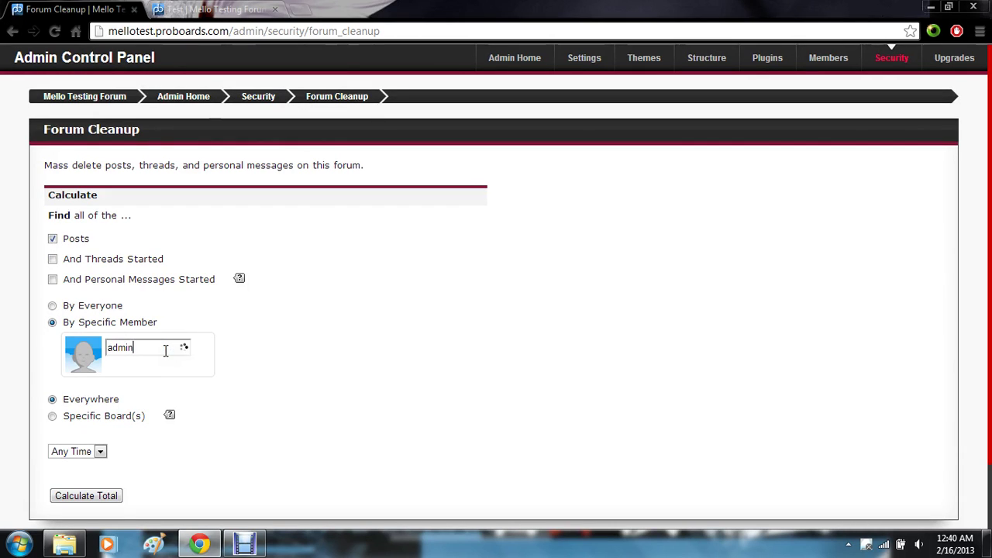
{"action": "key", "text": "Return"}
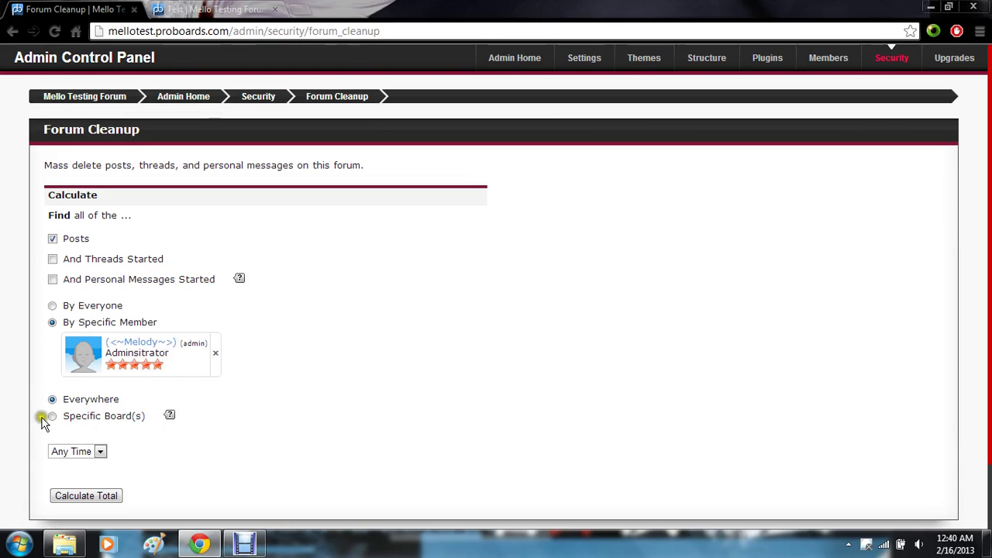
Step: Include threads and personal messages started in the member's cleanup and calculate the total
{"action": "left_click", "coordinate": [53, 259]}
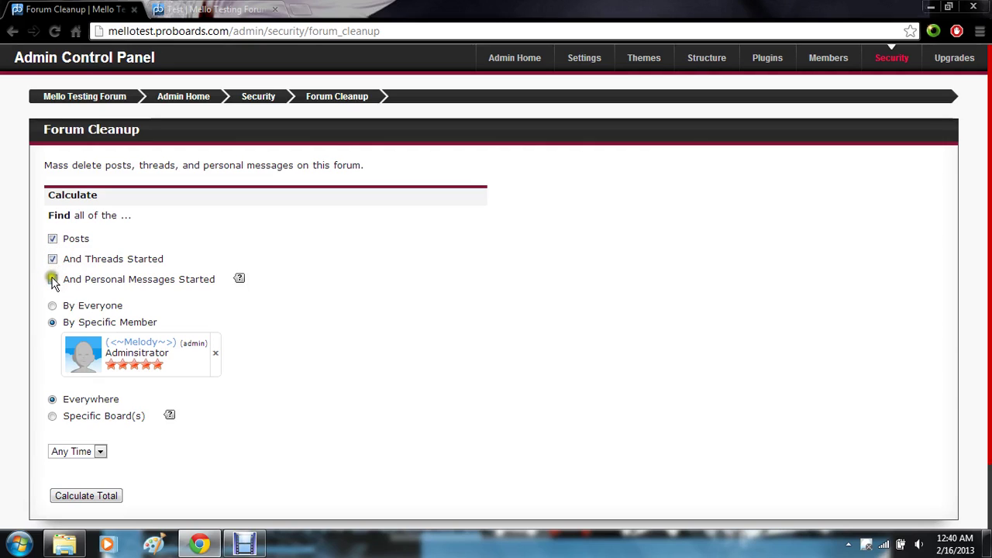
{"action": "left_click", "coordinate": [52, 279]}
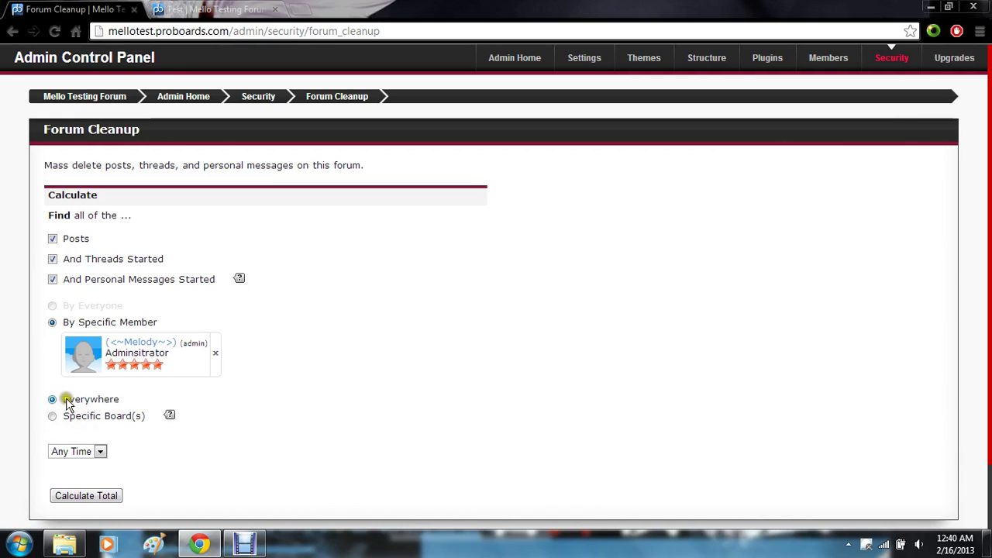
{"action": "left_click", "coordinate": [77, 497]}
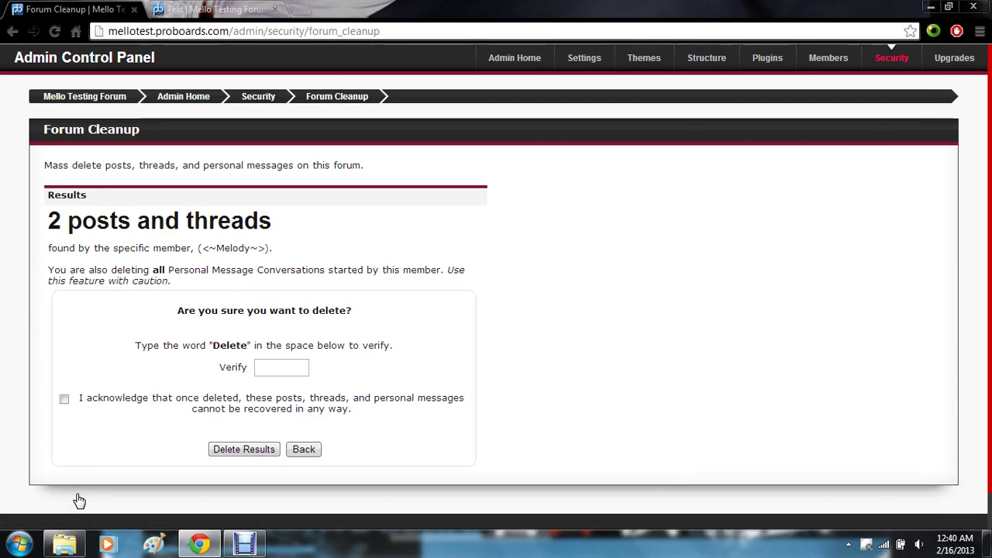
Step: Verify the cleanup with the word delete, acknowledge that the content cannot be recovered, and delete the results
{"action": "left_click", "coordinate": [303, 365]}
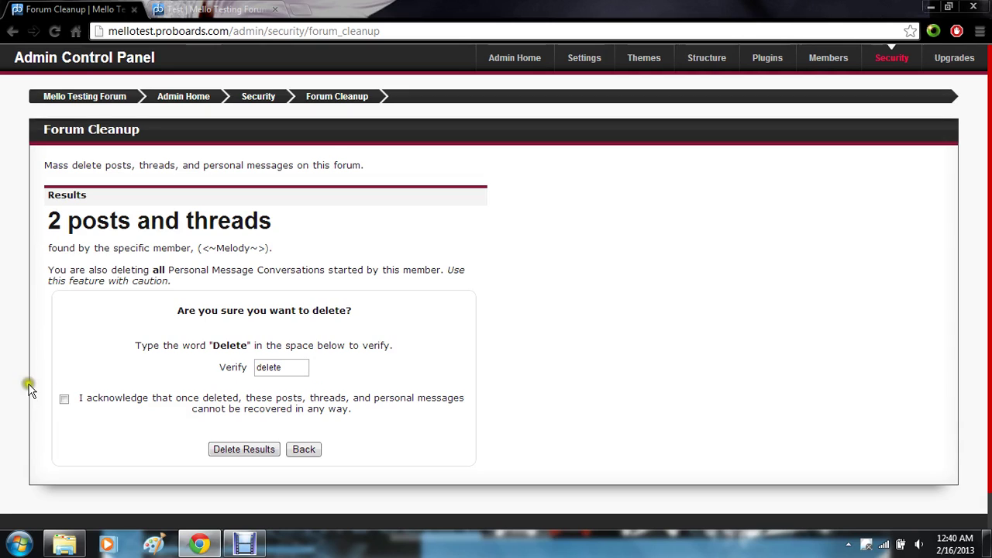
{"action": "left_click", "coordinate": [65, 399]}
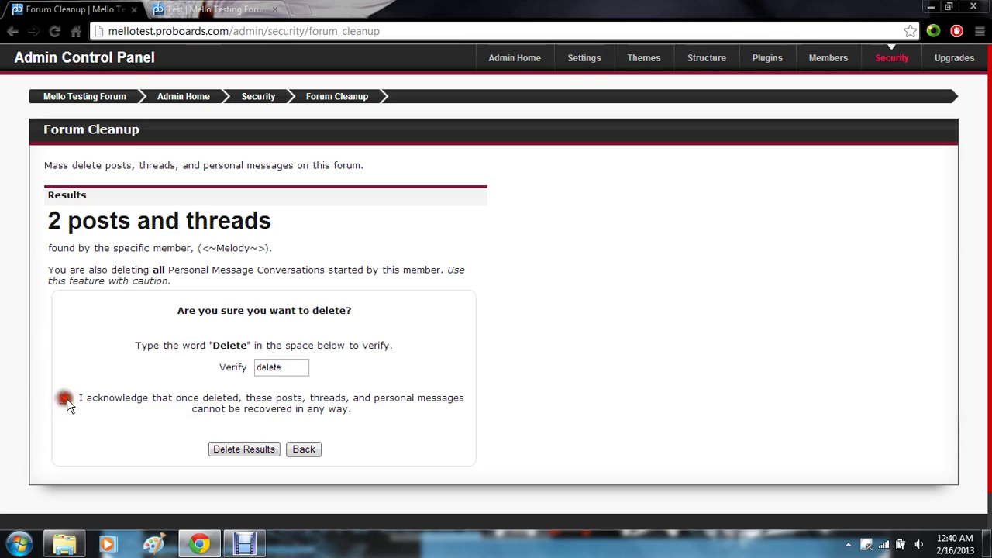
{"action": "left_click", "coordinate": [232, 458]}
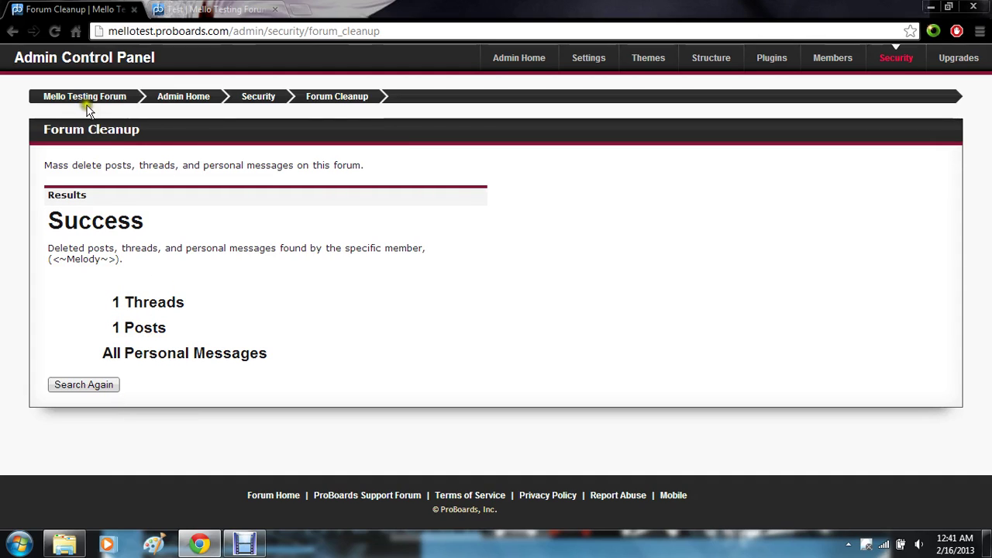
Step: Check the cleanup on the forum by reloading the Test thread and viewing the home page and the member's profile
{"action": "left_click", "coordinate": [217, 10]}
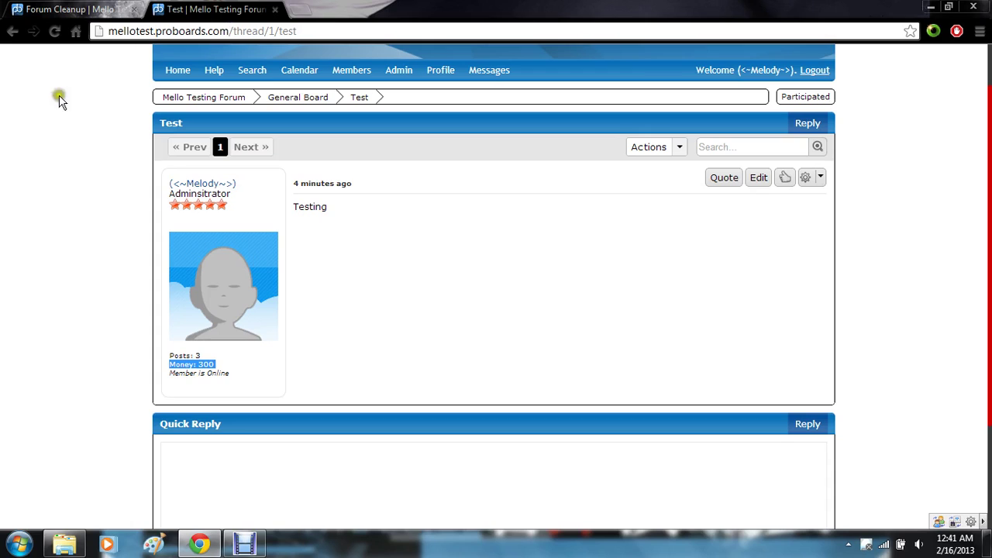
{"action": "left_click", "coordinate": [54, 31]}
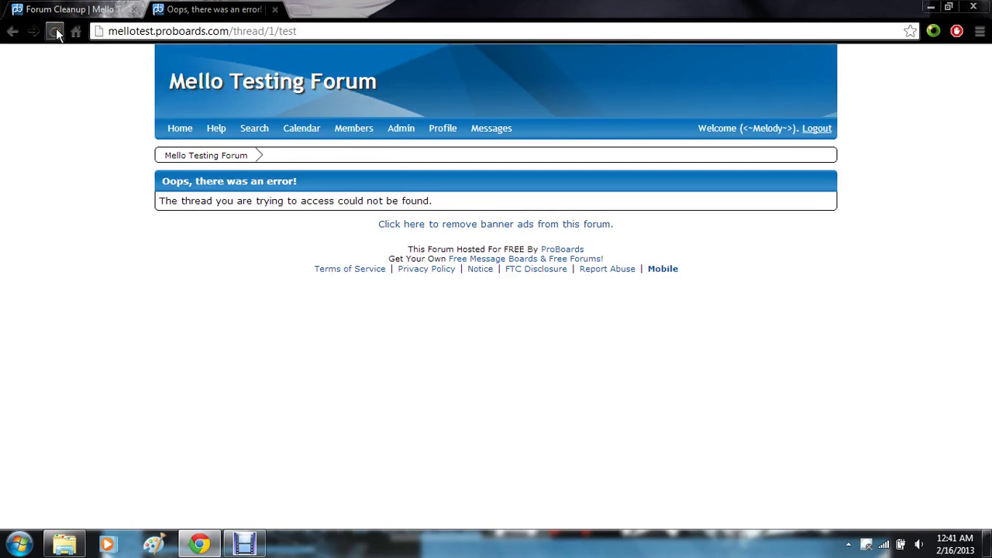
{"action": "left_click", "coordinate": [186, 133]}
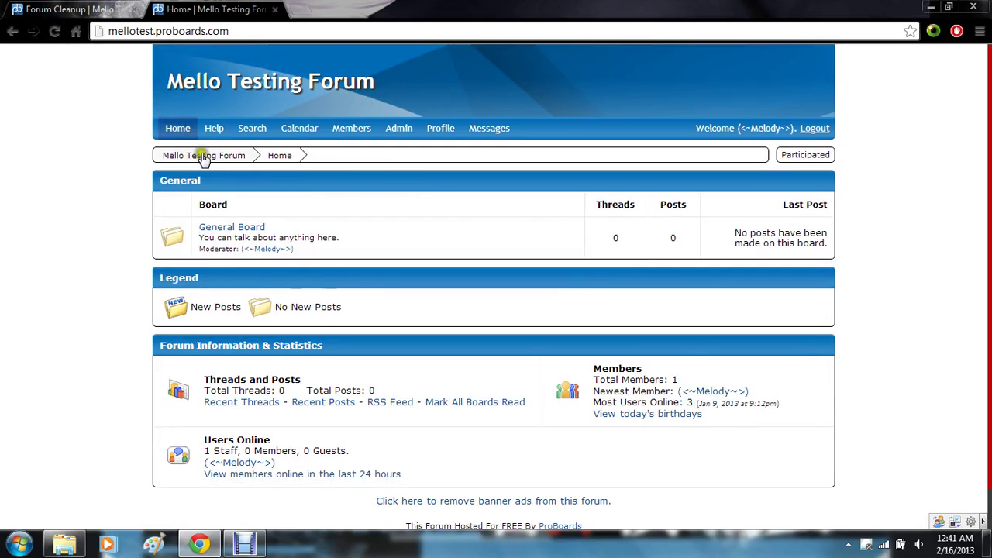
{"action": "left_click", "coordinate": [707, 392]}
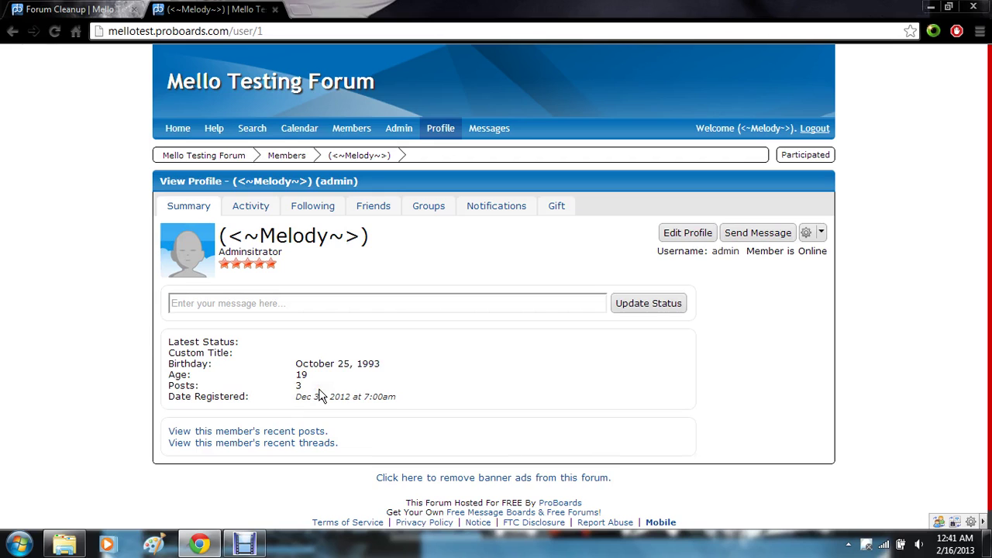
{"action": "left_click", "coordinate": [178, 129]}
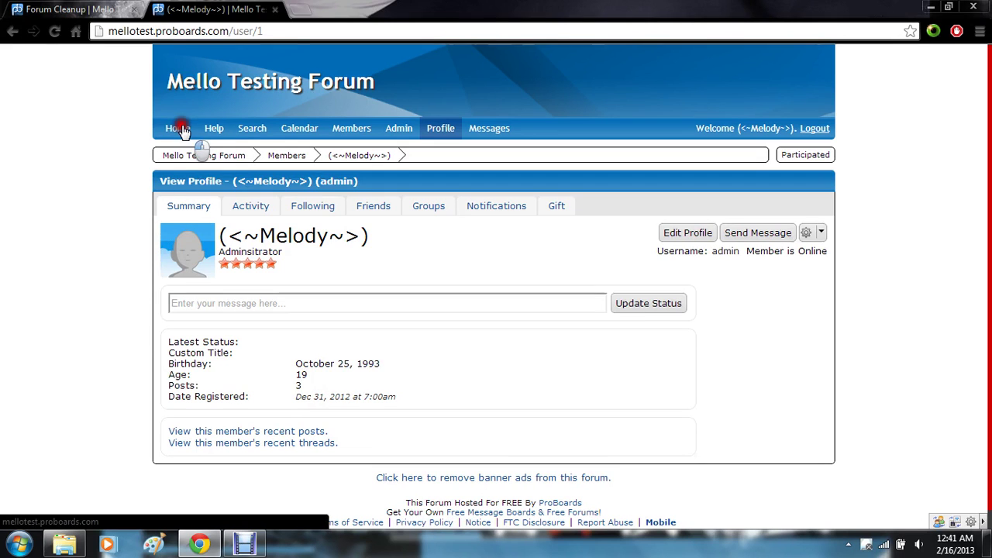
Step: Return to the admin panel's Security section and open the Reported Posts page
{"action": "left_click", "coordinate": [58, 8]}
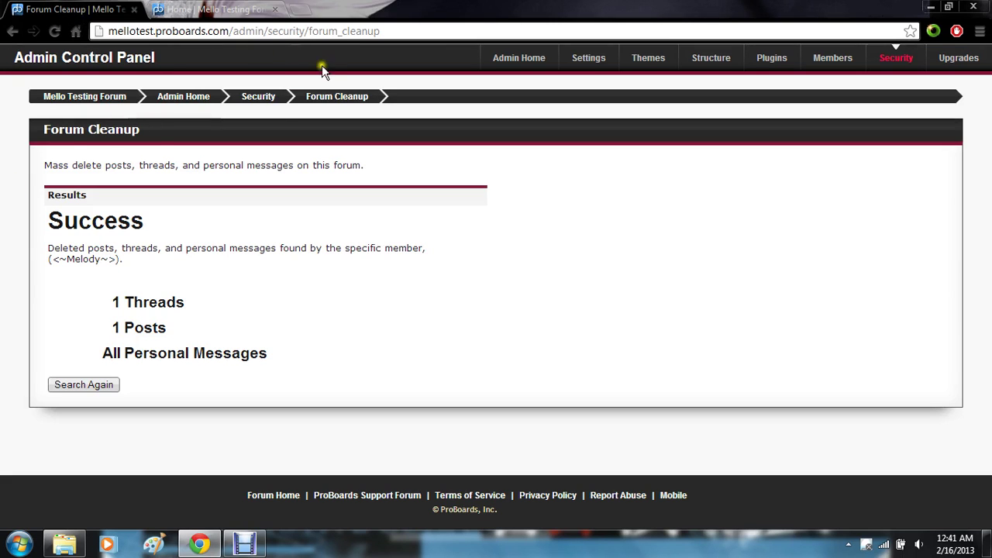
{"action": "left_click", "coordinate": [264, 93]}
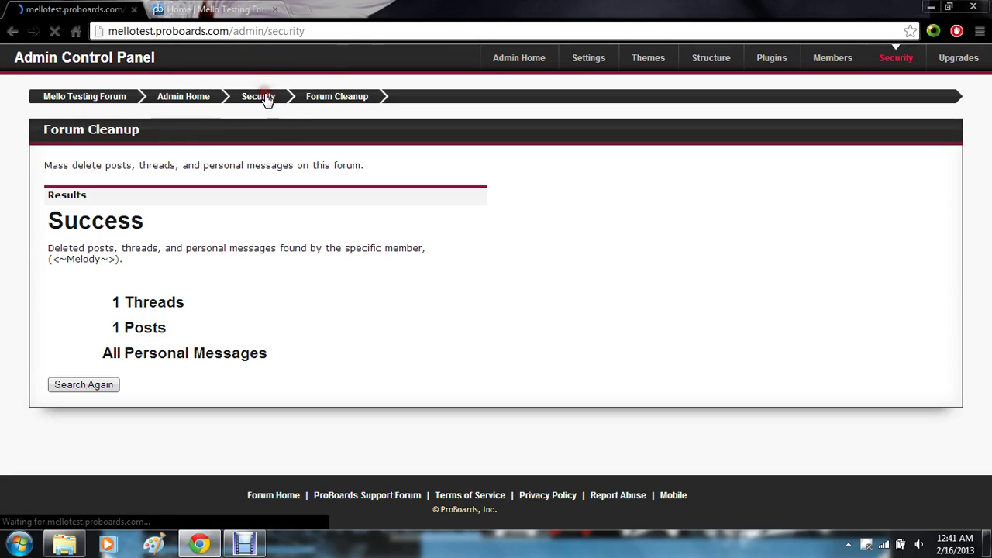
{"action": "scroll", "coordinate": [266, 99], "scroll_direction": "down", "scroll_amount": 2}
{"action": "scroll", "coordinate": [266, 100], "scroll_direction": "down", "scroll_amount": 1}
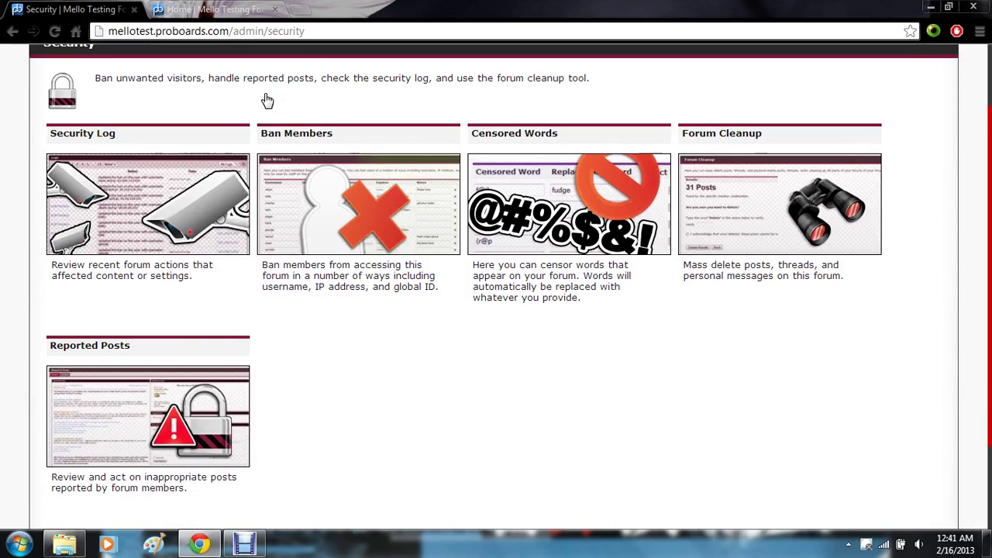
{"action": "left_click", "coordinate": [160, 406]}
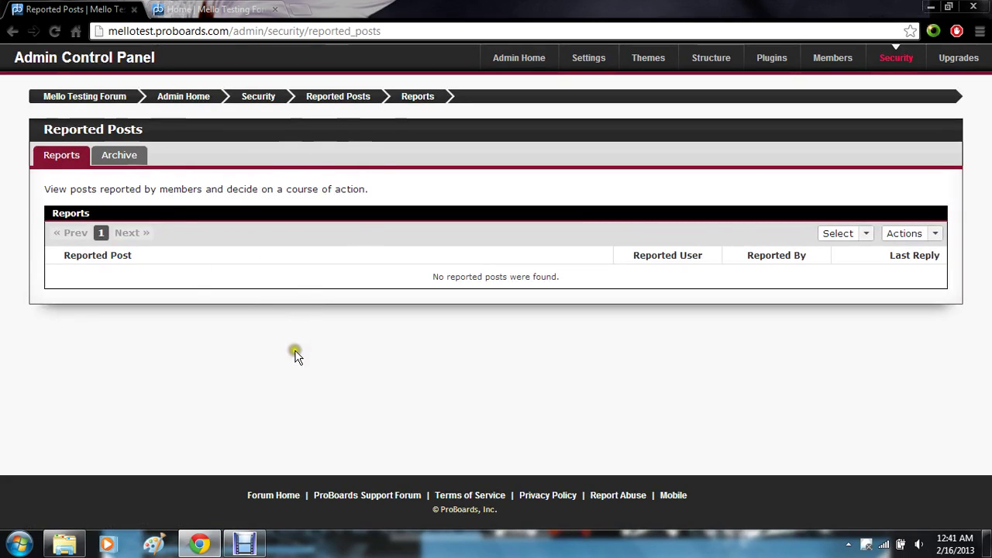
Step: Create a thread in the General Board with the subject "test" and the message "testing"
{"action": "left_click", "coordinate": [217, 10]}
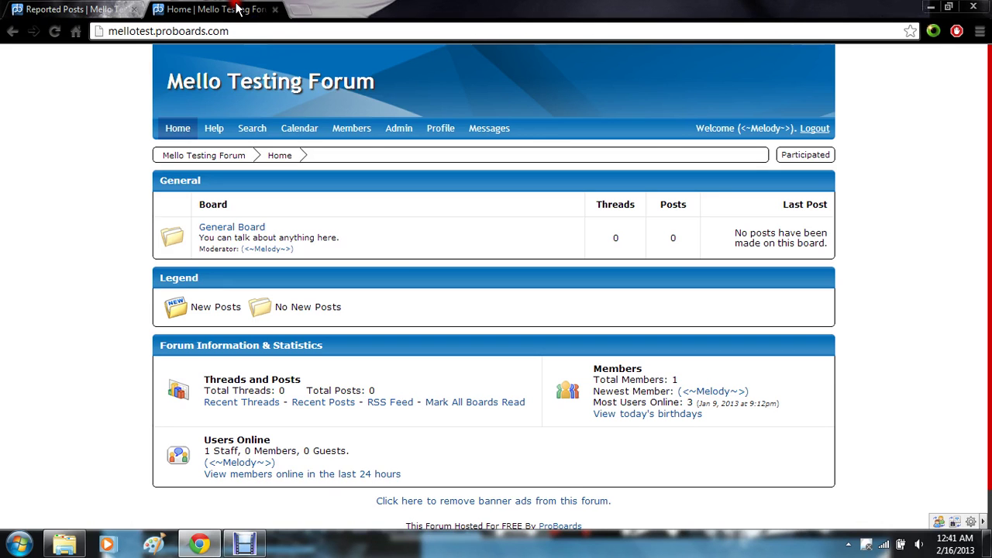
{"action": "left_click", "coordinate": [250, 227]}
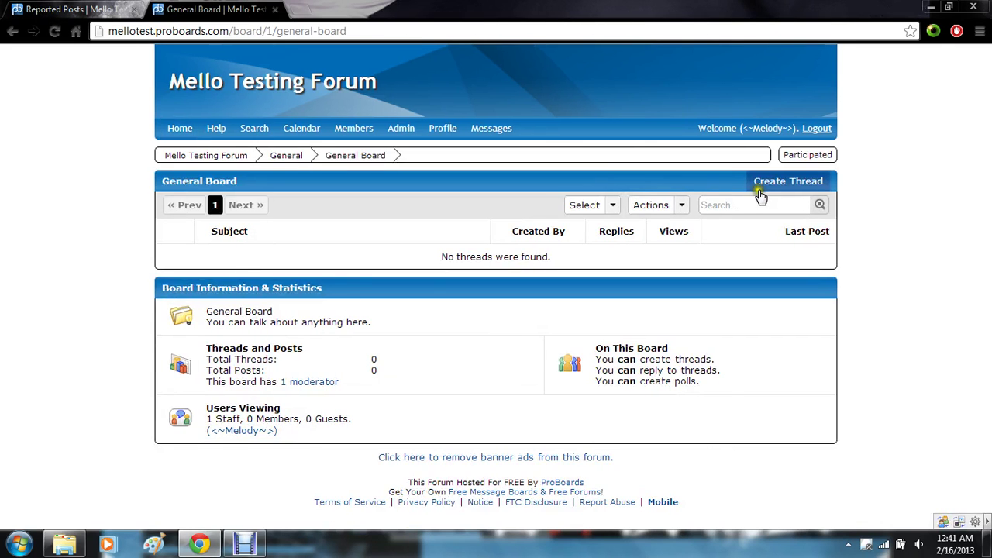
{"action": "left_click", "coordinate": [771, 186]}
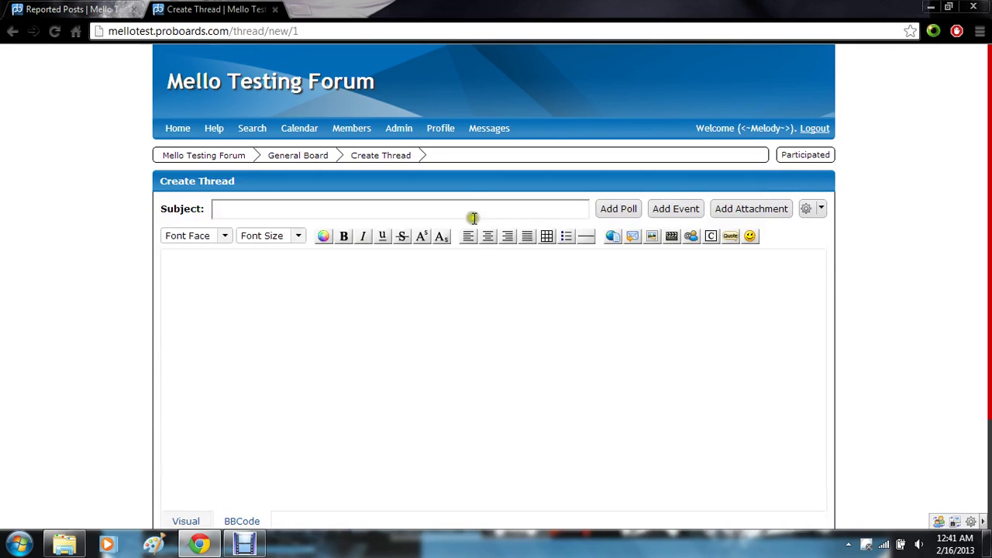
{"action": "left_click", "coordinate": [470, 208]}
{"action": "type", "text": "test"}
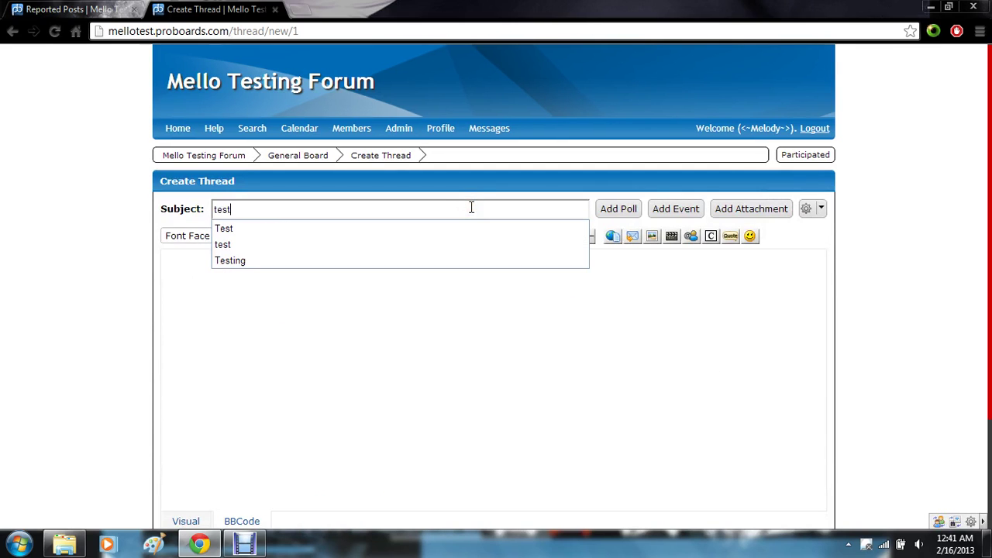
{"action": "left_click", "coordinate": [456, 329]}
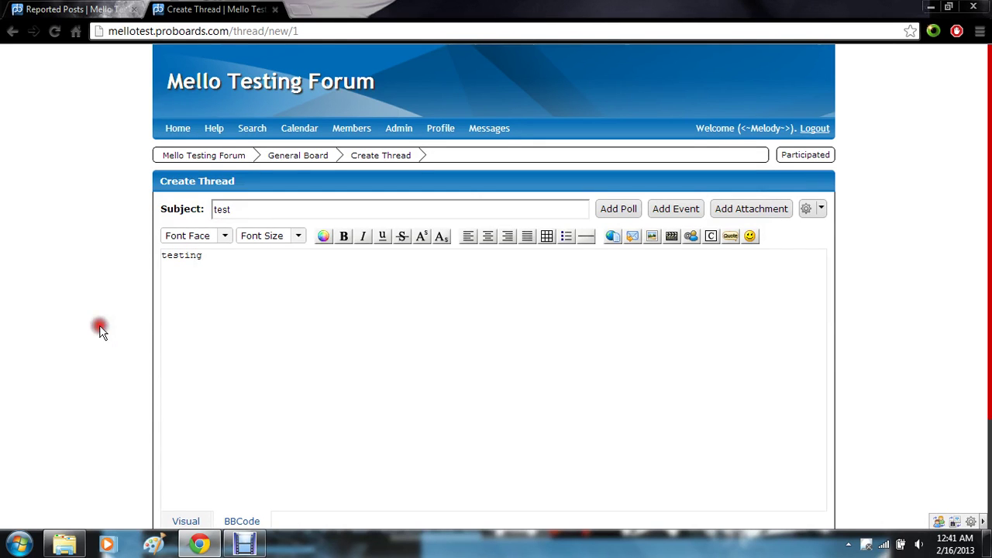
{"action": "scroll", "coordinate": [103, 332], "scroll_direction": "down", "scroll_amount": 3}
{"action": "left_click", "coordinate": [797, 415]}
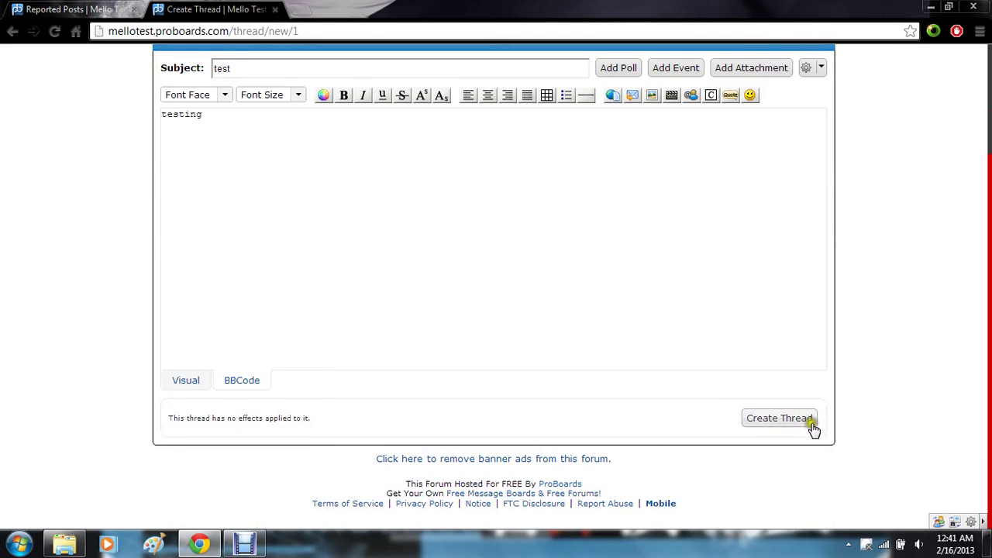
{"action": "left_click", "coordinate": [811, 423]}
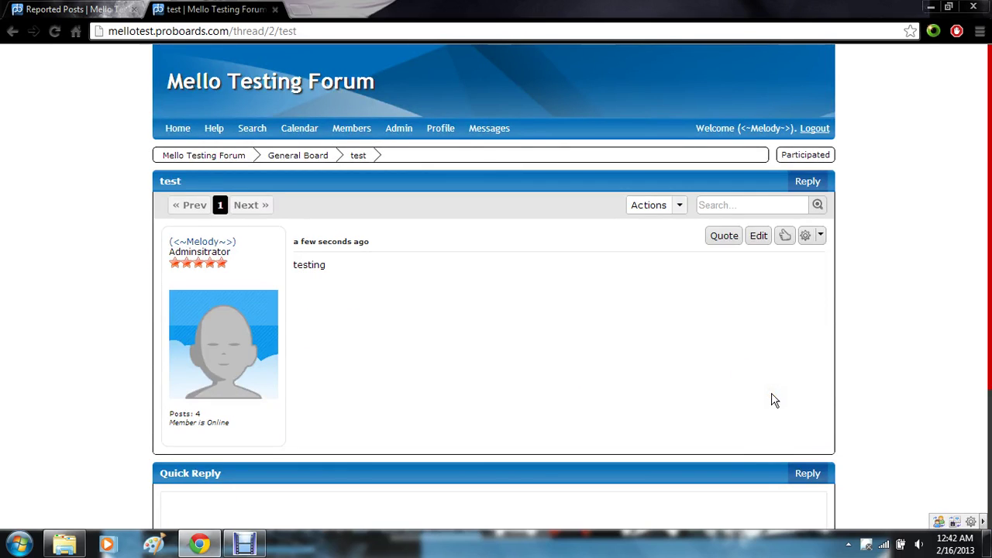
Step: Report the new thread's post with a reason of "Spamming..." followed by random filler characters, and close the report window
{"action": "left_click", "coordinate": [820, 237]}
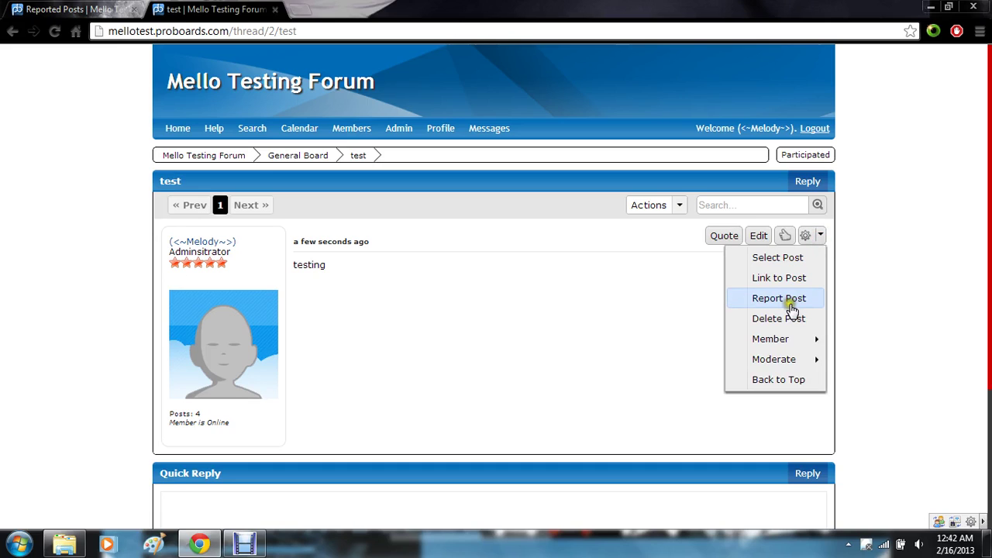
{"action": "mouse_move", "coordinate": [792, 360]}
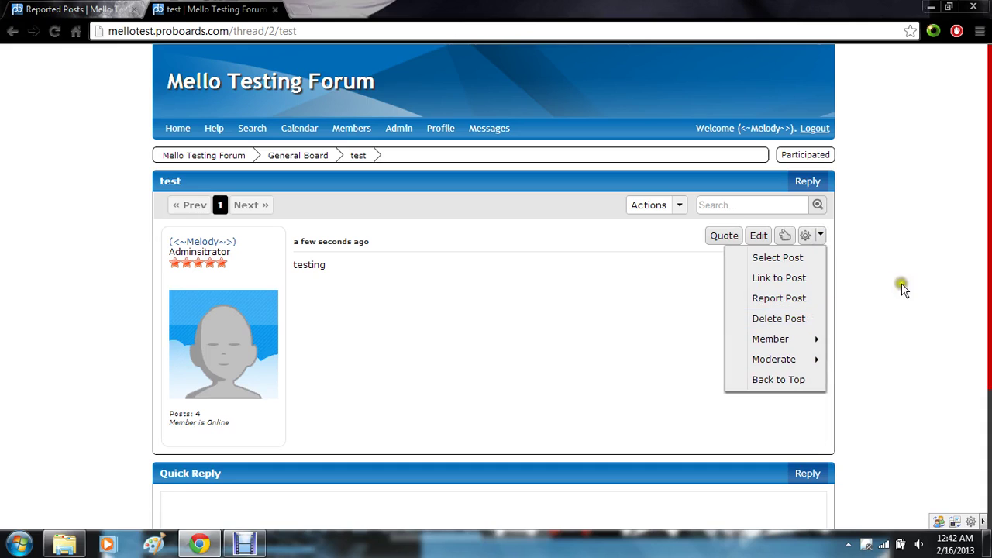
{"action": "left_click", "coordinate": [795, 298]}
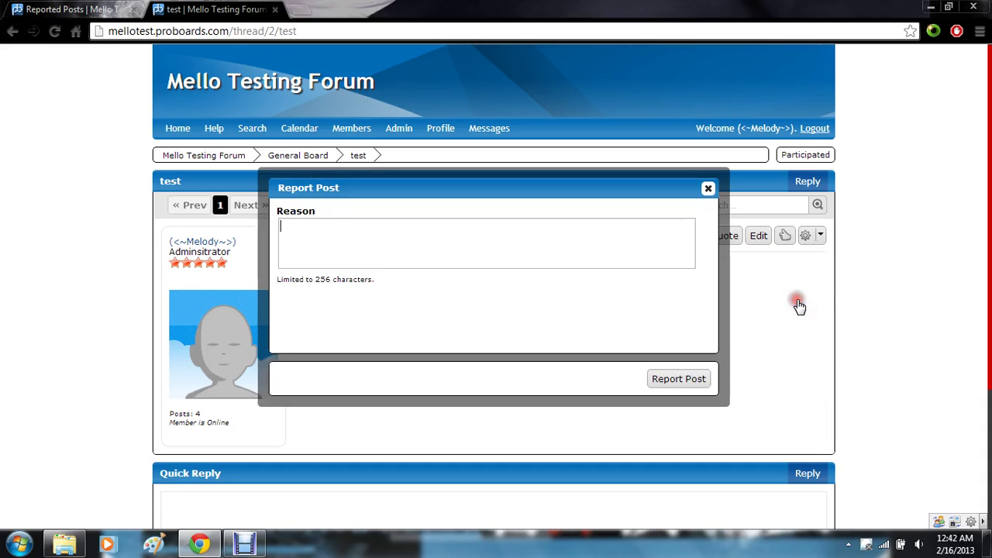
{"action": "left_click", "coordinate": [449, 231]}
{"action": "type", "text": "mming... dkfgklh"}
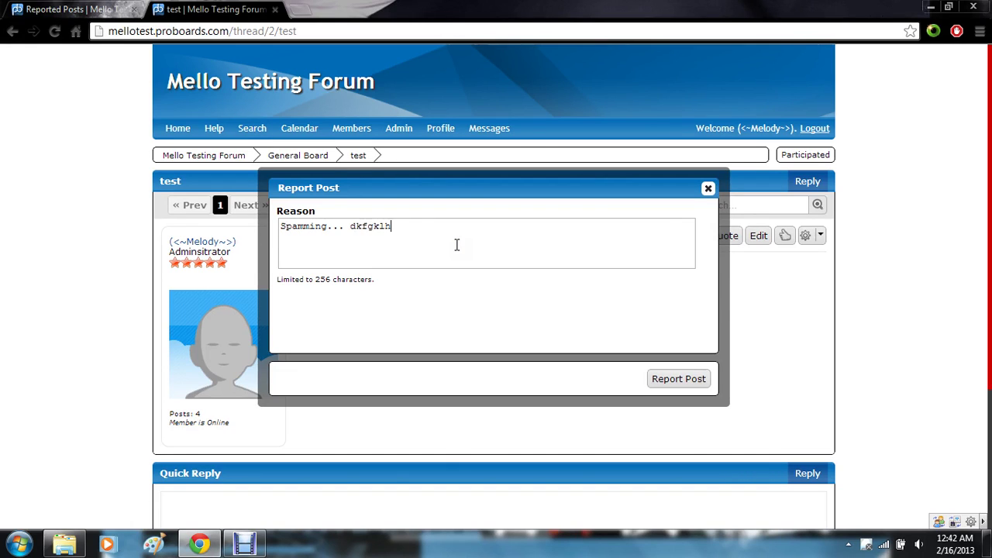
{"action": "type", "text": "fg;djb;oihtjfdbg gbhnmbx ,jj bg"}
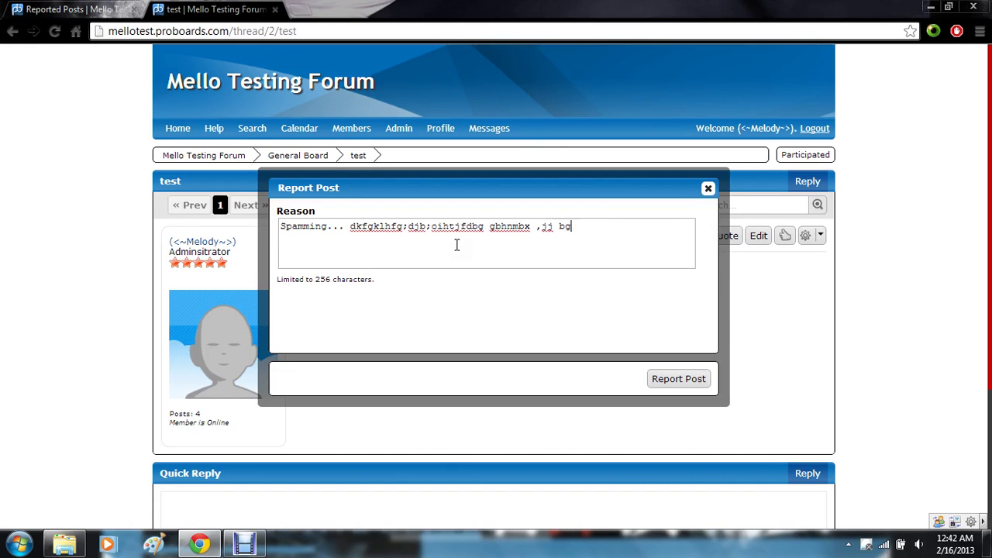
{"action": "type", "text": " kjdbfd,"}
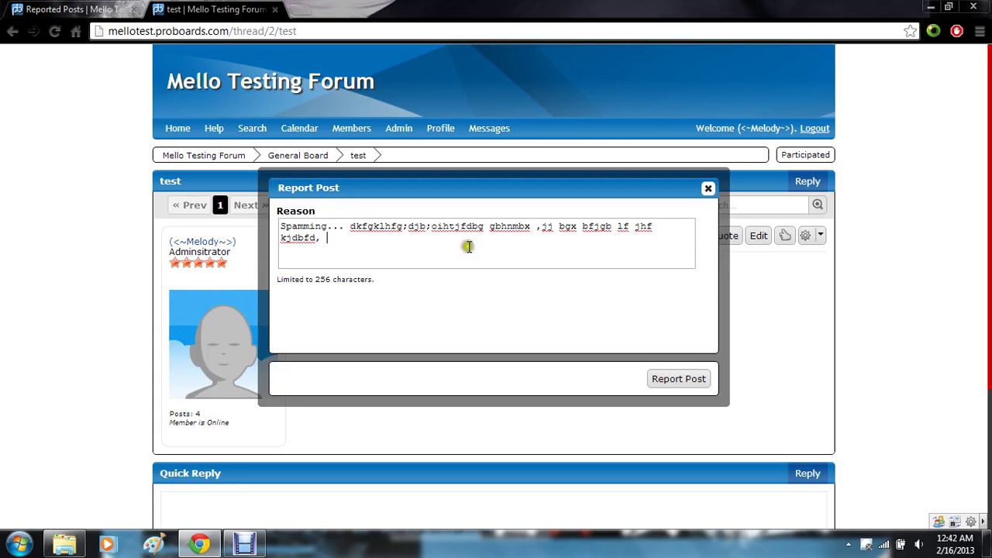
{"action": "left_click", "coordinate": [678, 379]}
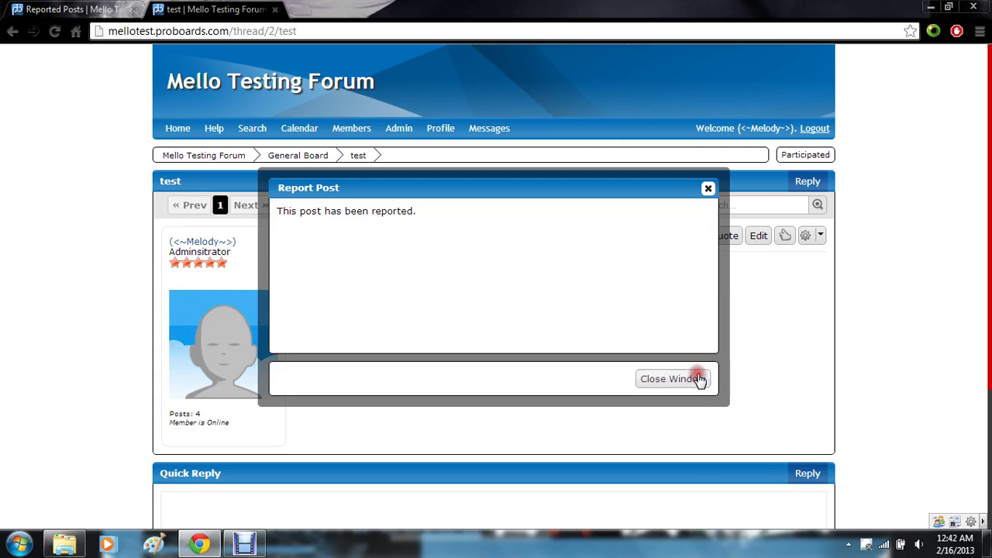
{"action": "left_click", "coordinate": [655, 384]}
Step: Go from the forum home page to Admin Home, follow the reported post notice, and open the report on the test post
{"action": "left_click", "coordinate": [178, 129]}
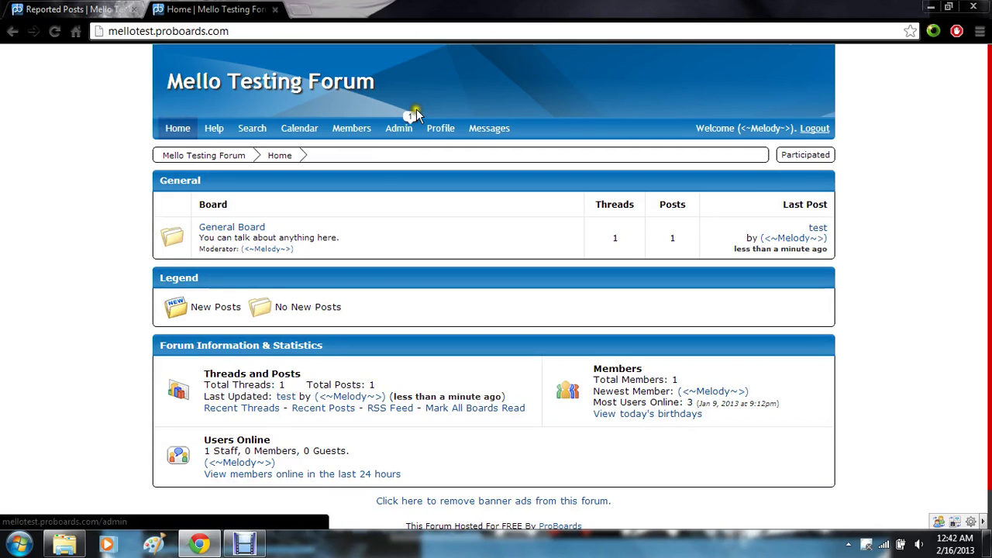
{"action": "left_click", "coordinate": [402, 133]}
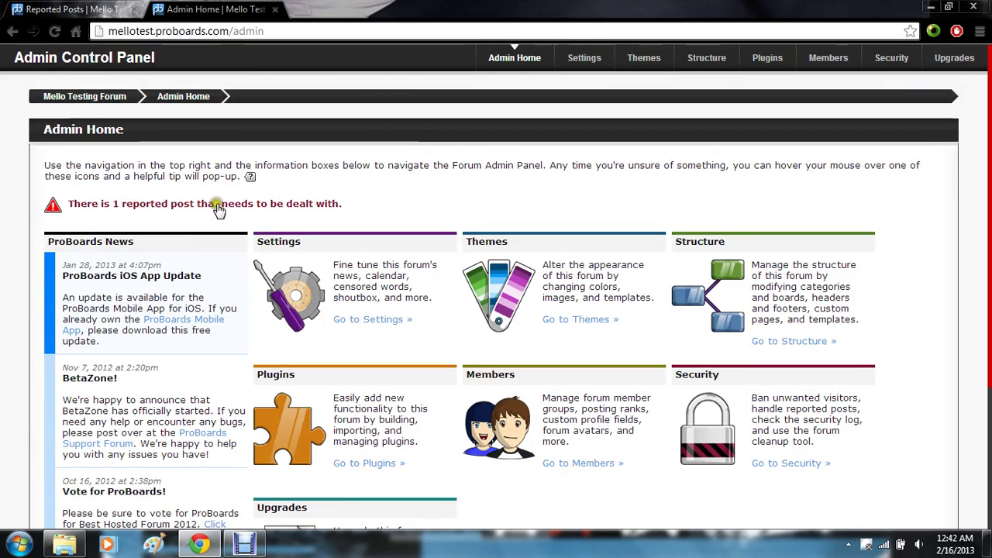
{"action": "left_click", "coordinate": [264, 207]}
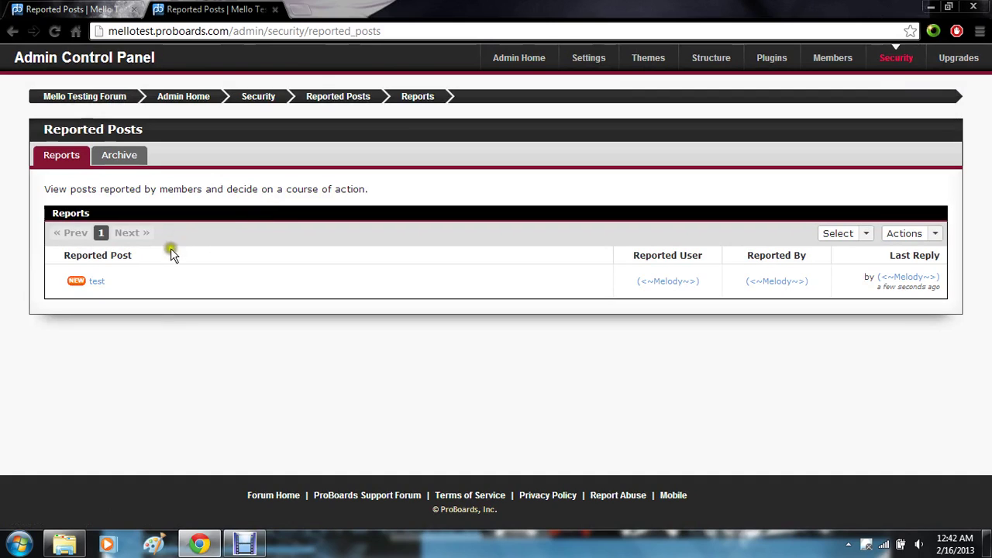
{"action": "left_click", "coordinate": [100, 284]}
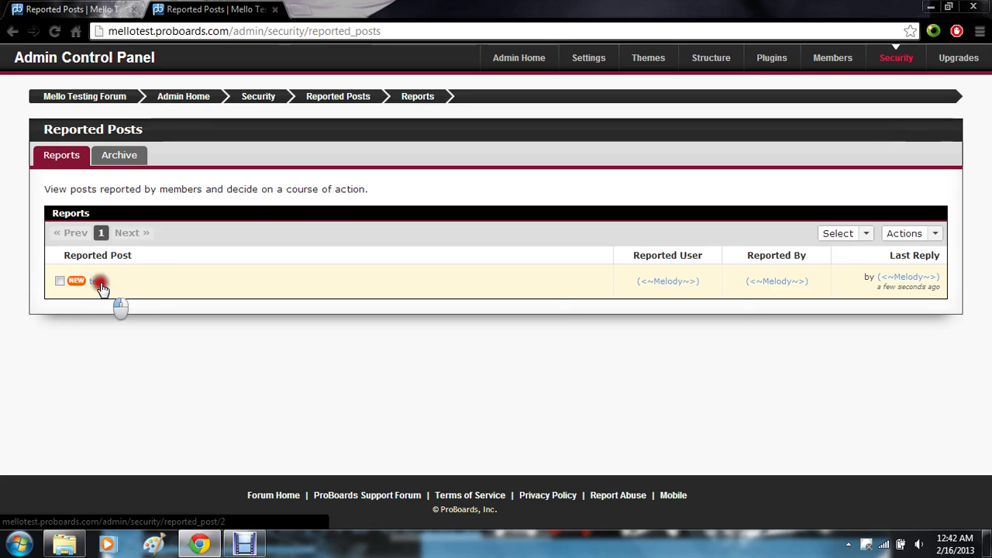
Step: Examine the report's details, including the reason reported, the reported user, the staff discussion and the resolution options
{"action": "scroll", "coordinate": [2, 329], "scroll_direction": "down", "scroll_amount": 1}
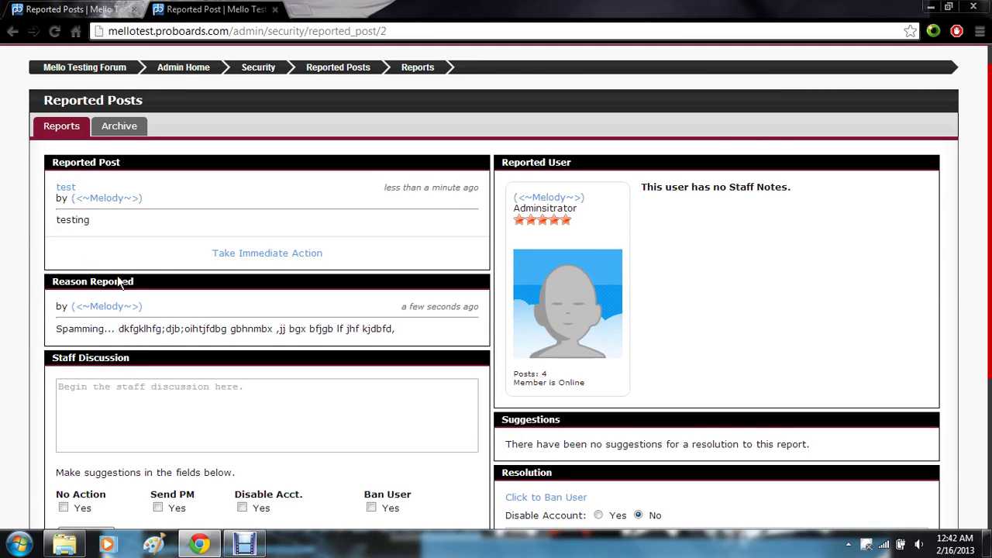
{"action": "scroll", "coordinate": [120, 283], "scroll_direction": "down", "scroll_amount": 1}
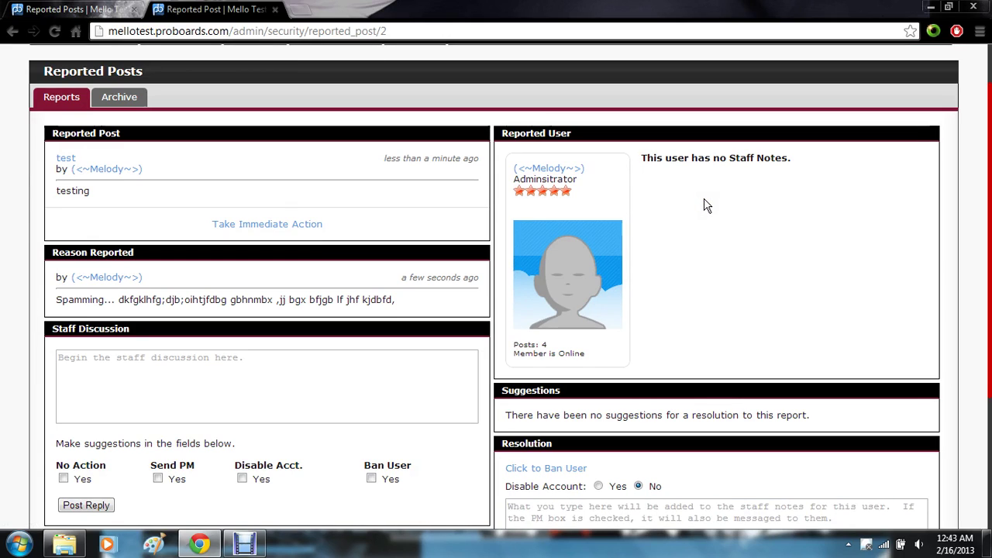
{"action": "scroll", "coordinate": [704, 206], "scroll_direction": "down", "scroll_amount": 1}
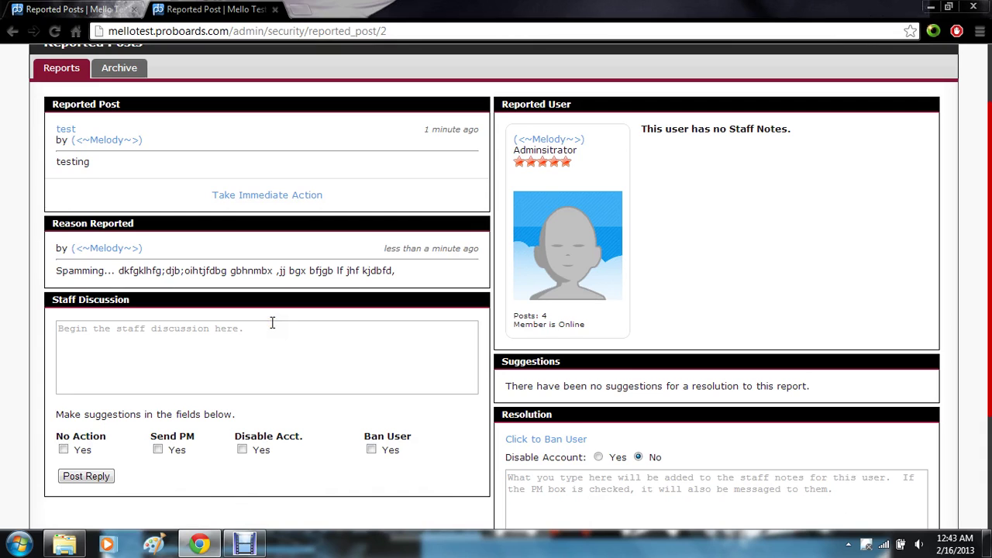
{"action": "scroll", "coordinate": [272, 323], "scroll_direction": "down", "scroll_amount": 1}
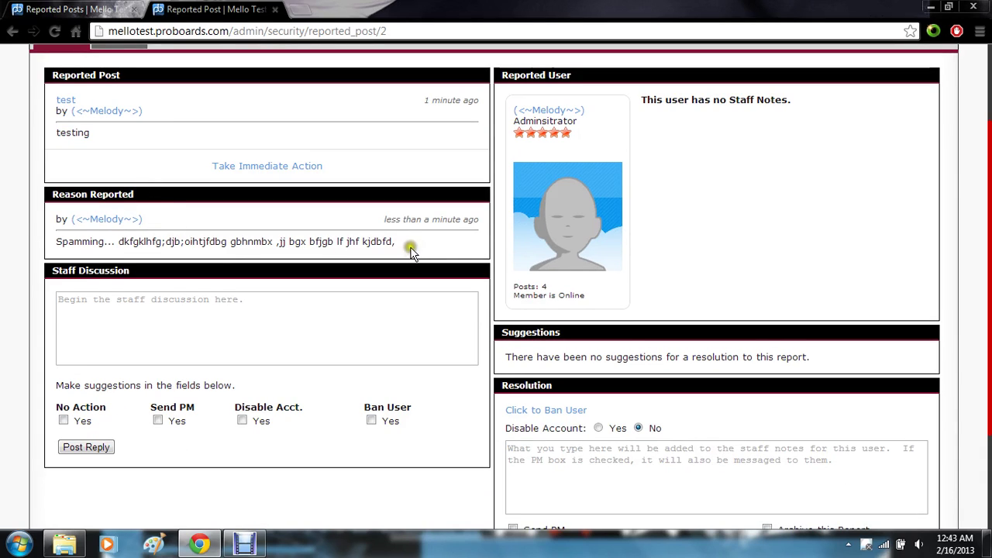
{"action": "left_click_drag", "start_coordinate": [403, 239], "coordinate": [124, 244]}
{"action": "left_click", "coordinate": [123, 245]}
{"action": "left_click", "coordinate": [204, 332]}
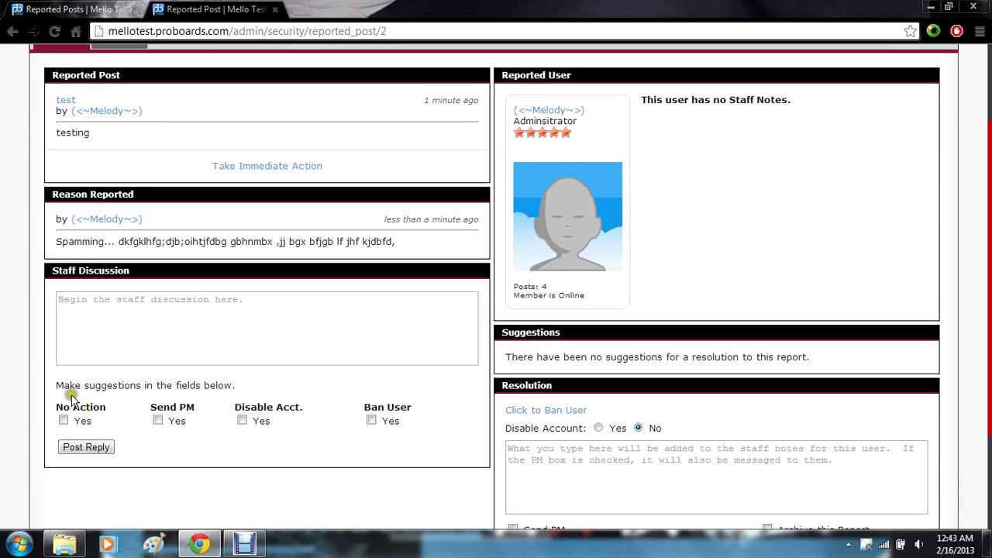
Step: Try out the report's Disable Account option by switching it to Yes, and set it back to No
{"action": "left_click", "coordinate": [62, 421]}
{"action": "scroll", "coordinate": [375, 451], "scroll_direction": "down", "scroll_amount": 3}
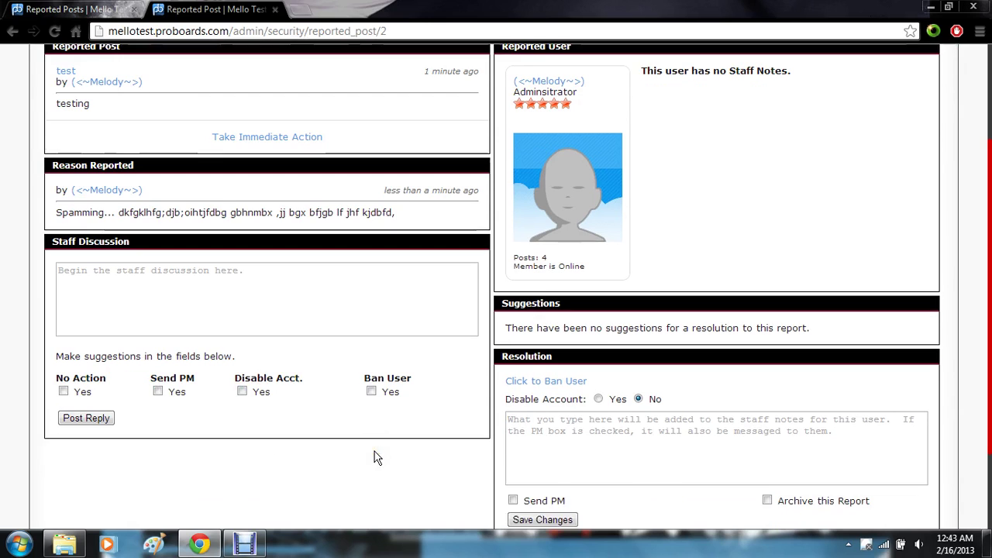
{"action": "scroll", "coordinate": [375, 457], "scroll_direction": "up", "scroll_amount": 1}
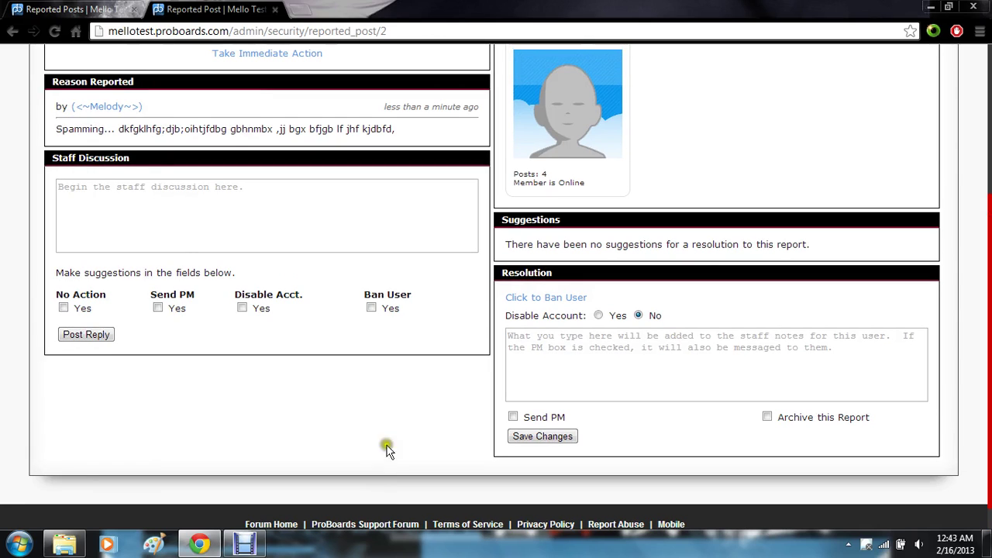
{"action": "left_click", "coordinate": [598, 317]}
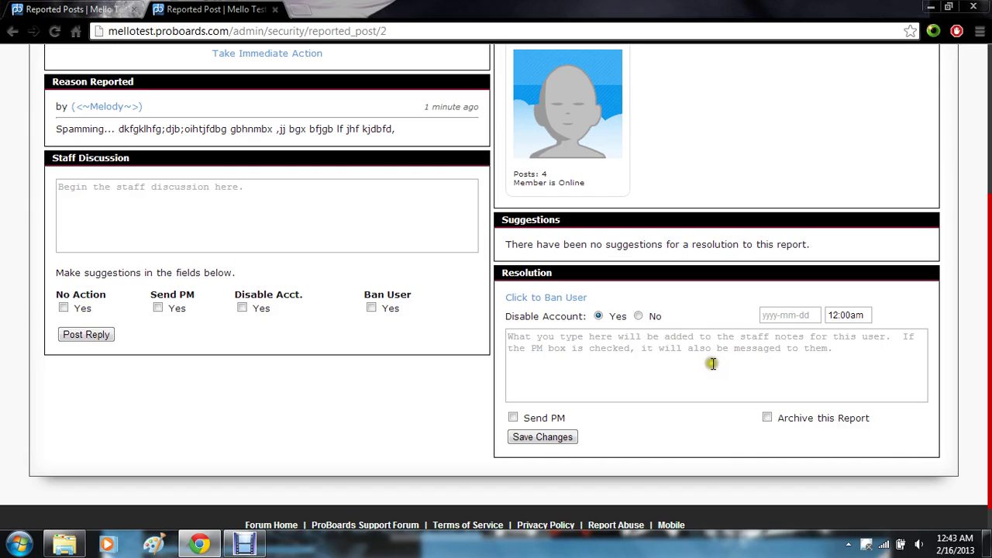
{"action": "left_click", "coordinate": [638, 316]}
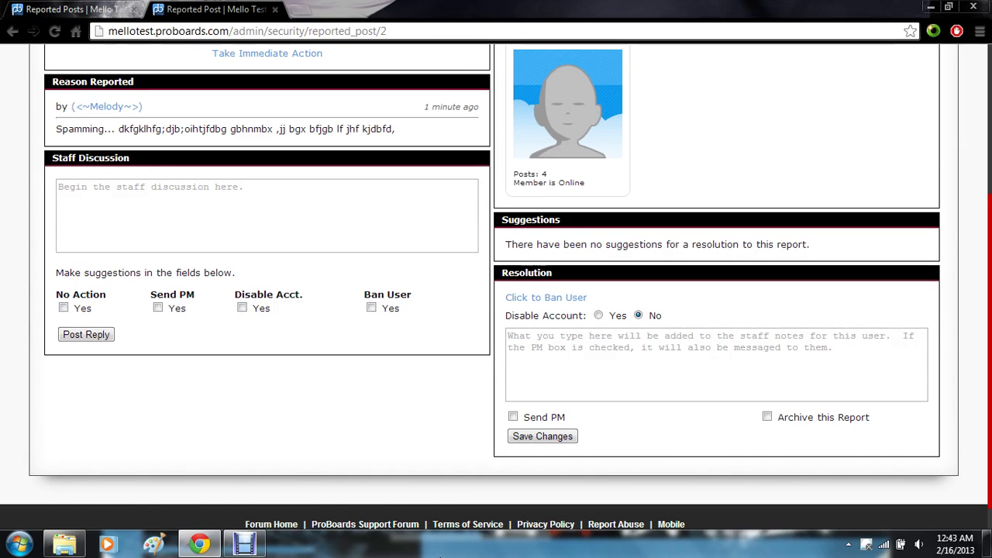
Step: Post the staff discussion reply "I think this is not spam" with the No Action suggestion
{"action": "scroll", "coordinate": [558, 344], "scroll_direction": "up", "scroll_amount": 1}
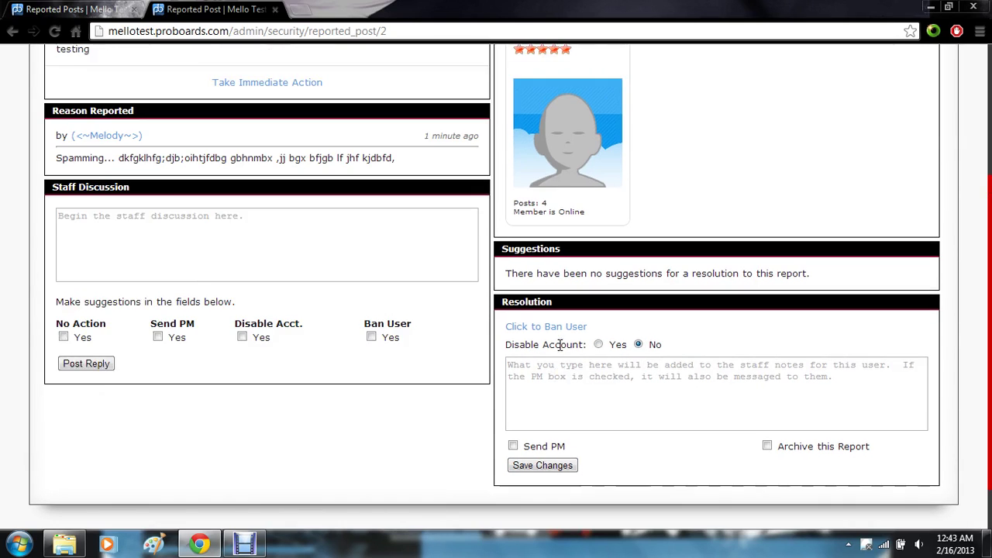
{"action": "scroll", "coordinate": [559, 344], "scroll_direction": "up", "scroll_amount": 1}
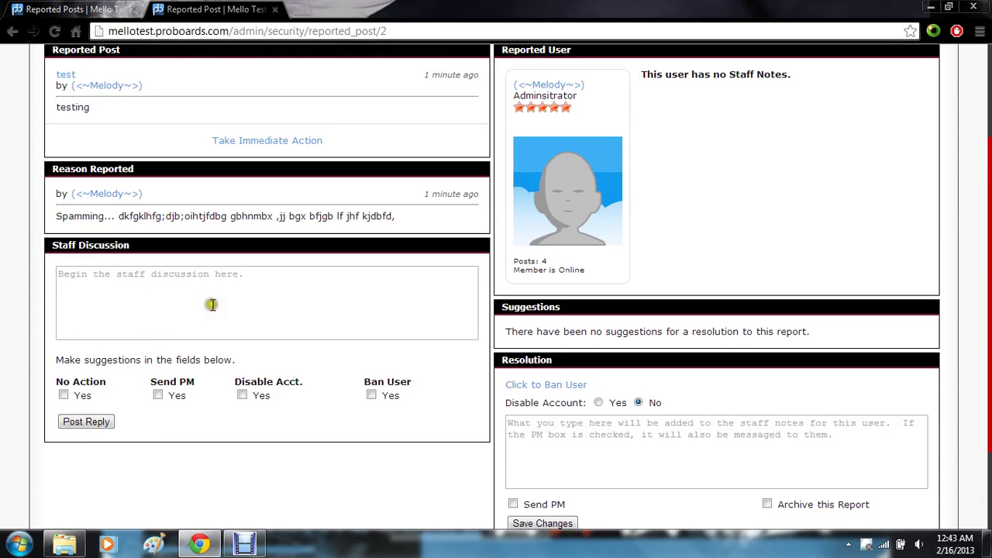
{"action": "left_click", "coordinate": [224, 273]}
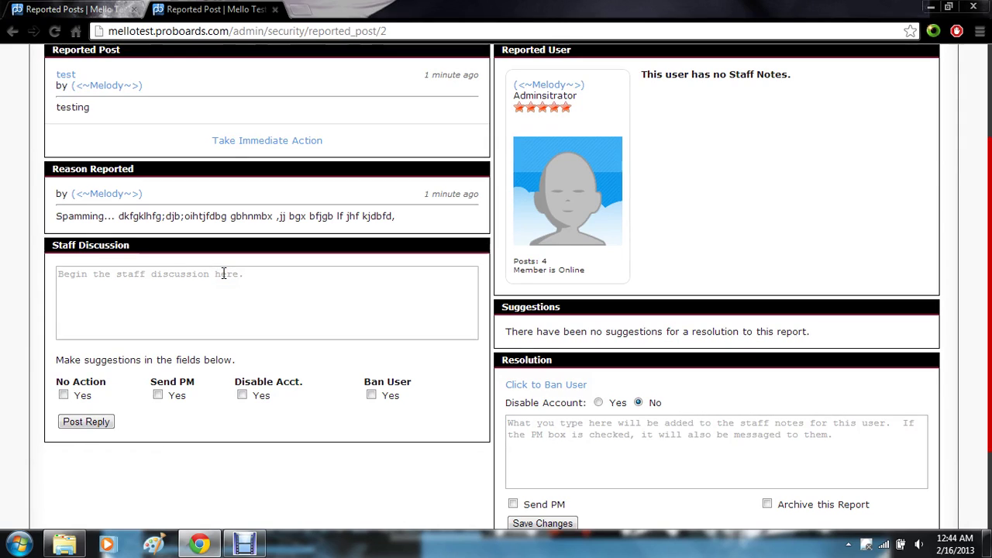
{"action": "type", "text": "I think this is not spam"}
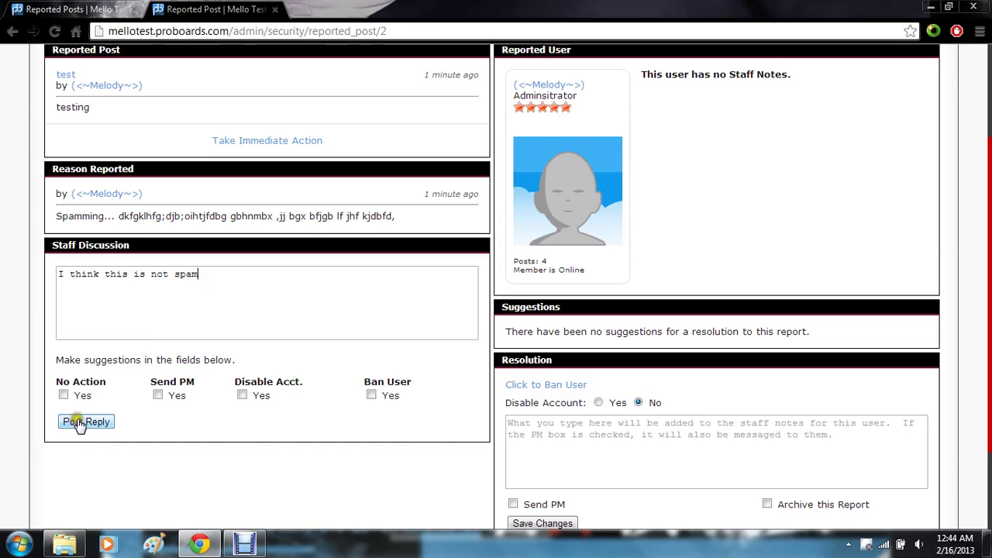
{"action": "left_click", "coordinate": [63, 396]}
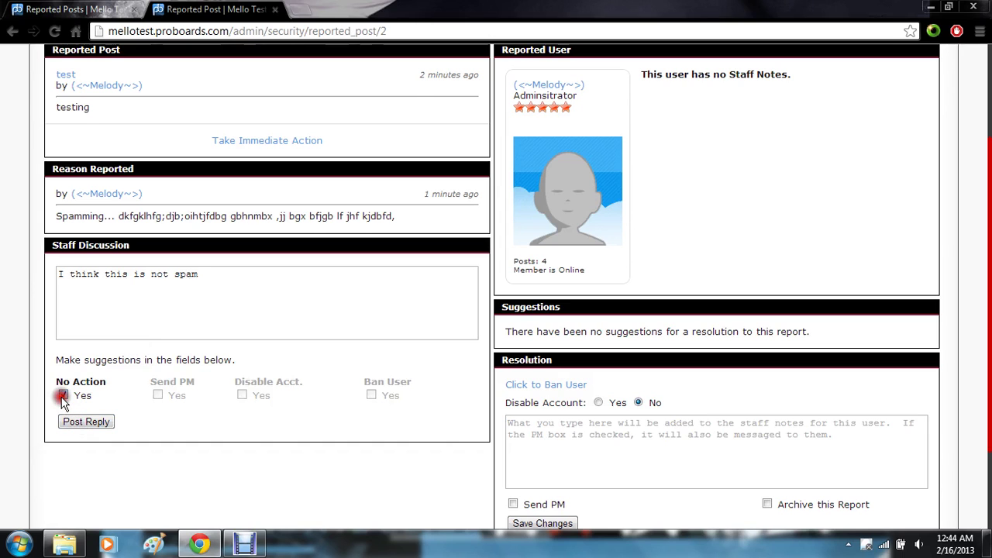
{"action": "left_click", "coordinate": [85, 422]}
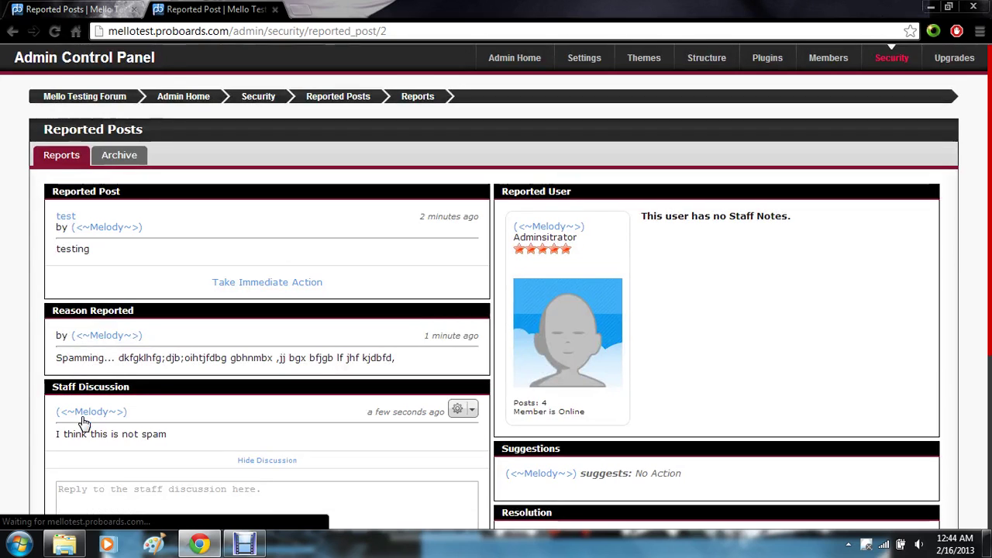
Step: Clear the No Action suggestion and delete the "I think this is not spam" message from the staff discussion
{"action": "scroll", "coordinate": [82, 422], "scroll_direction": "down", "scroll_amount": 3}
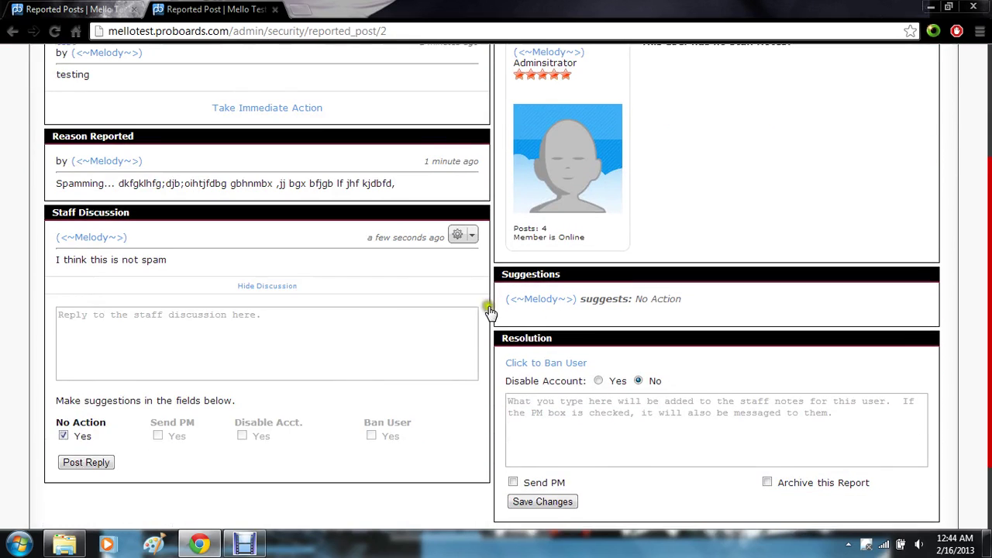
{"action": "scroll", "coordinate": [589, 286], "scroll_direction": "down", "scroll_amount": 1}
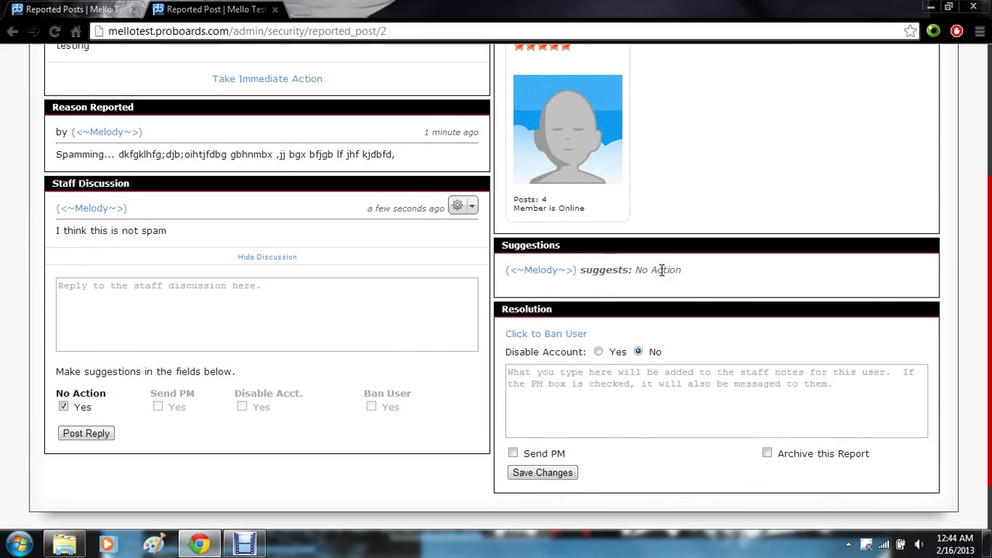
{"action": "scroll", "coordinate": [663, 266], "scroll_direction": "up", "scroll_amount": 1}
{"action": "scroll", "coordinate": [661, 269], "scroll_direction": "up", "scroll_amount": 1}
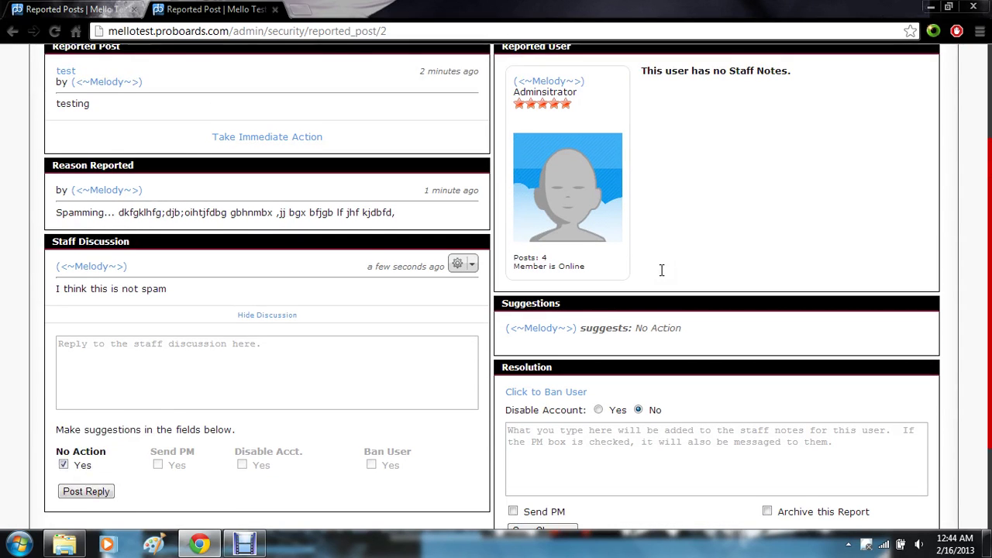
{"action": "scroll", "coordinate": [661, 269], "scroll_direction": "down", "scroll_amount": 1}
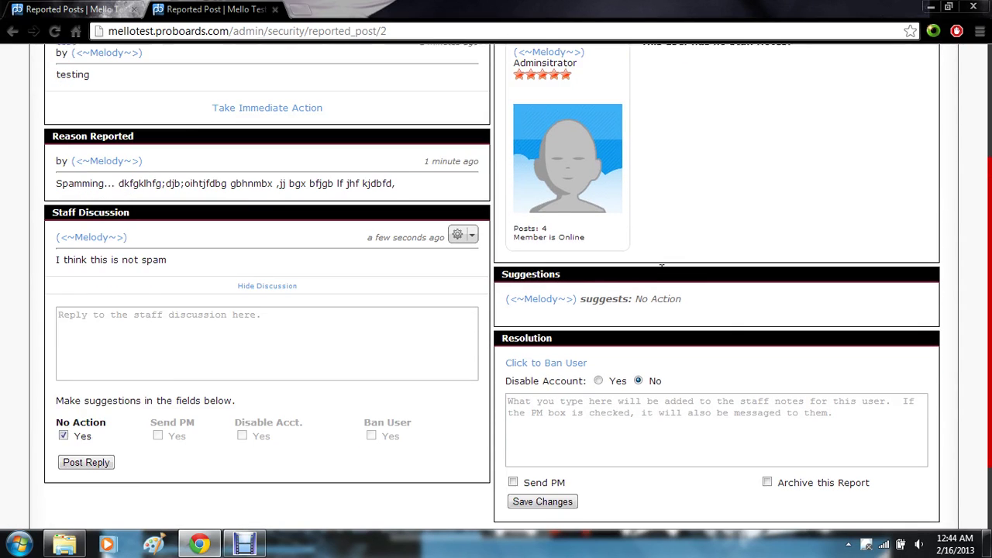
{"action": "left_click", "coordinate": [162, 326]}
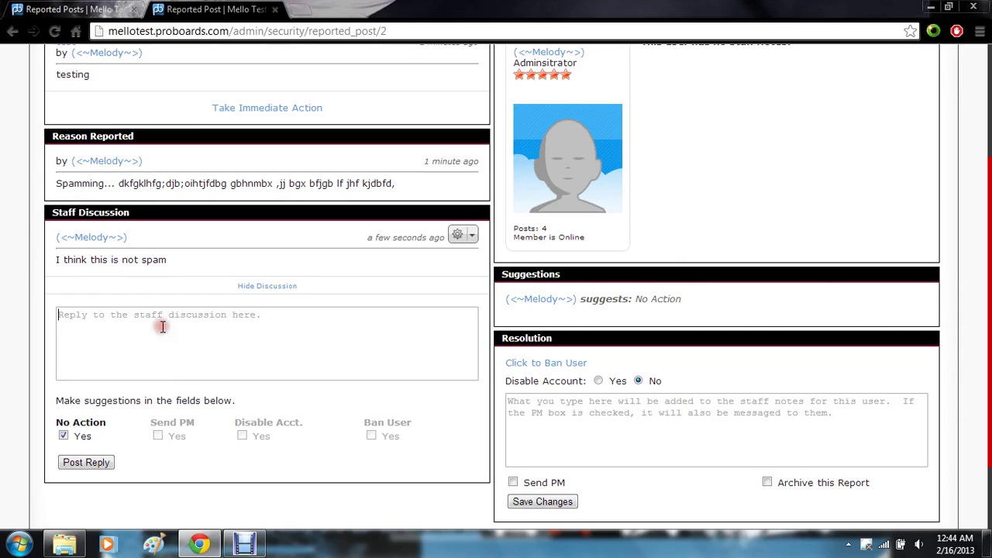
{"action": "left_click", "coordinate": [63, 435]}
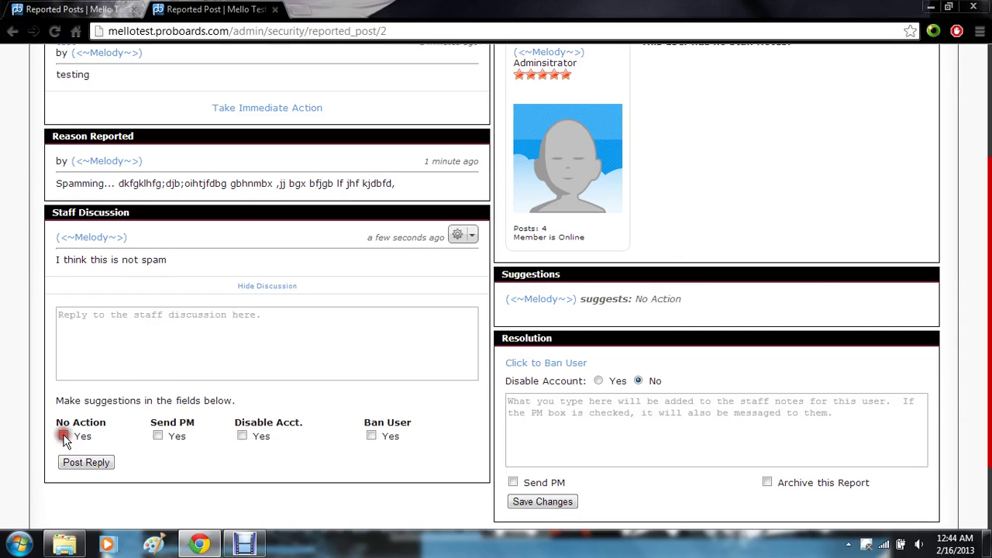
{"action": "left_click", "coordinate": [471, 236]}
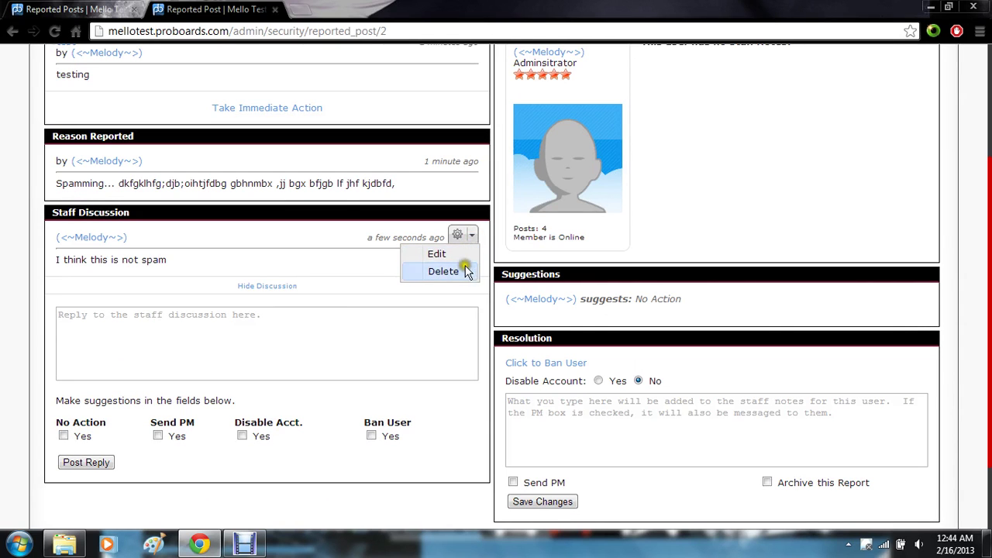
{"action": "left_click", "coordinate": [465, 271]}
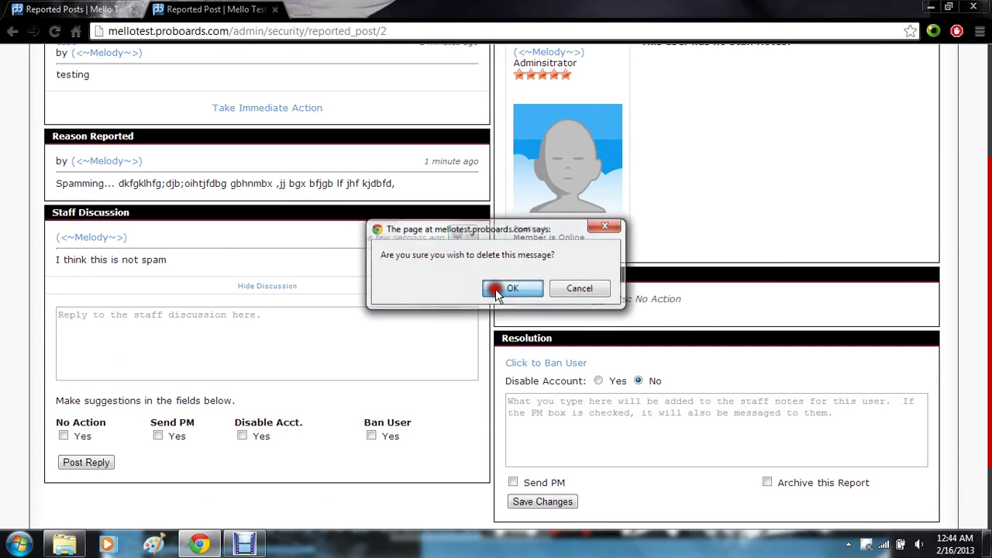
{"action": "left_click", "coordinate": [512, 288]}
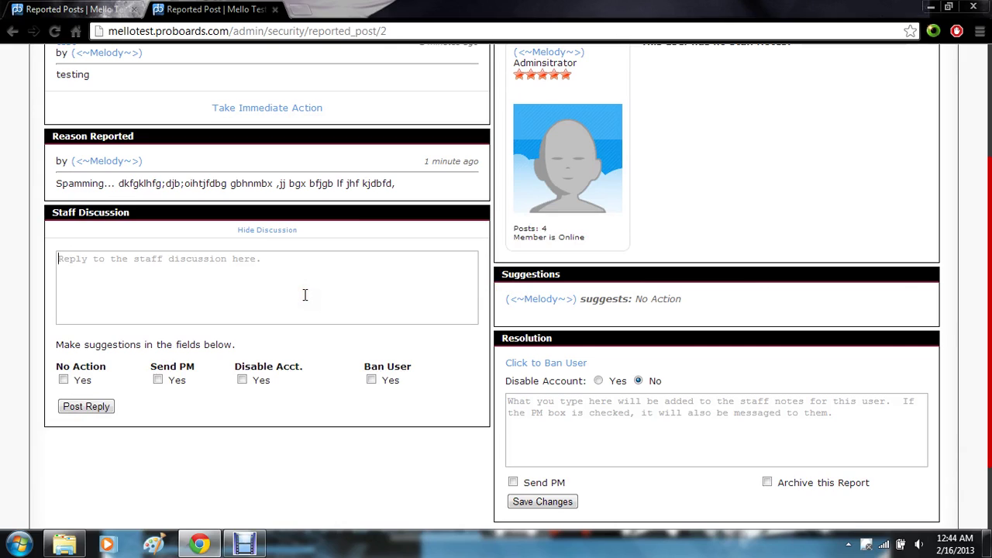
Step: Post the staff discussion reply "This is spam and offending... blah blah blah" with the Send PM suggestion
{"action": "type", "text": "This is spam and offending... blah blah blah"}
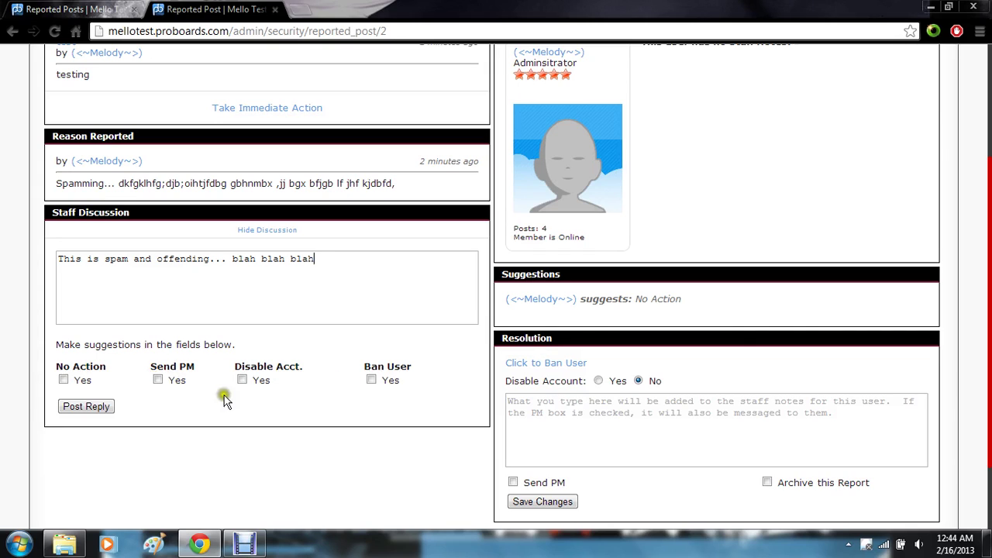
{"action": "left_click", "coordinate": [158, 381]}
{"action": "left_click", "coordinate": [107, 409]}
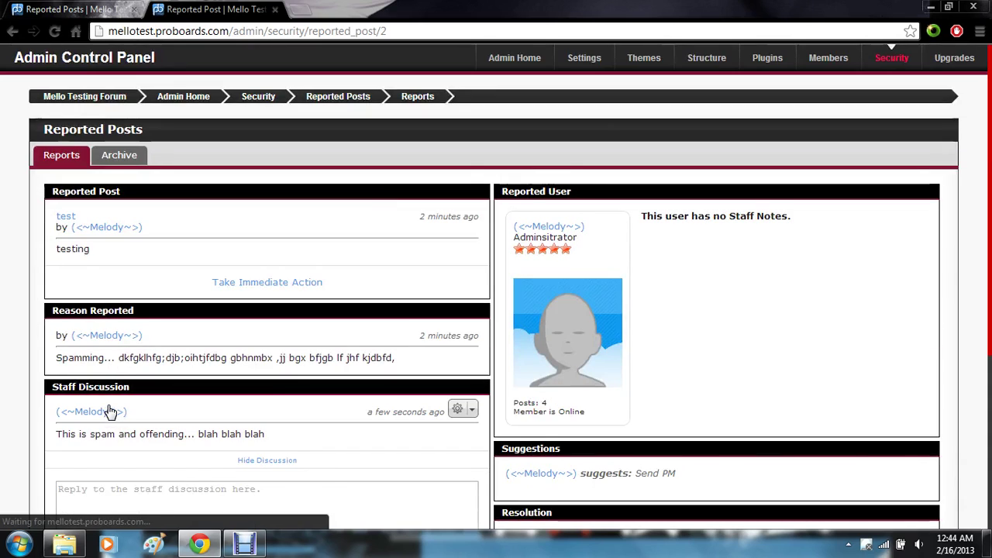
Step: Delete the "This is spam and offending" message from the staff discussion and confirm the deletion
{"action": "scroll", "coordinate": [108, 412], "scroll_direction": "down", "scroll_amount": 2}
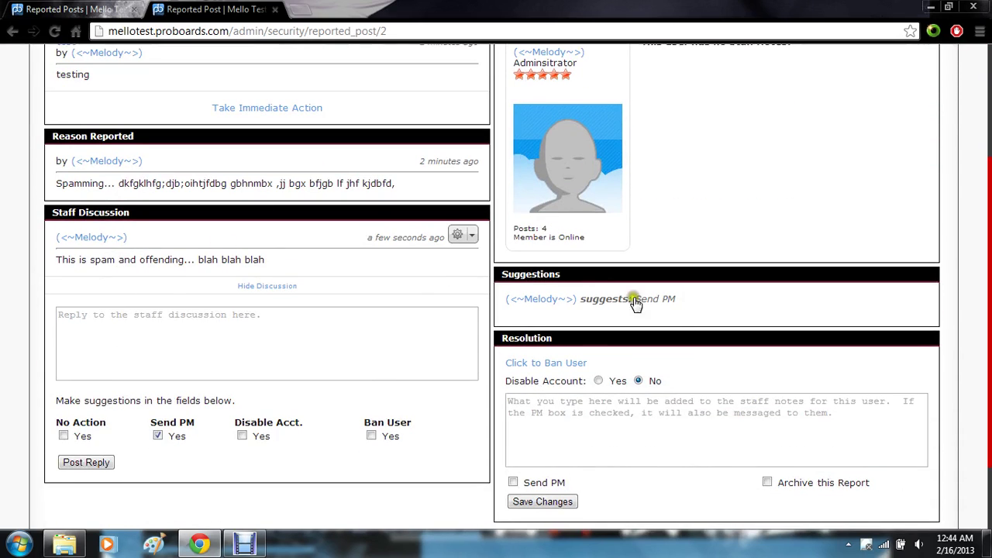
{"action": "left_click", "coordinate": [472, 235]}
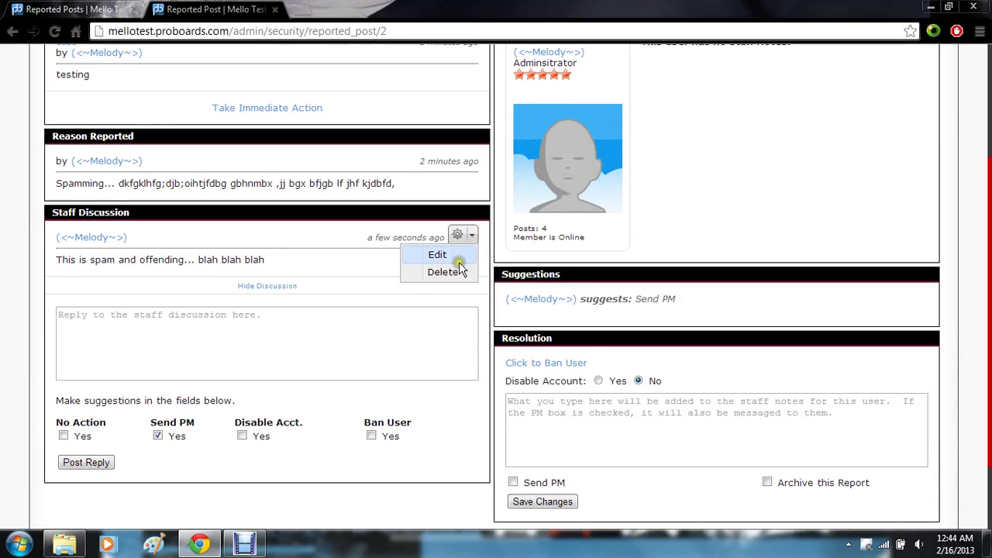
{"action": "left_click", "coordinate": [459, 271]}
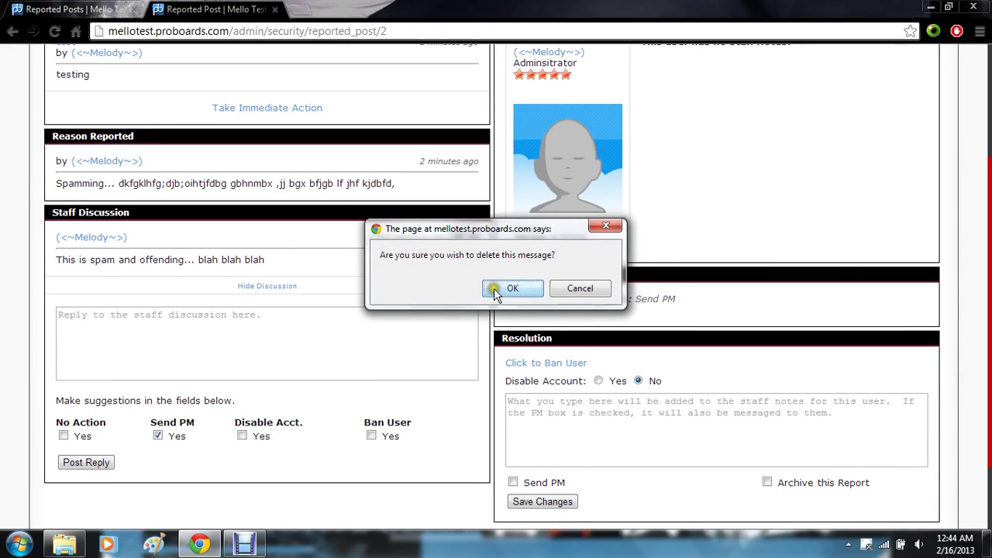
{"action": "left_click", "coordinate": [495, 289]}
Step: Show the immediate actions for the reported post and delete the entire "test" thread
{"action": "scroll", "coordinate": [496, 294], "scroll_direction": "up", "scroll_amount": 3}
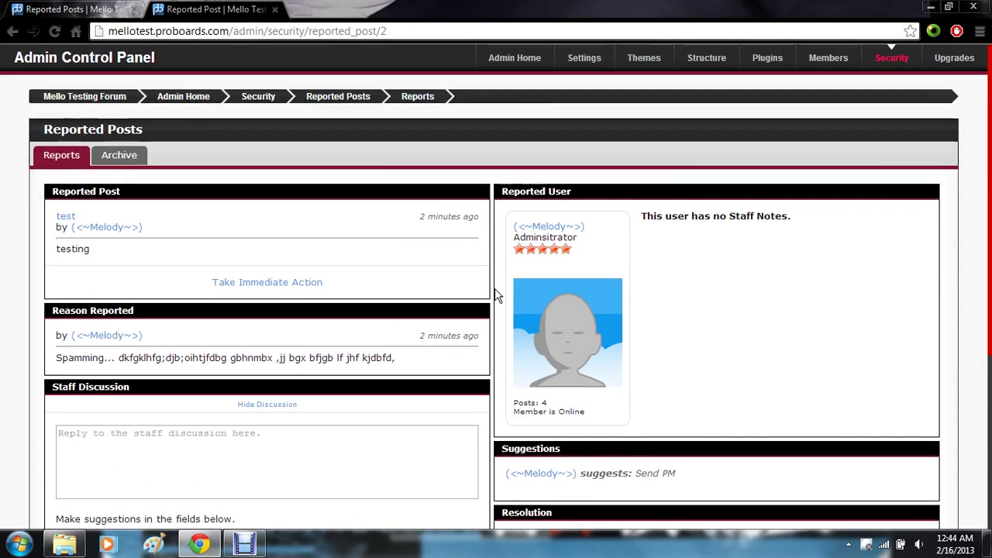
{"action": "left_click", "coordinate": [310, 283]}
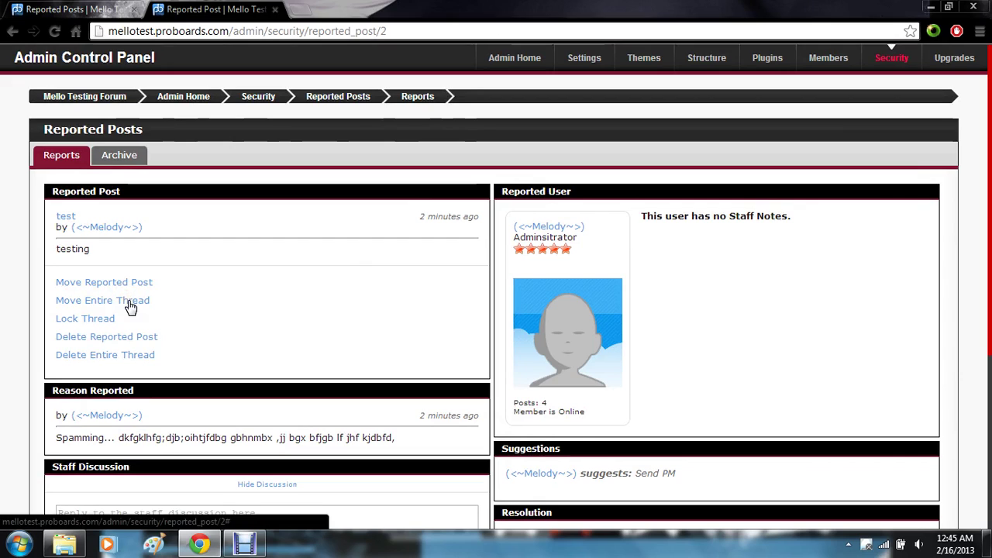
{"action": "left_click", "coordinate": [129, 360]}
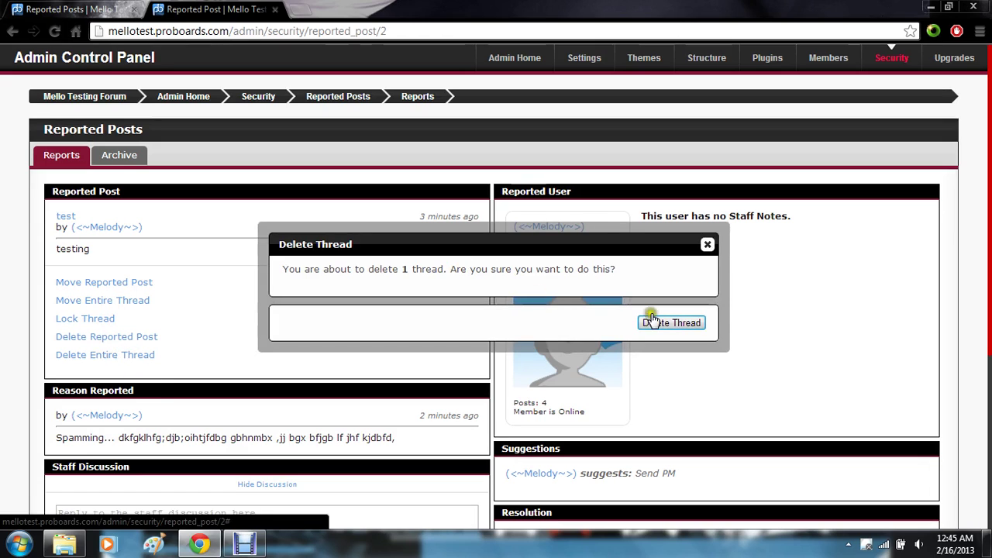
{"action": "left_click", "coordinate": [689, 329]}
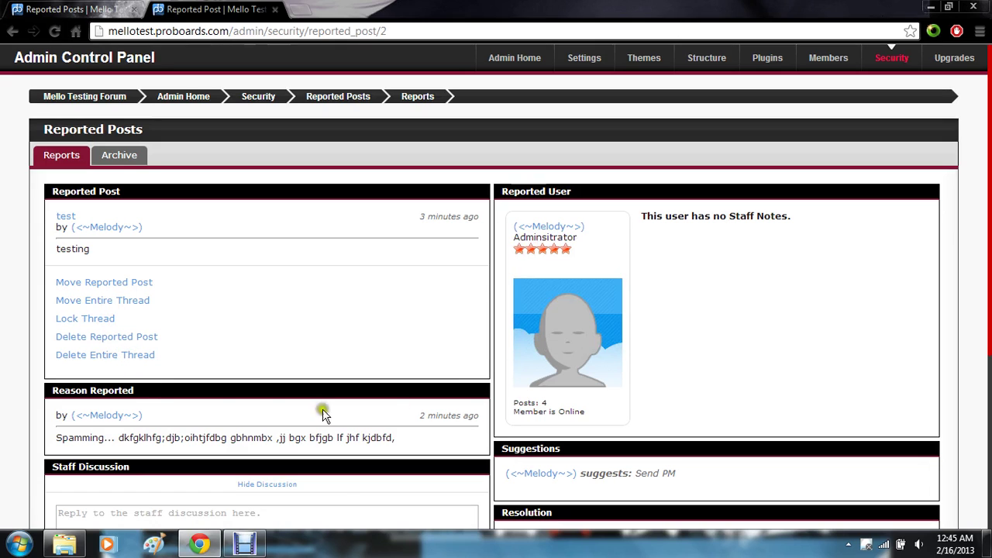
Step: Try to delete the entire reported thread a second time, and close the Delete Thread dialog
{"action": "left_click", "coordinate": [144, 362]}
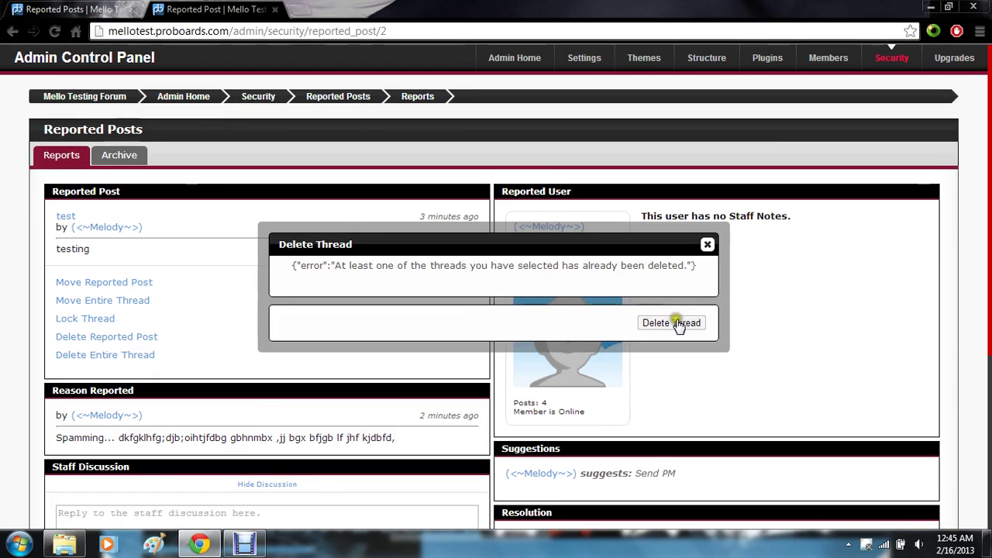
{"action": "left_click", "coordinate": [679, 328]}
{"action": "left_click", "coordinate": [707, 246]}
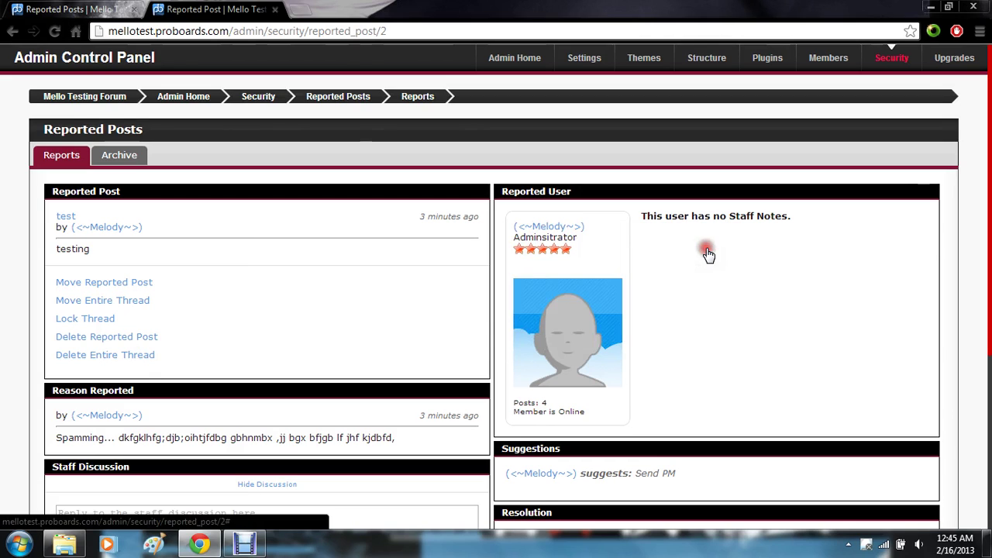
Step: Mark No Action among the suggestions, set the report to be archived, and save the resolution changes
{"action": "scroll", "coordinate": [170, 145], "scroll_direction": "down", "scroll_amount": 3}
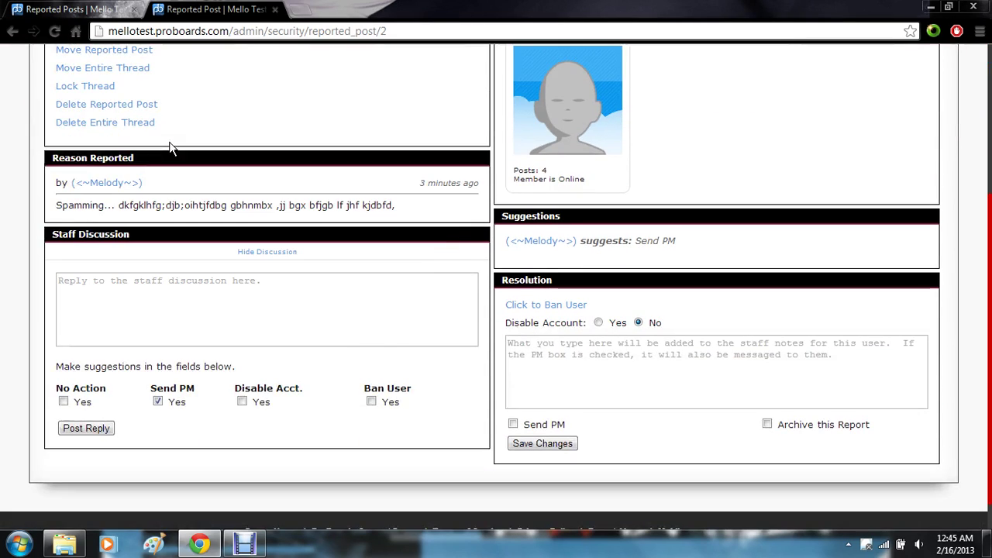
{"action": "left_click", "coordinate": [64, 403]}
{"action": "scroll", "coordinate": [296, 459], "scroll_direction": "up", "scroll_amount": 1}
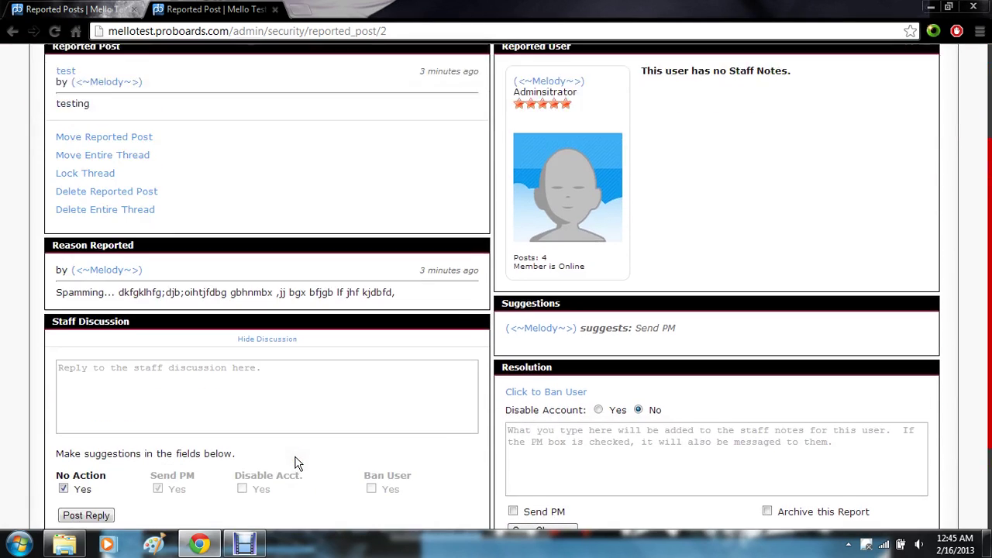
{"action": "scroll", "coordinate": [296, 463], "scroll_direction": "down", "scroll_amount": 1}
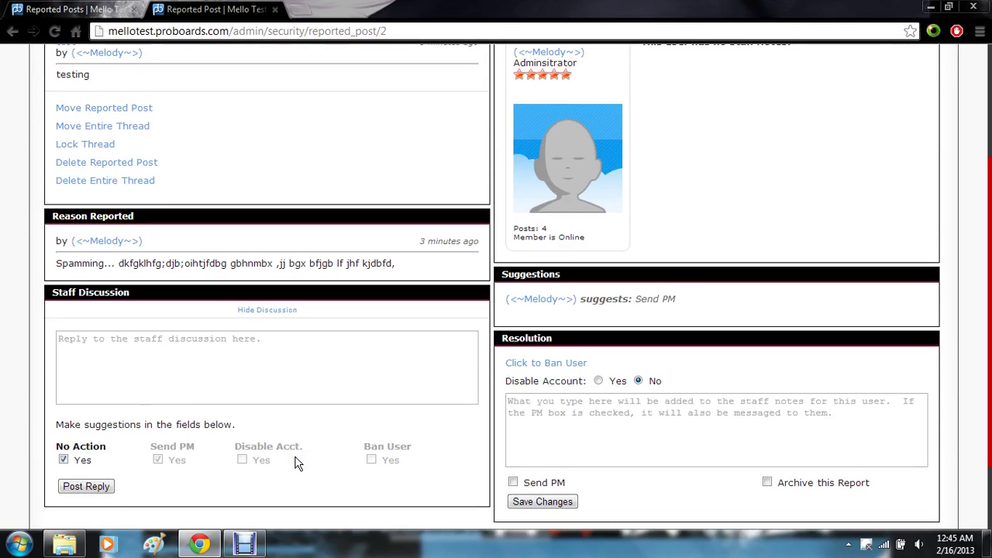
{"action": "left_click", "coordinate": [767, 482]}
{"action": "left_click", "coordinate": [569, 502]}
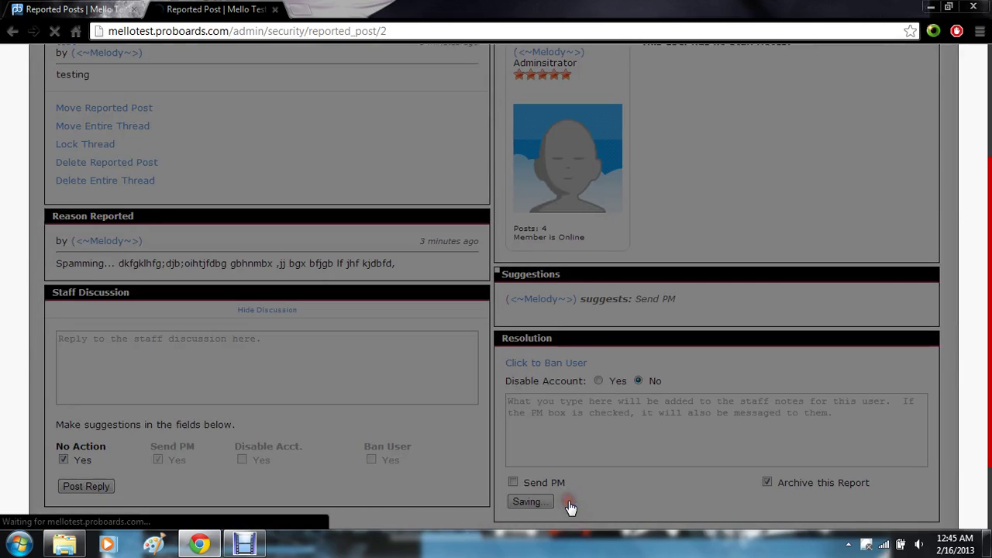
{"action": "scroll", "coordinate": [571, 508], "scroll_direction": "down", "scroll_amount": 1}
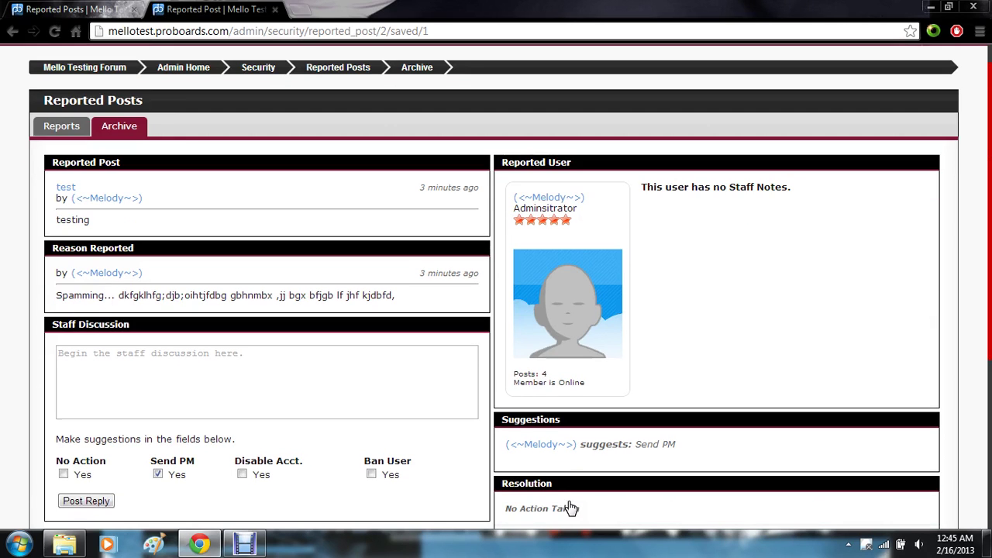
Step: Check the active reports list, then select the archived "test" report in the Archive and delete it, confirming the deletion
{"action": "left_click", "coordinate": [68, 128]}
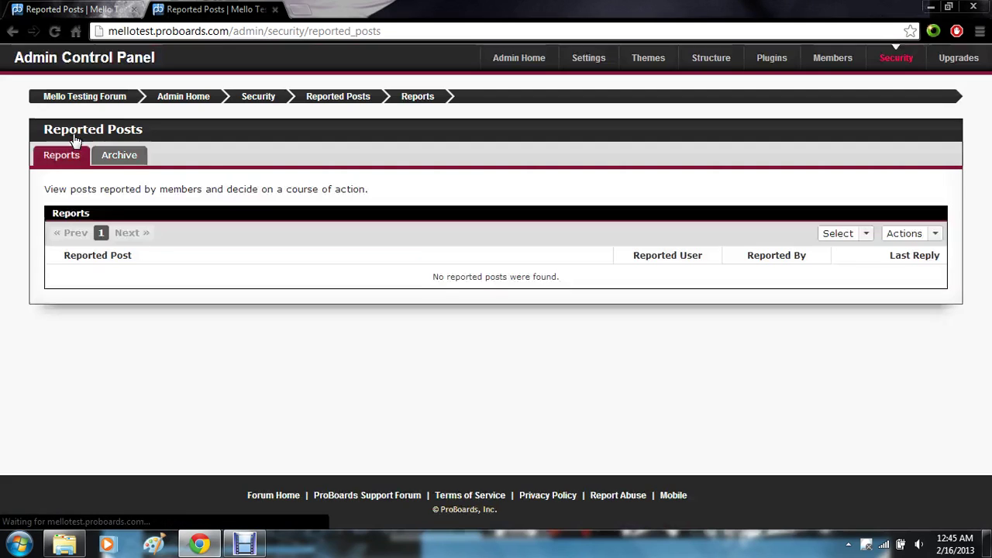
{"action": "left_click", "coordinate": [128, 157]}
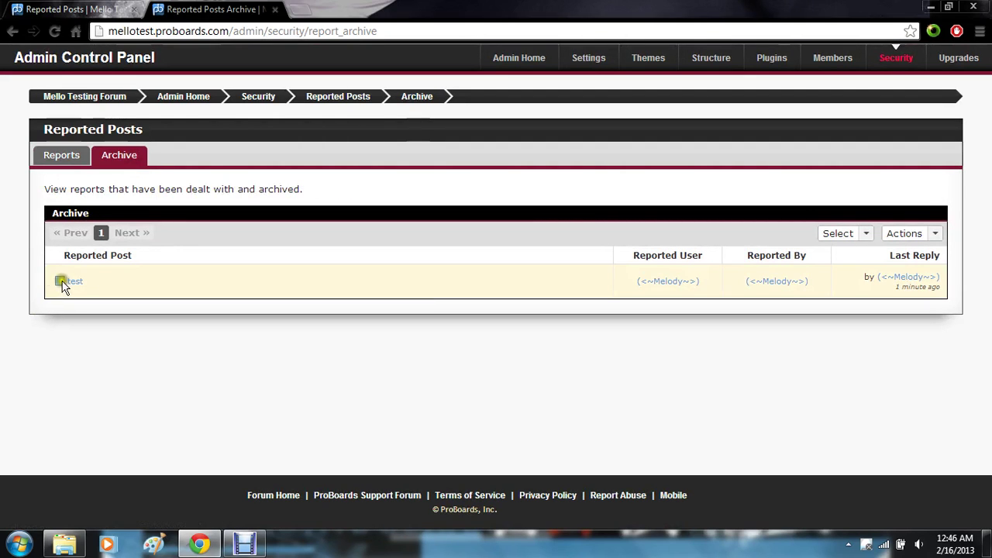
{"action": "left_click", "coordinate": [61, 282]}
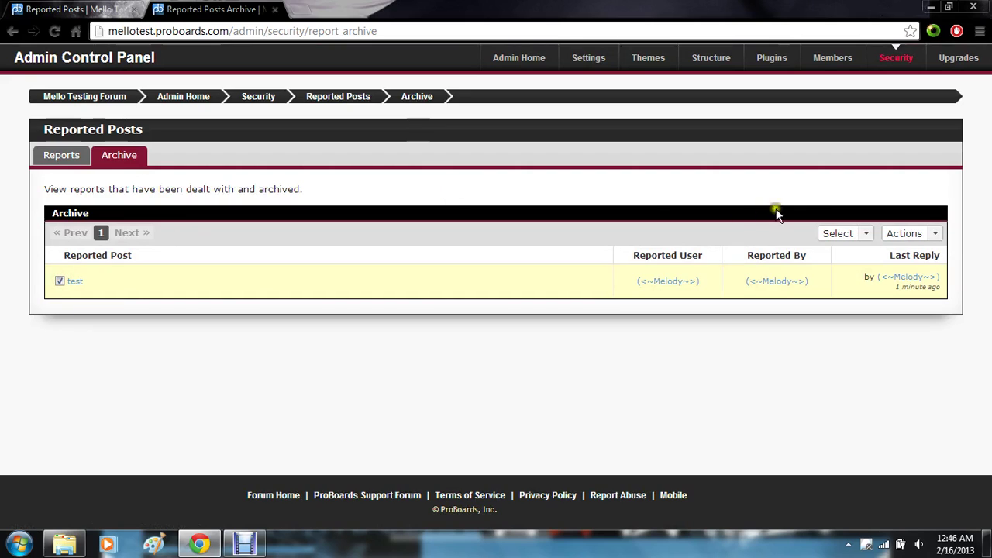
{"action": "left_click", "coordinate": [839, 232]}
{"action": "left_click", "coordinate": [930, 235]}
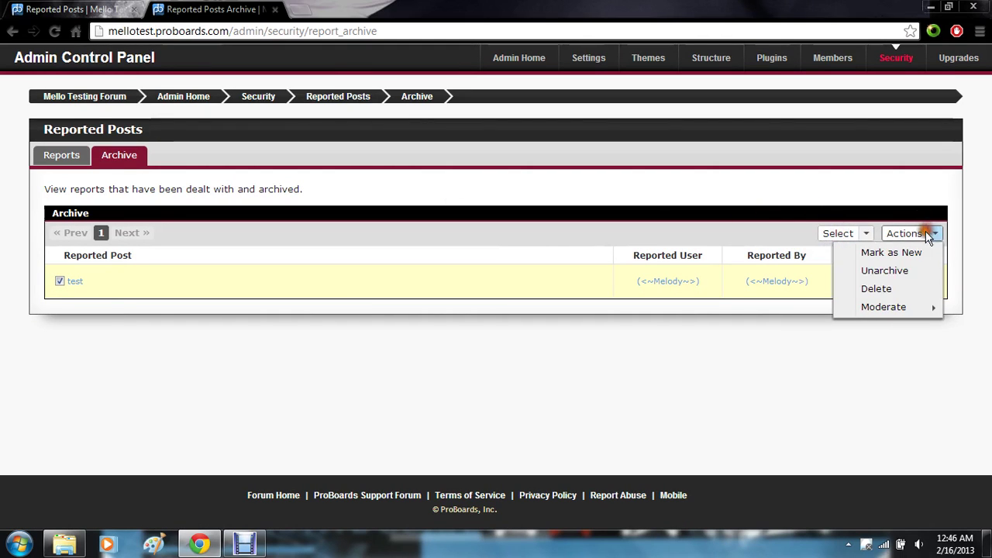
{"action": "left_click", "coordinate": [884, 292]}
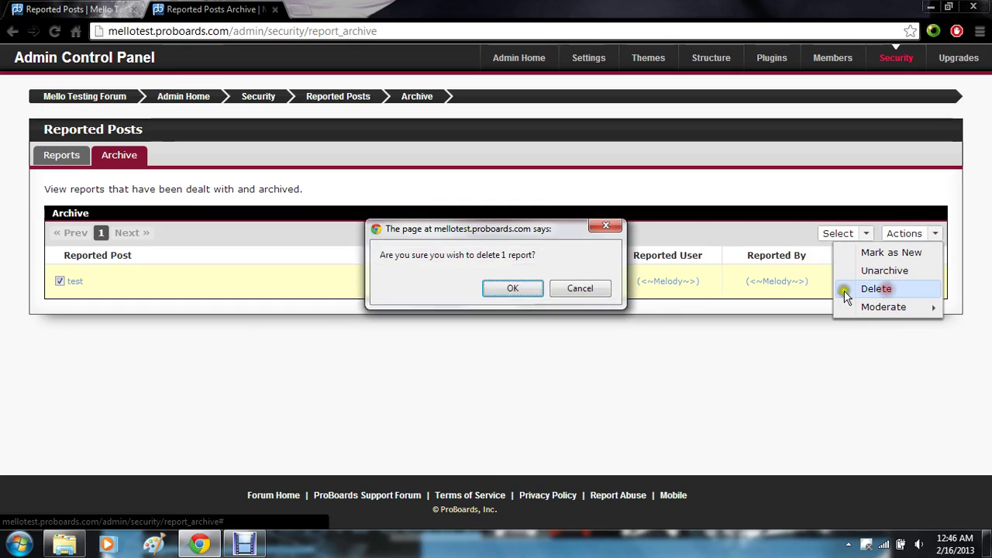
{"action": "left_click", "coordinate": [530, 292]}
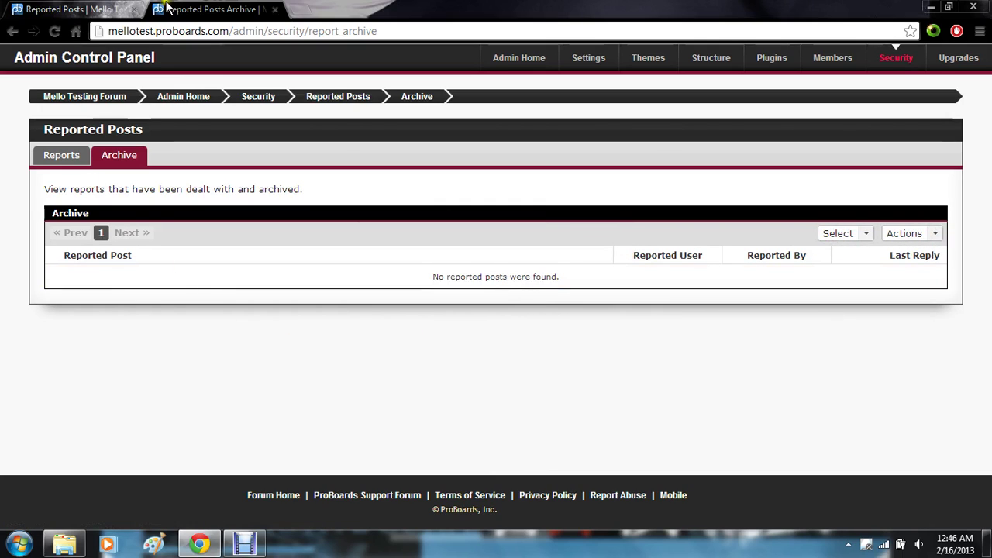
Step: Close the duplicate Reported Posts browser tab and go through Admin Home to the Upgrades section
{"action": "left_click", "coordinate": [77, 13]}
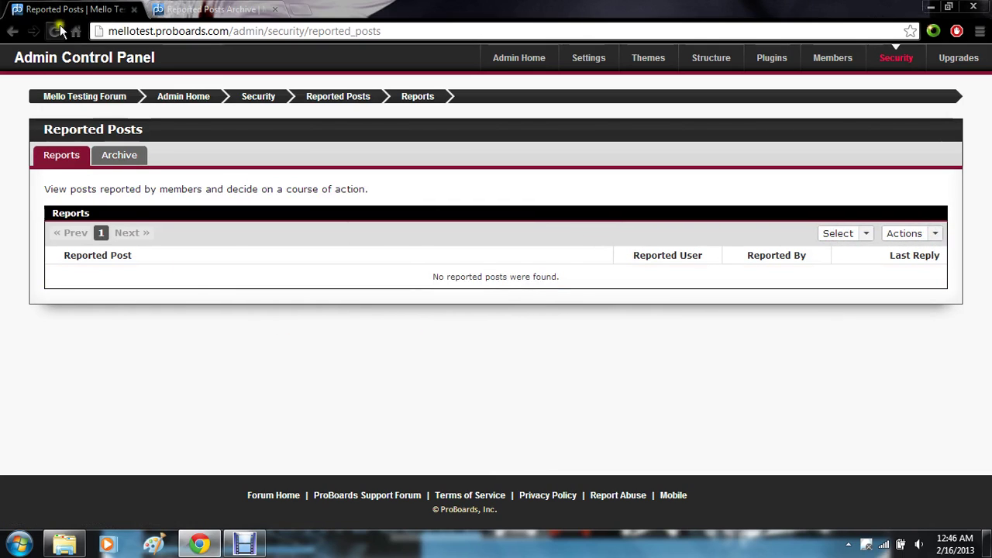
{"action": "left_click", "coordinate": [133, 9]}
{"action": "left_click", "coordinate": [198, 101]}
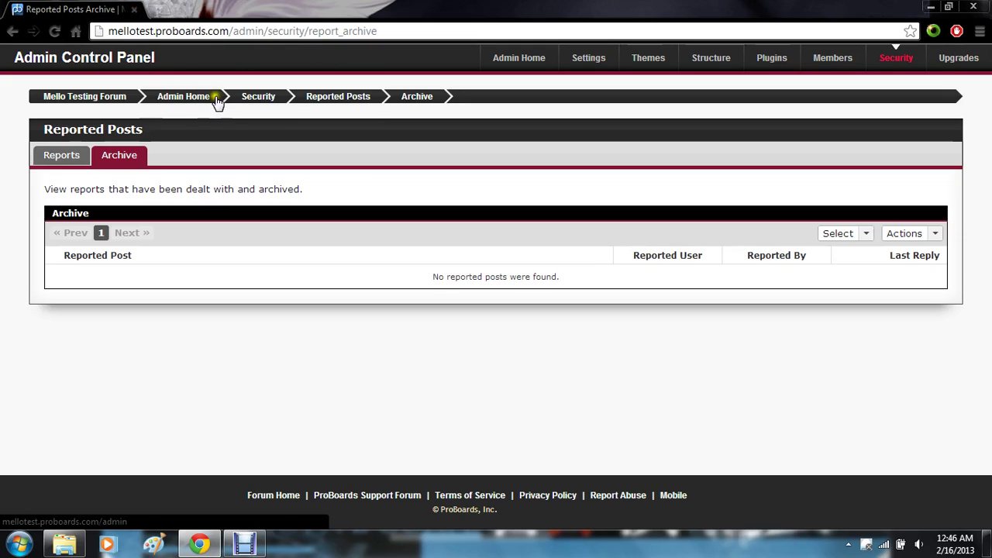
{"action": "scroll", "coordinate": [206, 102], "scroll_direction": "down", "scroll_amount": 3}
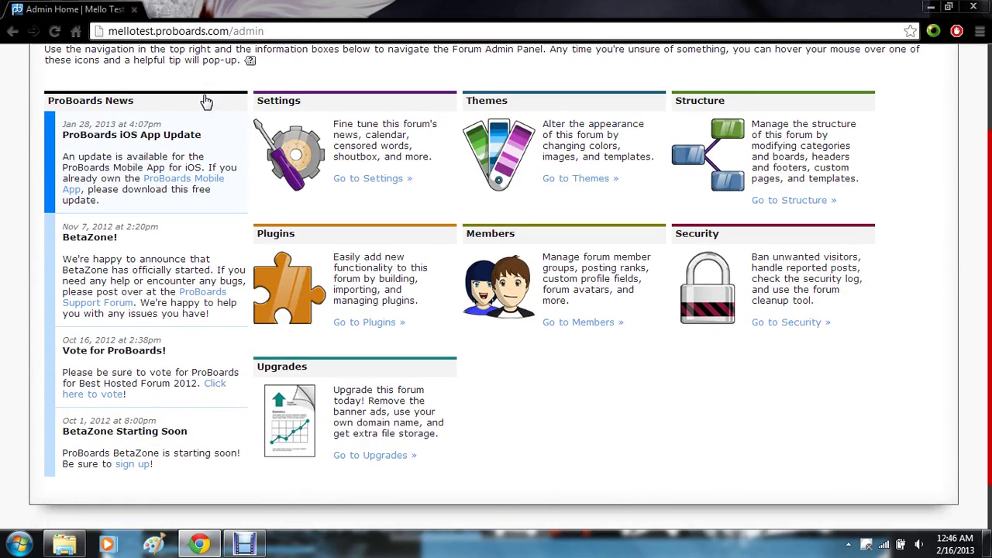
{"action": "left_click", "coordinate": [388, 455]}
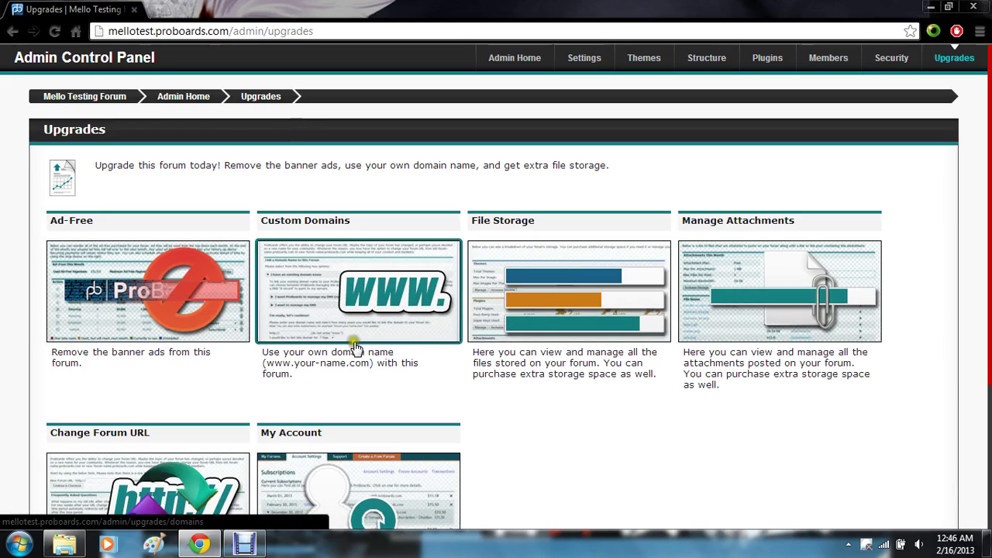
Step: Look over the forum upgrade options and open My Account to view the ProBoards subscriptions
{"action": "scroll", "coordinate": [439, 341], "scroll_direction": "down", "scroll_amount": 1}
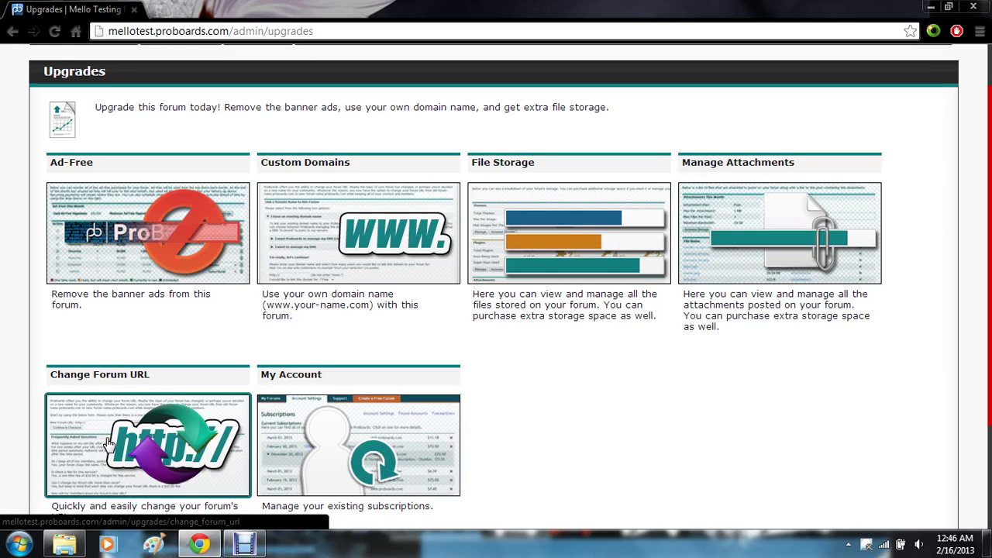
{"action": "scroll", "coordinate": [108, 444], "scroll_direction": "down", "scroll_amount": 1}
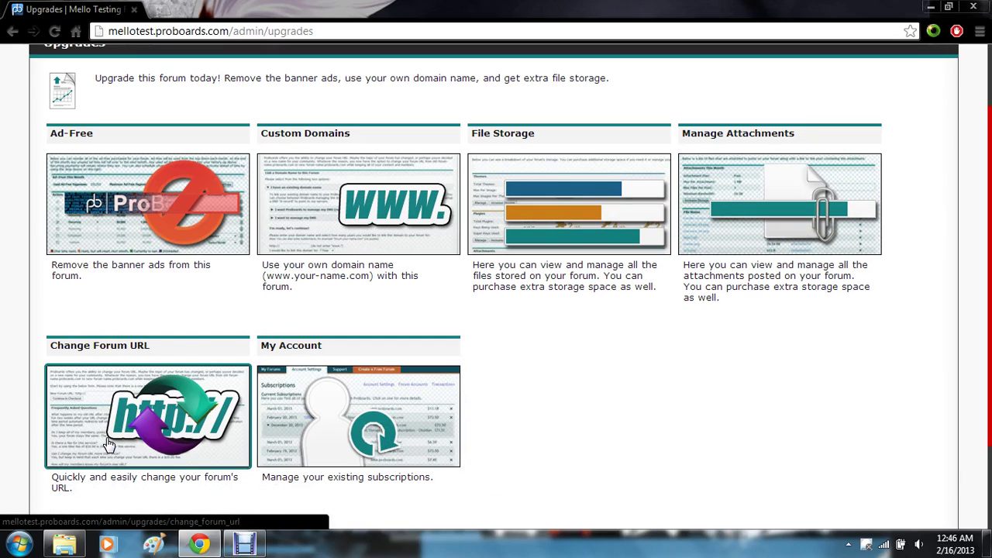
{"action": "left_click", "coordinate": [410, 431]}
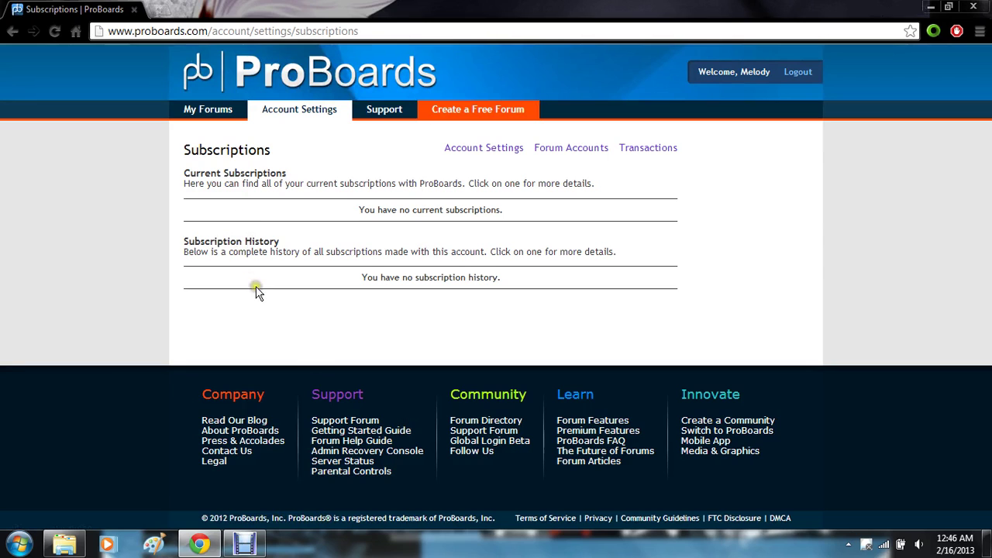
Step: Browse the account's My Forums list, and expand and collapse the notifications of the ProBoards Support forum
{"action": "left_click", "coordinate": [217, 114]}
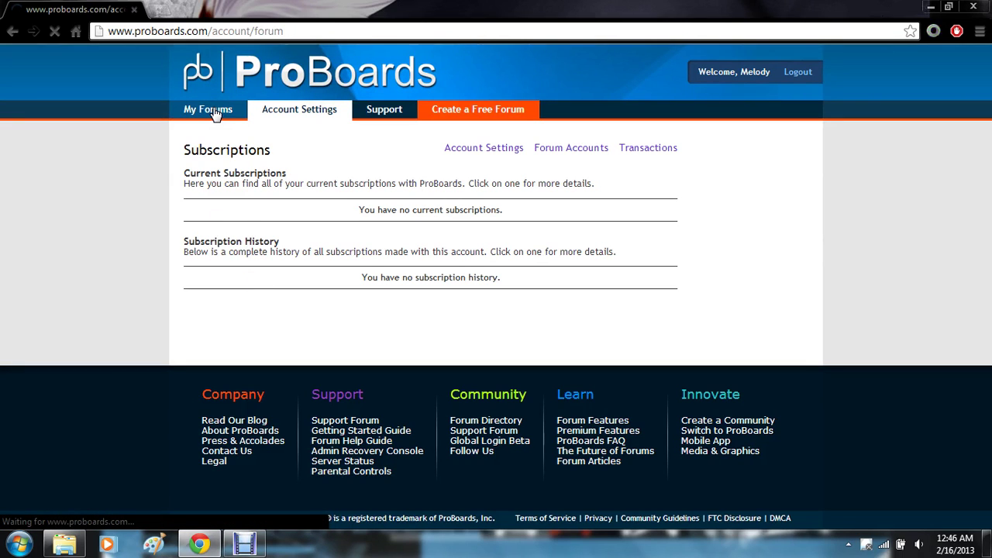
{"action": "scroll", "coordinate": [217, 114], "scroll_direction": "down", "scroll_amount": 5}
{"action": "scroll", "coordinate": [216, 114], "scroll_direction": "down", "scroll_amount": 2}
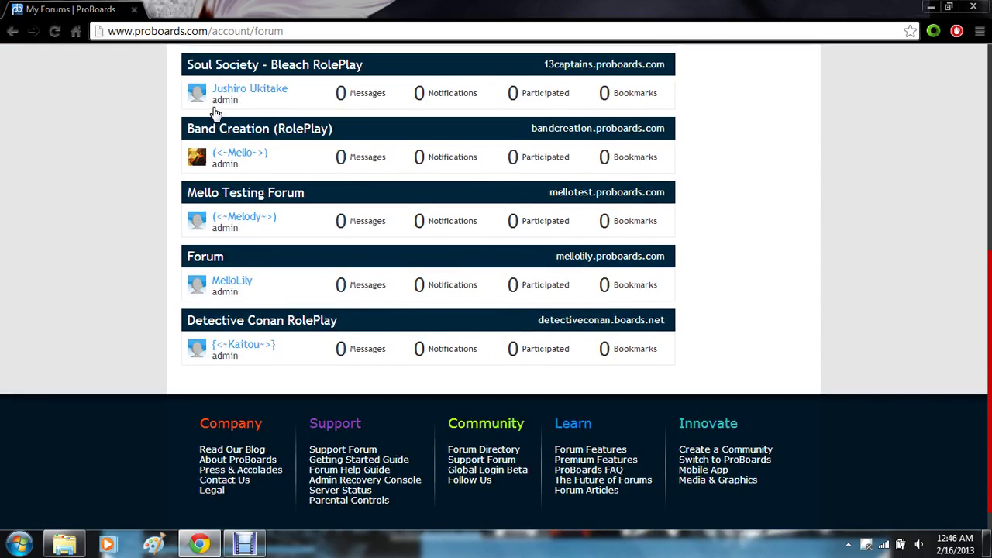
{"action": "scroll", "coordinate": [213, 112], "scroll_direction": "up", "scroll_amount": 5}
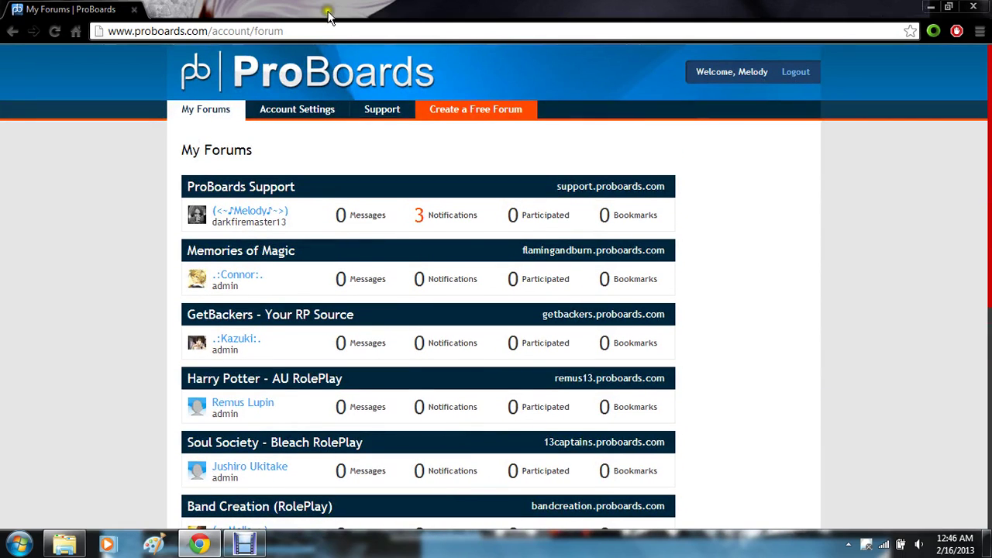
{"action": "left_click", "coordinate": [427, 211]}
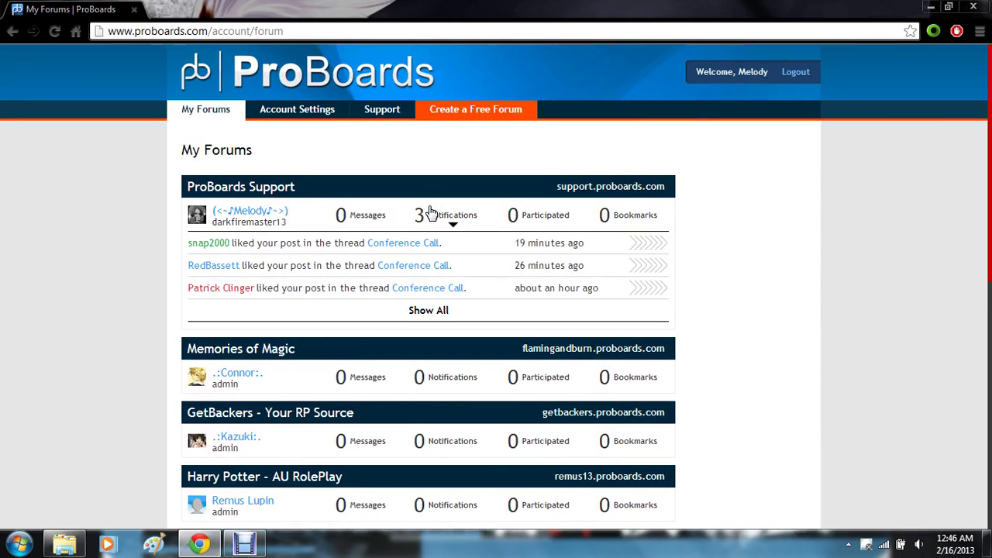
{"action": "left_click", "coordinate": [434, 214]}
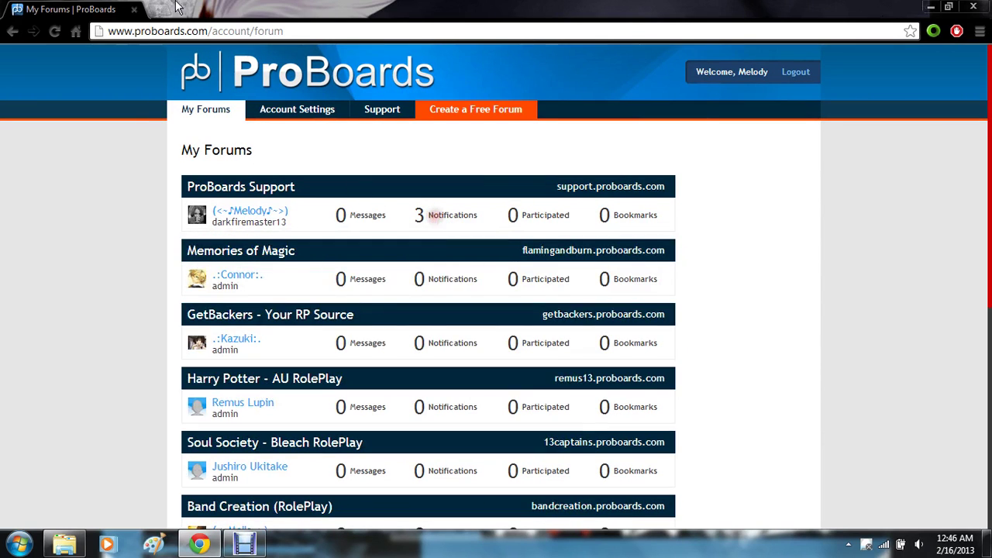
Step: Open the Mello Testing Forum home page at mellotest.proboards.com in a new browser tab
{"action": "left_click", "coordinate": [159, 10]}
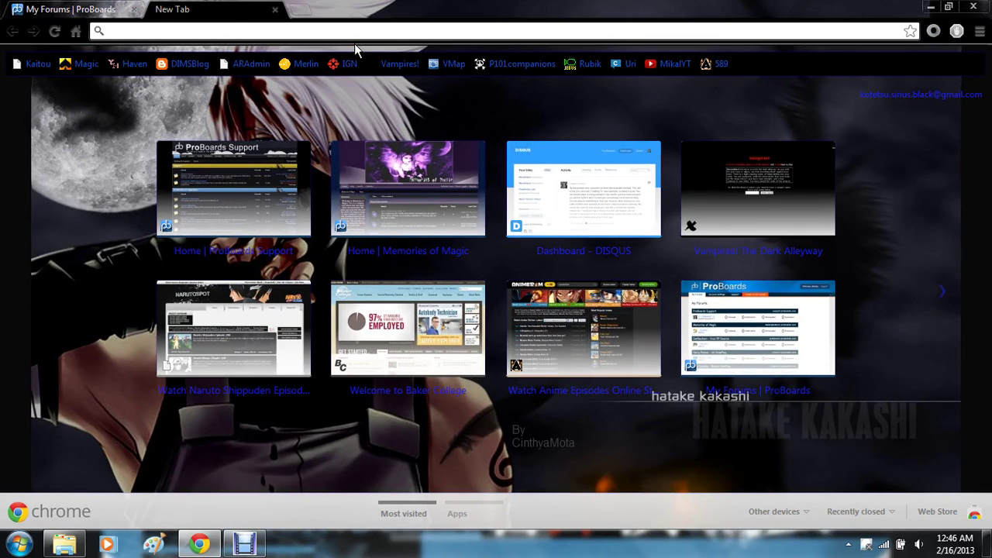
{"action": "type", "text": "mell"}
{"action": "key", "text": "Return"}
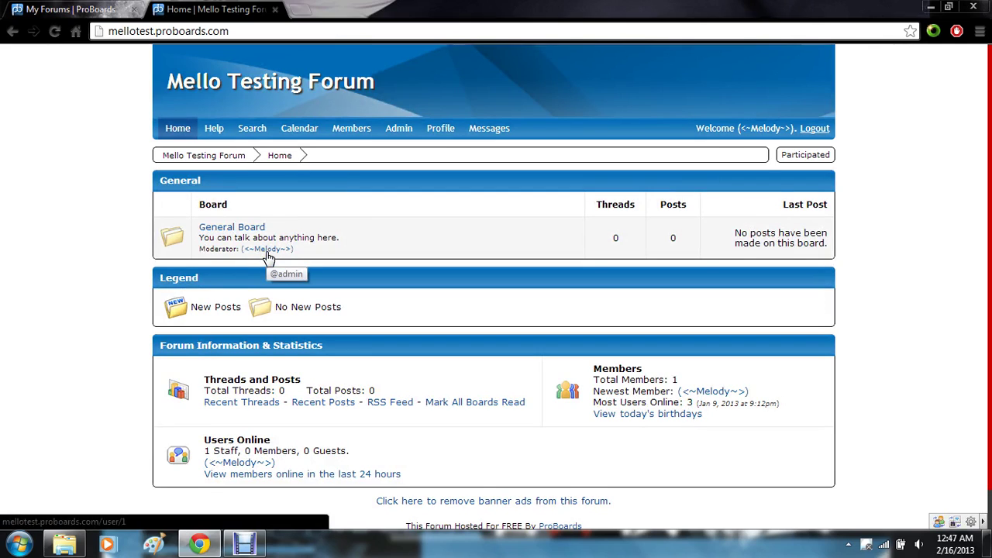
{"action": "left_click", "coordinate": [244, 546]}
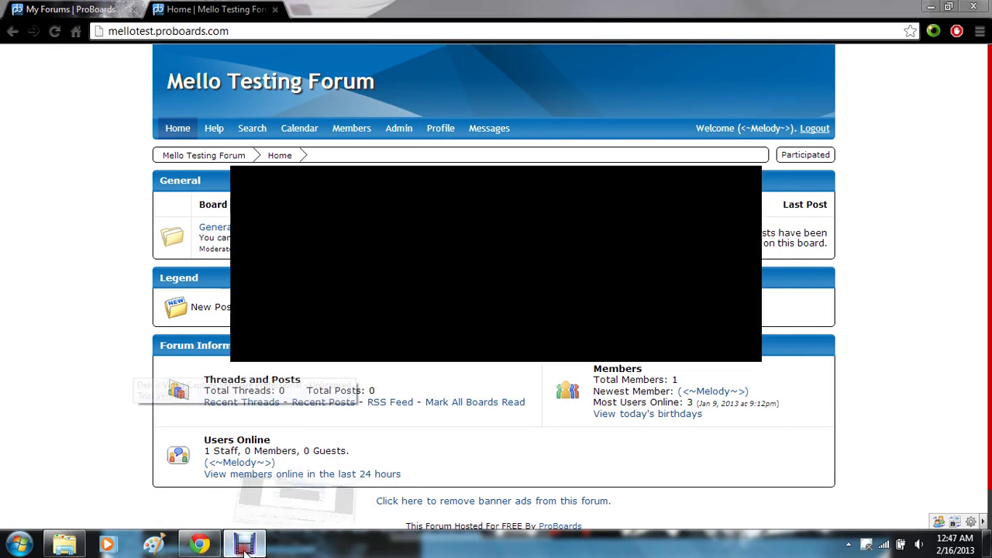